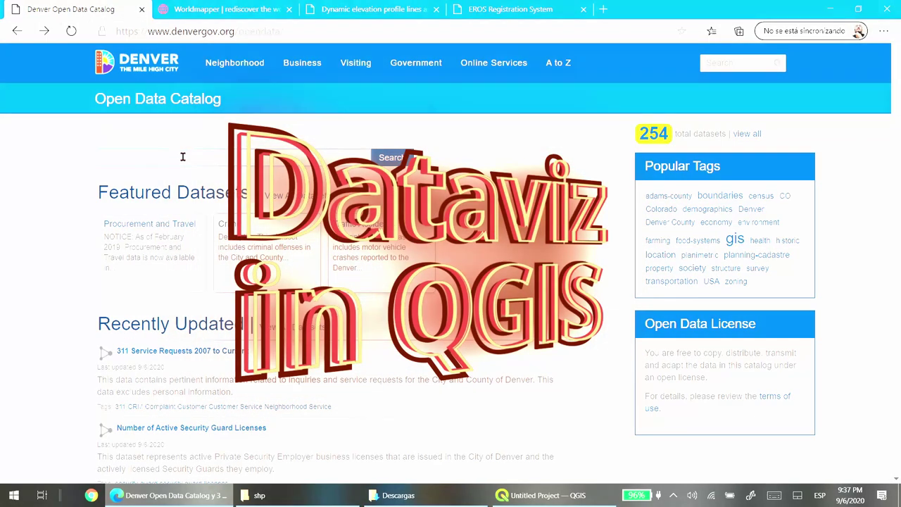
Search the Denver Open Data Catalog for "tree inventory" and download the Tree Inventory dataset as a shapefile
left_click(183, 157)
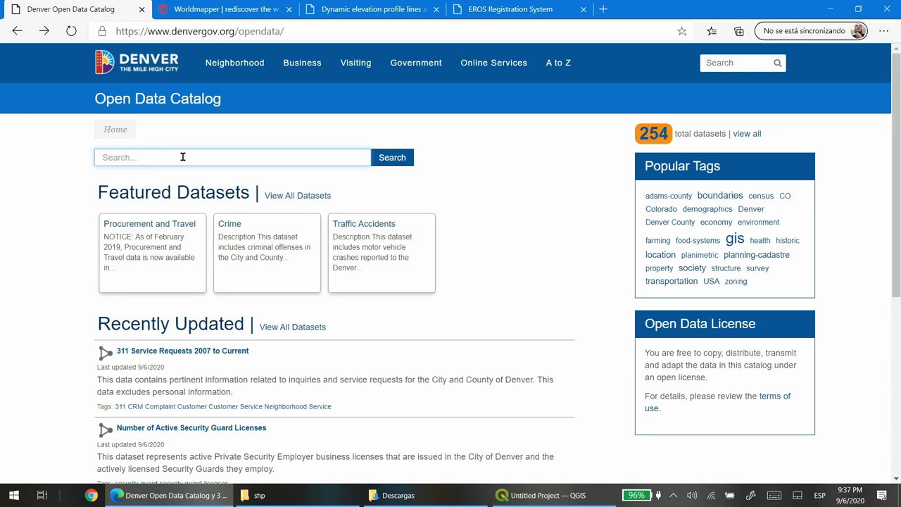
type("tree inventory")
key("Return")
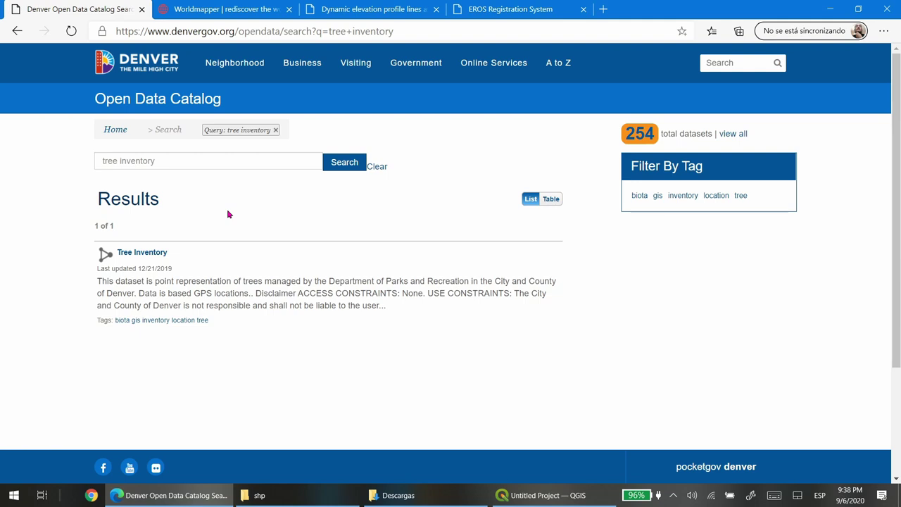
left_click(144, 253)
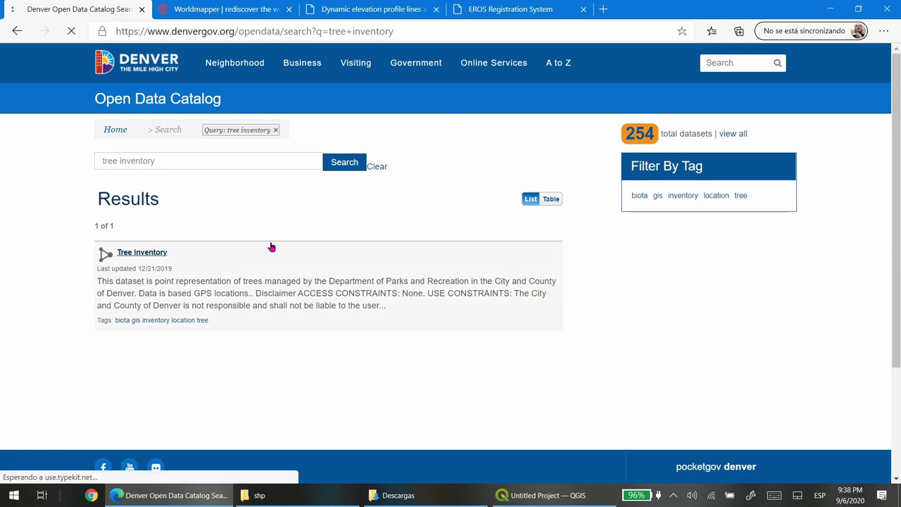
scroll(460, 221, "down", 3)
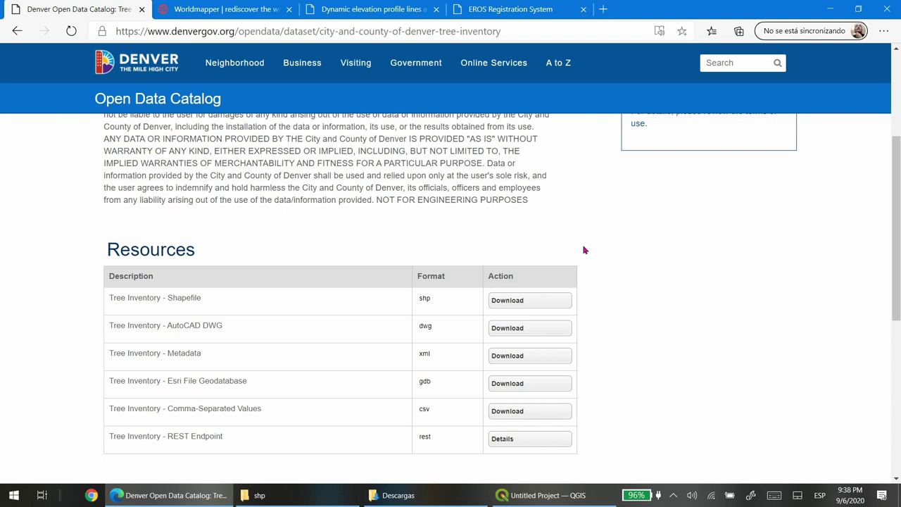
left_click(520, 300)
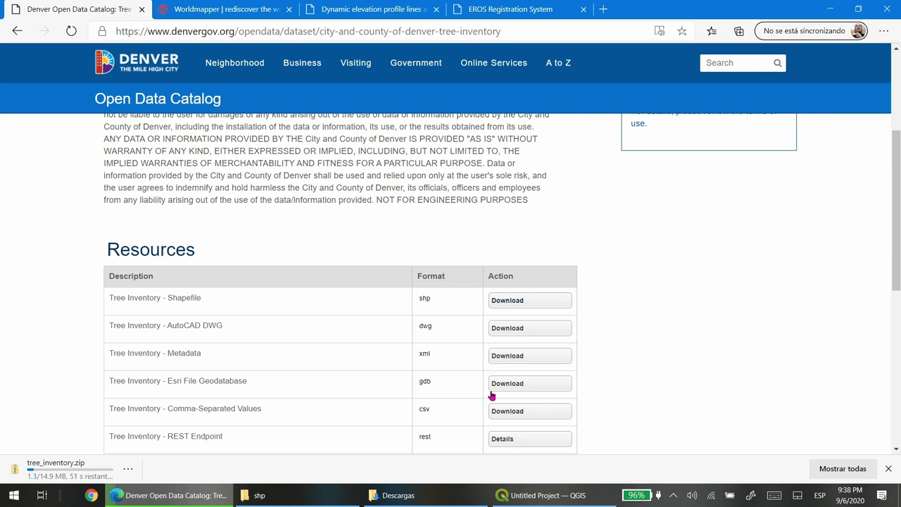
Switch to QGIS and add tree_inventory.zip from the week03 shp folder as a vector layer
left_click(542, 495)
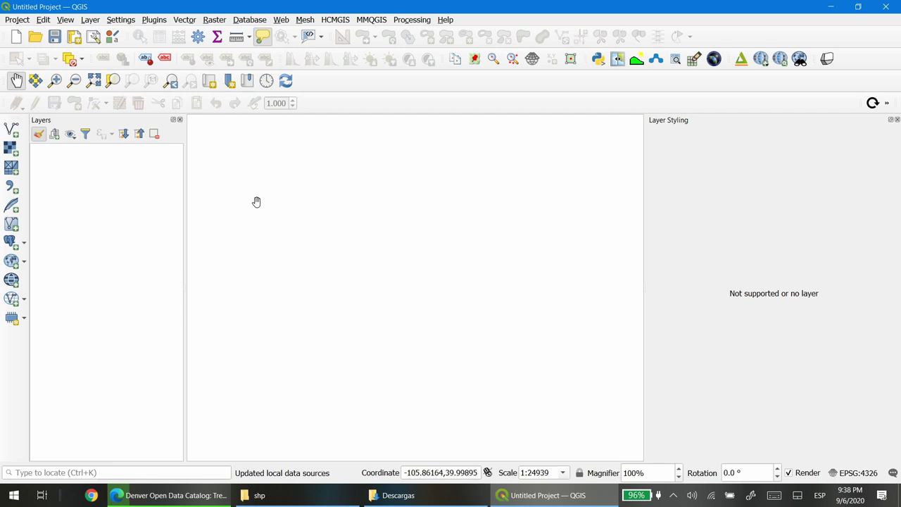
left_click(12, 131)
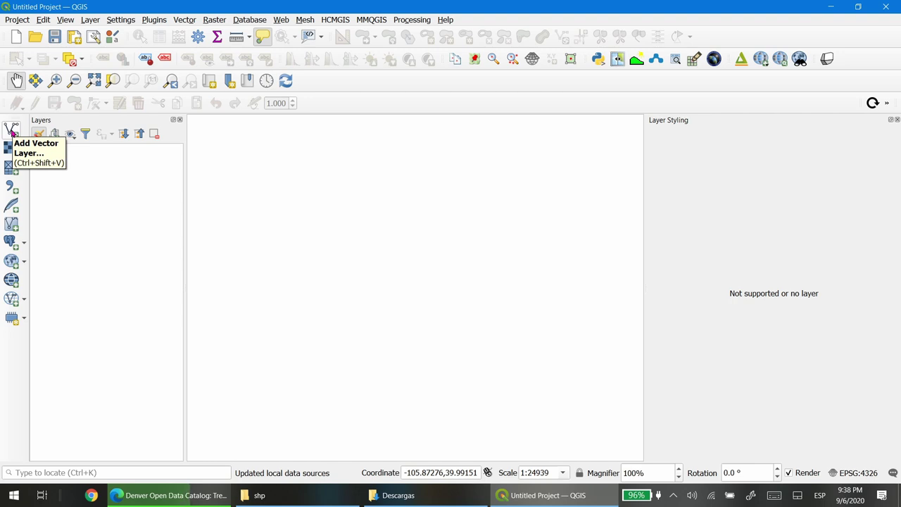
left_click(12, 131)
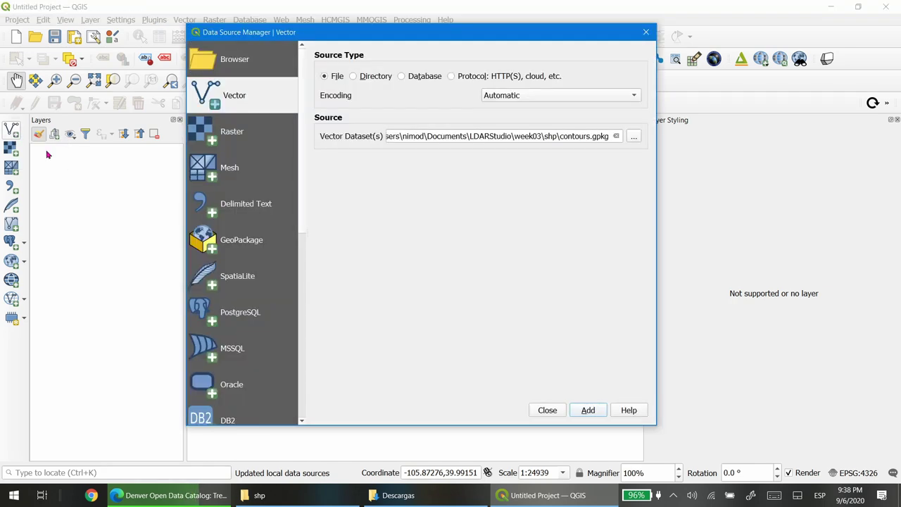
left_click(633, 139)
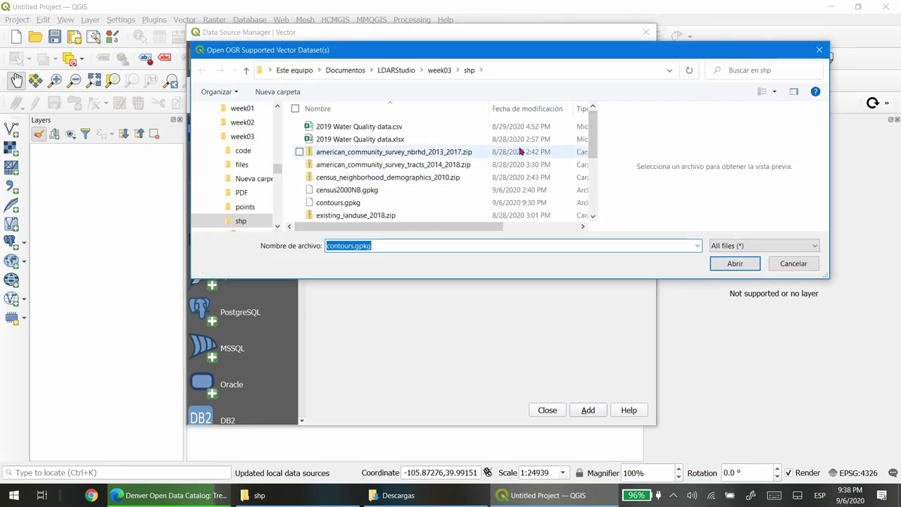
left_click_drag(593, 135, 596, 182)
left_click(356, 178)
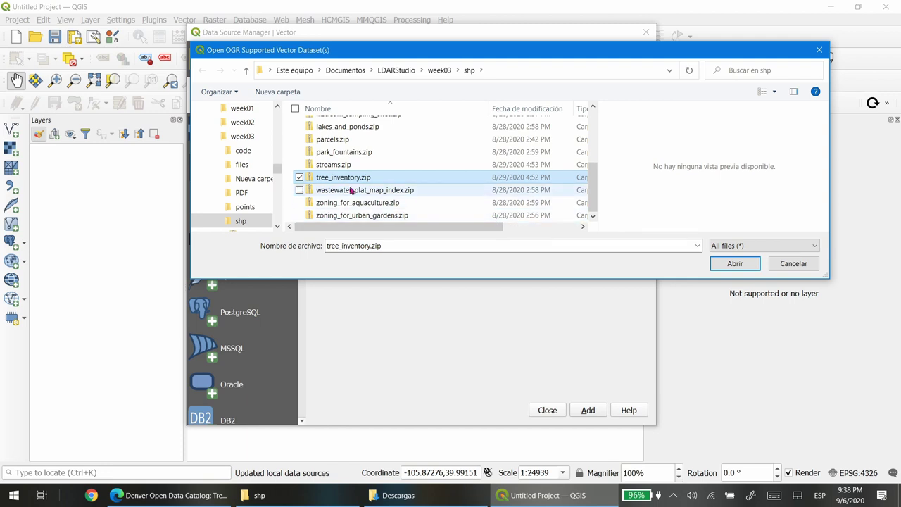
left_click(735, 263)
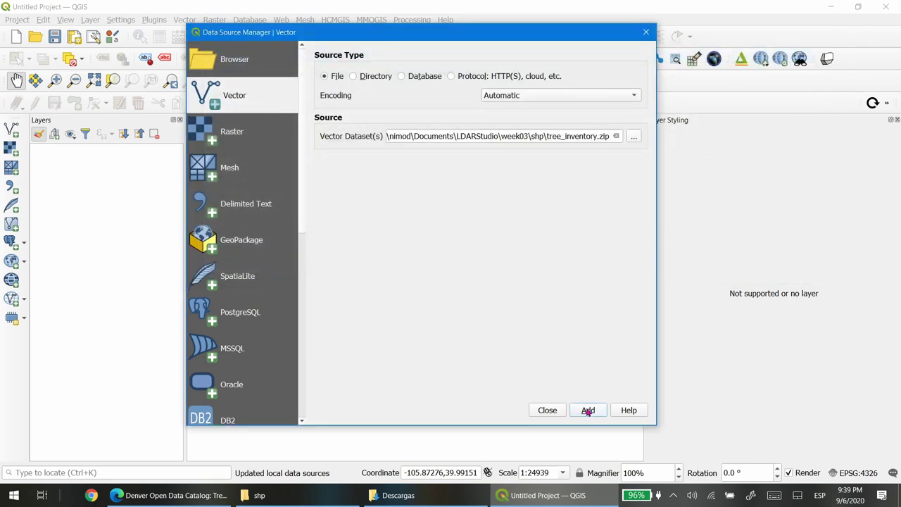
left_click(588, 411)
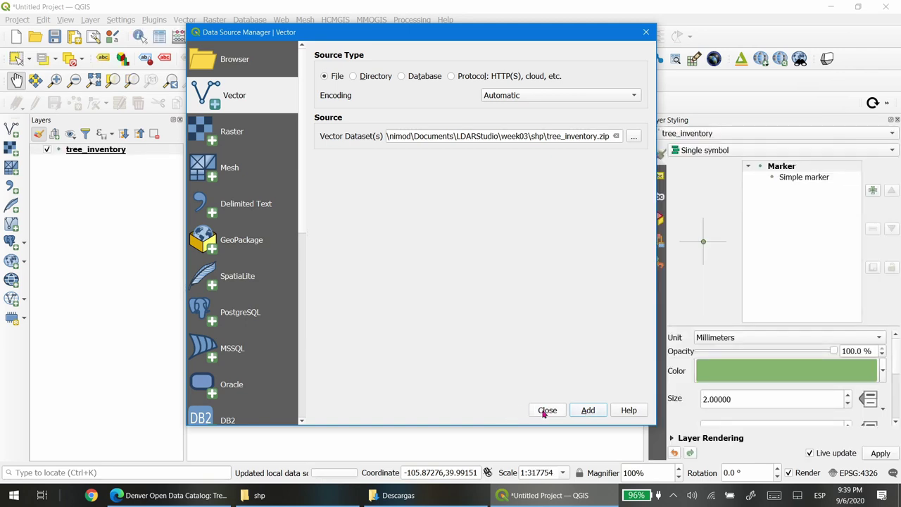
left_click(544, 410)
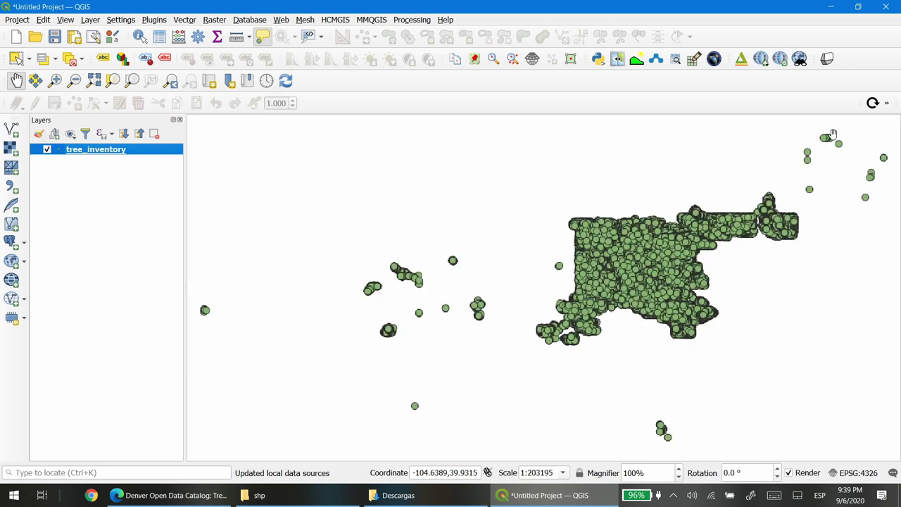
Hide the Layer Styling panel and center the tree points in the map canvas
left_click(897, 119)
left_click_drag(665, 273, 507, 278)
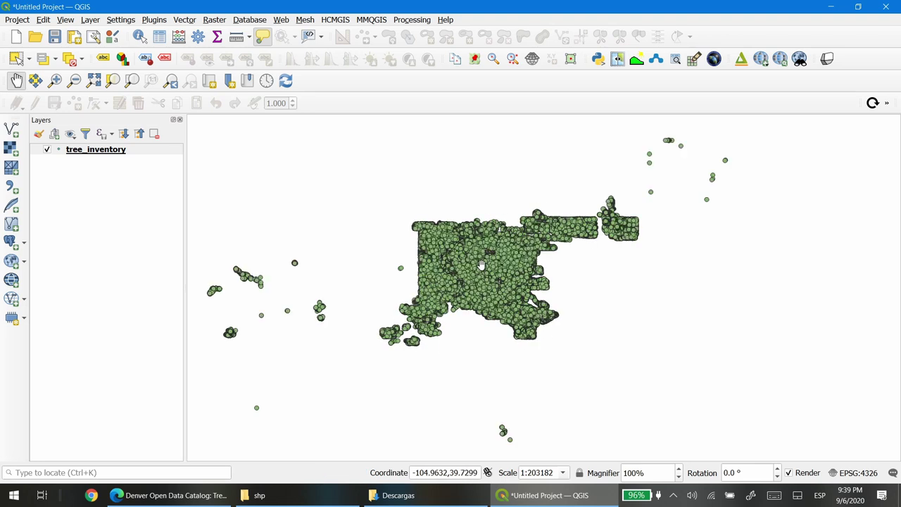
mouse_move(480, 264)
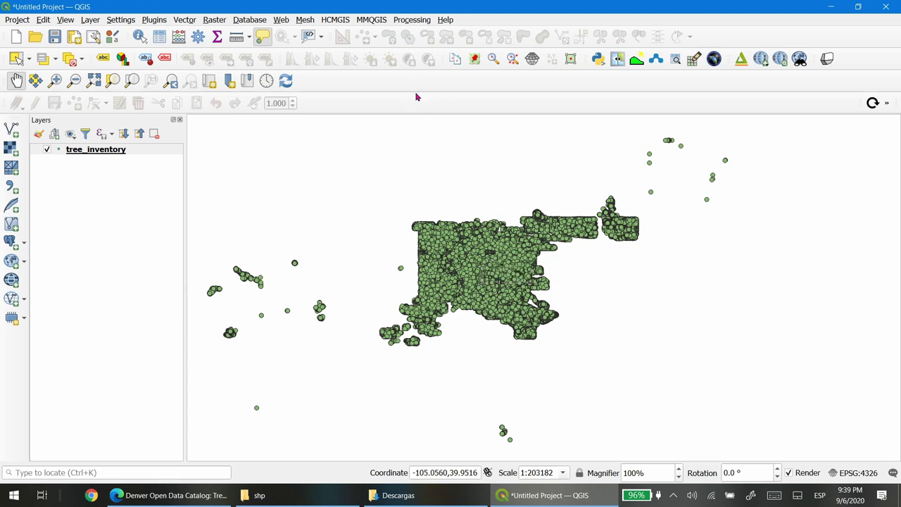
Show the Processing Toolbox and search its algorithms for "grid"
left_click(412, 19)
left_click(419, 33)
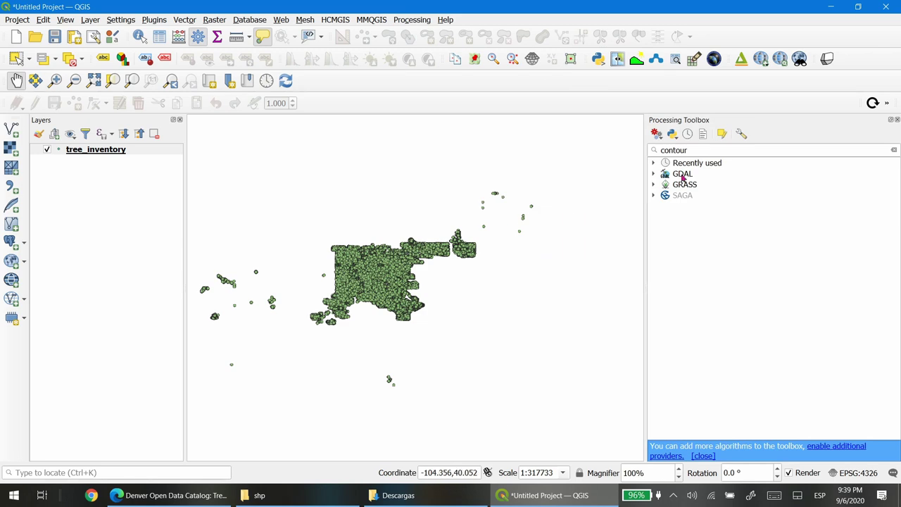
double_click(661, 151)
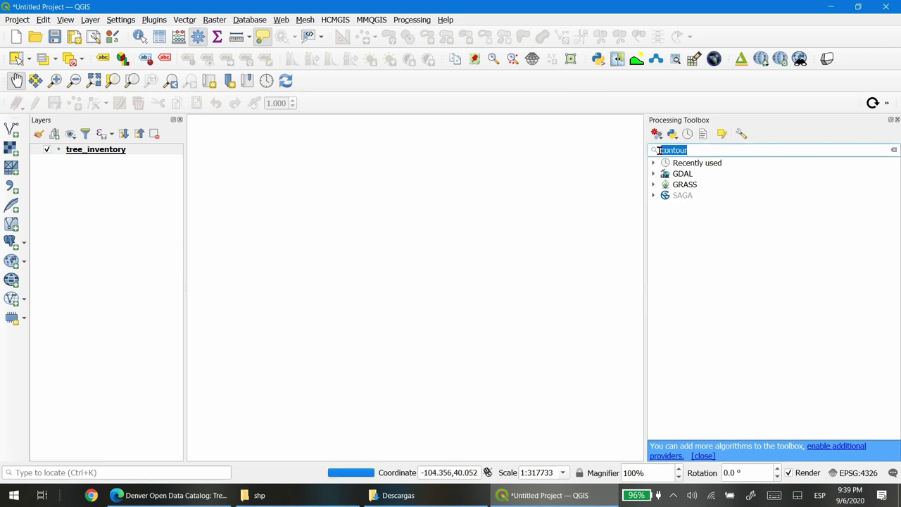
type("lo")
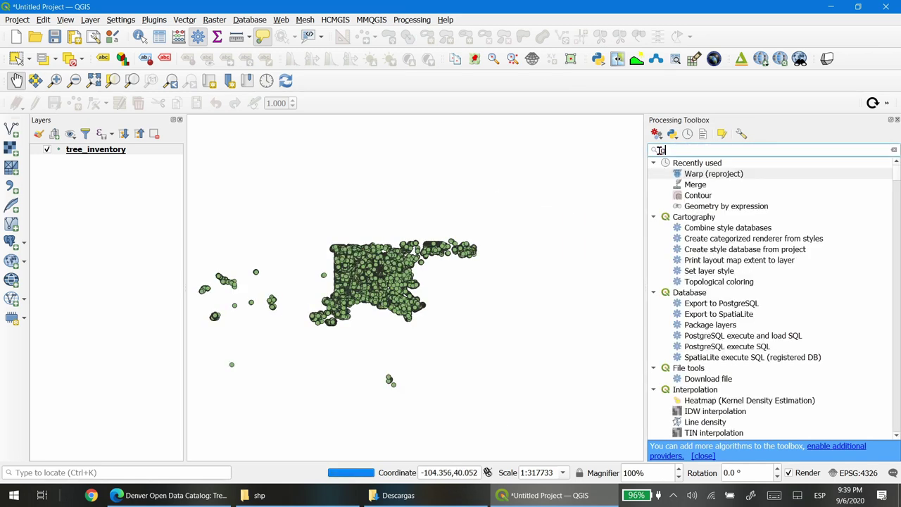
type("rid")
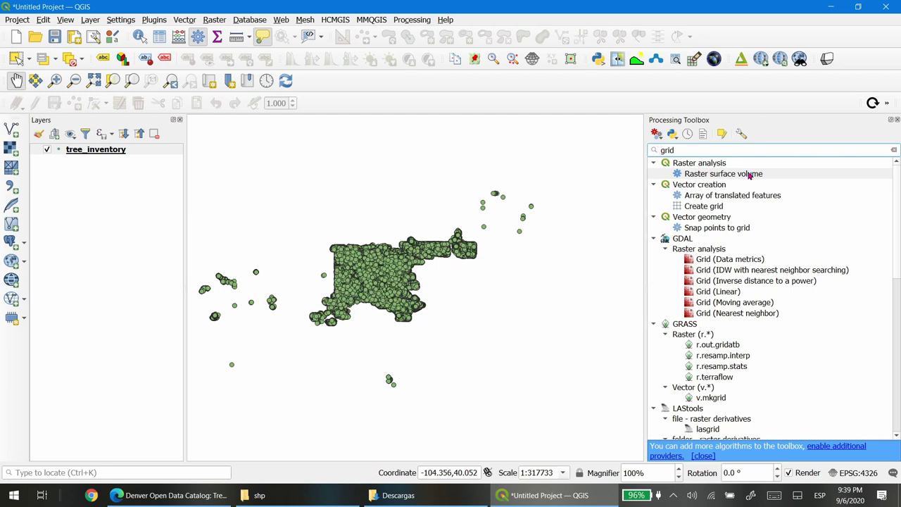
double_click(701, 206)
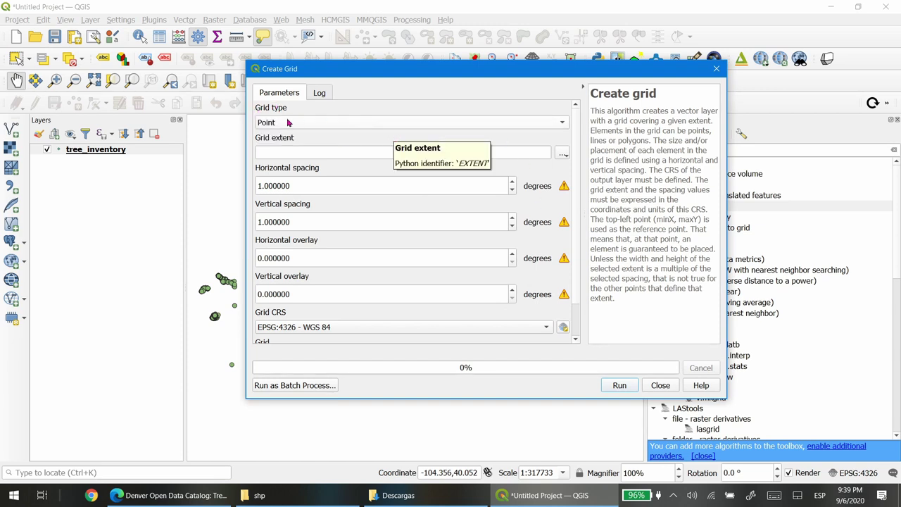
left_click(382, 123)
left_click(369, 178)
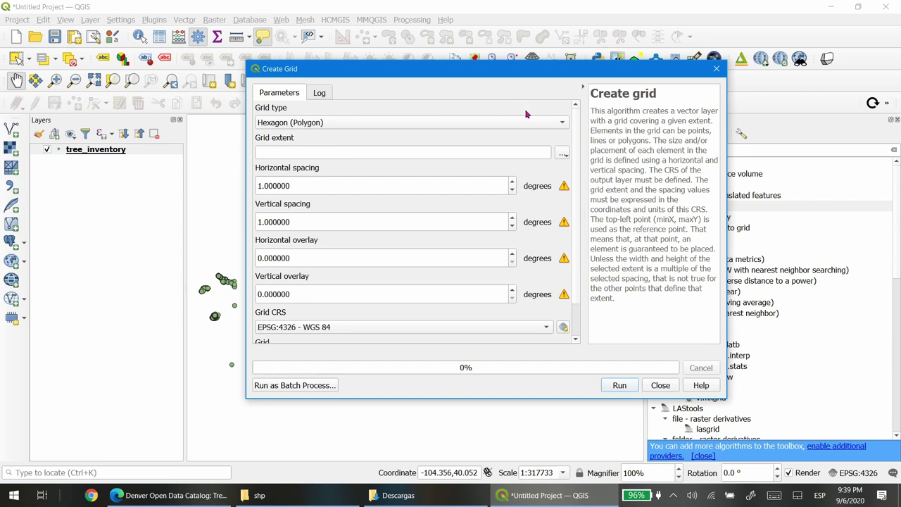
left_click(562, 154)
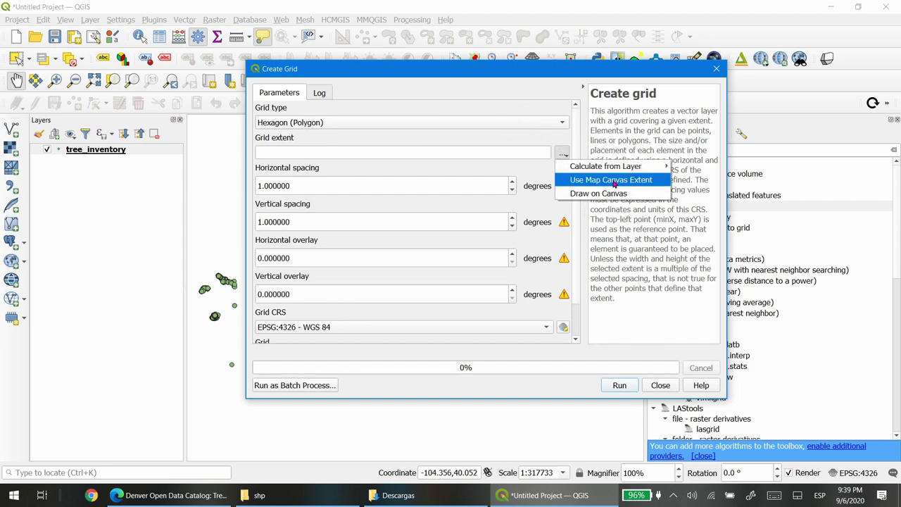
mouse_move(629, 169)
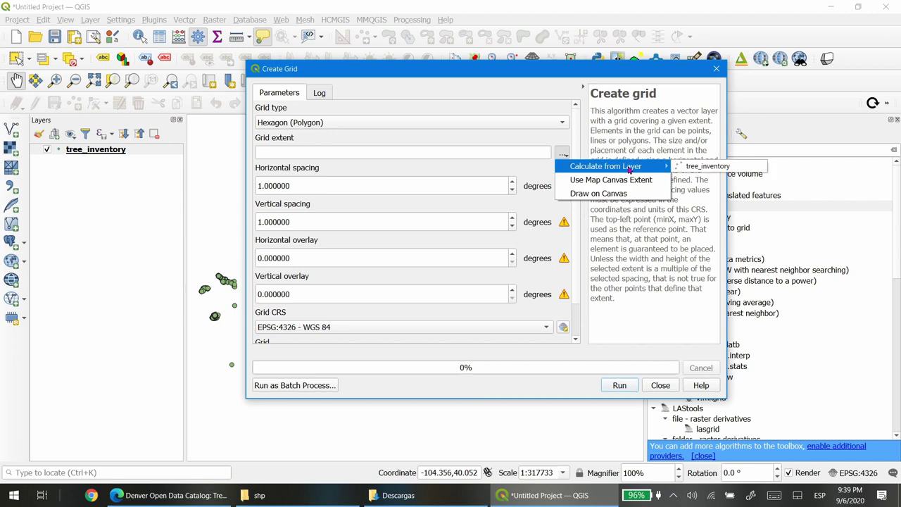
left_click(701, 169)
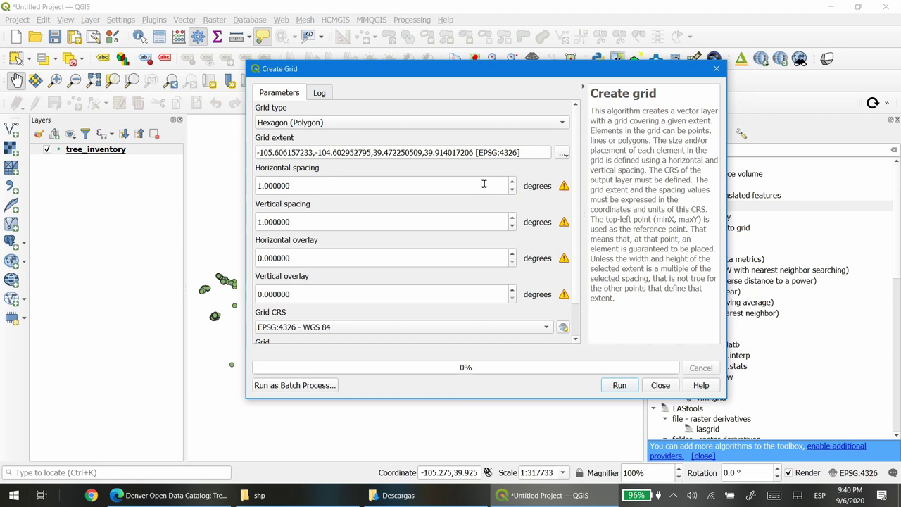
left_click(661, 385)
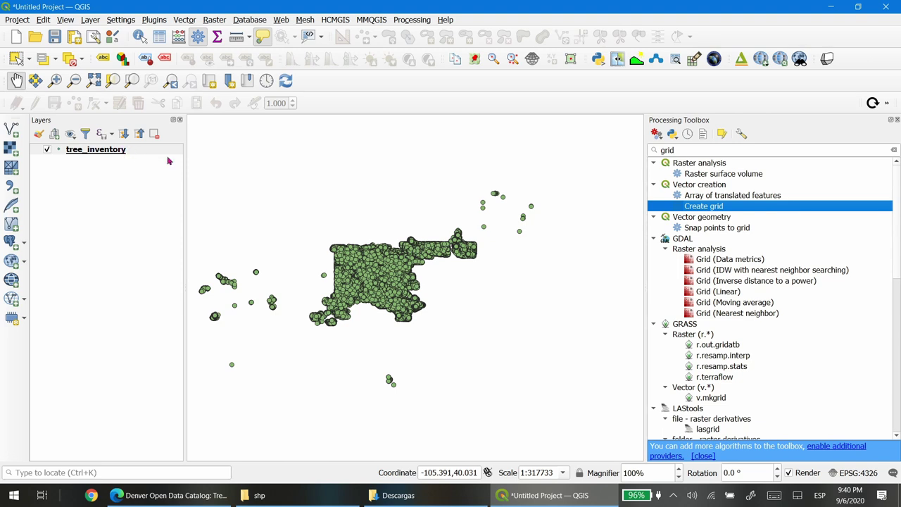
Find the Reproject layer algorithm and reproject tree_inventory to EPSG:3857 - WGS 84 / Pseudo-Mercator as a temporary layer
left_click_drag(700, 150, 653, 151)
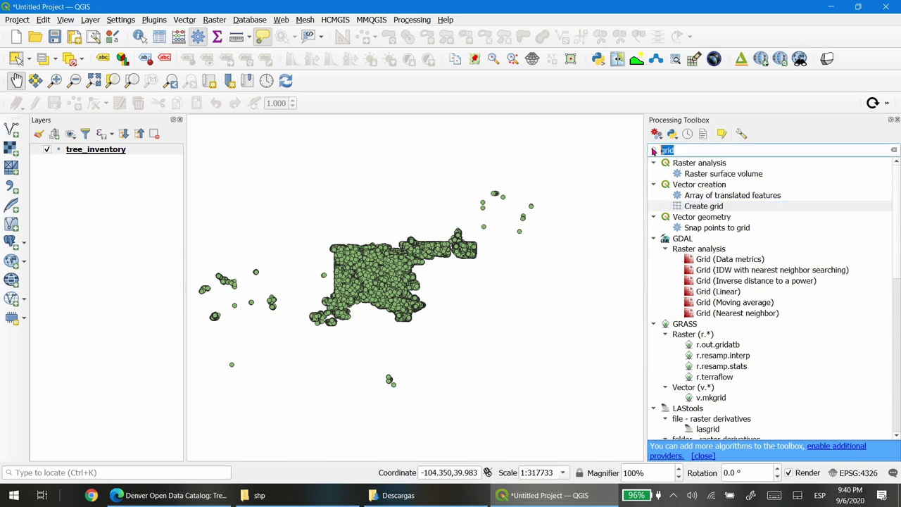
type("projuec")
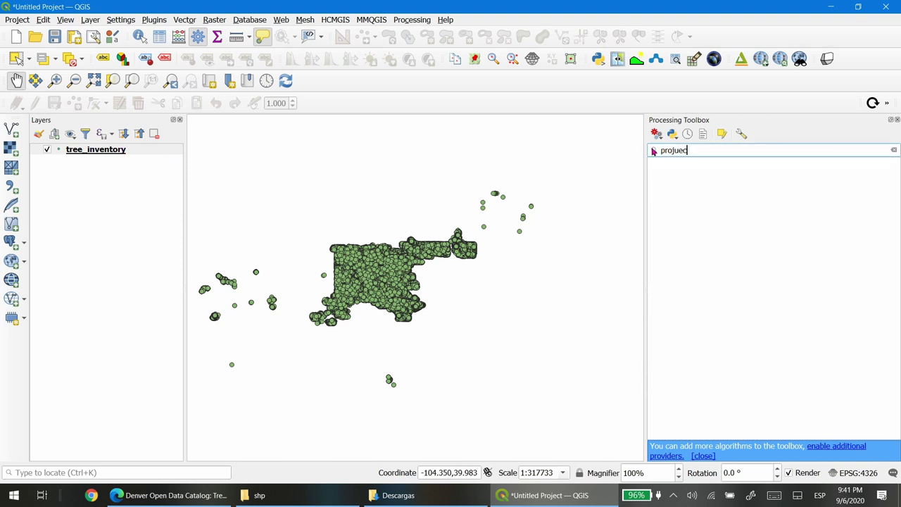
key("BackSpace")
key("BackSpace")
key("BackSpace")
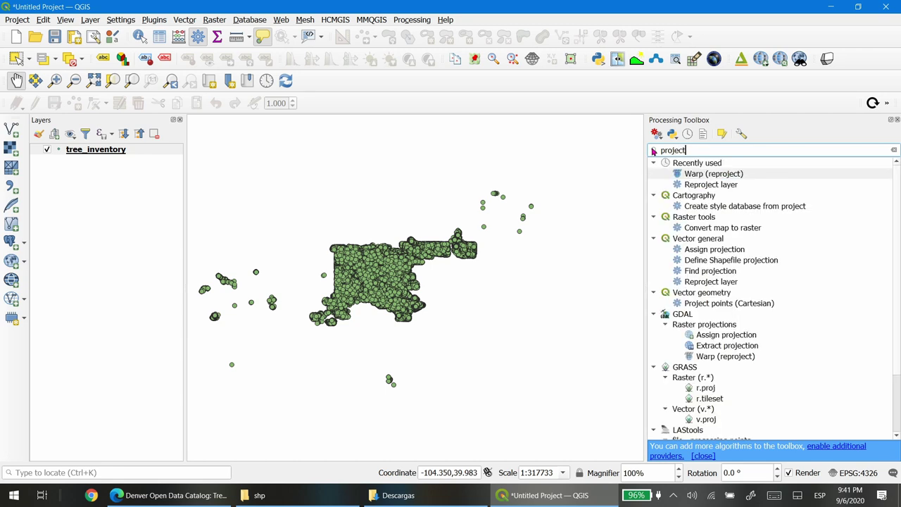
left_click(720, 187)
double_click(718, 185)
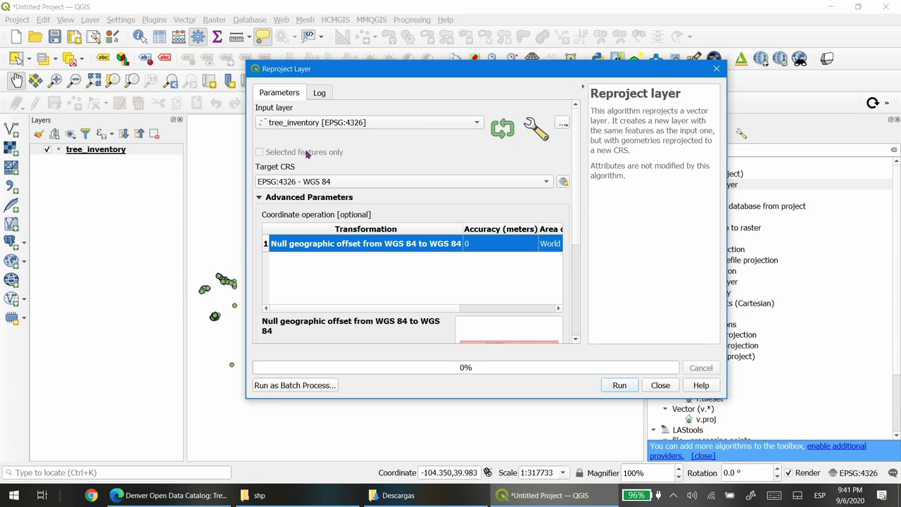
left_click(390, 181)
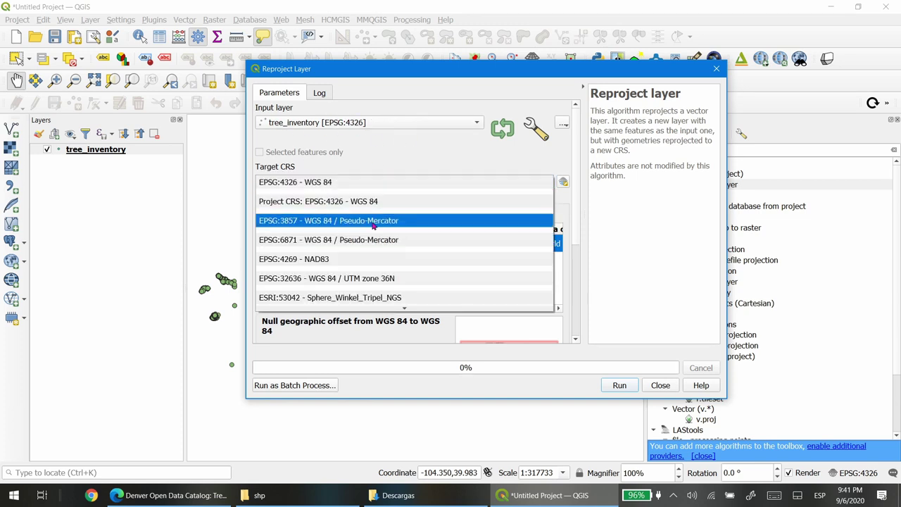
left_click(408, 222)
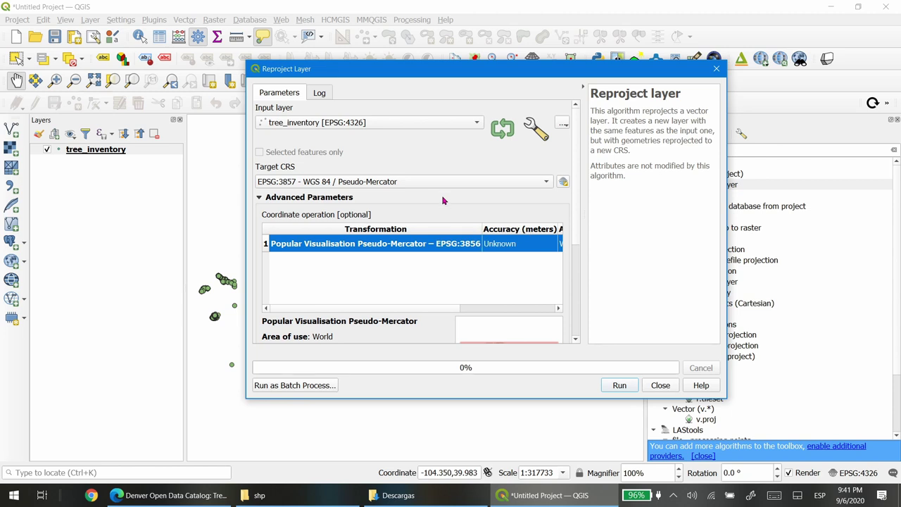
left_click(621, 385)
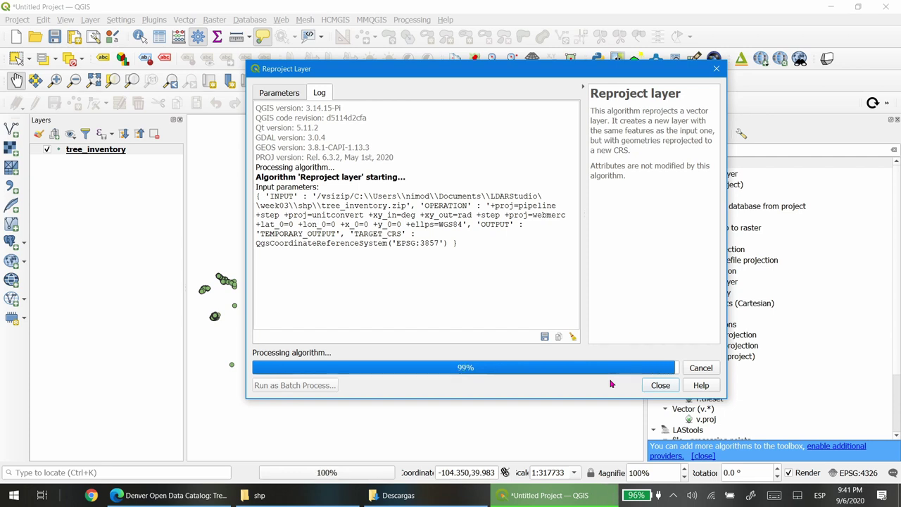
left_click(660, 386)
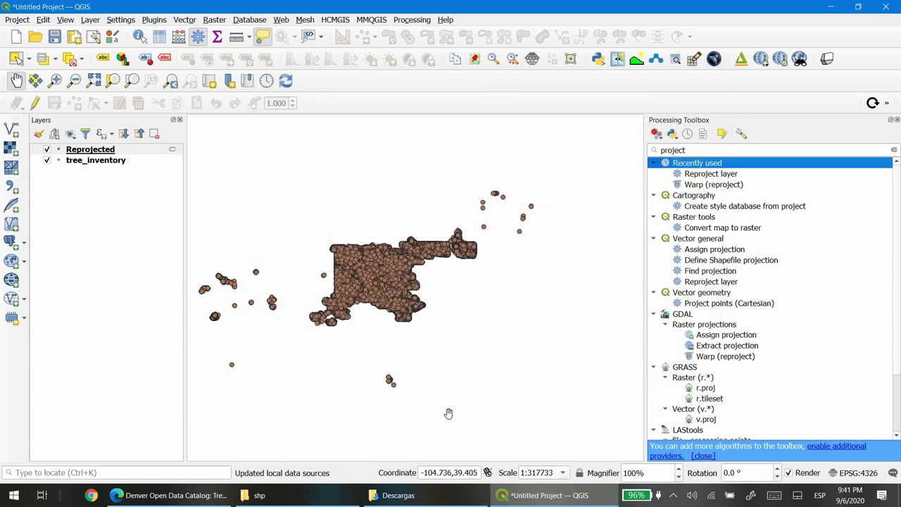
Remove the original tree_inventory layer from the project, keeping only the reprojected one
right_click(105, 161)
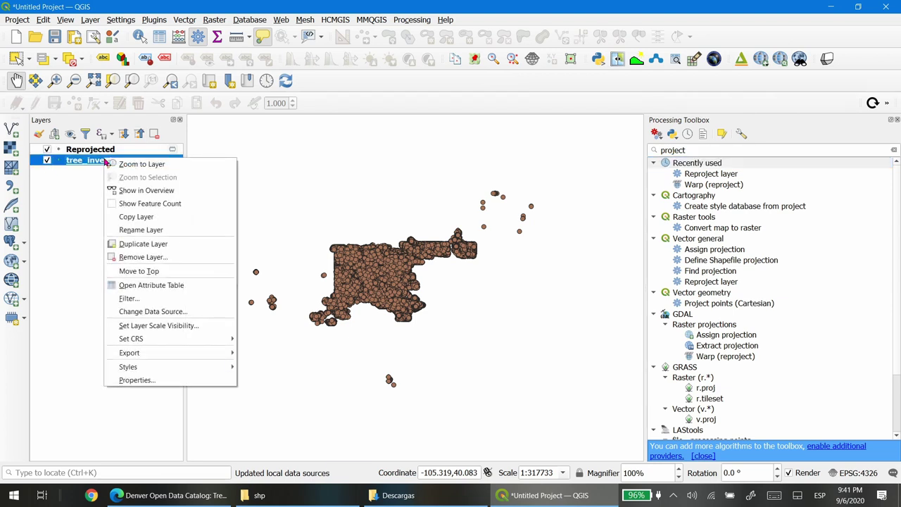
left_click(154, 258)
left_click(450, 261)
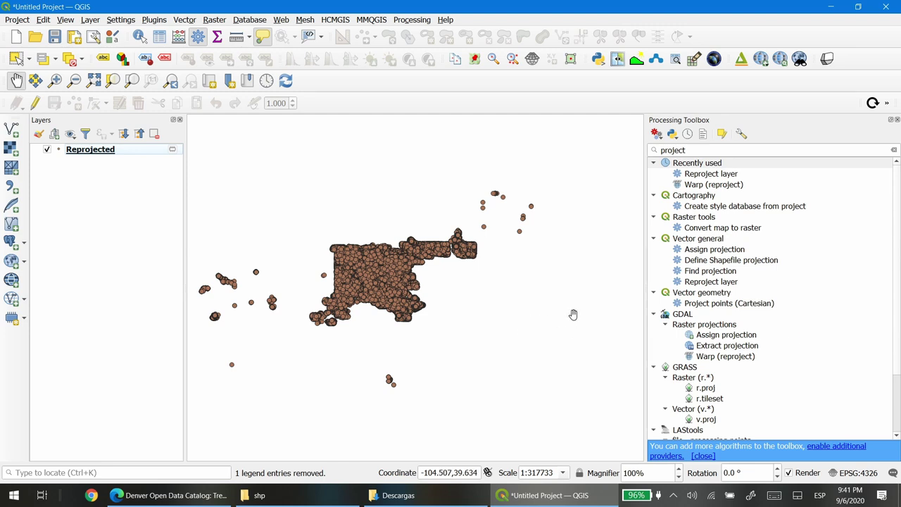
Set the project coordinate reference system to EPSG:3857 - WGS 84 / Pseudo-Mercator
left_click(857, 476)
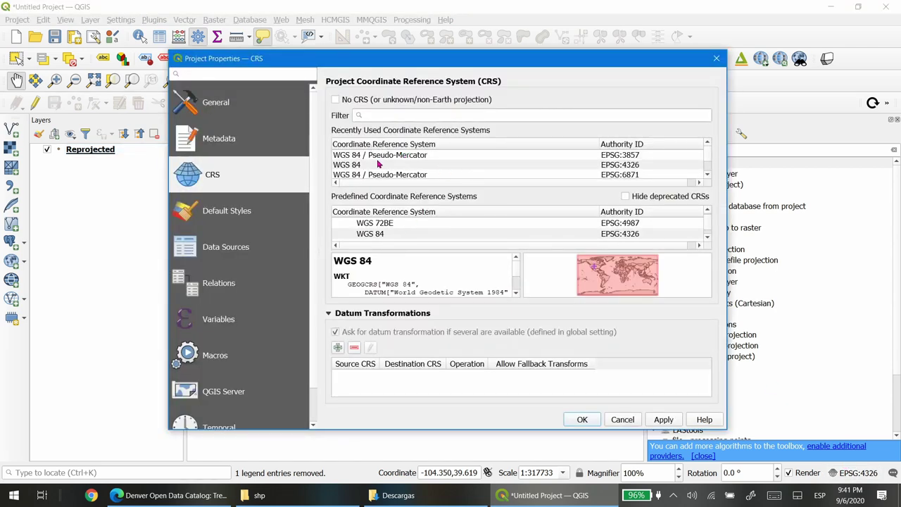
left_click(402, 156)
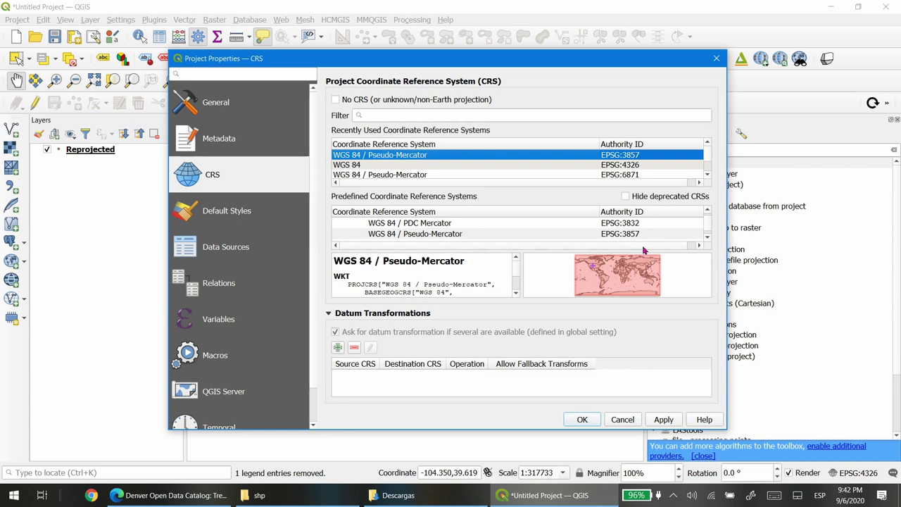
left_click(581, 420)
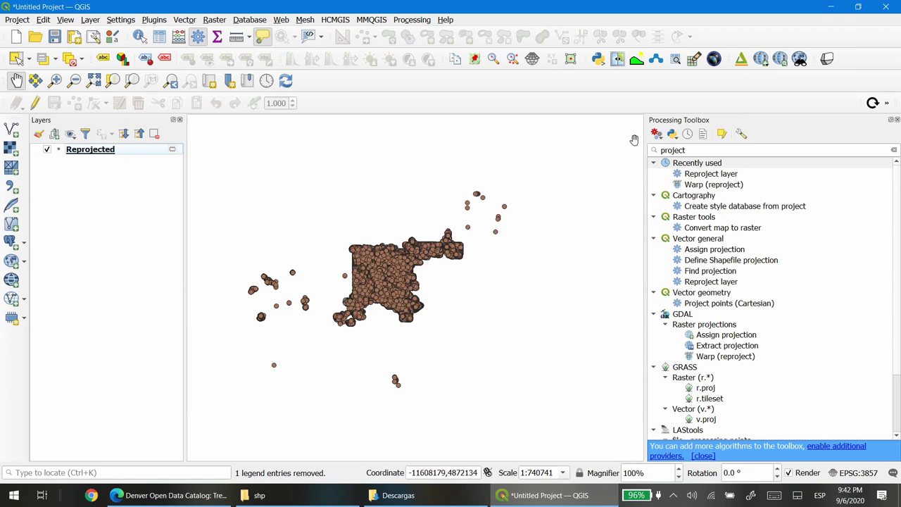
Find the Create grid algorithm and set it to Hexagon (Polygon) with the grid extent calculated from the Reprojected layer
left_click(653, 151)
type("grid")
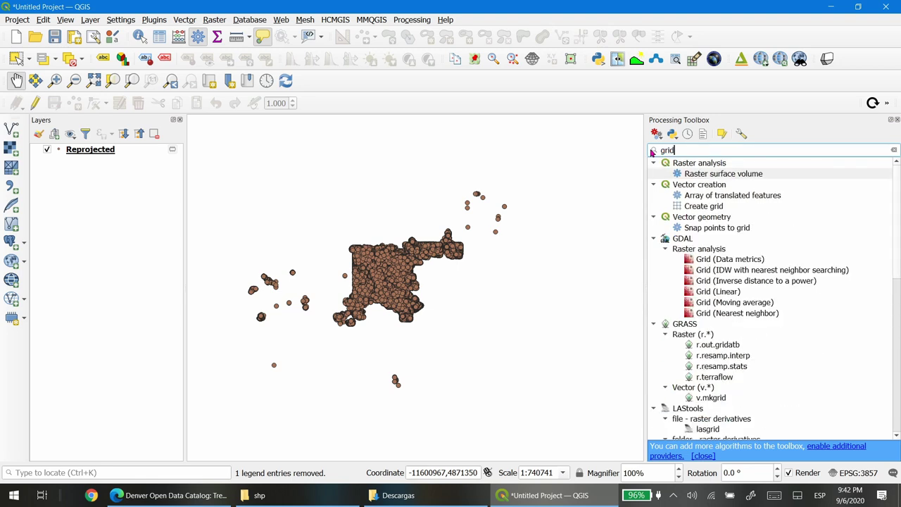
double_click(718, 206)
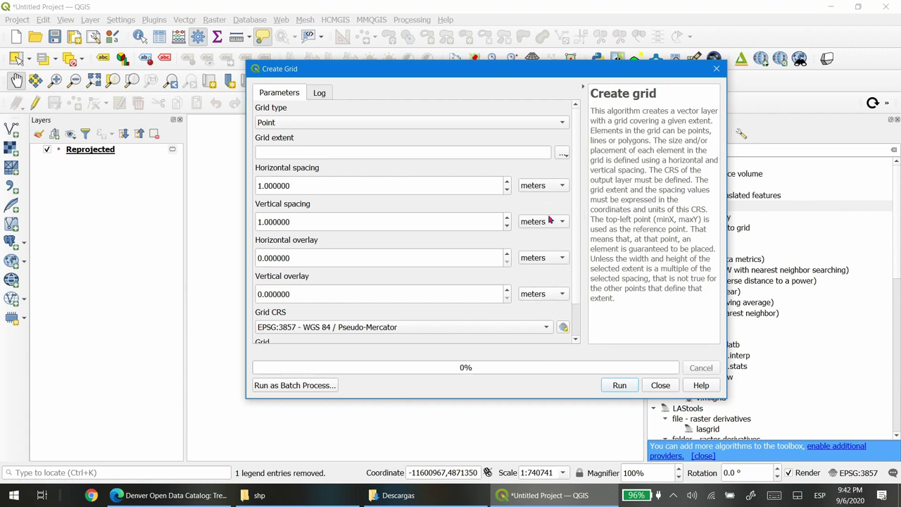
left_click(564, 130)
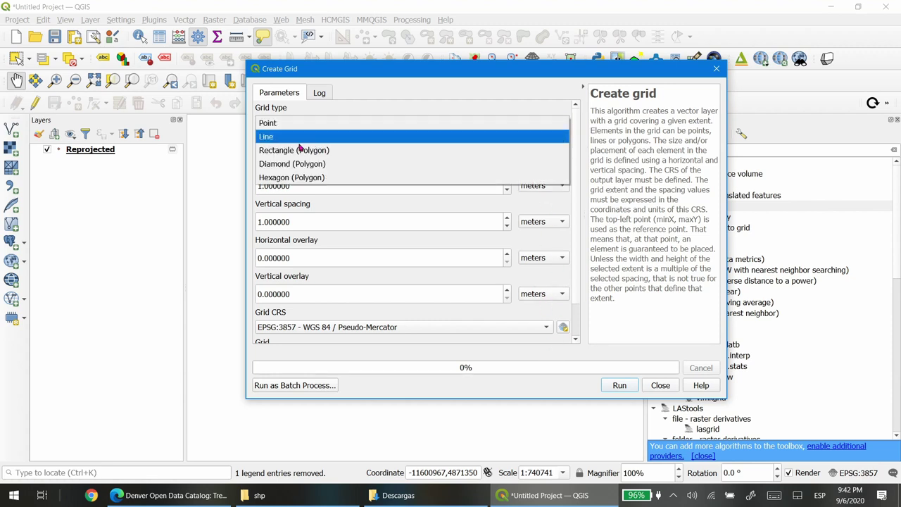
left_click(301, 178)
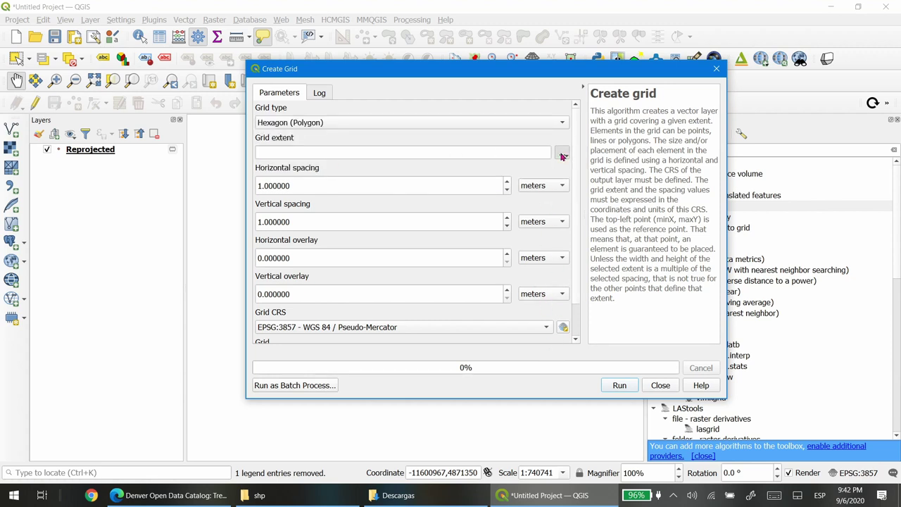
left_click(563, 155)
mouse_move(591, 170)
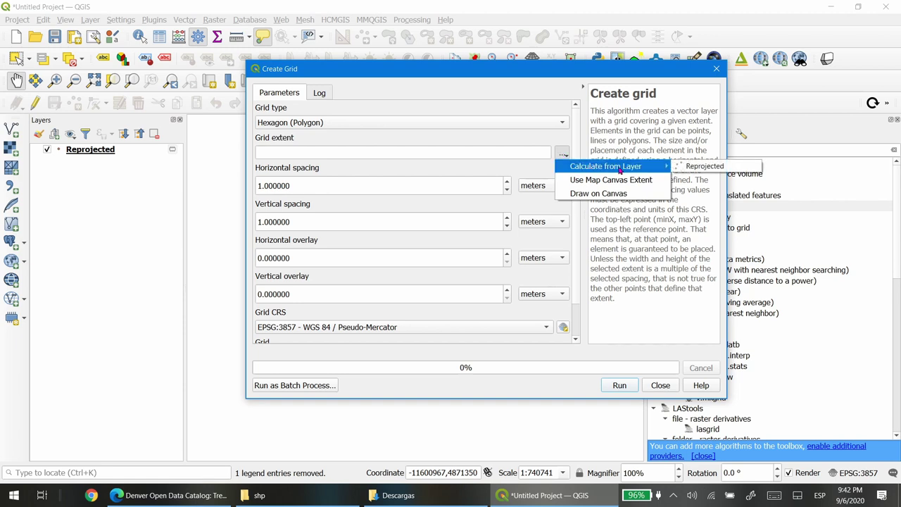
left_click(707, 167)
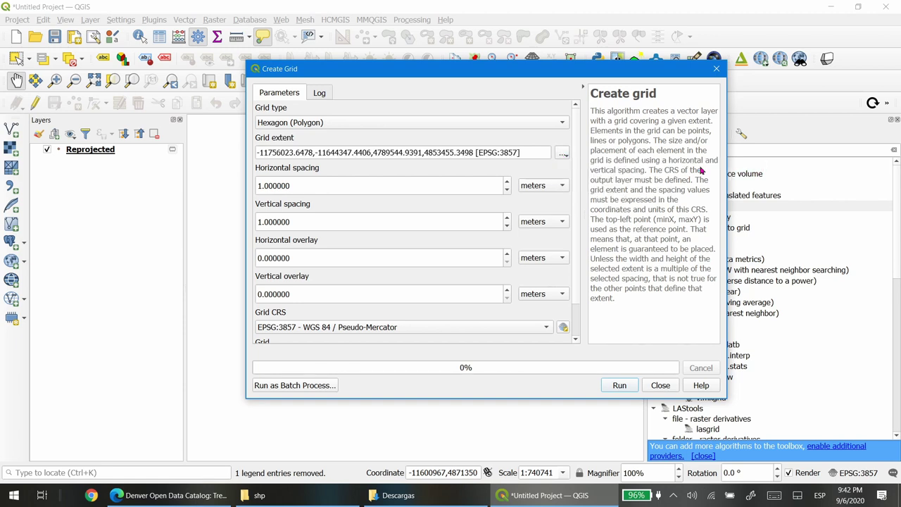
Set the grid's horizontal and vertical spacing to 500 meters and create it as a temporary layer
left_click_drag(296, 185, 252, 188)
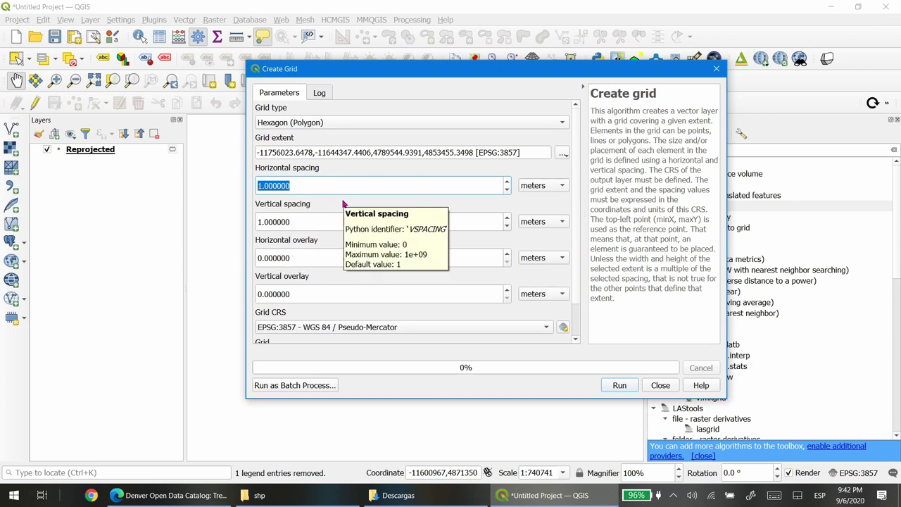
type("50")
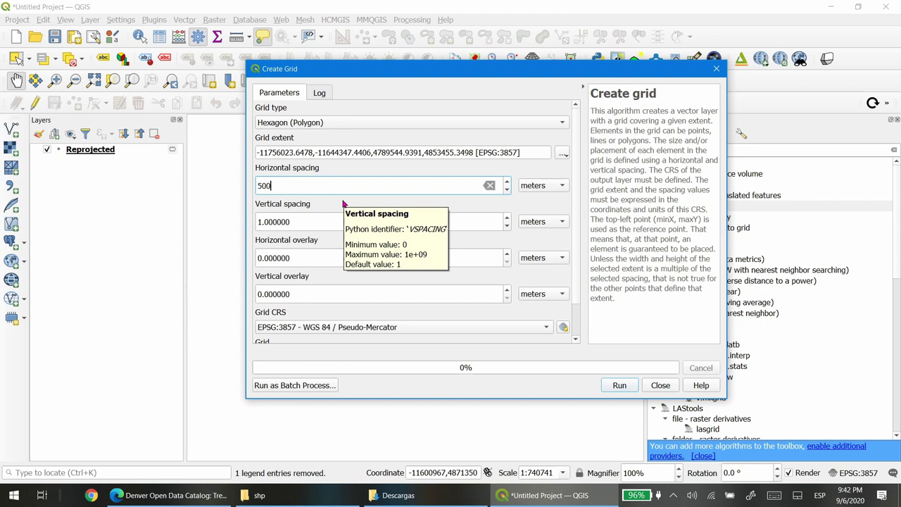
type("0")
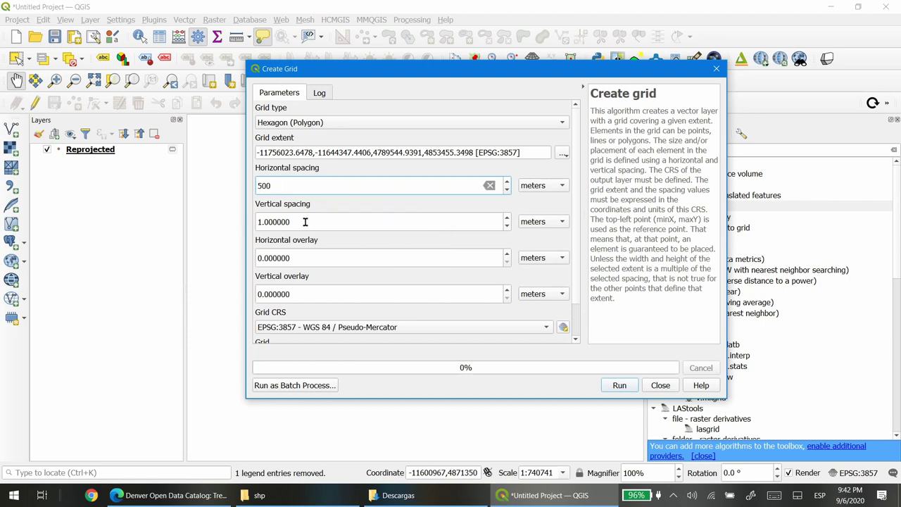
left_click_drag(299, 222, 253, 222)
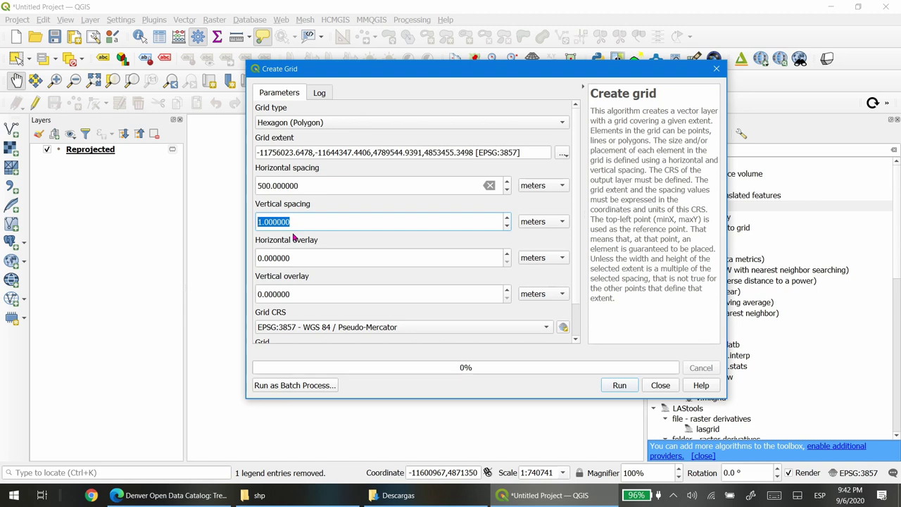
type("5")
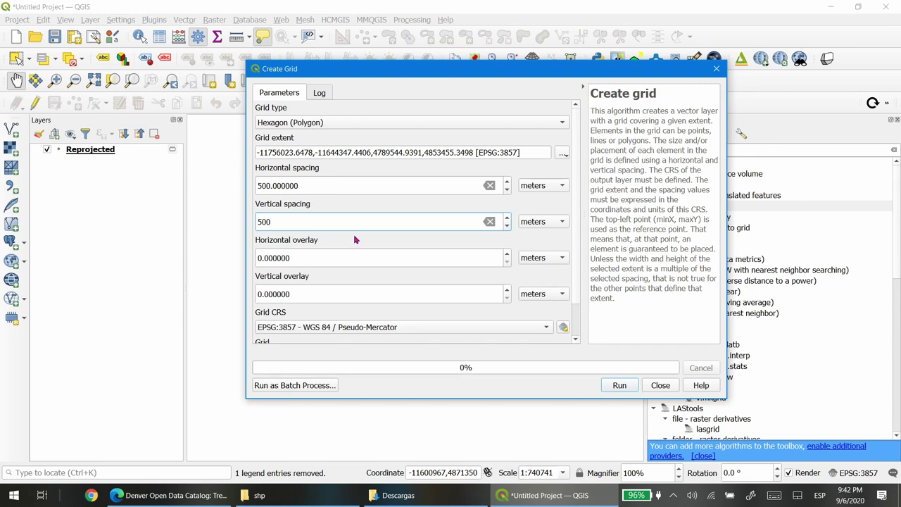
scroll(574, 207, "down", 1)
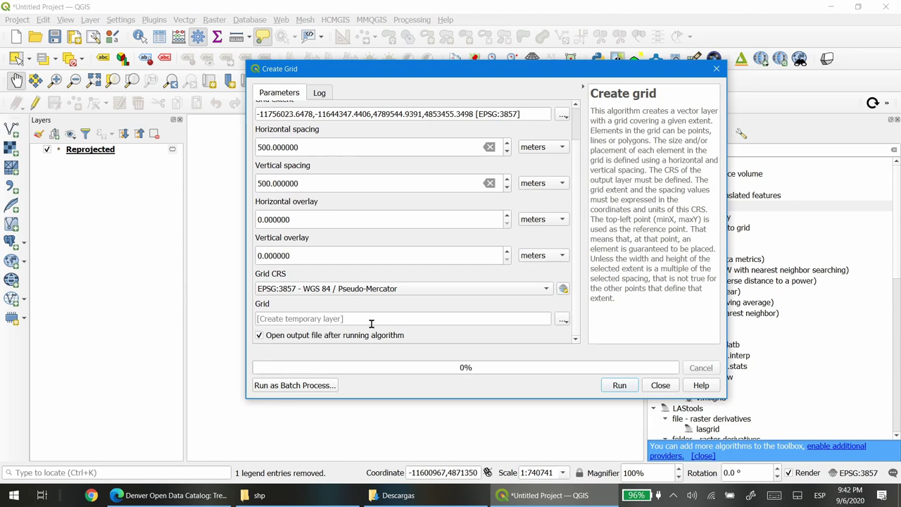
left_click(611, 386)
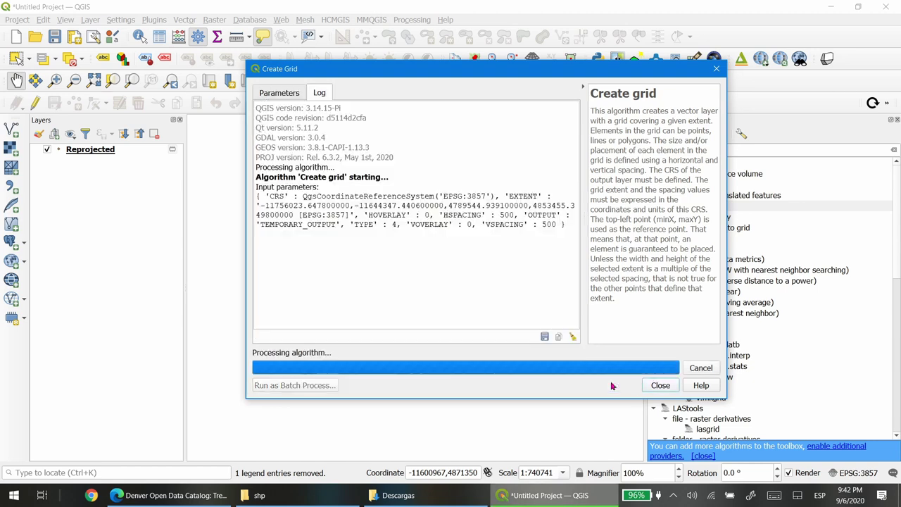
left_click(659, 388)
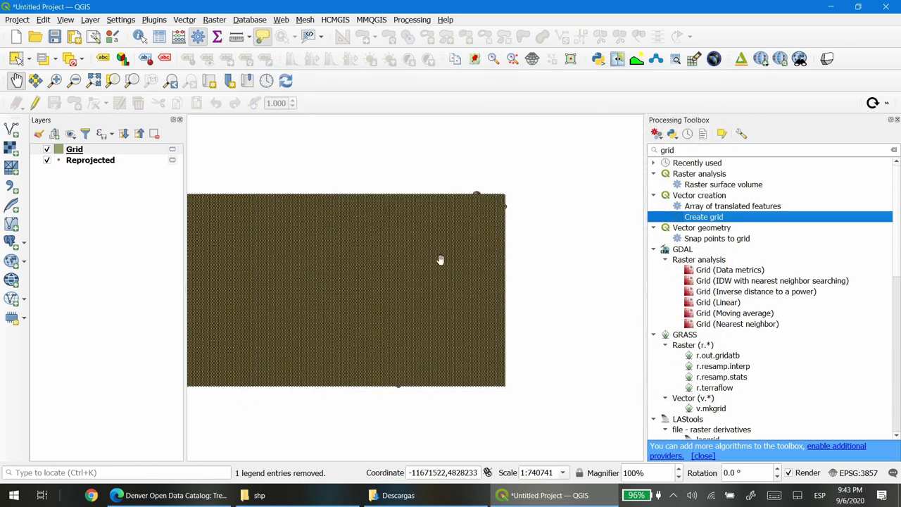
Hide the Reprojected layer and examine the grid's hexagonal cells up close and at full extent
left_click(55, 80)
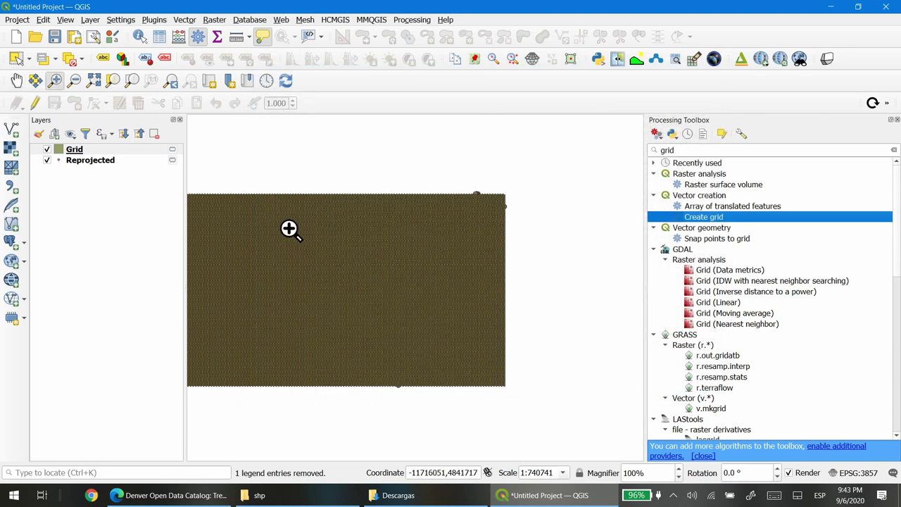
left_click(48, 160)
left_click_drag(265, 241, 376, 307)
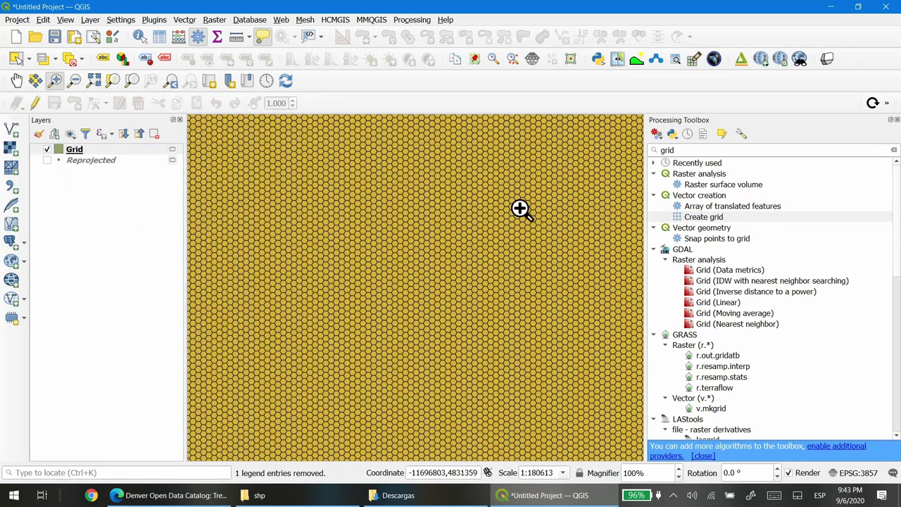
left_click_drag(356, 219, 476, 337)
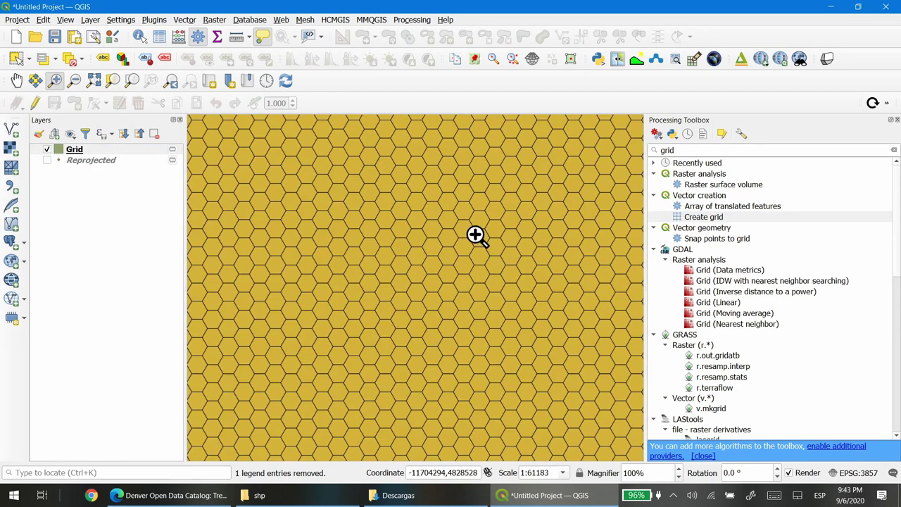
scroll(386, 296, "down", 3)
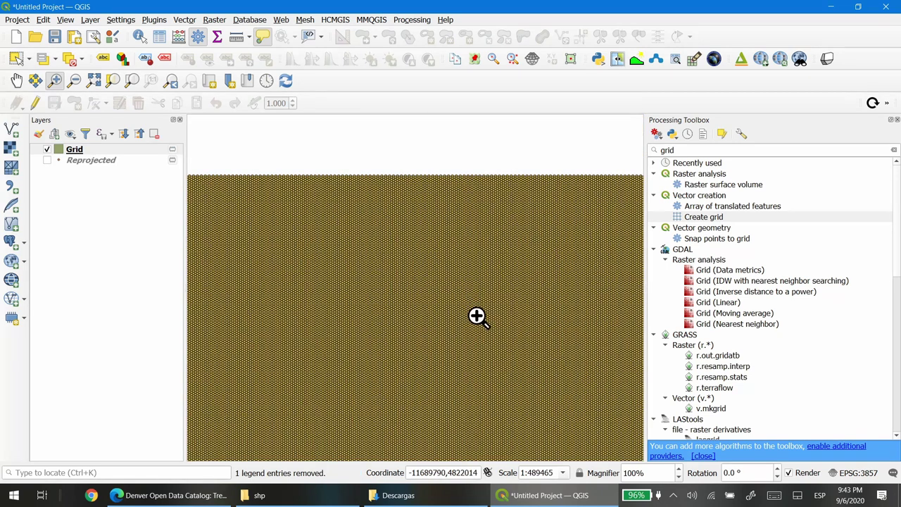
scroll(477, 317, "down", 1)
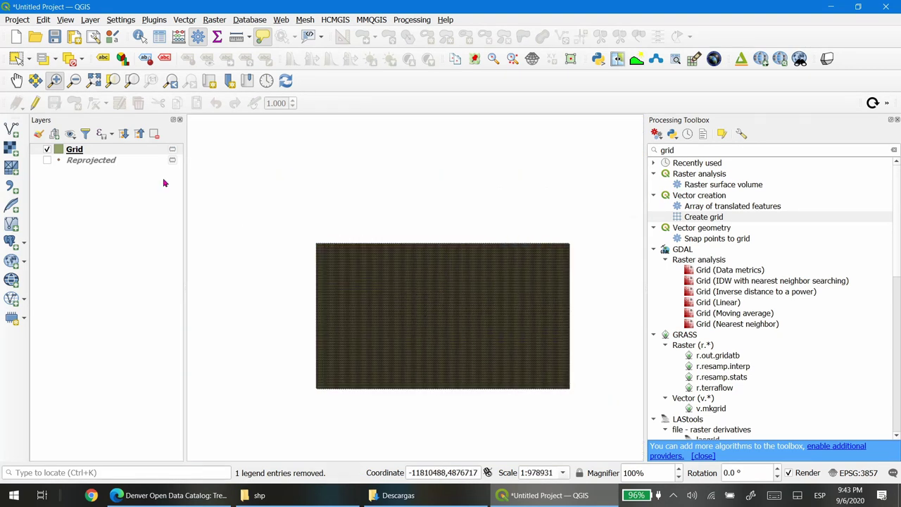
scroll(430, 288, "up", 1)
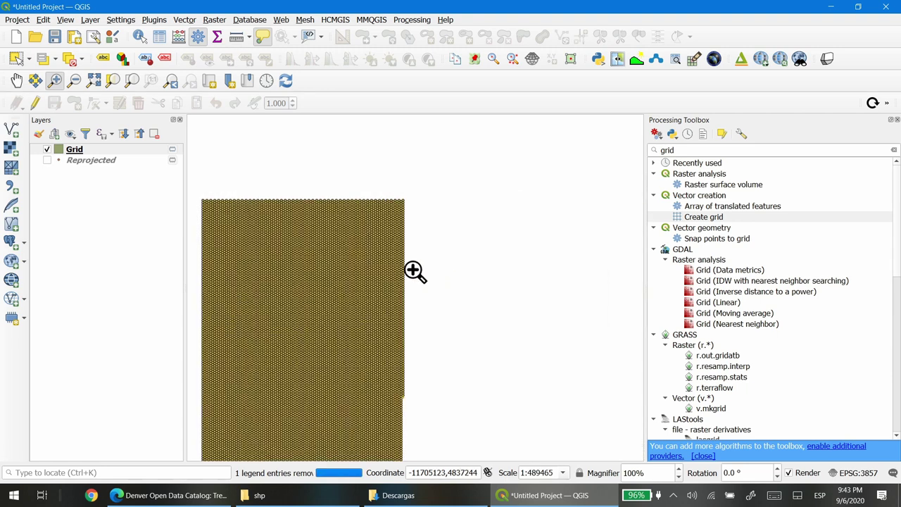
left_click_drag(362, 245, 548, 412)
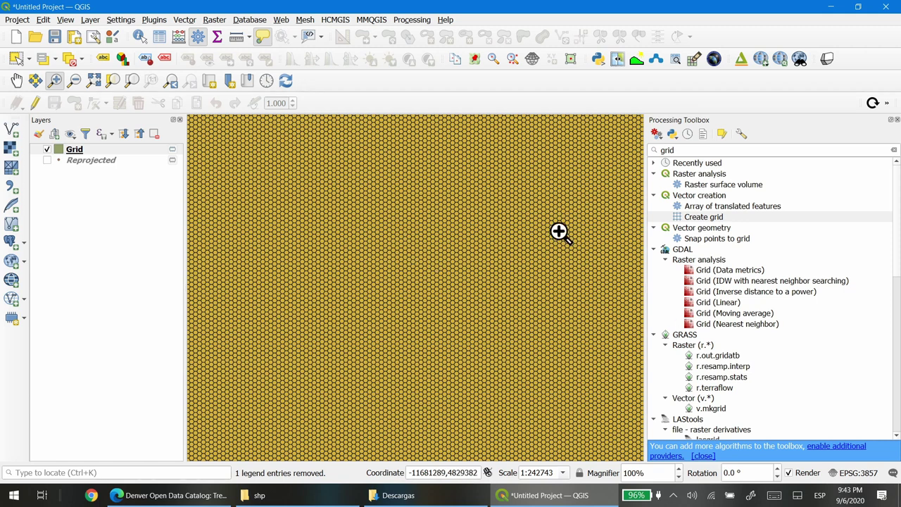
left_click(687, 149)
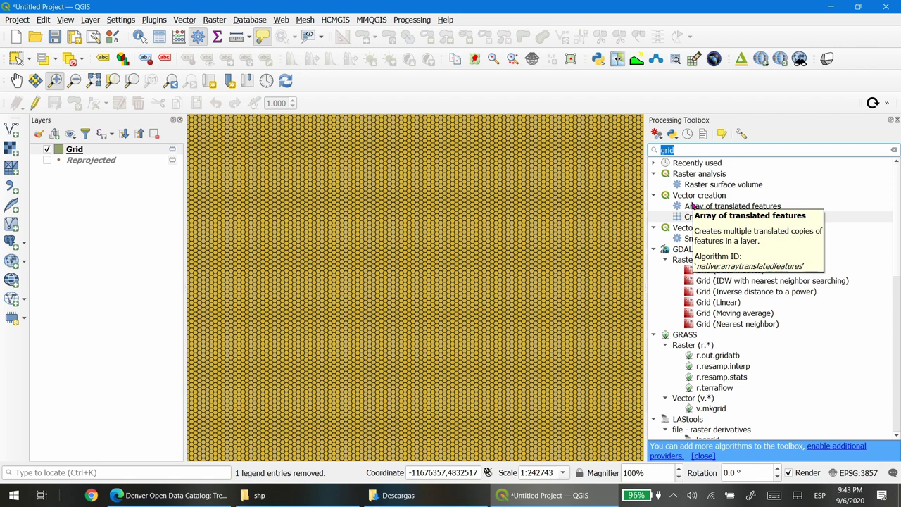
type("count")
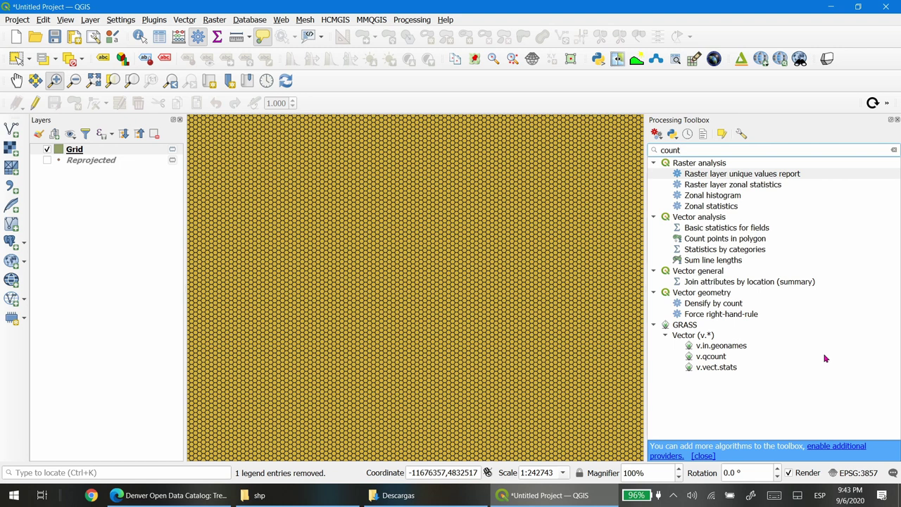
double_click(725, 241)
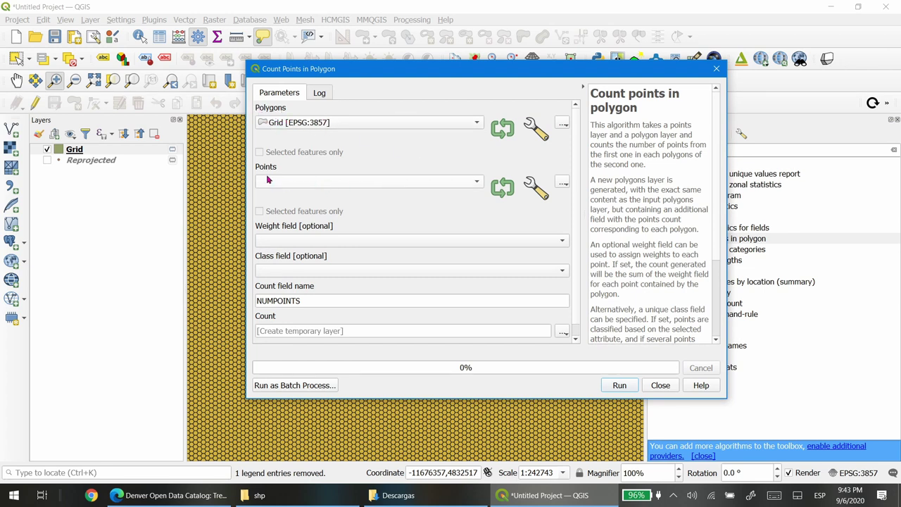
left_click(363, 183)
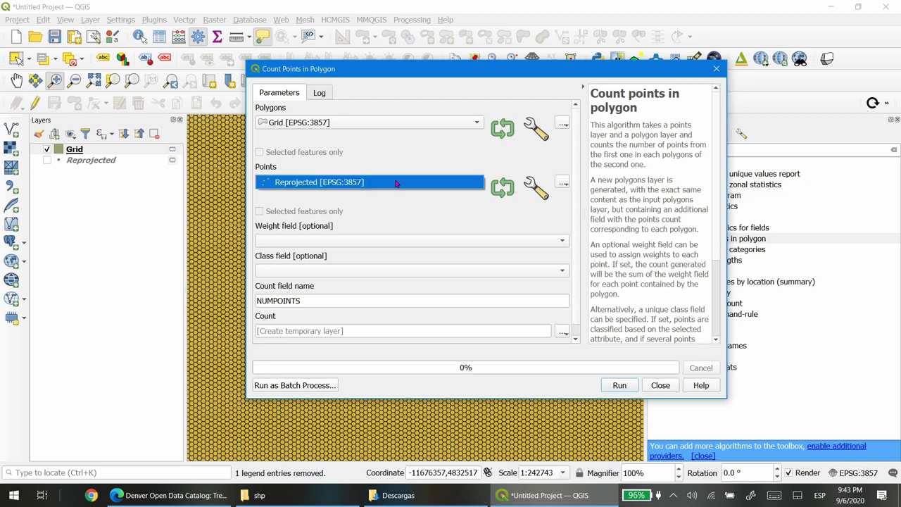
left_click(321, 184)
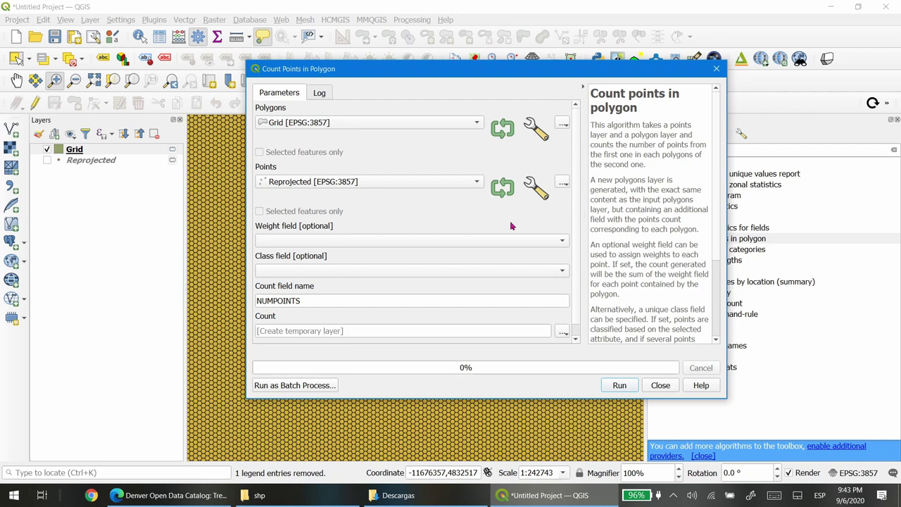
scroll(576, 229, "down", 1)
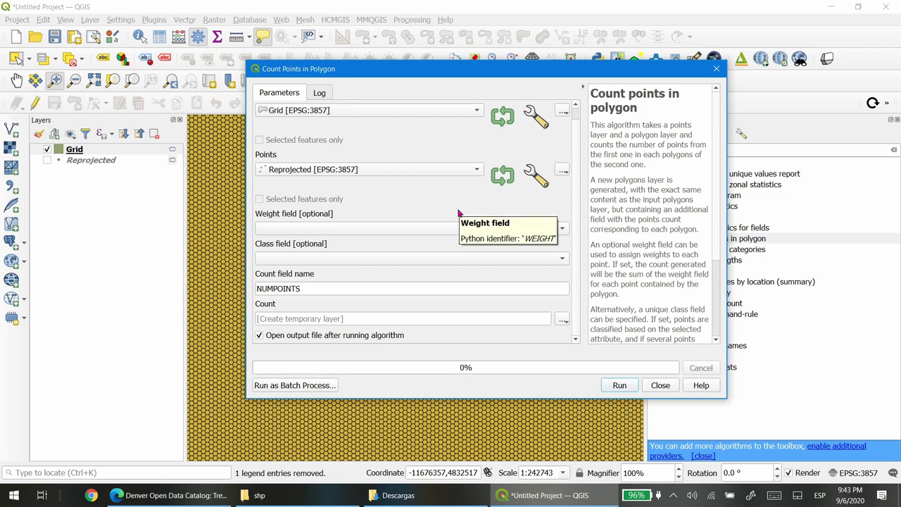
left_click(388, 259)
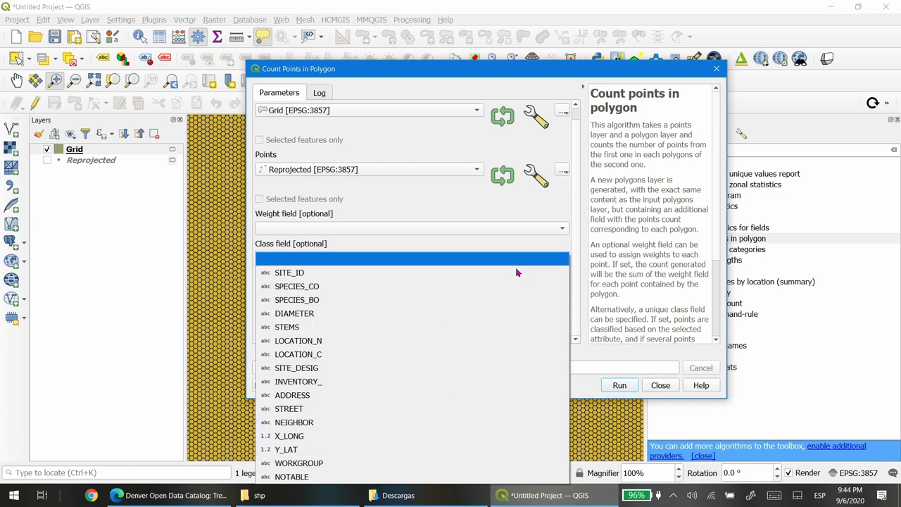
left_click(576, 206)
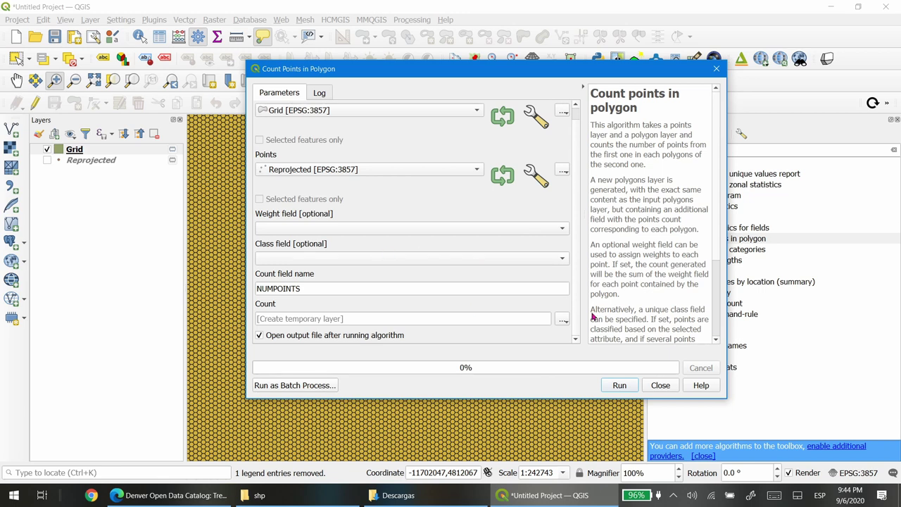
left_click(661, 386)
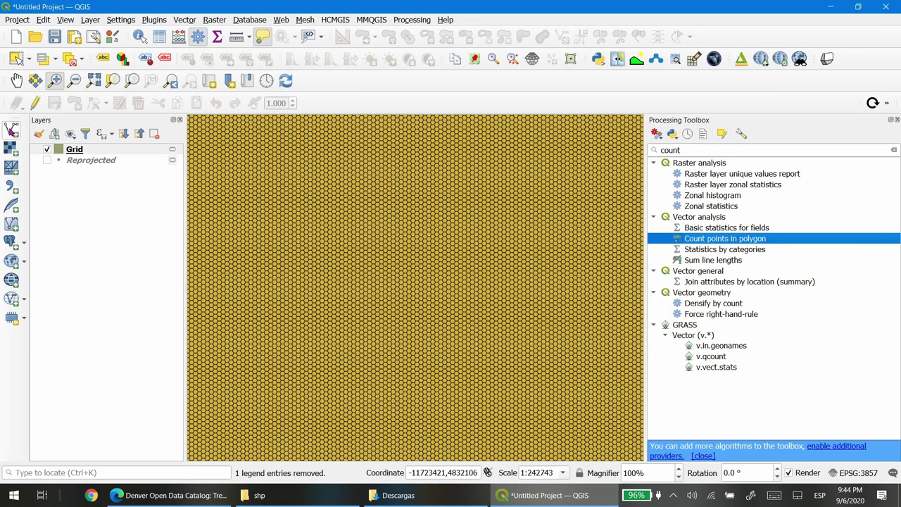
Choose vectors.gpkg from the week03 project's files folder as the source for a new vector layer
left_click(11, 130)
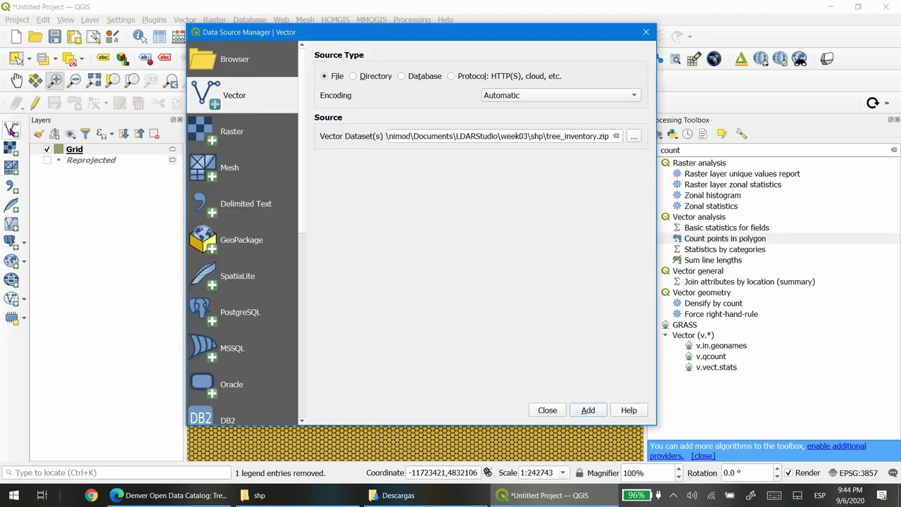
left_click(634, 138)
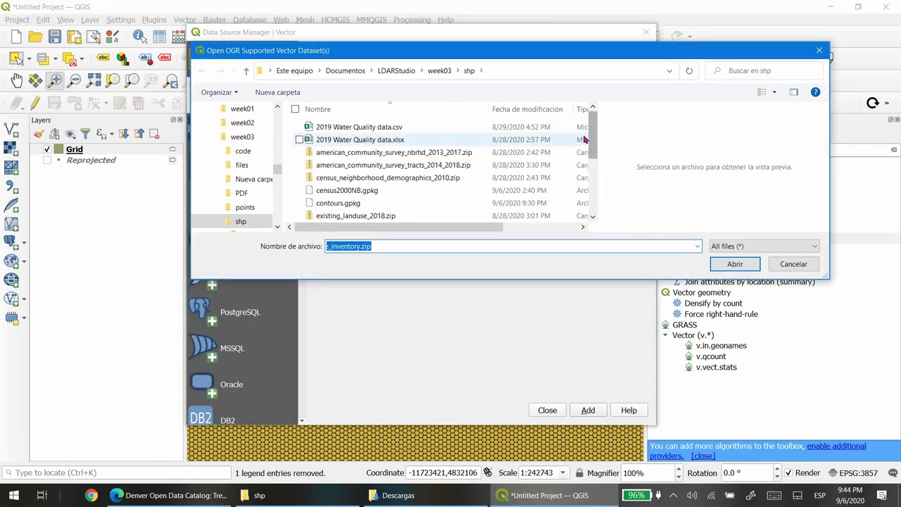
left_click_drag(593, 135, 547, 110)
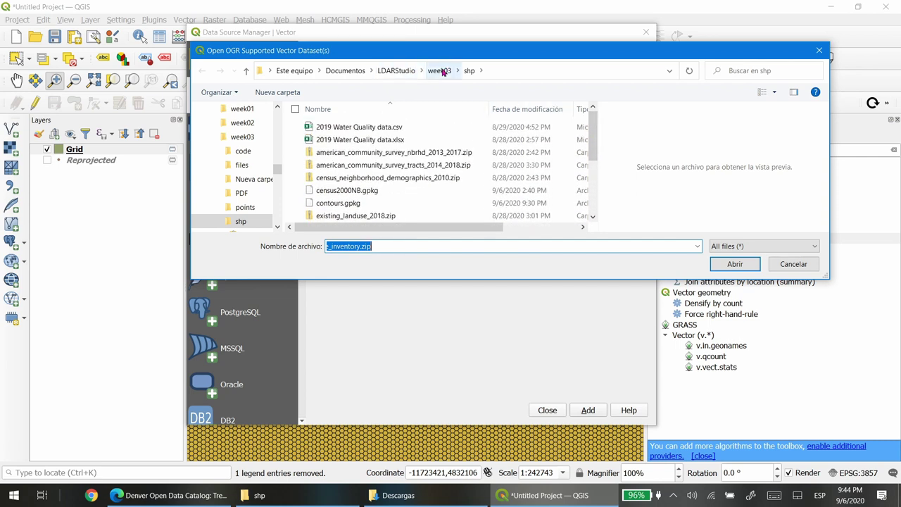
scroll(482, 190, "down", 5)
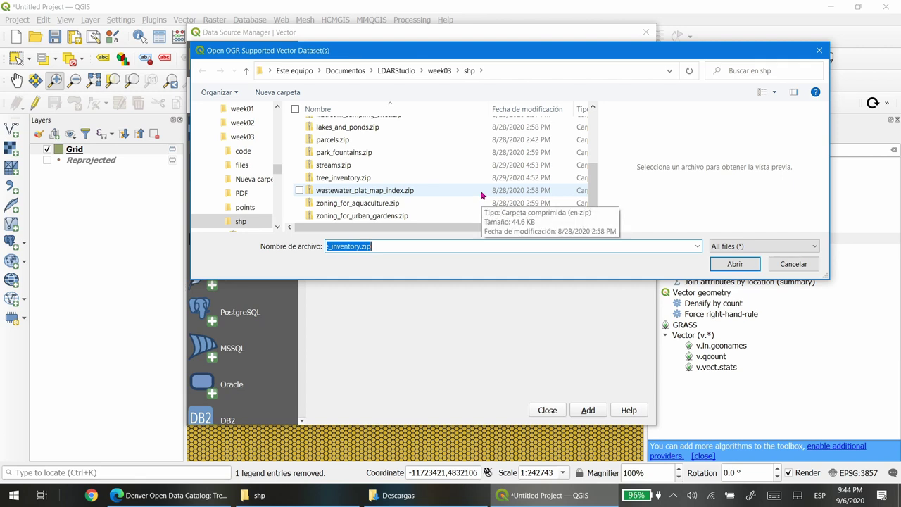
scroll(461, 136, "up", 5)
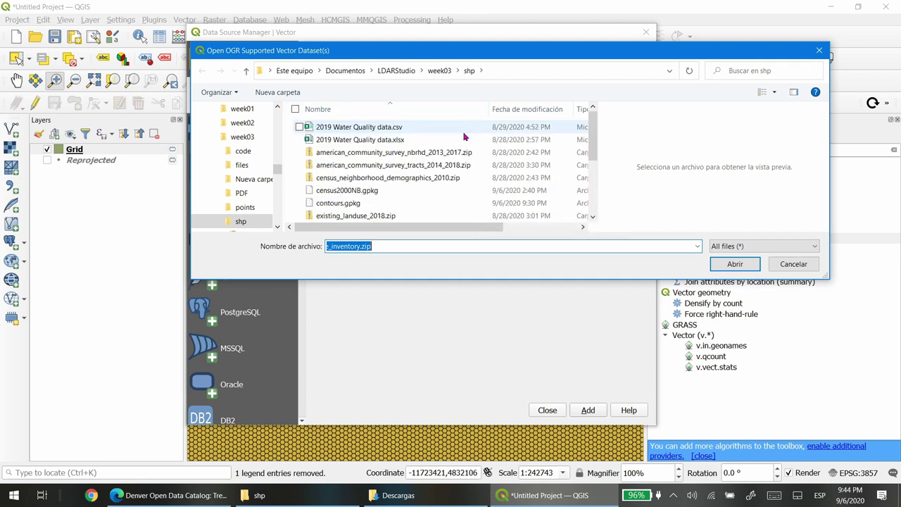
left_click(438, 71)
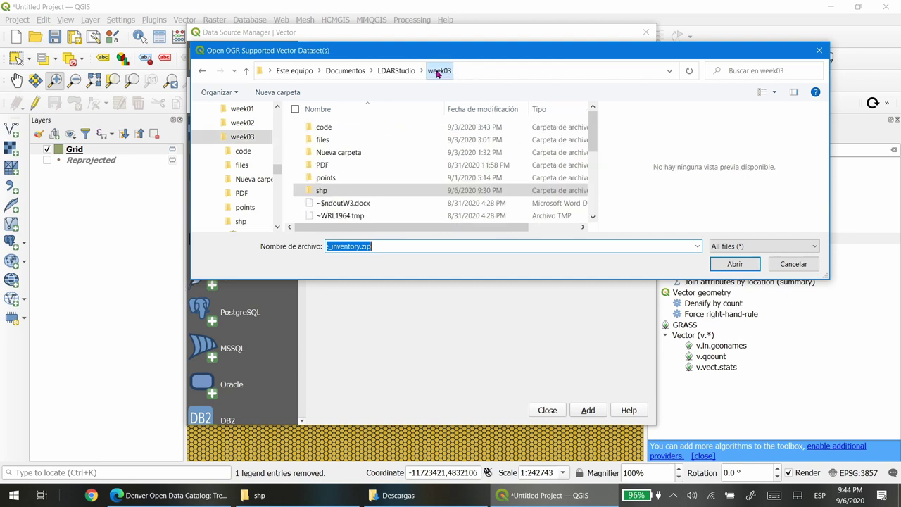
scroll(433, 157, "down", 4)
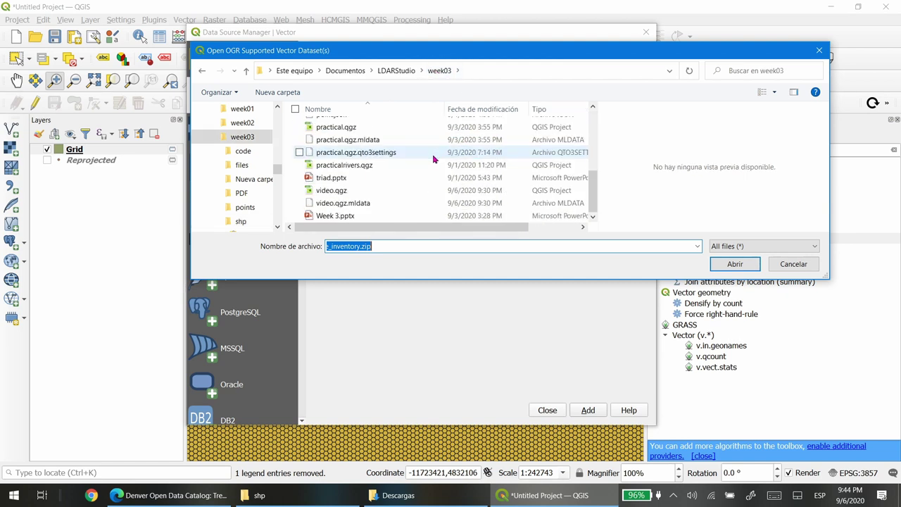
scroll(433, 159, "up", 4)
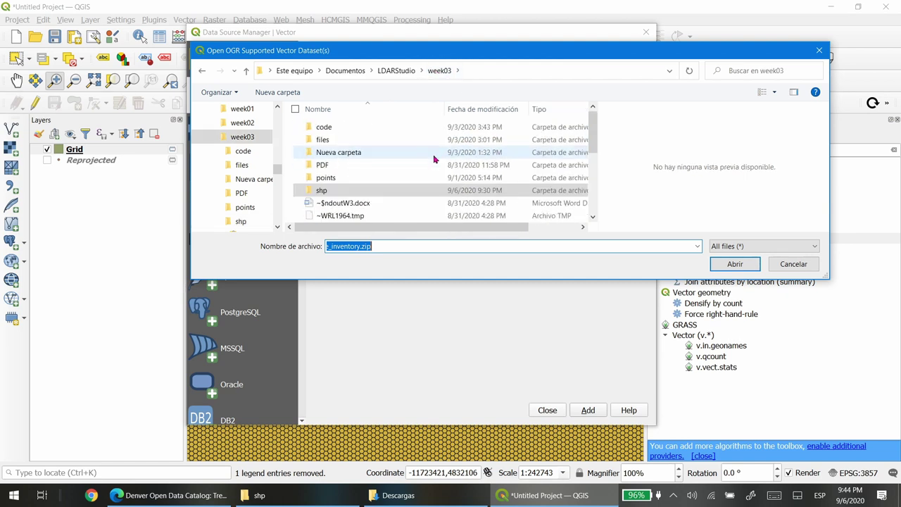
double_click(375, 141)
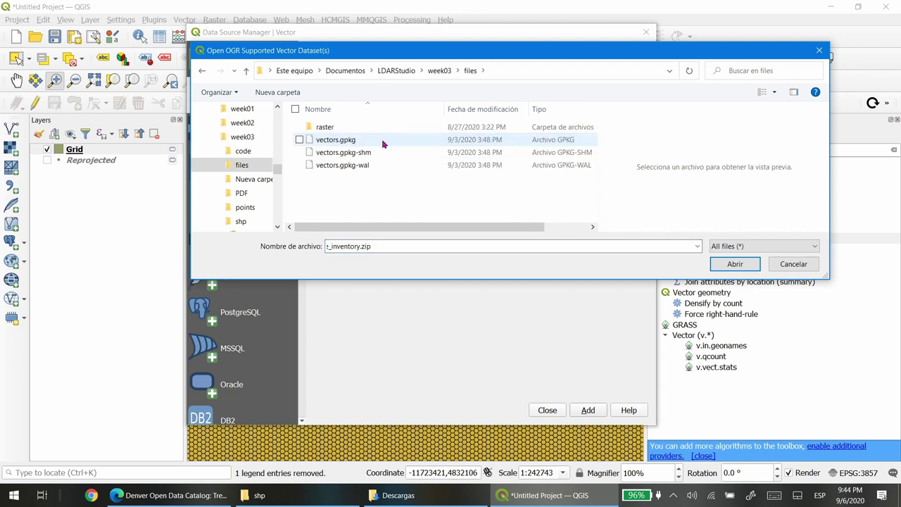
double_click(377, 140)
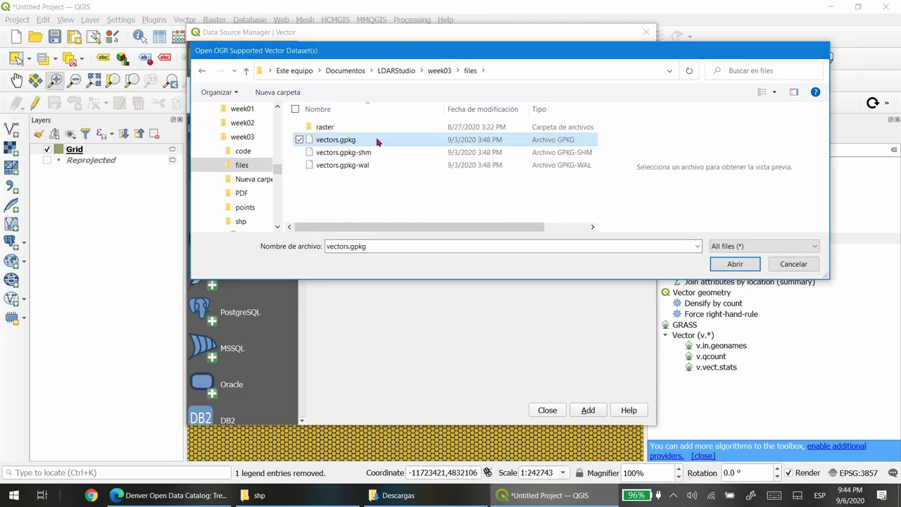
Add only the TreesPerHexagon layer from the GeoPackage to the project and hide the Grid layer
left_click(586, 410)
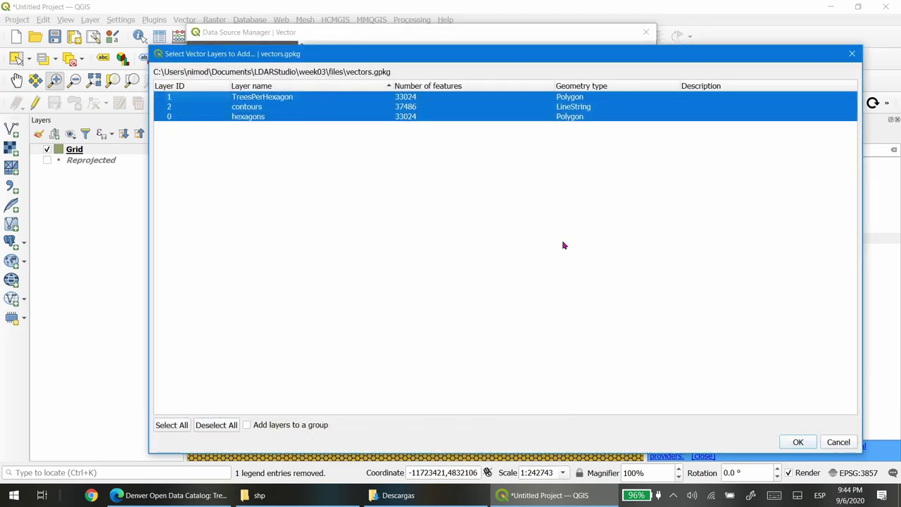
left_click(269, 118)
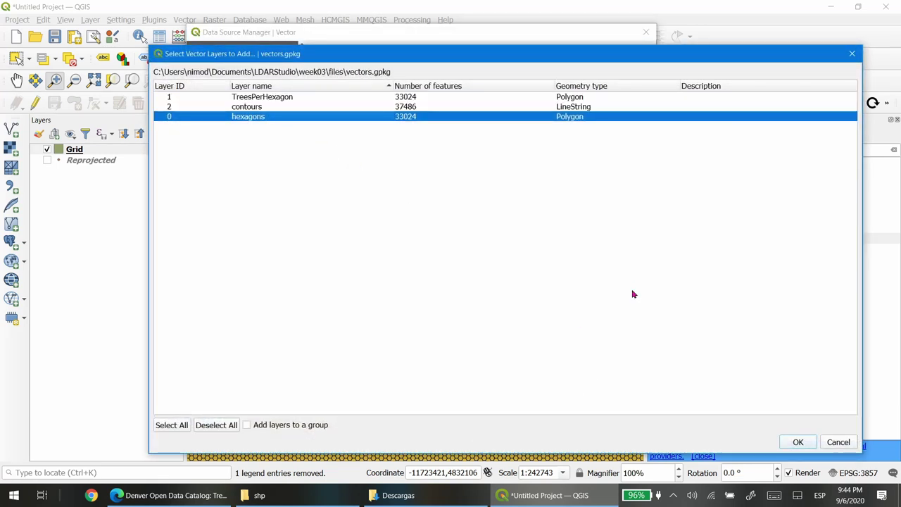
left_click(302, 97)
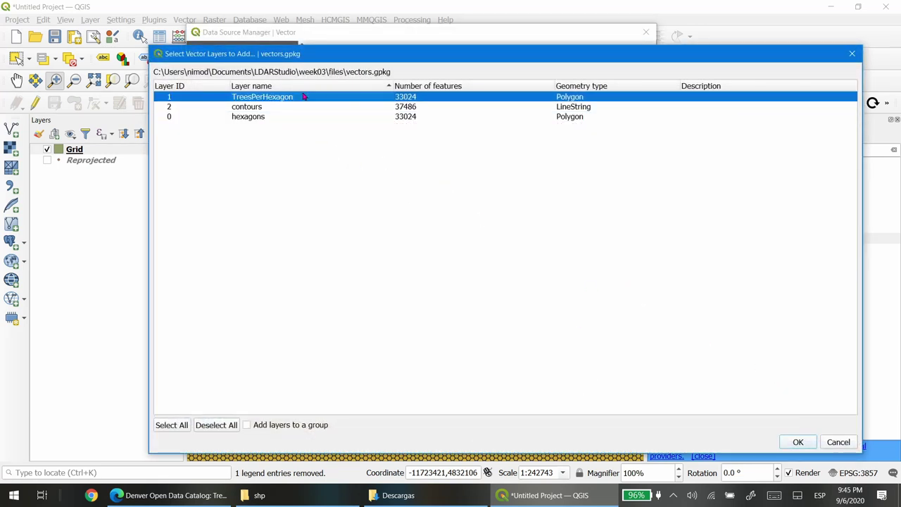
left_click(797, 442)
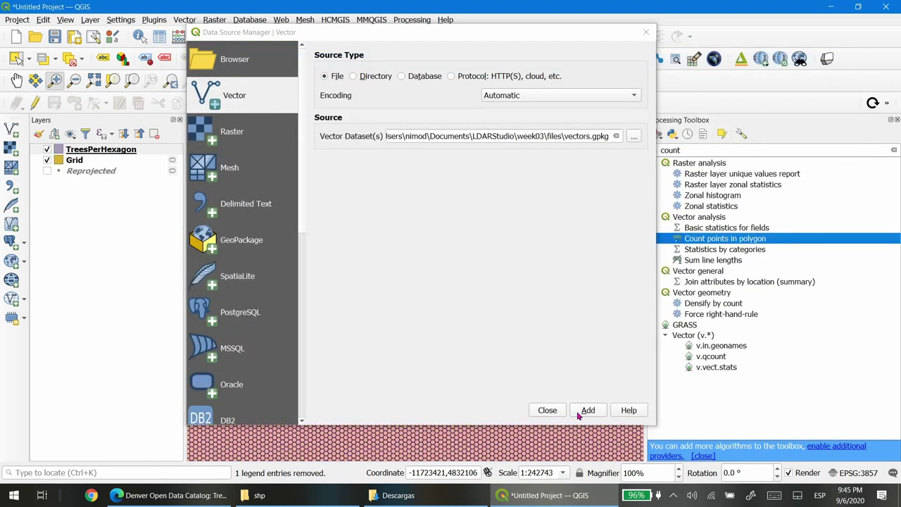
left_click(562, 410)
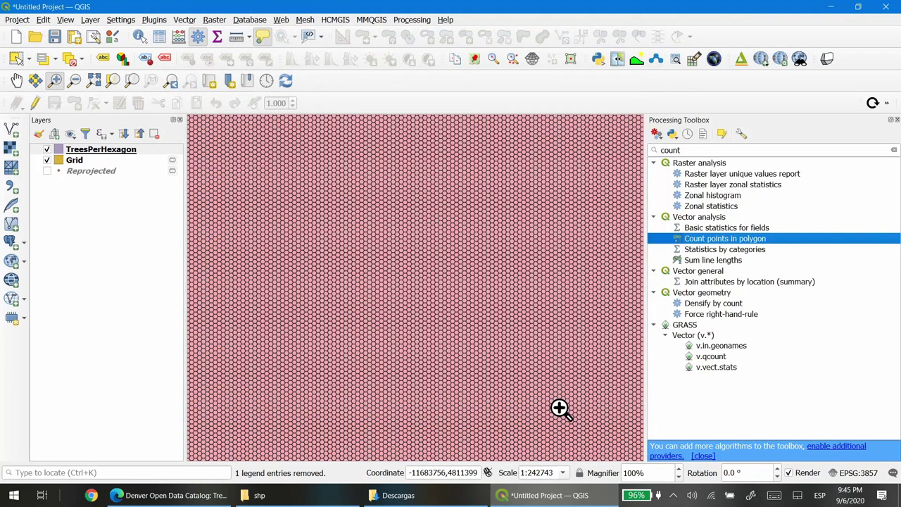
left_click(46, 160)
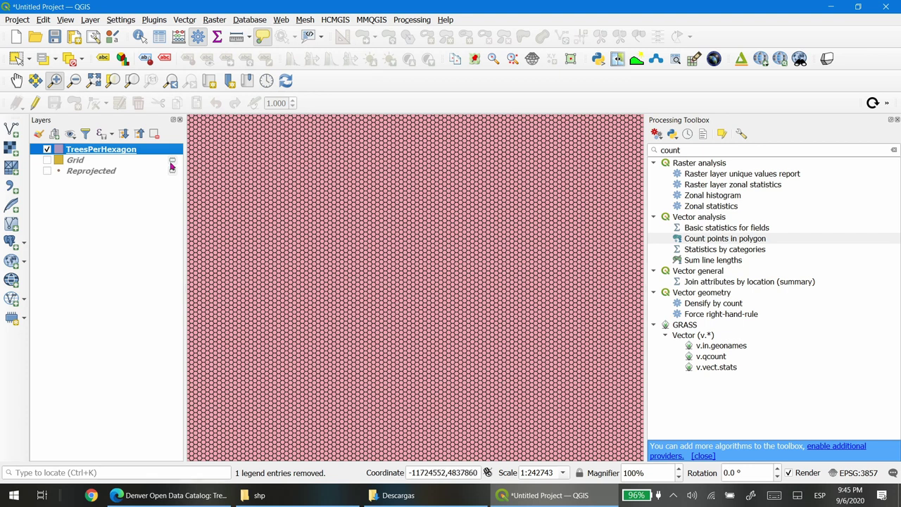
Examine the NUMPOINTS values in the TreesPerHexagon attribute table and close the table
right_click(111, 141)
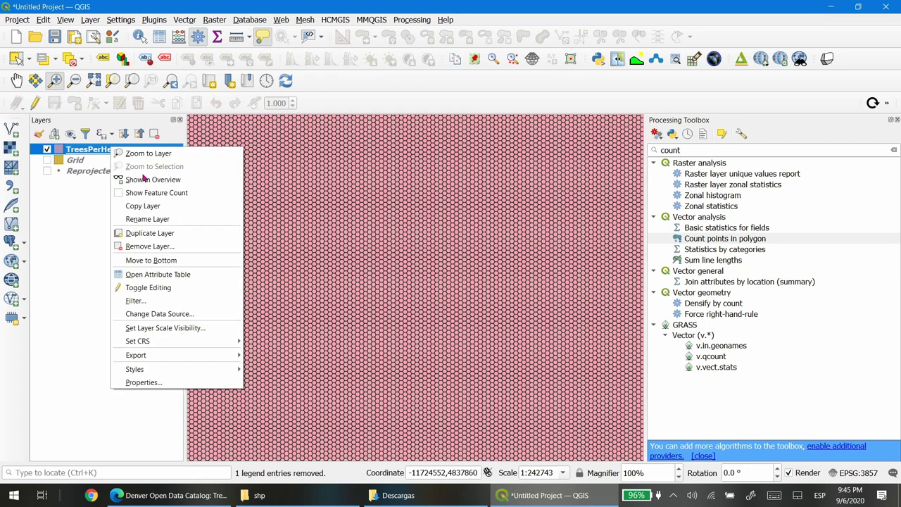
left_click(152, 275)
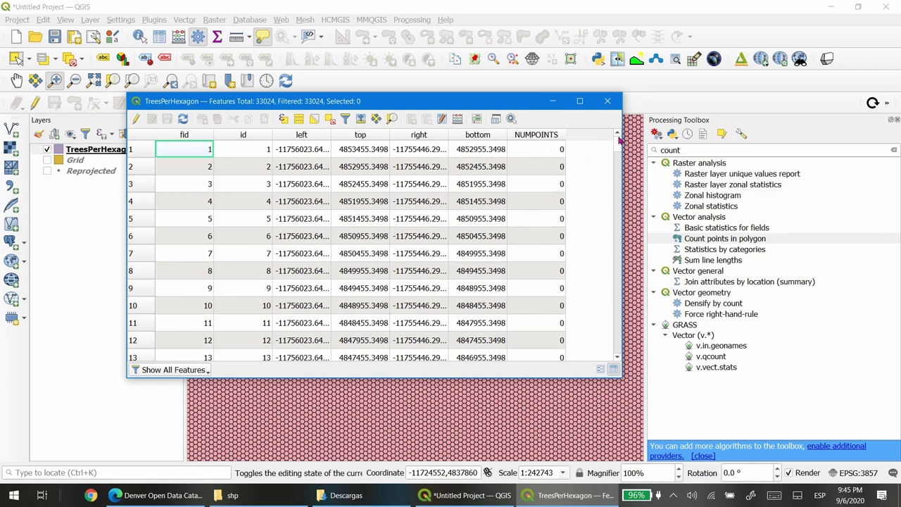
mouse_move(616, 145)
left_mouse_down()
mouse_move(615, 331)
mouse_move(617, 135)
left_mouse_up()
left_click(607, 101)
Filter the TreesPerHexagon layer with the expression "NUMPOINTS" > 0 so that only hexagons containing trees are kept
scroll(452, 267, "down", 3)
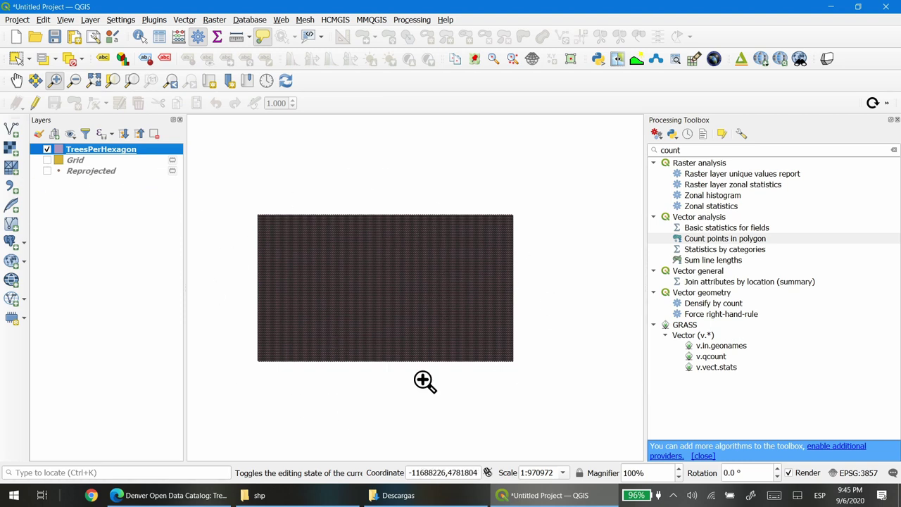
right_click(99, 150)
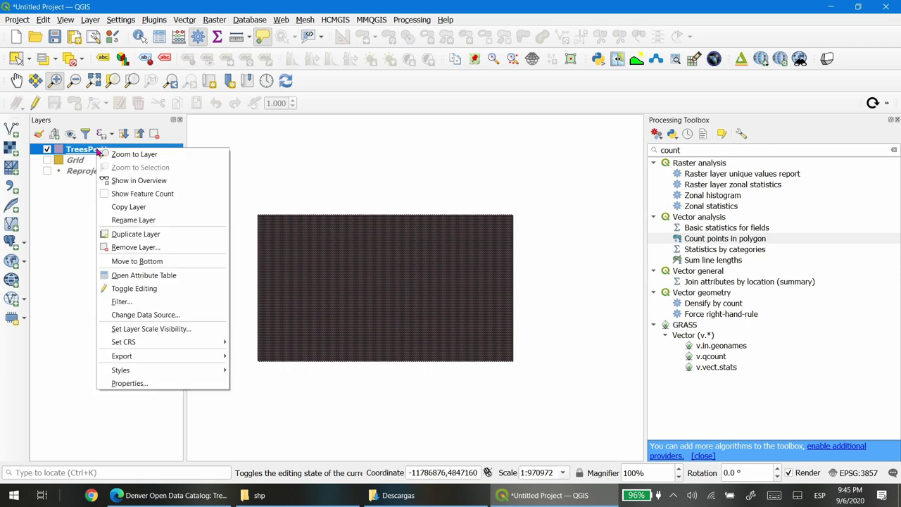
left_click(136, 302)
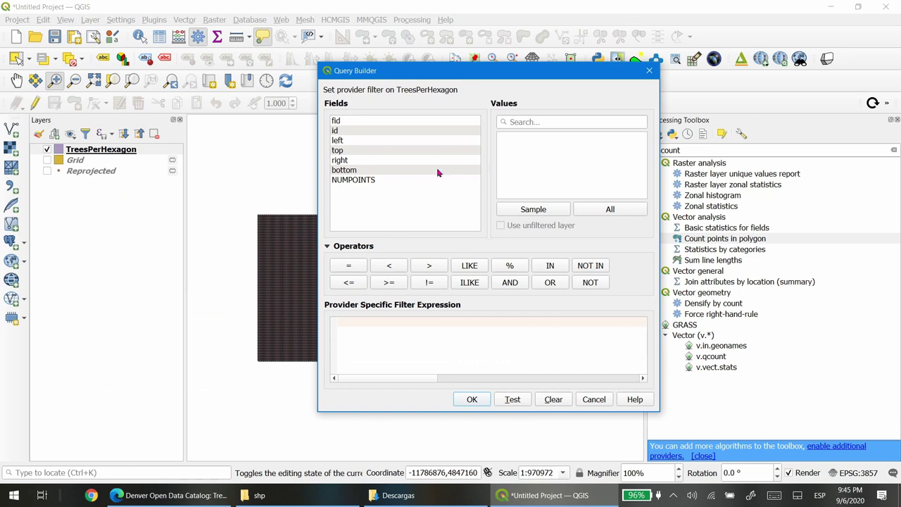
double_click(365, 182)
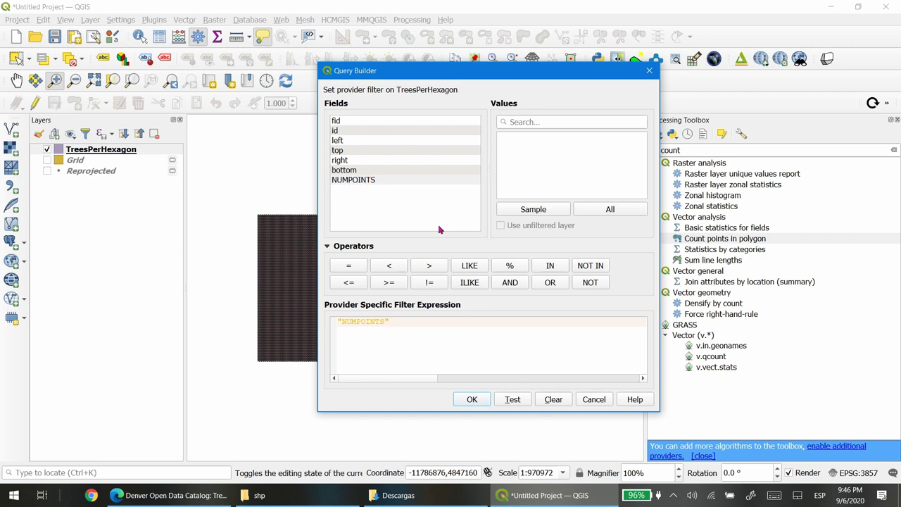
left_click(431, 267)
type("0")
left_click_drag(338, 321, 418, 321)
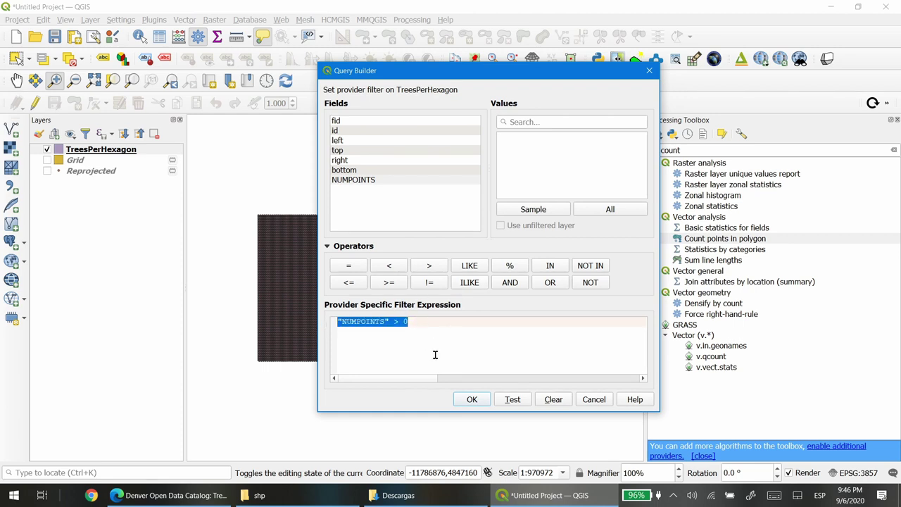
left_click(470, 399)
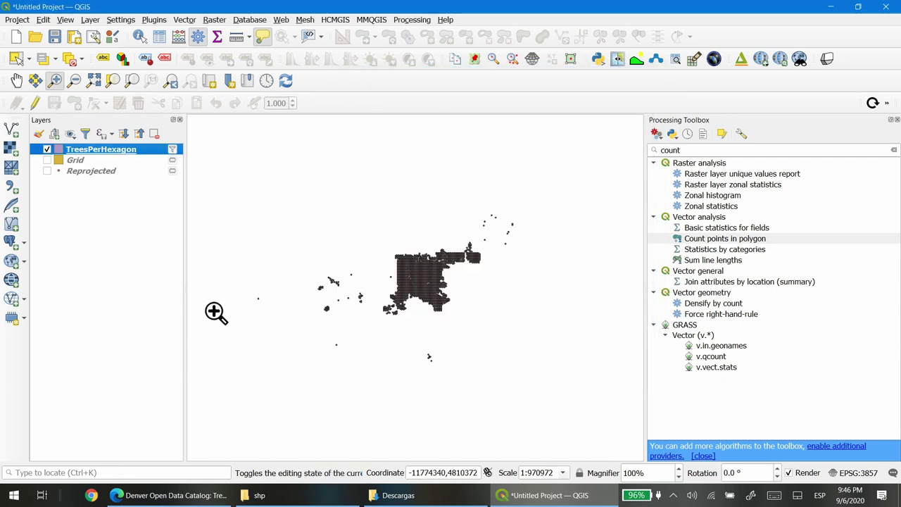
Compare the filtered hexagons with the original tree points by switching between the TreesPerHexagon and Reprojected layers
left_click(46, 149)
left_click(47, 171)
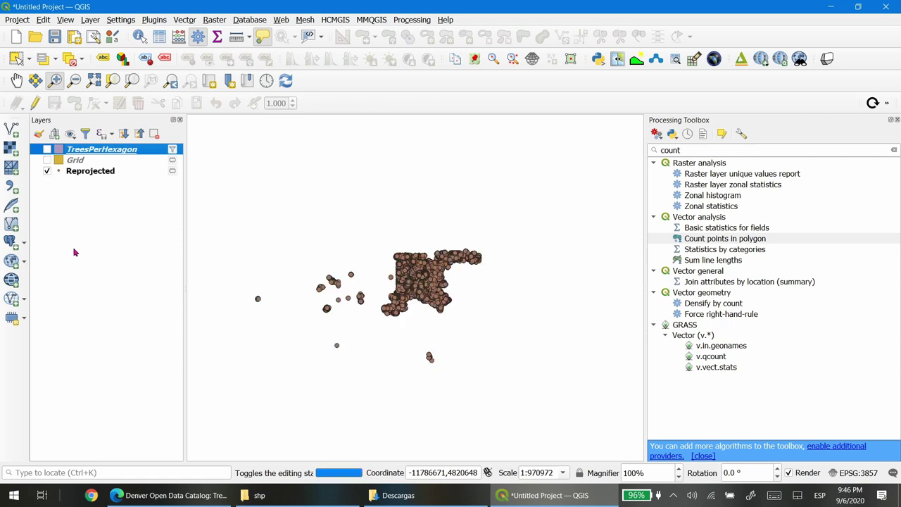
left_click(47, 171)
left_click(47, 149)
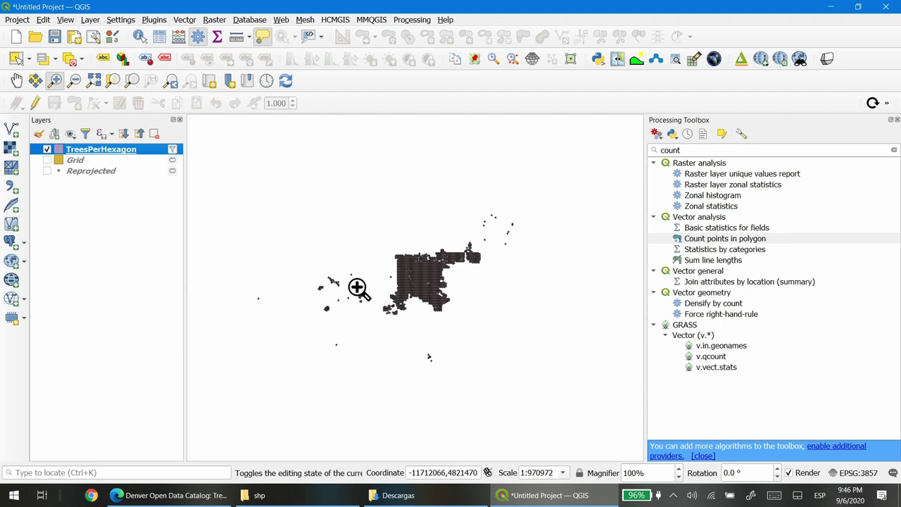
Style the TreesPerHexagon layer with Graduated symbology based on the NUMPOINTS field
left_click_drag(383, 241, 485, 325)
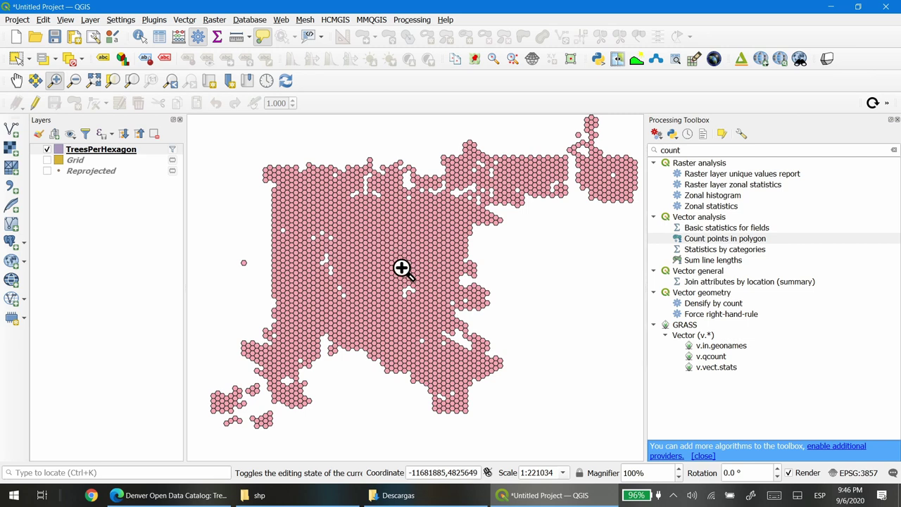
left_click(104, 150)
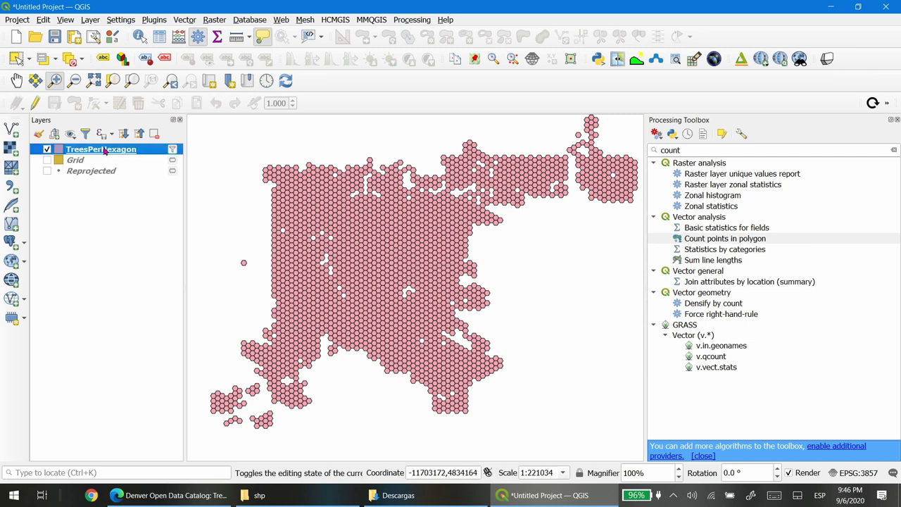
left_click(38, 134)
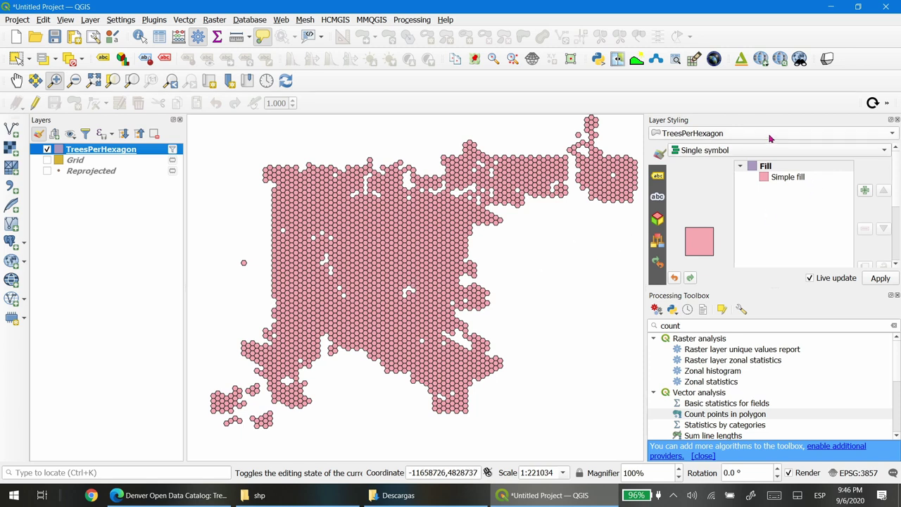
left_click(749, 150)
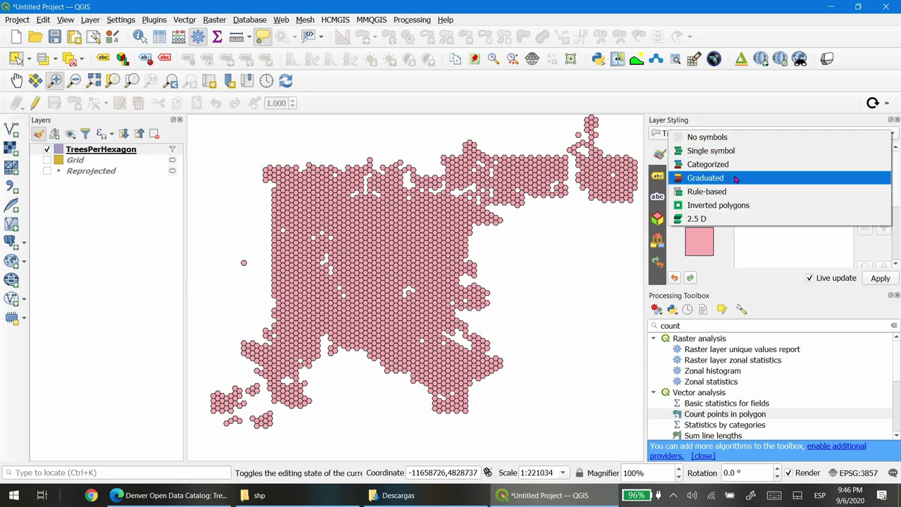
left_click(735, 179)
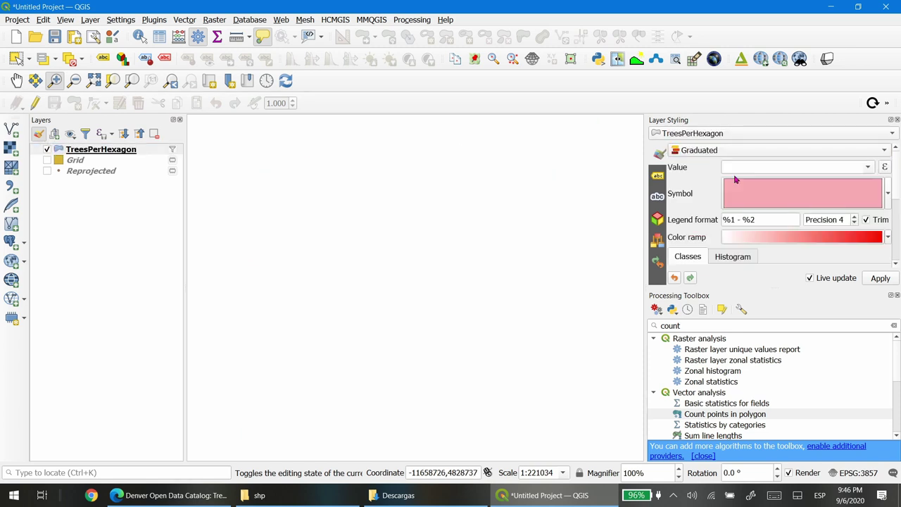
left_click(868, 167)
left_click(780, 267)
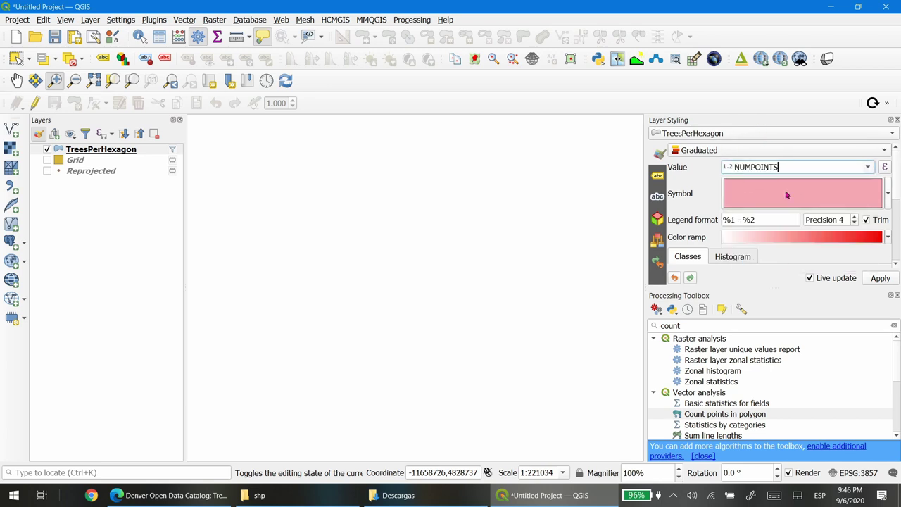
Classify the hexagons' NUMPOINTS values into 5 classes using the Natural Breaks (Jenks) mode
left_click(896, 295)
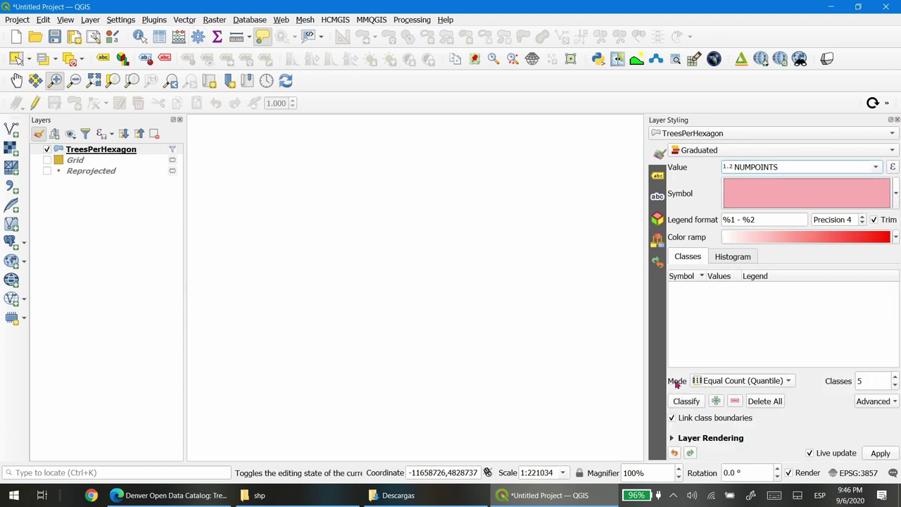
left_click(728, 384)
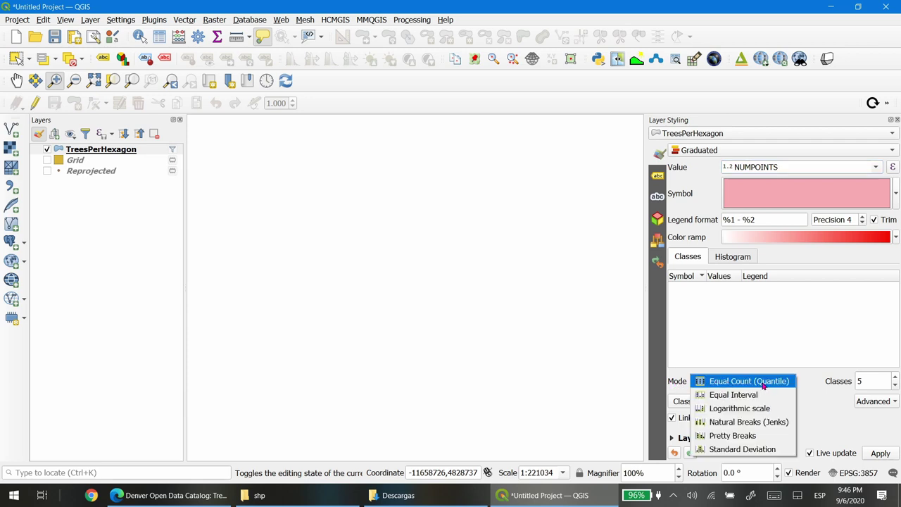
left_click(718, 423)
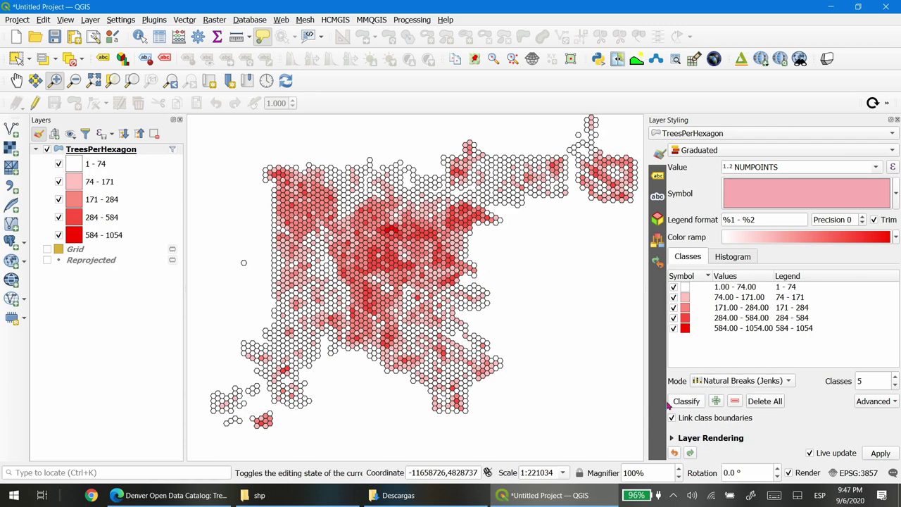
Change the simple fill of the TreesPerHexagon symbol to the Geometry generator symbol layer type
left_click_drag(346, 204, 437, 291)
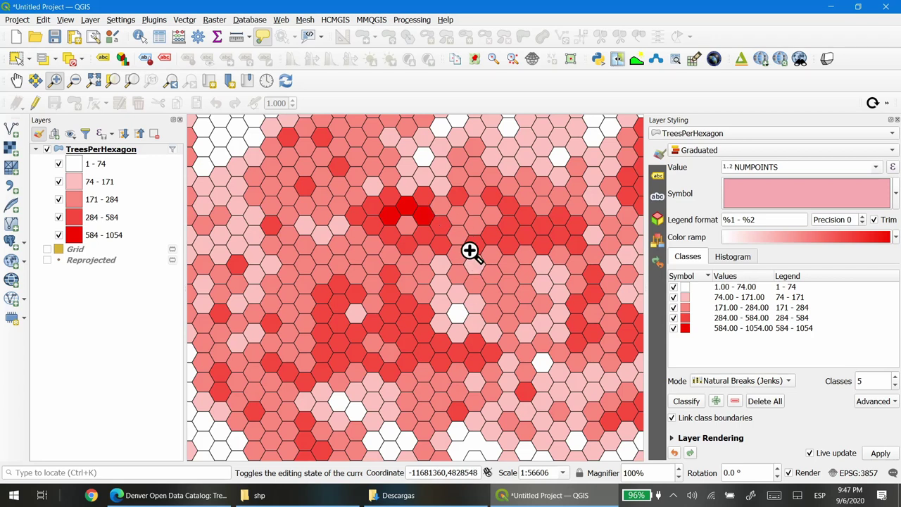
mouse_move(470, 251)
left_click_drag(358, 181, 464, 270)
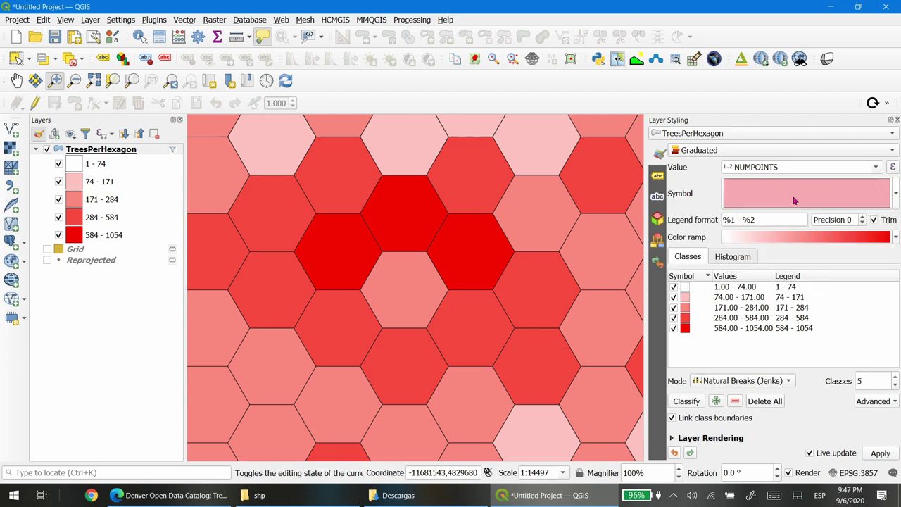
left_click(896, 197)
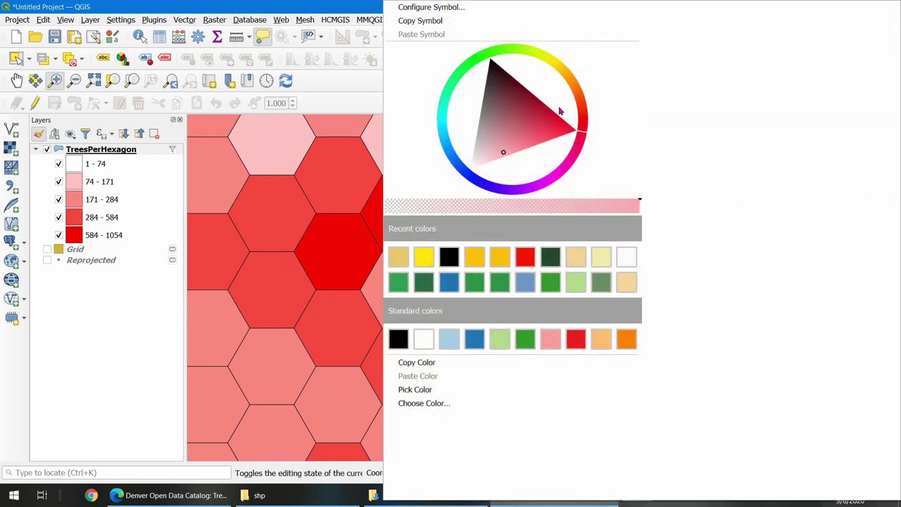
left_click(434, 8)
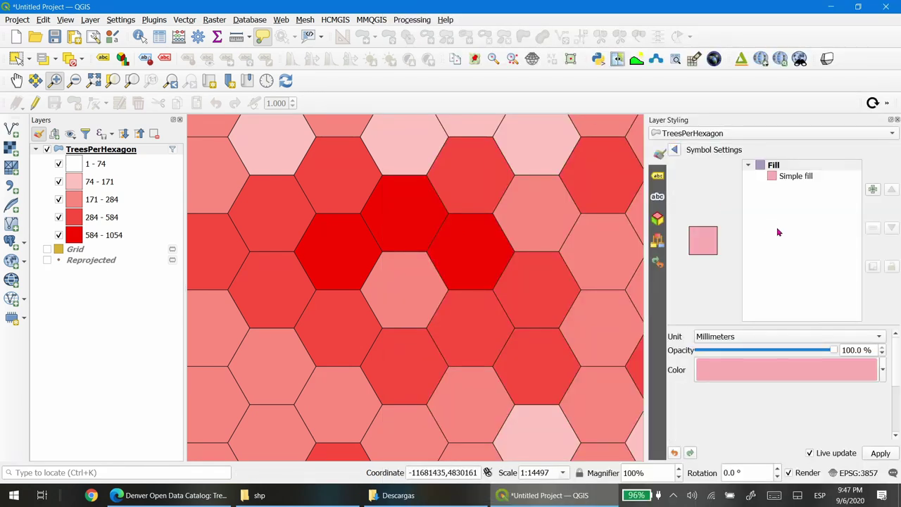
left_click(797, 177)
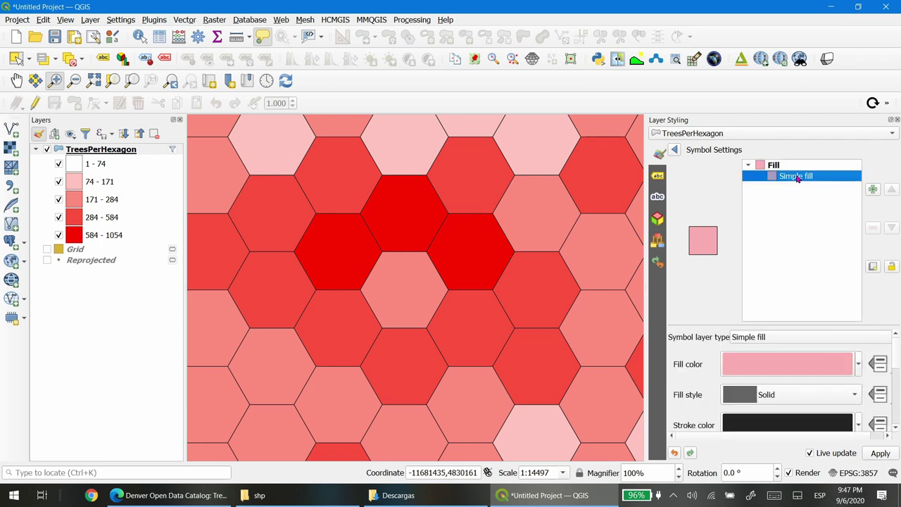
left_click(780, 338)
left_click(789, 230)
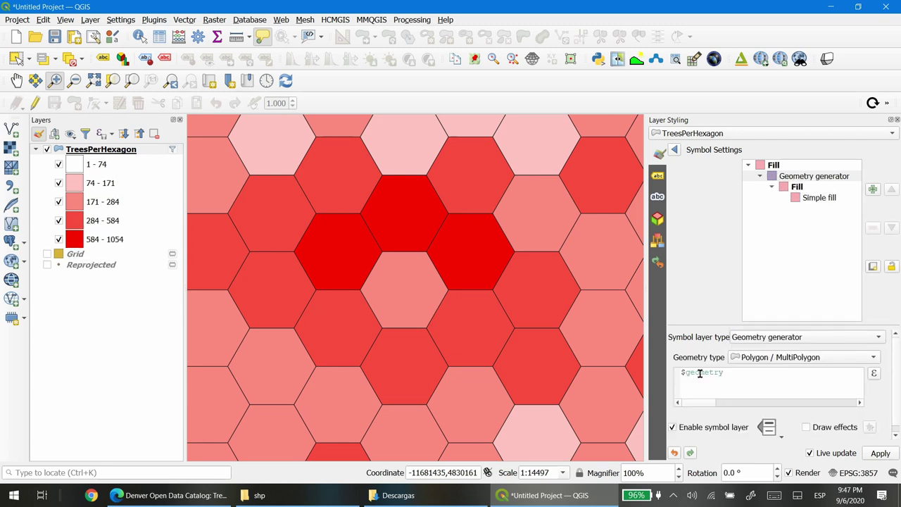
Set the geometry generator expression to buffer($geometry,-50) so that each hexagon is drawn smaller
left_click_drag(681, 372, 726, 374)
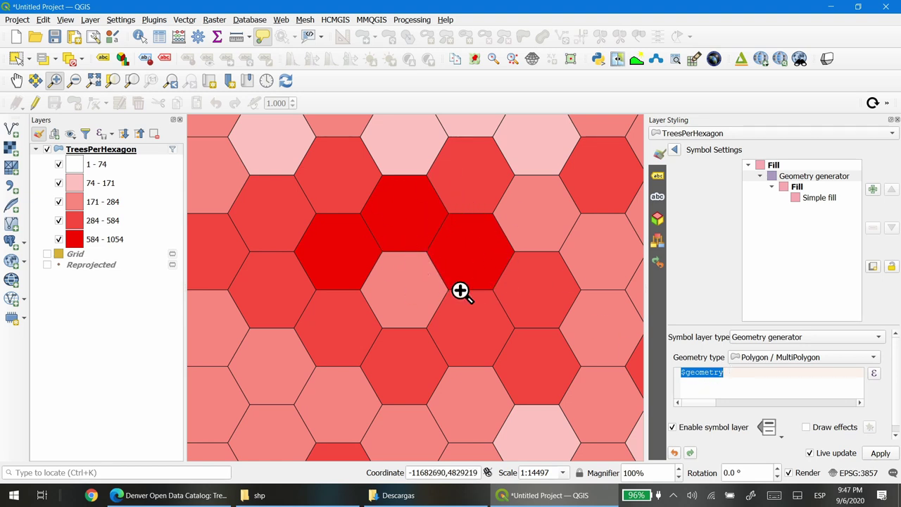
left_click(680, 372)
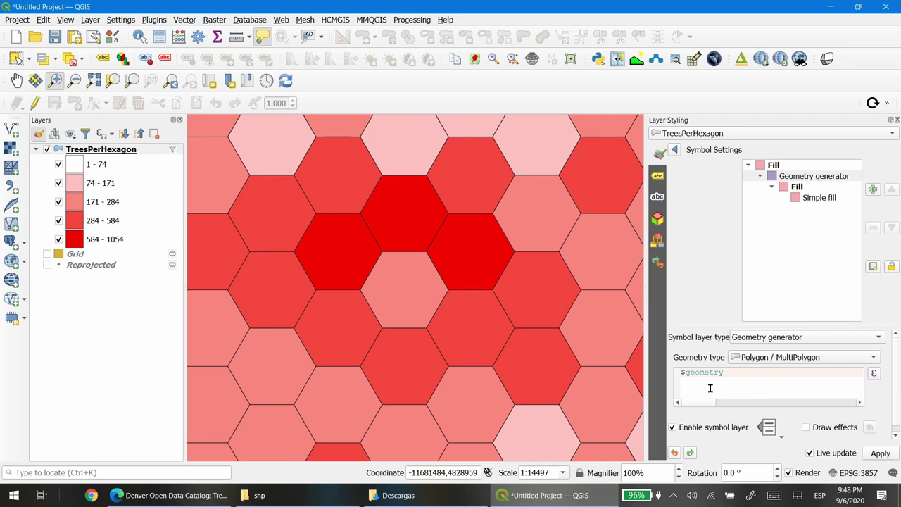
type("buffer")
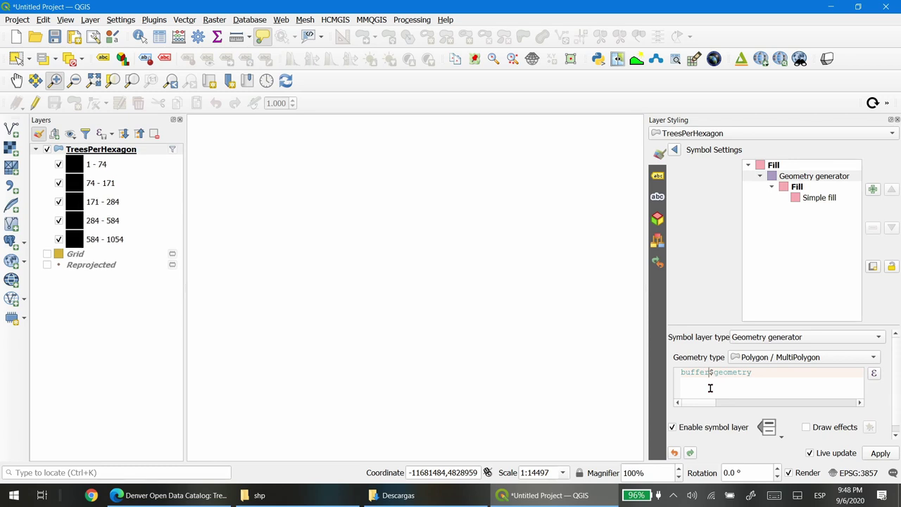
type("(")
left_click(766, 372)
type(", ,,,,,,,,,,,,,,,,,,,,,,,,,,,,,,,,,,,")
left_click_drag(728, 404, 709, 407)
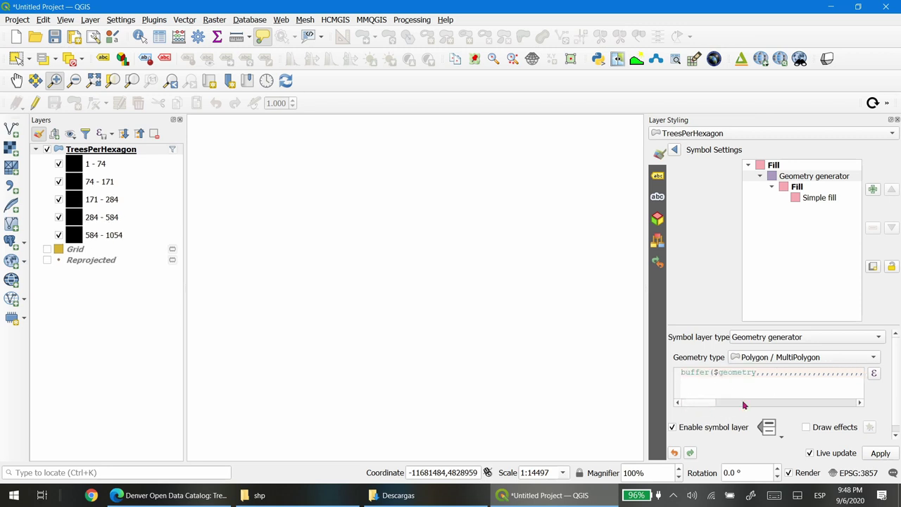
left_click_drag(764, 374, 808, 400)
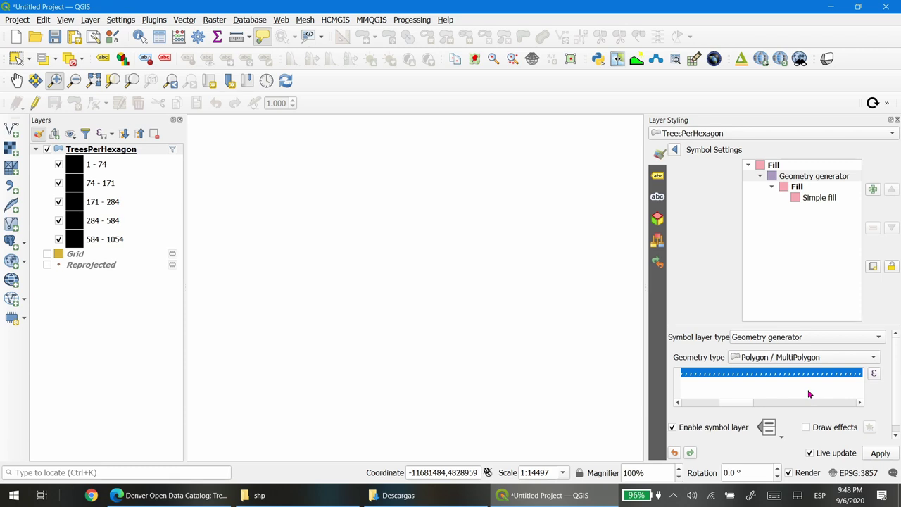
key("BackSpace")
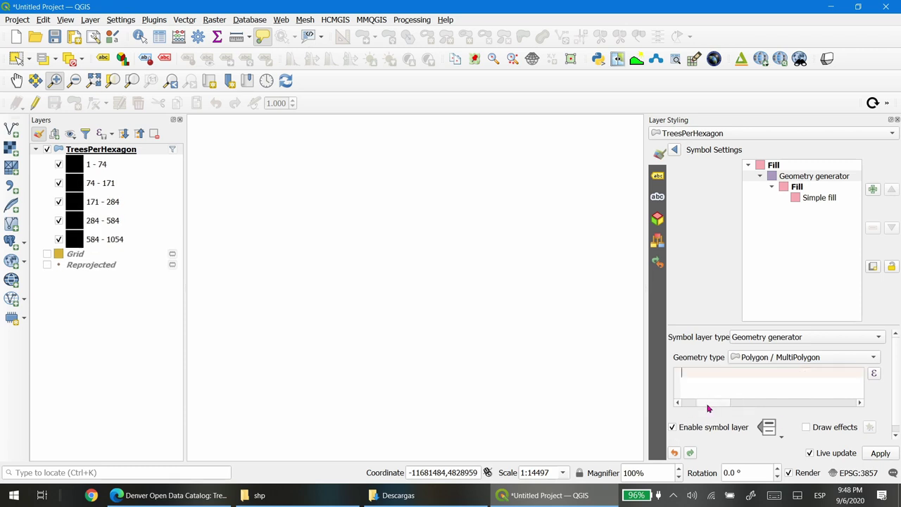
left_click_drag(708, 402, 686, 402)
left_click(772, 374)
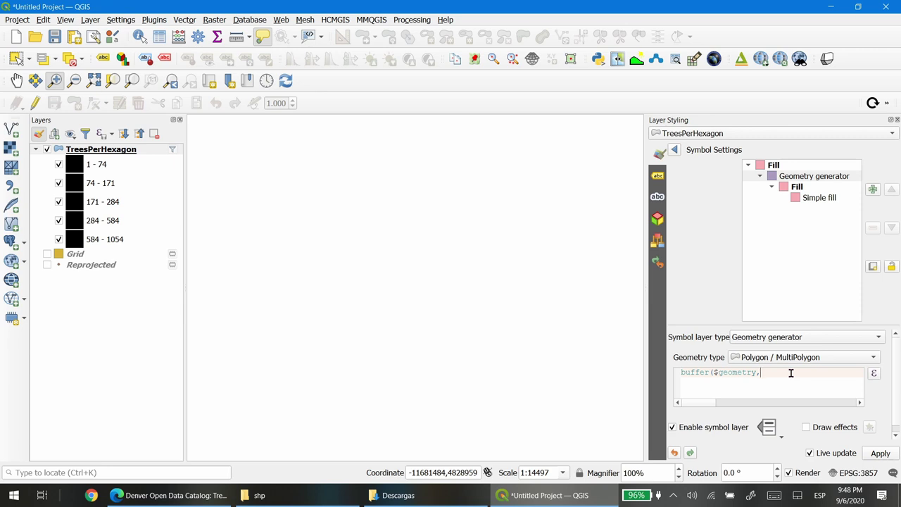
type("-")
type("50)")
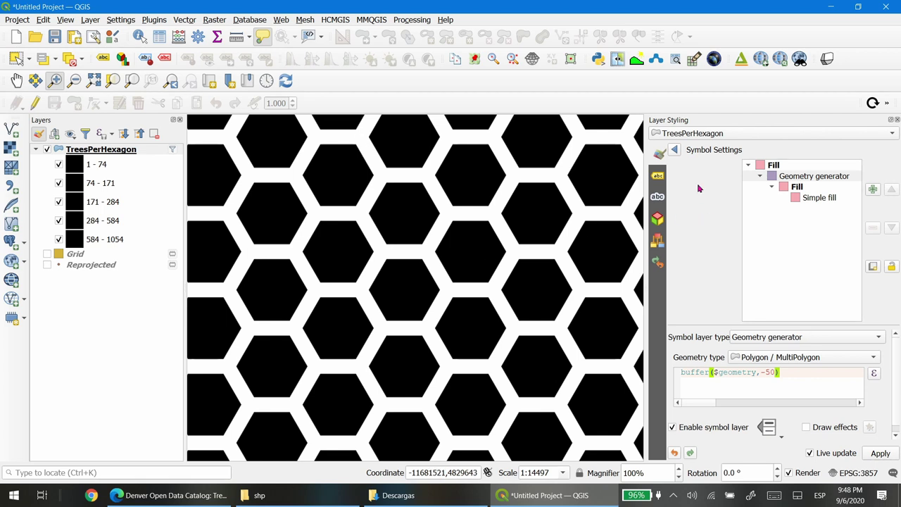
Reclassify the TreesPerHexagon symbology so the shrunken hexagons take the class colors, and check them across the whole city
left_click(676, 153)
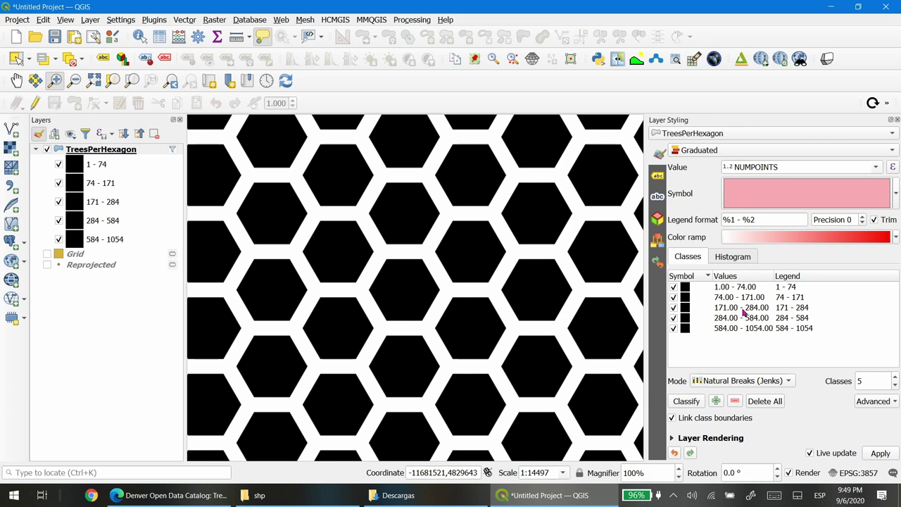
left_click(687, 401)
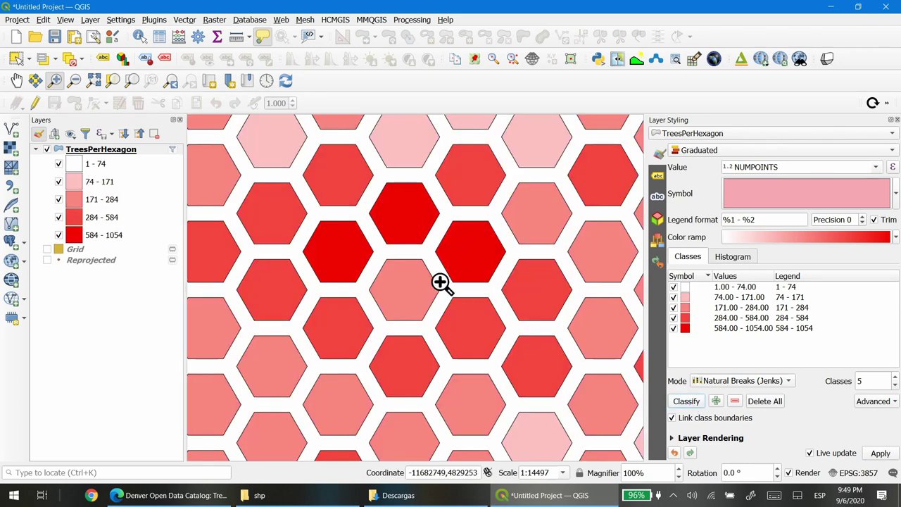
scroll(401, 304, "down", 3)
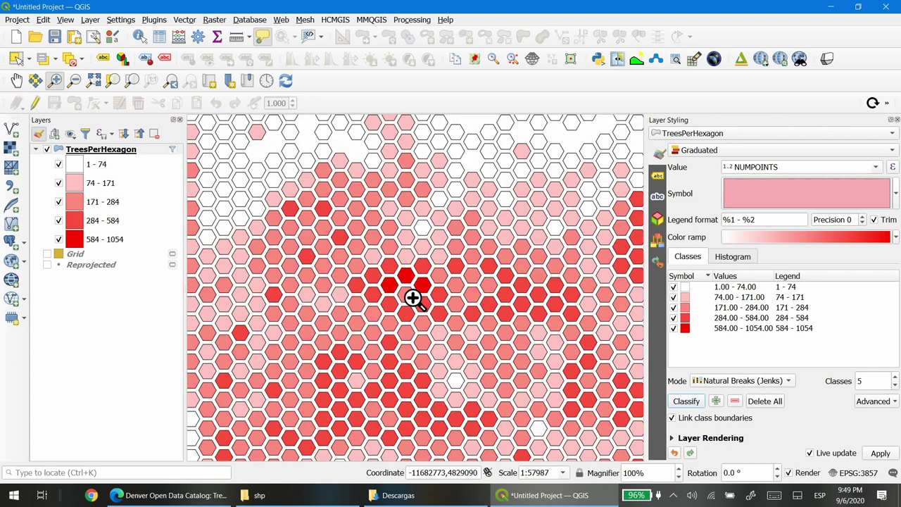
scroll(418, 310, "down", 1)
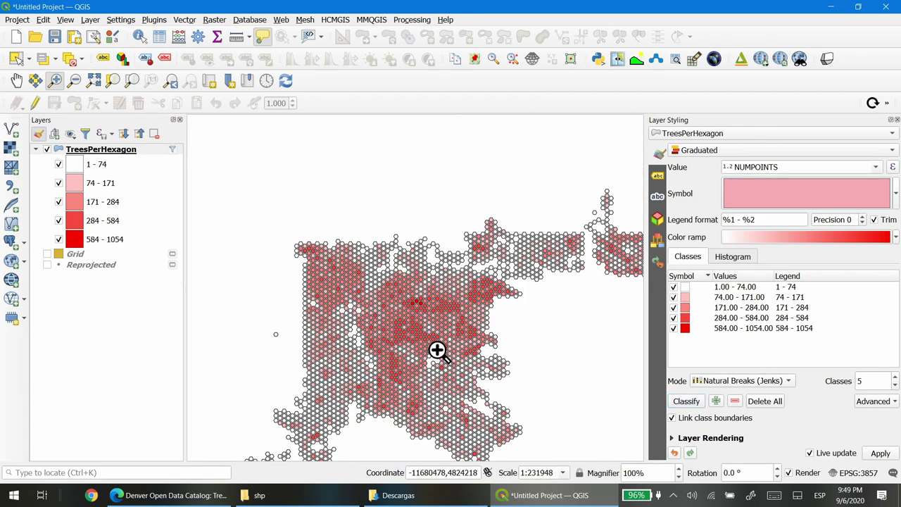
left_click_drag(437, 352, 404, 304)
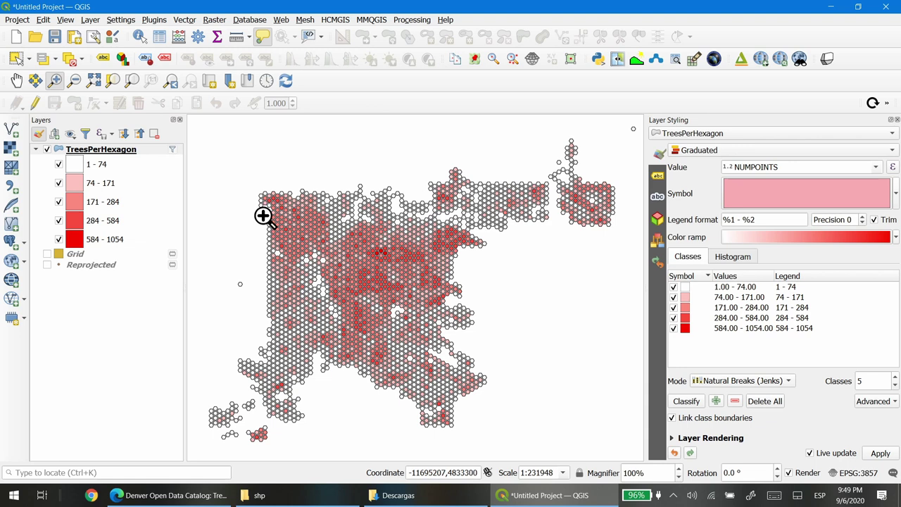
Add the Google Satellite basemap from QuickMapServices beneath the hexagons
left_click(282, 22)
mouse_move(343, 67)
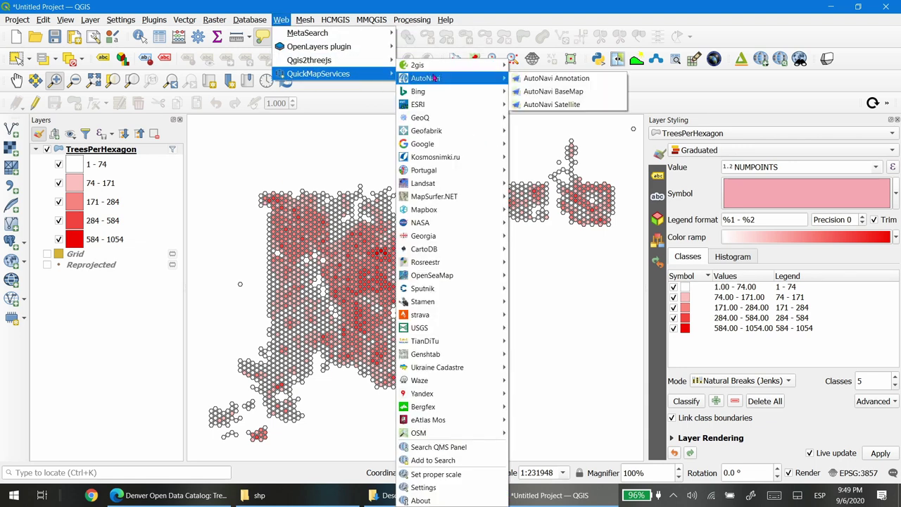
mouse_move(476, 173)
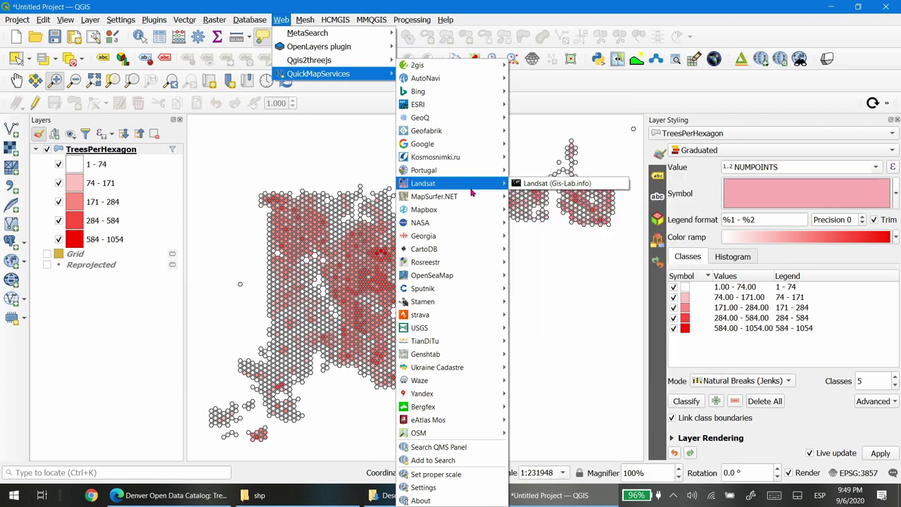
mouse_move(467, 147)
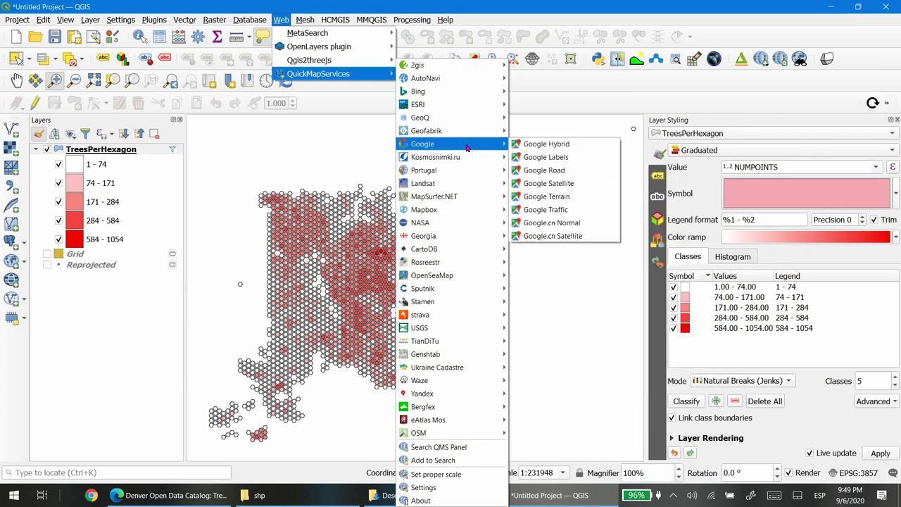
left_click(581, 184)
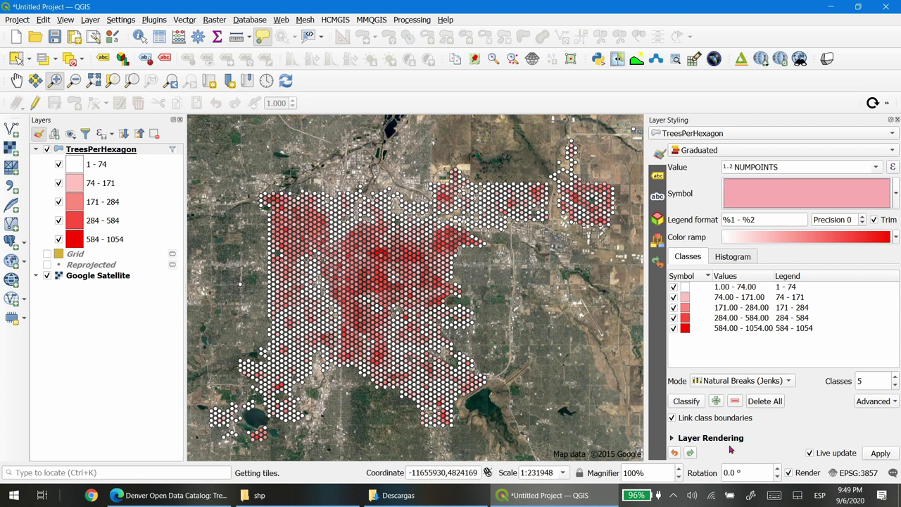
Try the Multiply and Overlay layer blending modes for TreesPerHexagon in its layer rendering settings
left_click(672, 438)
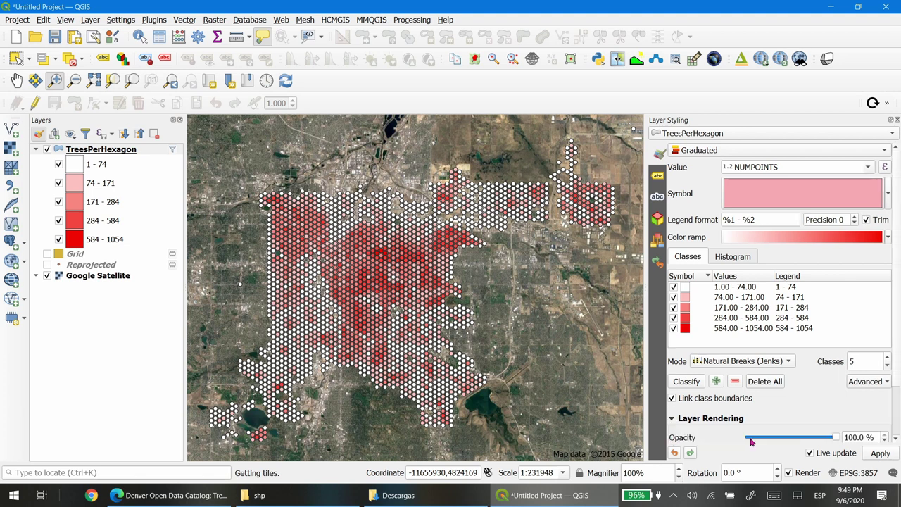
scroll(754, 414, "down", 2)
scroll(711, 381, "down", 1)
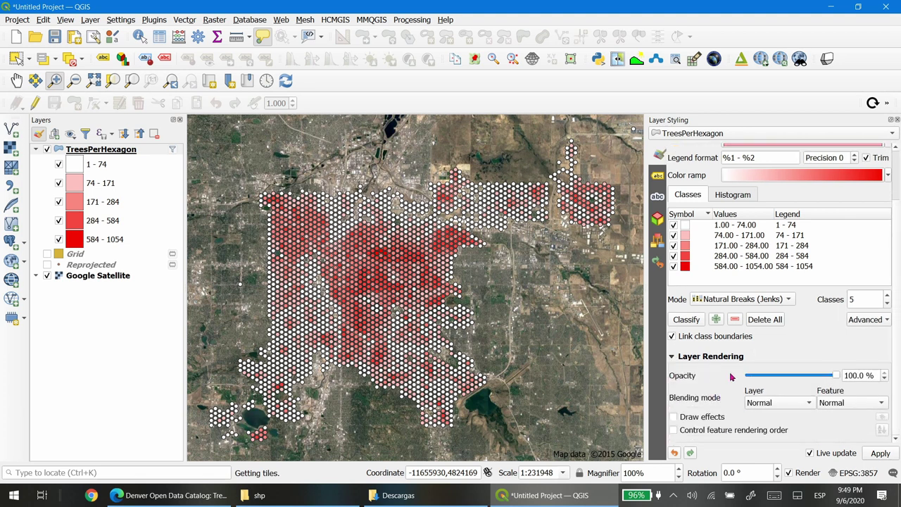
left_click(799, 406)
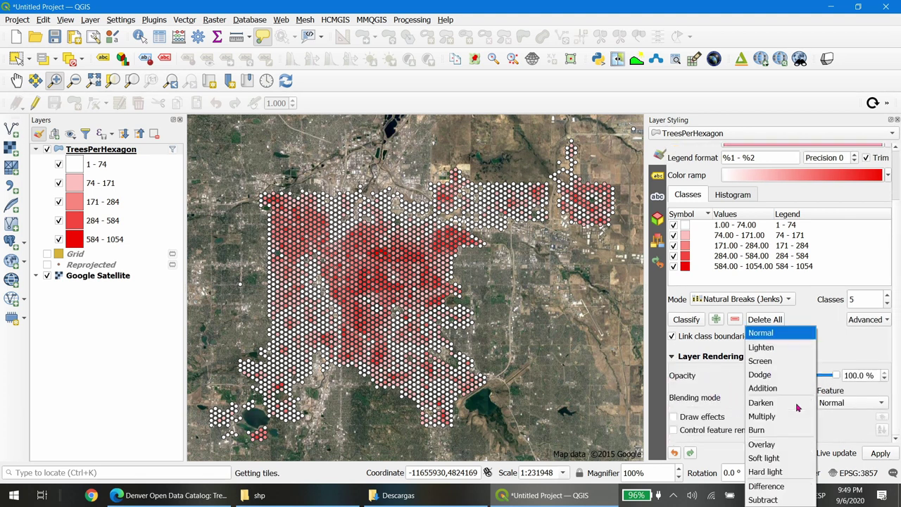
left_click(785, 417)
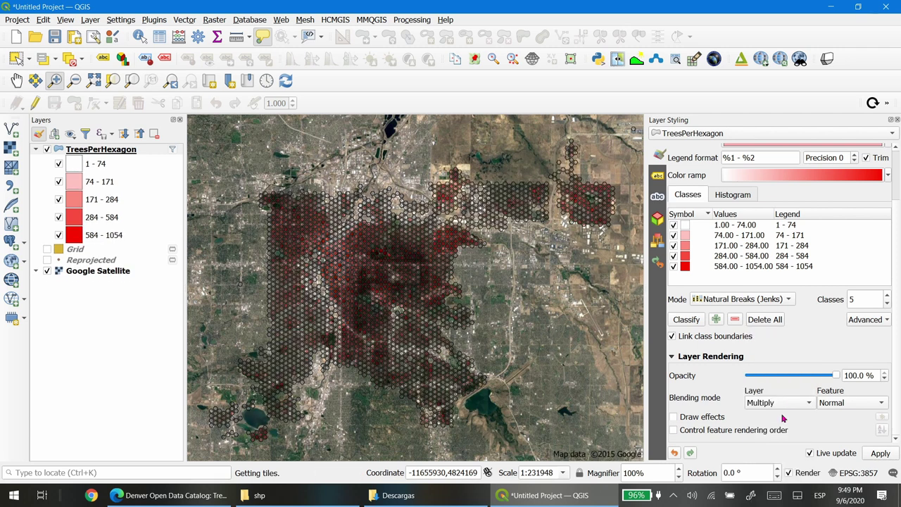
left_click(798, 407)
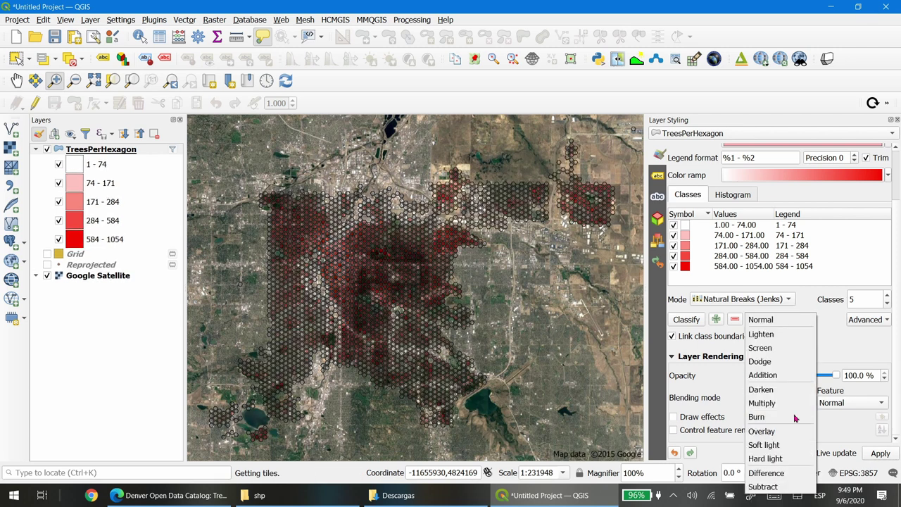
left_click(792, 431)
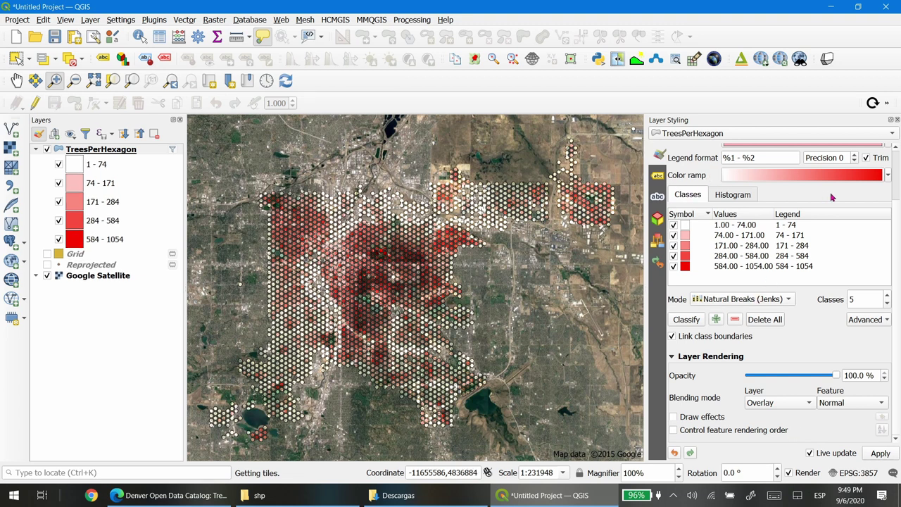
Apply the white-to-dark-green color ramp to TreesPerHexagon and reclassify the hexagons
left_click(889, 175)
left_click(756, 233)
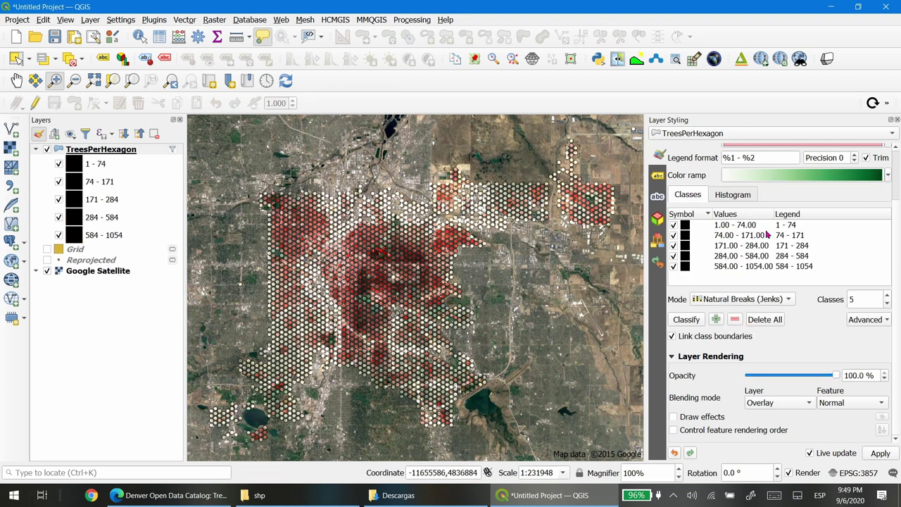
left_click(687, 320)
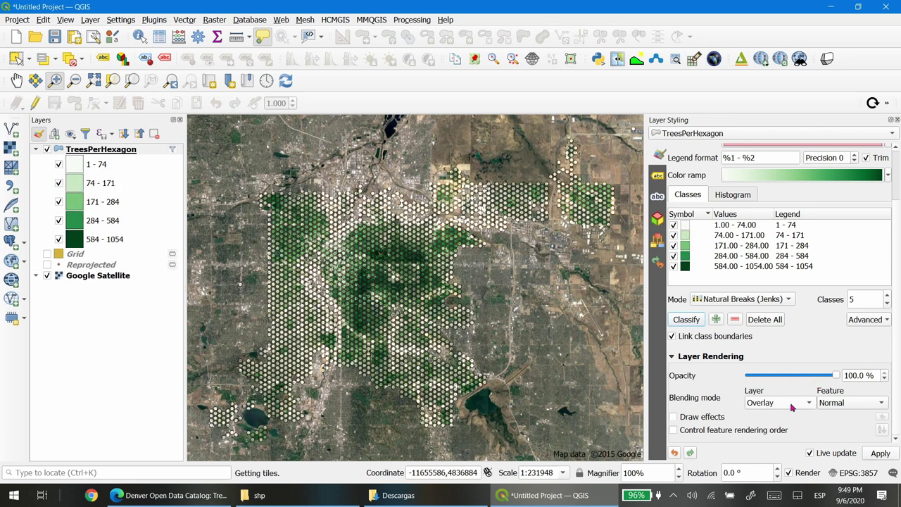
Try the Screen blending mode with reduced layer opacity, about 38.7 %, and inspect the hexagons over the satellite image
left_click_drag(833, 379, 790, 377)
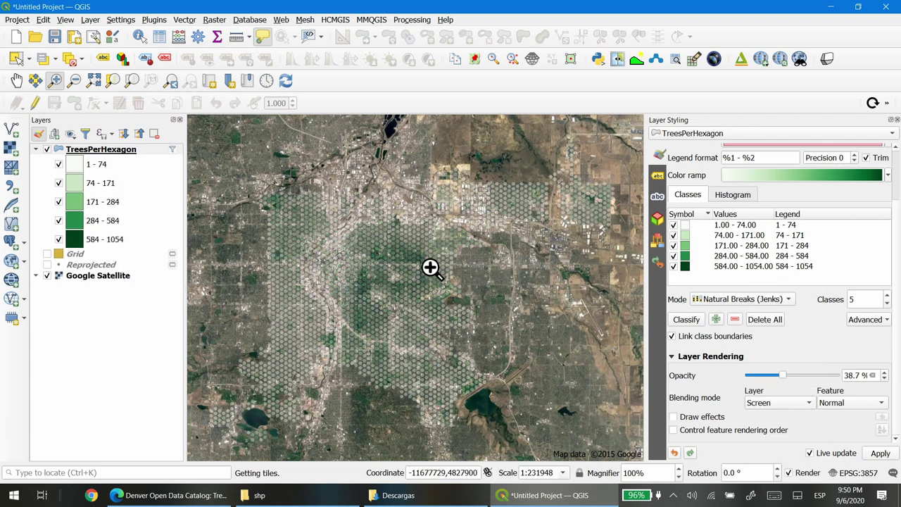
left_click(401, 297)
scroll(486, 349, "up", 1)
scroll(242, 155, "up", 1)
scroll(787, 379, "up", 3)
Set the TreesPerHexagon layer blending mode to Soft light and view the result over the wider area
left_click(778, 402)
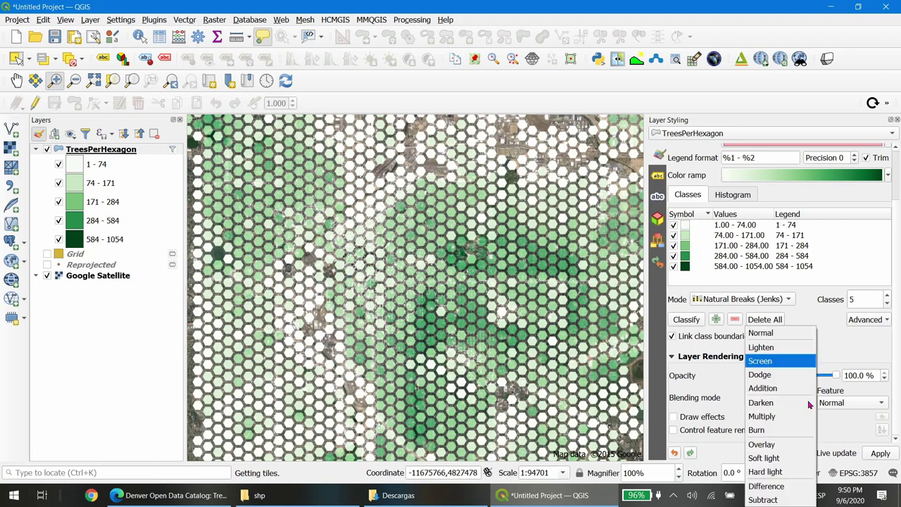
left_click(775, 456)
scroll(546, 359, "down", 3)
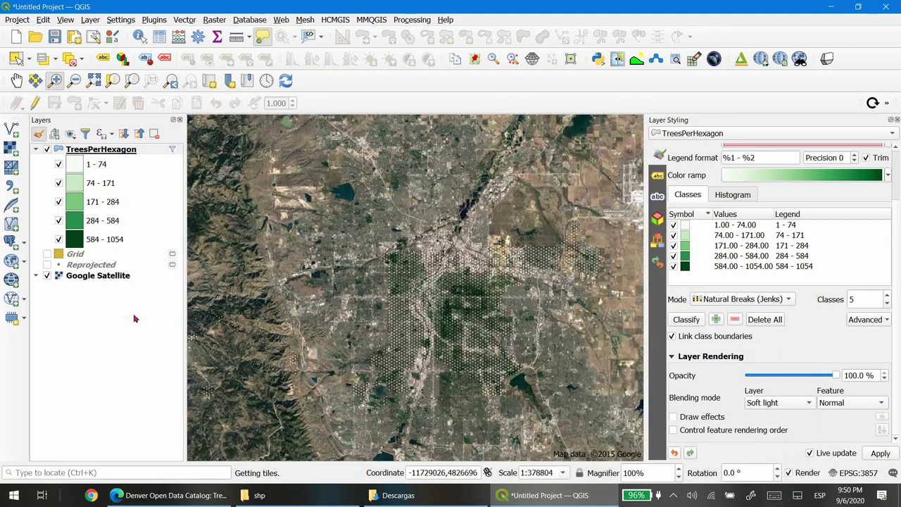
Fade the Google Satellite basemap by lowering its opacity, and return to the layer rendering settings of TreesPerHexagon
left_click(98, 275)
left_click_drag(835, 165, 784, 165)
left_click(101, 149)
left_click(711, 437)
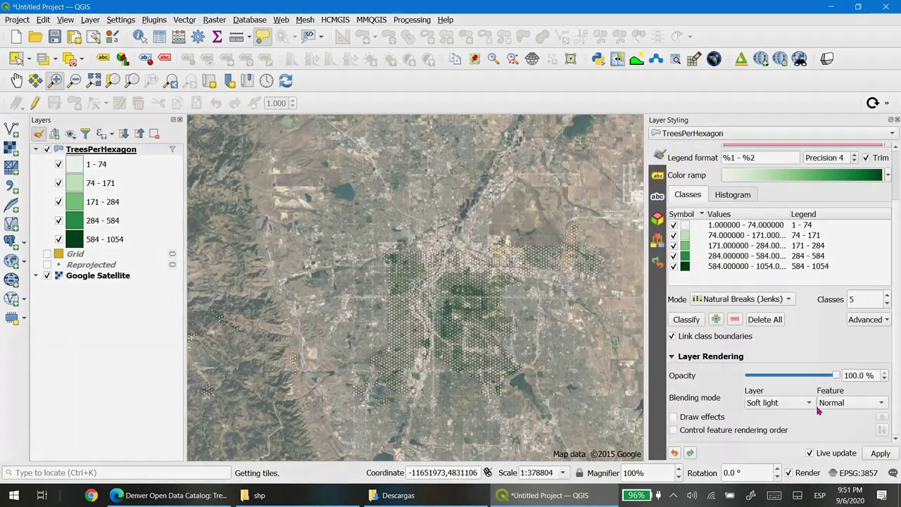
Set the TreesPerHexagon layer blending mode to Hard light and inspect the hexagons over Denver
scroll(556, 361, "up", 1)
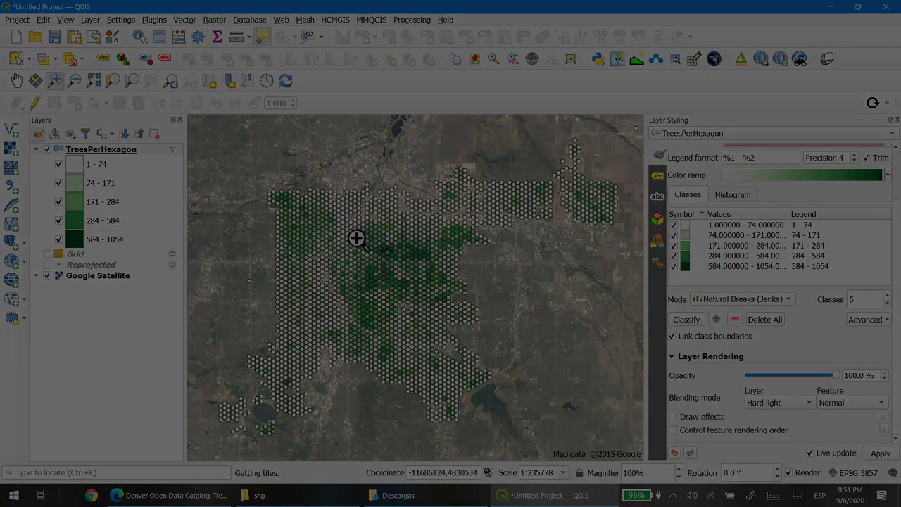
scroll(356, 237, "up", 5)
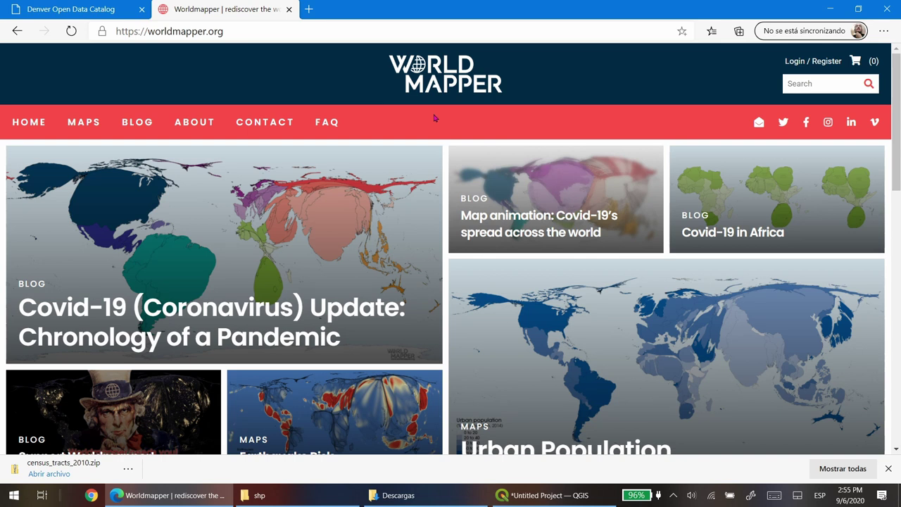
Examine the cartograms and featured maps on the Worldmapper home page in the browser
scroll(434, 115, "down", 5)
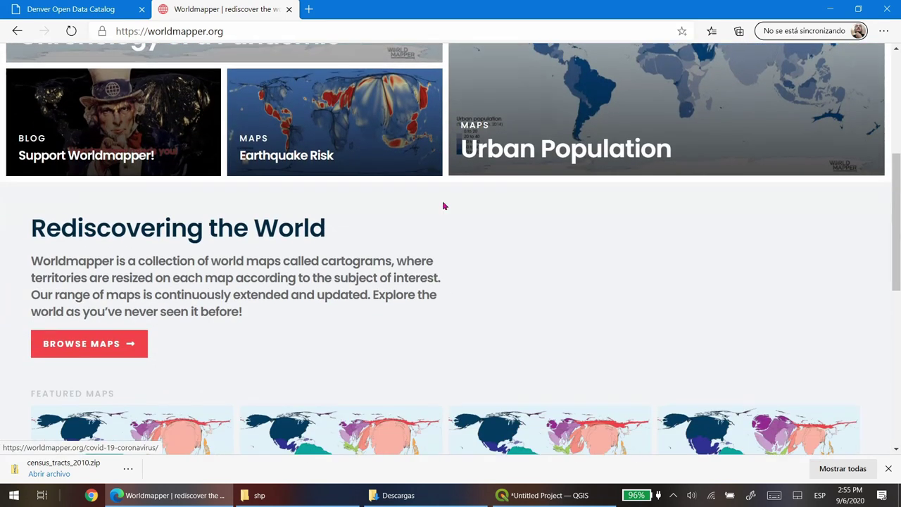
scroll(437, 278, "down", 3)
scroll(446, 350, "down", 2)
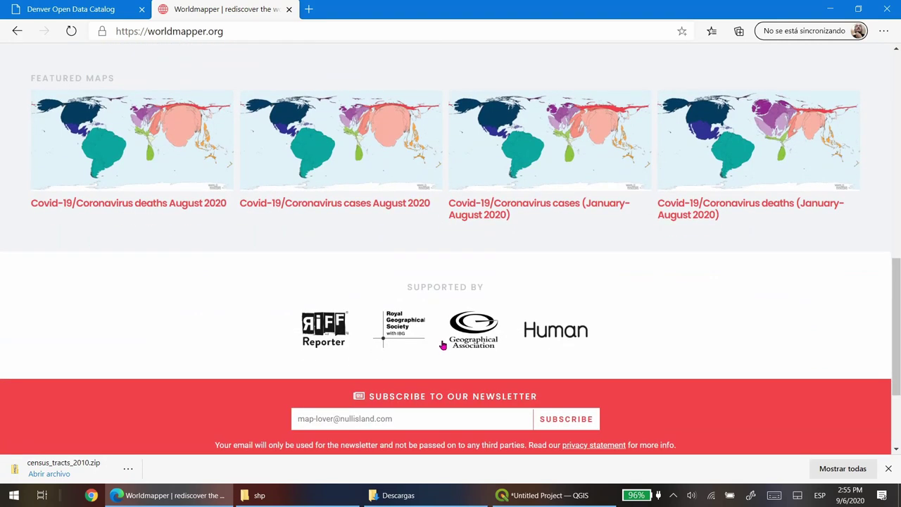
scroll(444, 343, "up", 3)
scroll(445, 343, "up", 7)
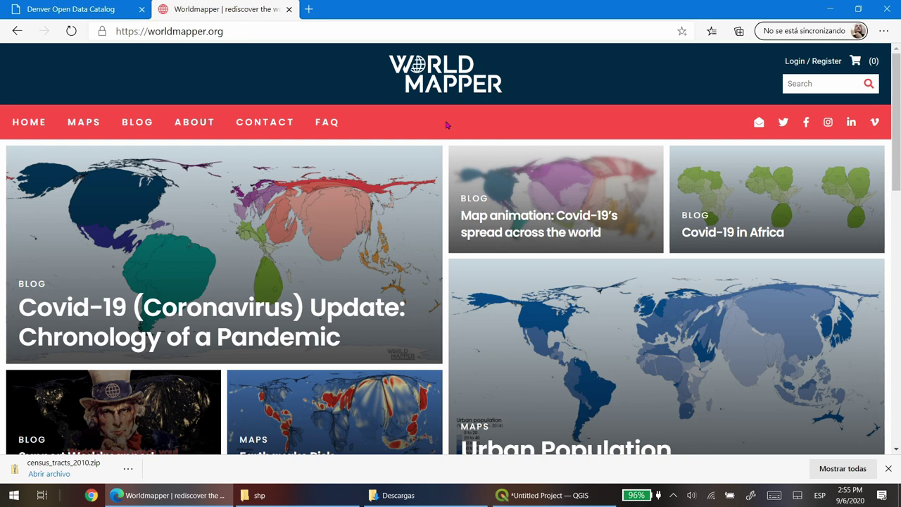
scroll(446, 124, "down", 7)
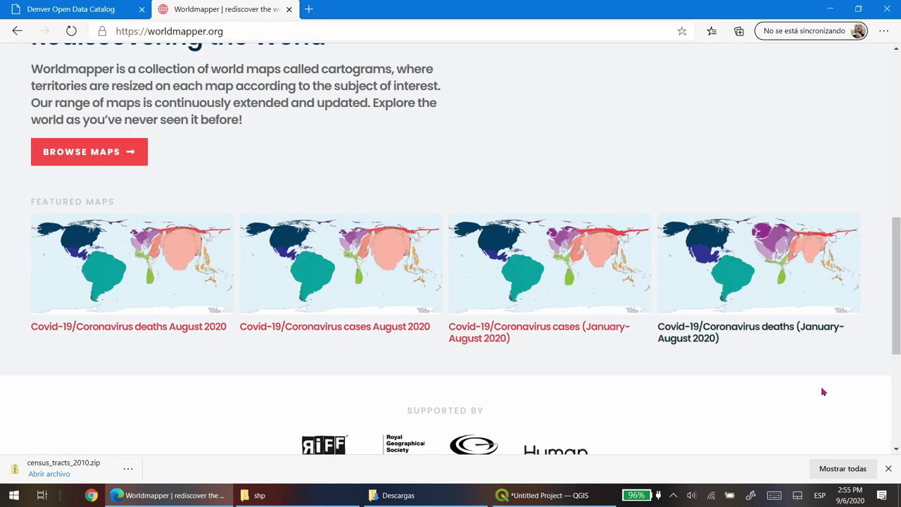
left_click_drag(898, 330, 894, 155)
scroll(894, 155, "down", 1)
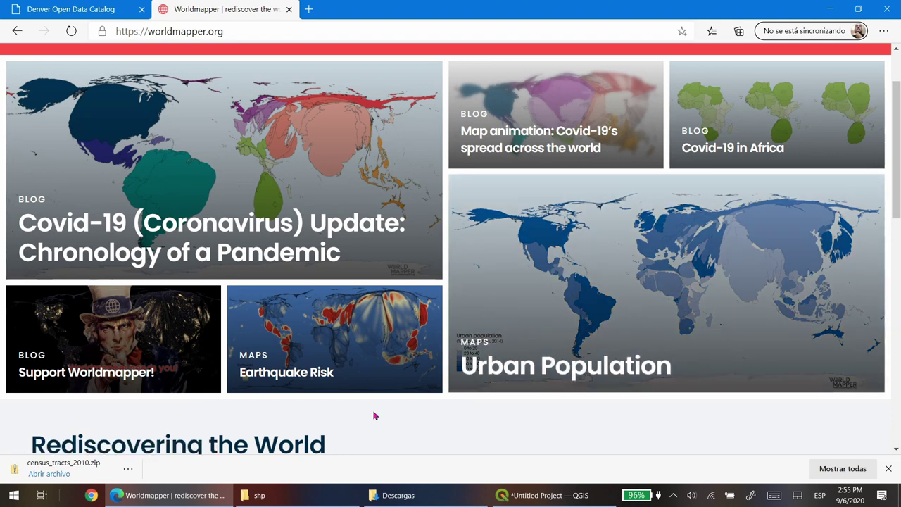
Go to the Denver Open Data Catalog and search its datasets for "census"
left_click(74, 9)
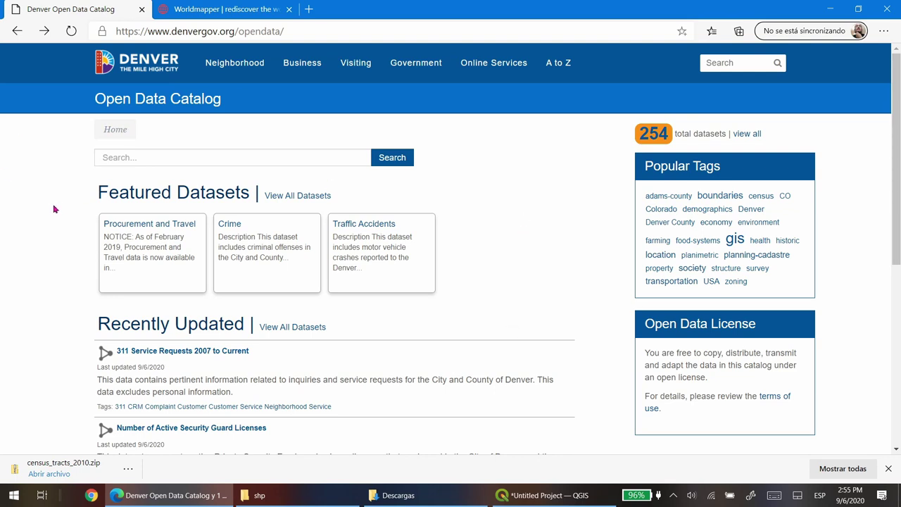
left_click(201, 157)
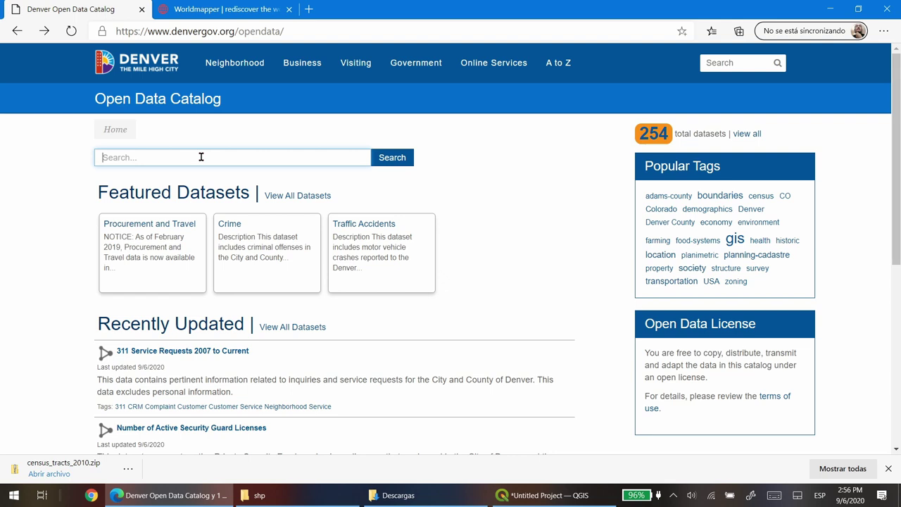
type("census")
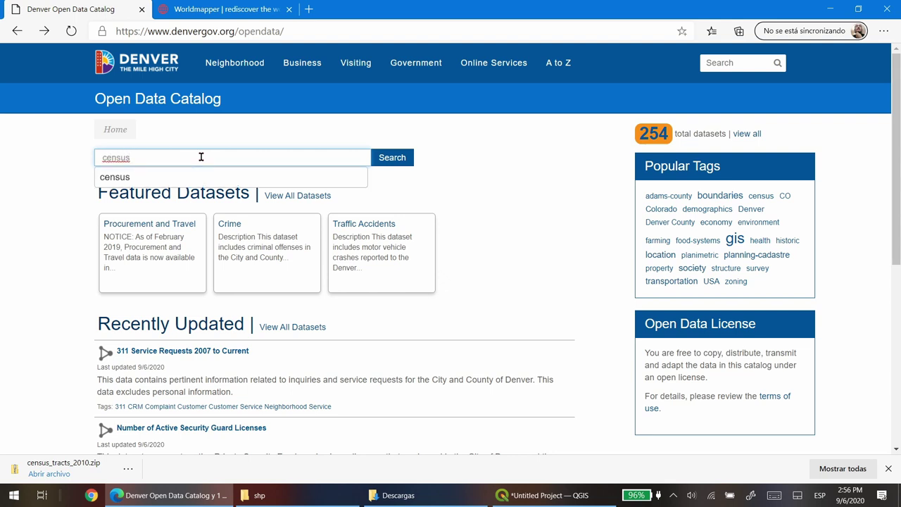
key("Return")
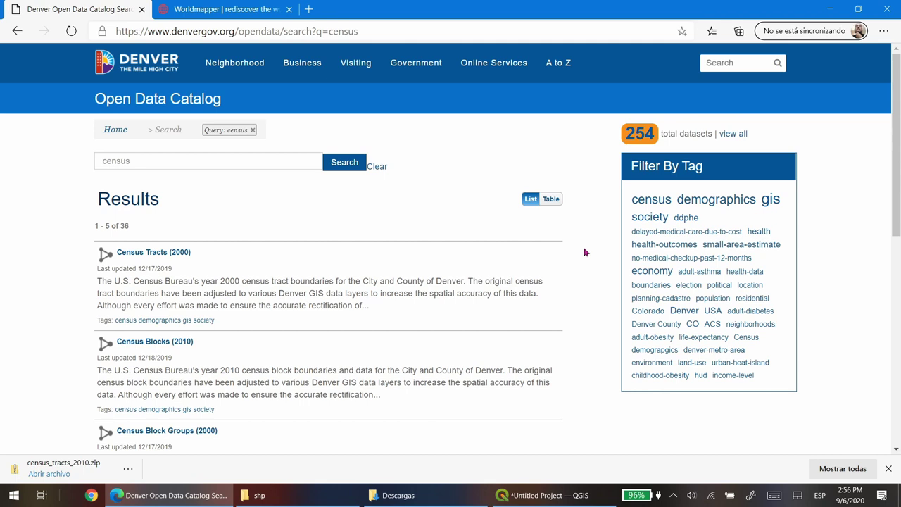
Open the Census Tracts (2010) dataset from the second page of the search results
scroll(583, 253, "down", 5)
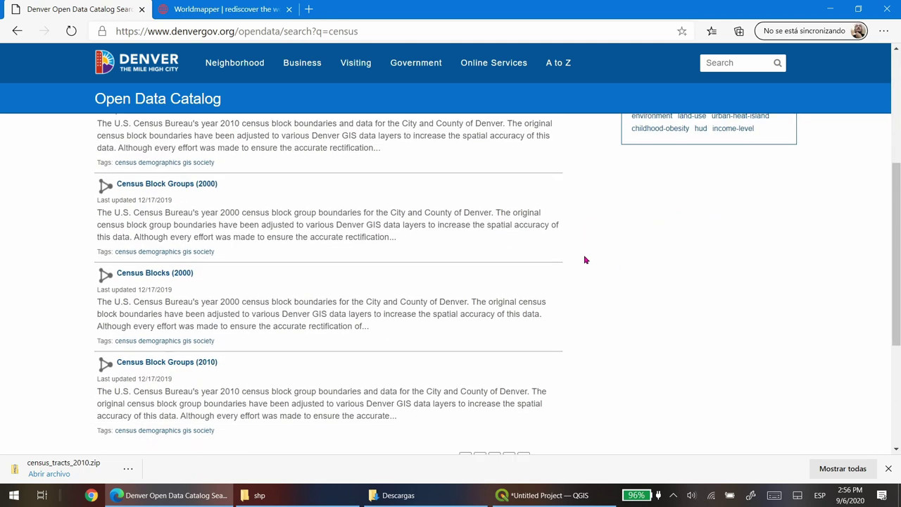
left_click(479, 336)
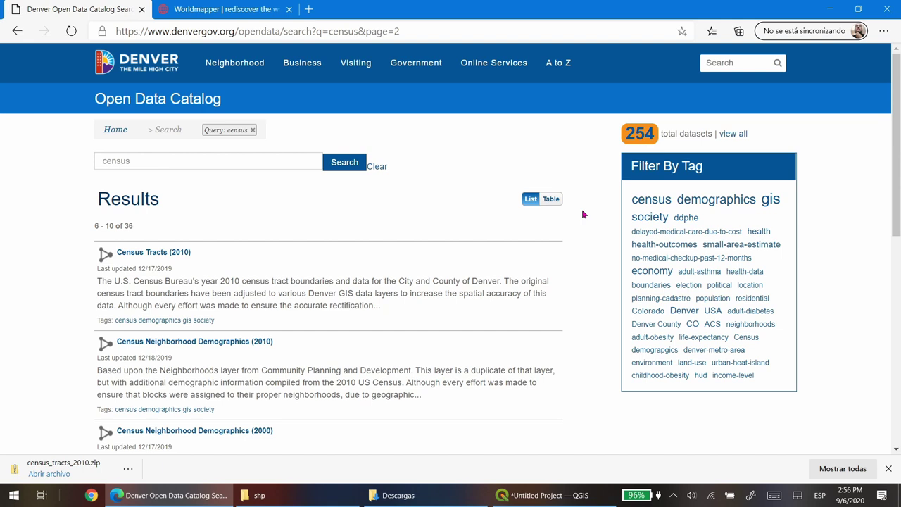
left_click(150, 255)
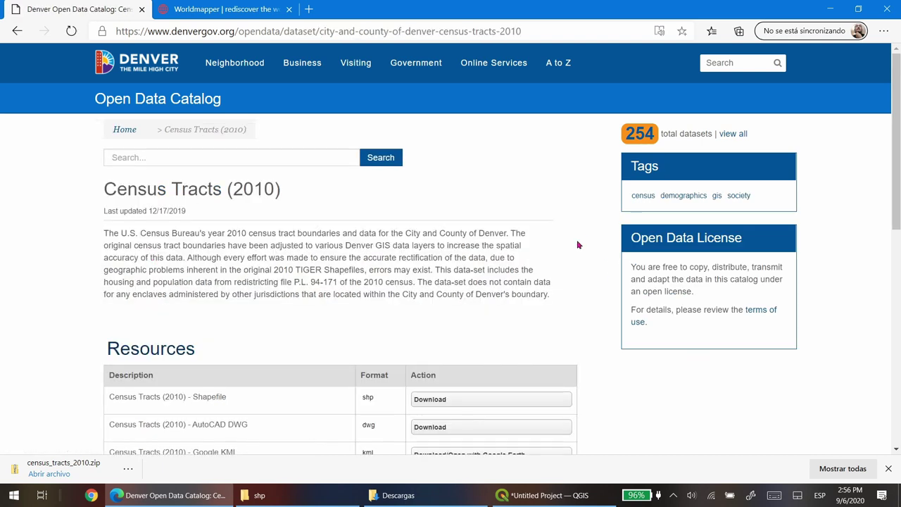
Review the available formats of Census Tracts (2010) and download the Shapefile version
scroll(577, 245, "down", 3)
scroll(595, 282, "down", 1)
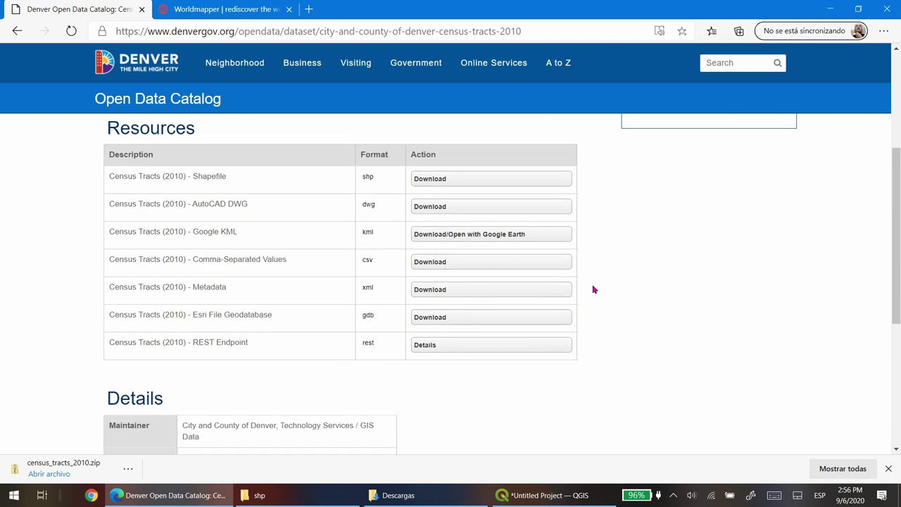
scroll(595, 312, "up", 4)
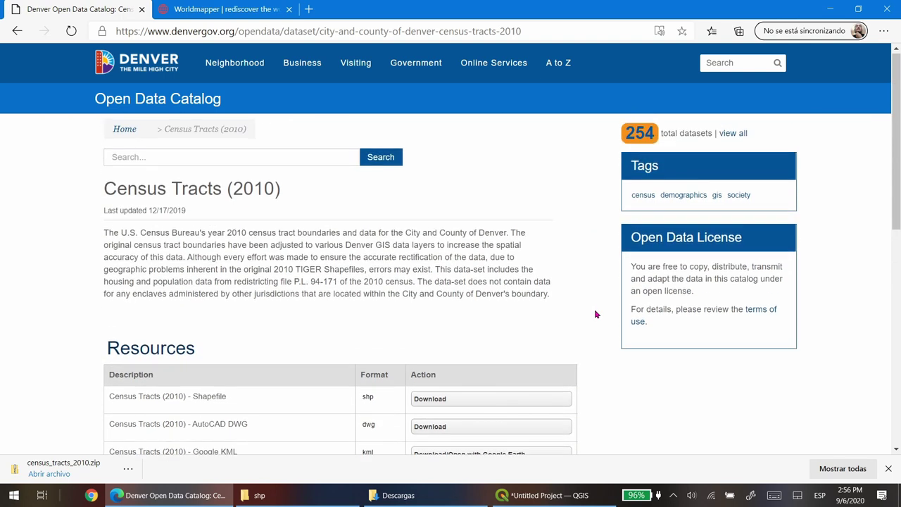
scroll(595, 314, "down", 3)
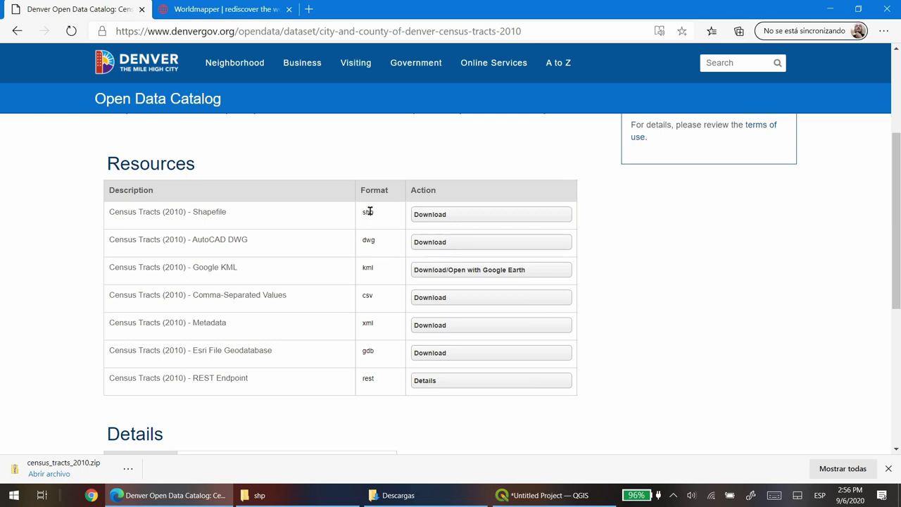
double_click(364, 351)
left_click(428, 217)
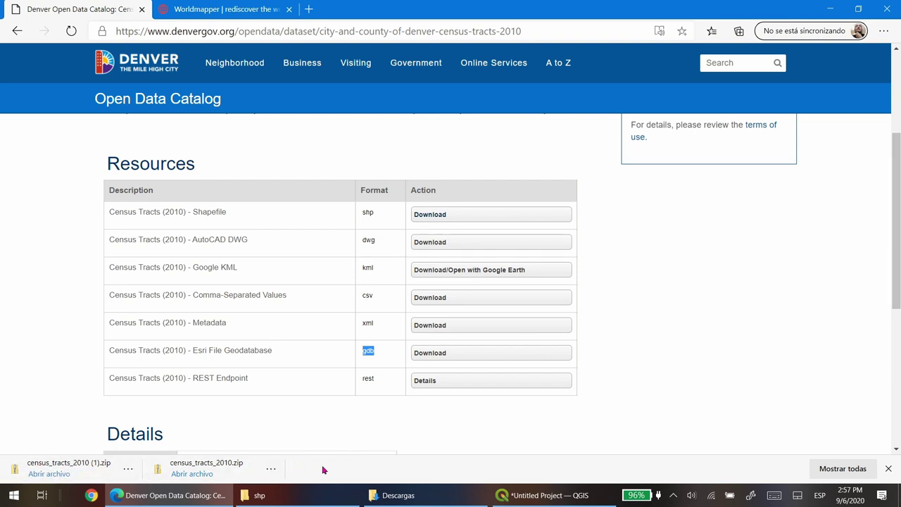
Show the downloaded census_tracts_2010.zip in its folder and add it to QGIS as a layer
left_click(269, 471)
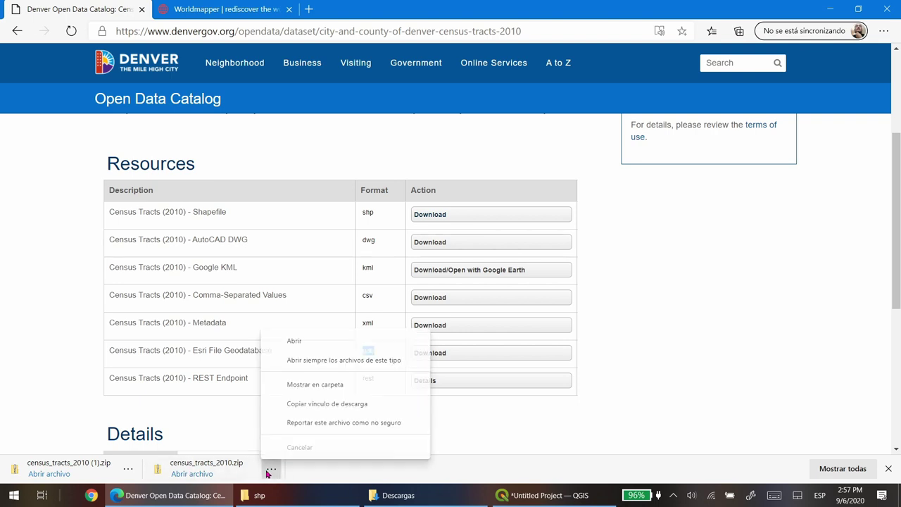
left_click(323, 386)
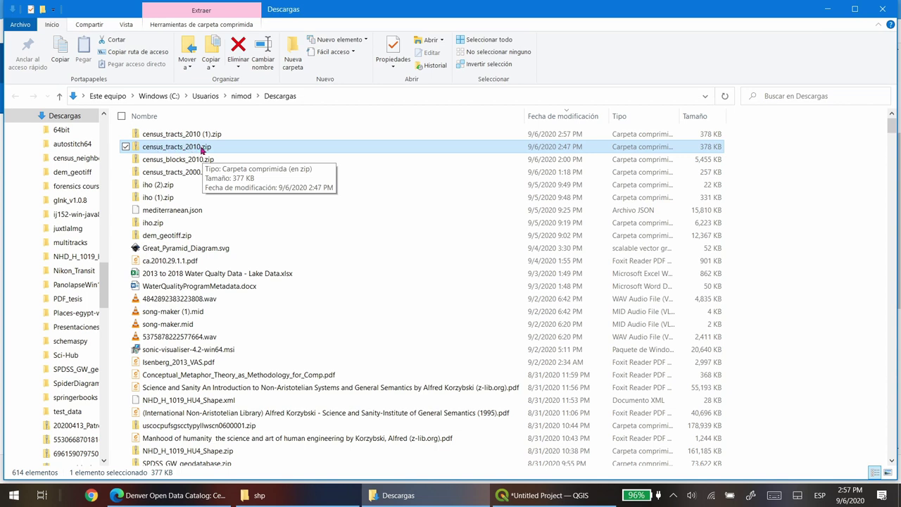
left_click_drag(169, 149, 101, 214)
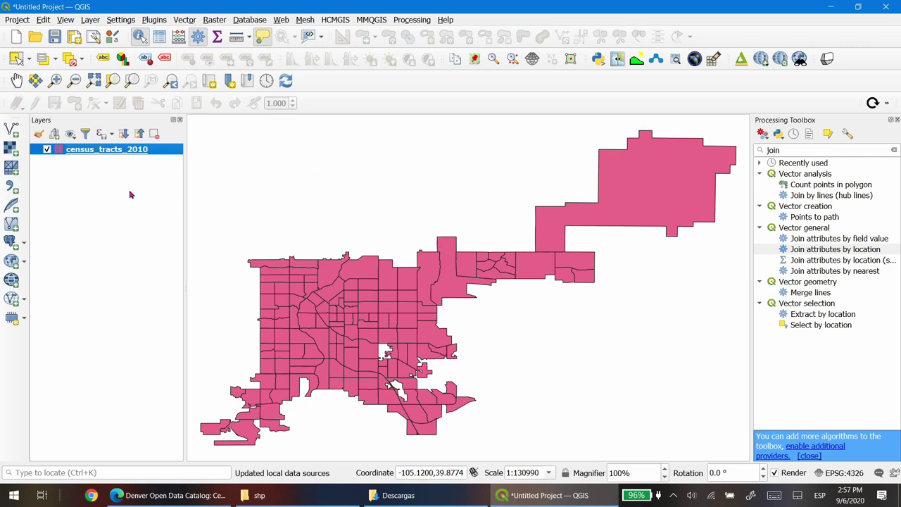
Find the cartogram3 plugin in the QGIS plugin manager by searching for "cartogr", and view its details
left_click(155, 21)
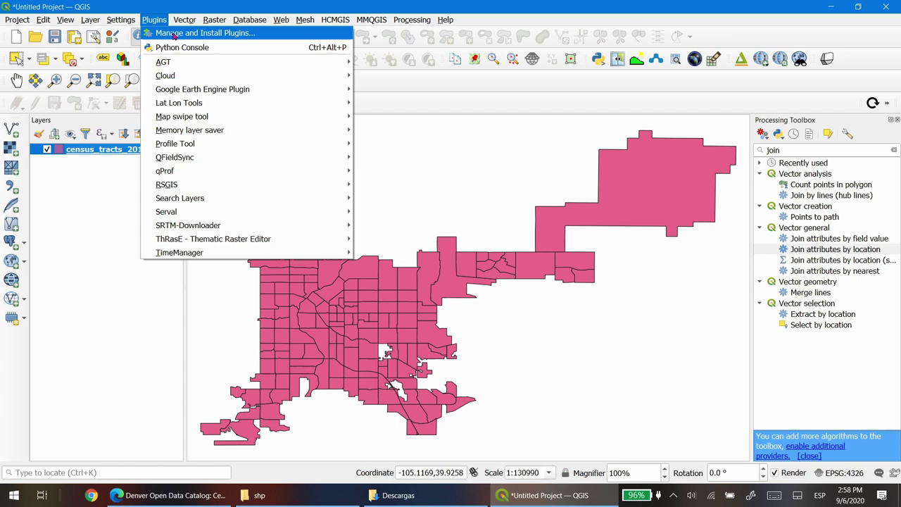
left_click(174, 34)
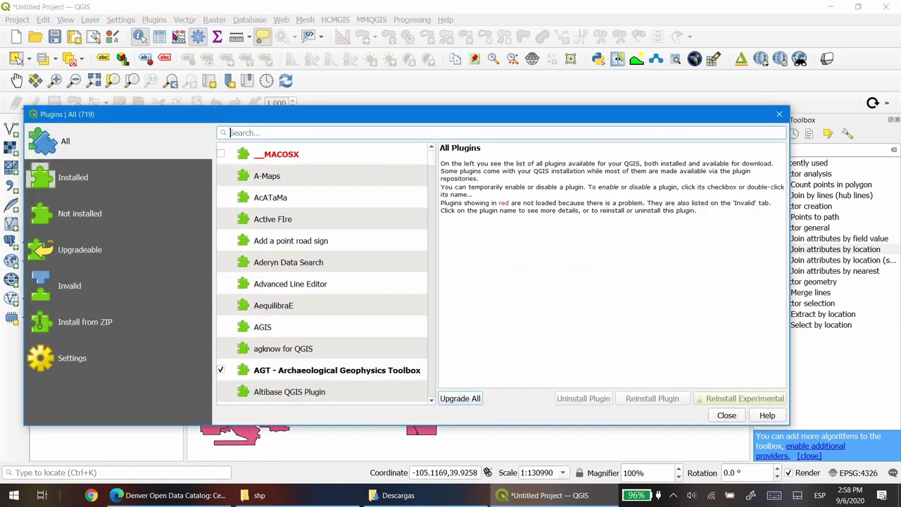
type("cortagr")
key("BackSpace")
key("BackSpace")
key("BackSpace")
key("BackSpace")
key("BackSpace")
key("BackSpace")
type("artogr")
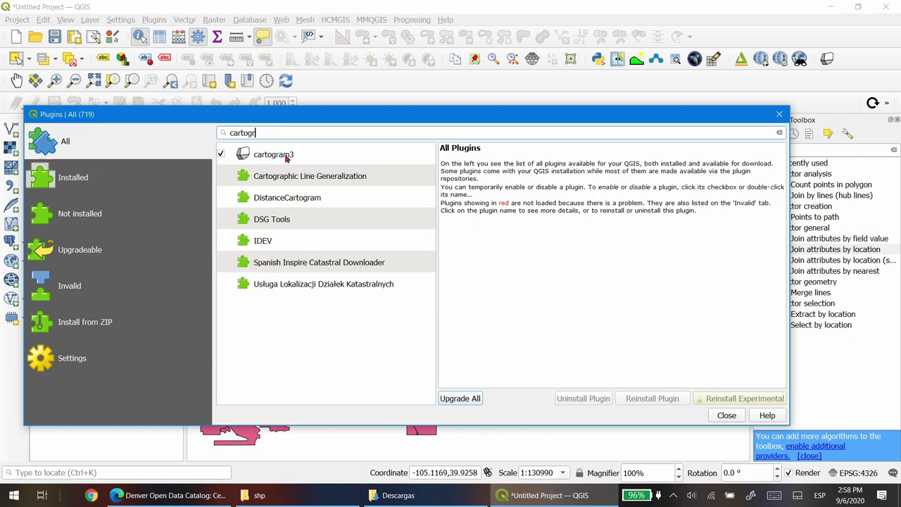
left_click(306, 159)
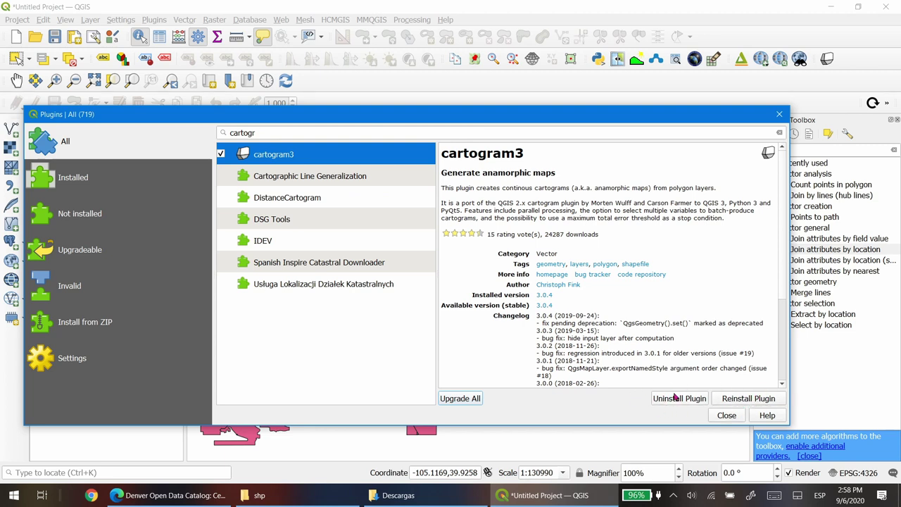
left_click(726, 416)
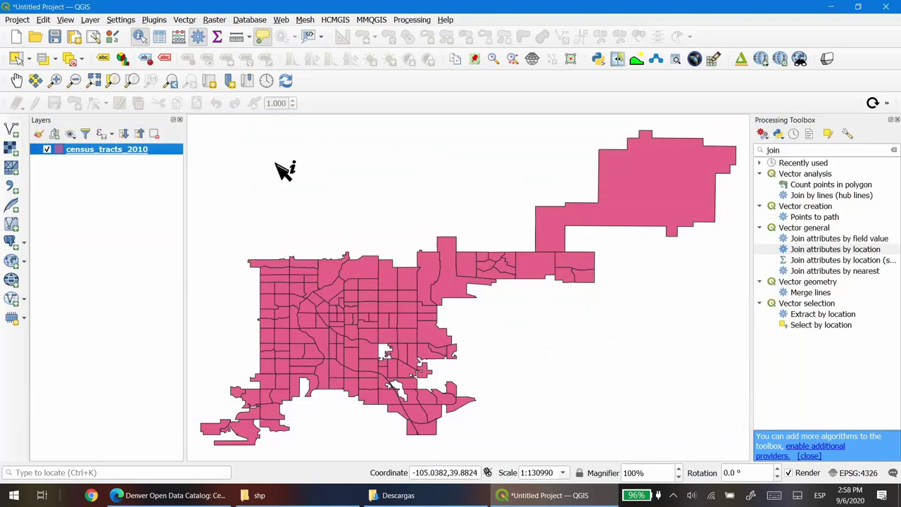
Compute a cartogram of census_tracts_2010 from the POPULATION field, with at most 10 iterations and 10.00% average error
left_click(183, 21)
mouse_move(220, 35)
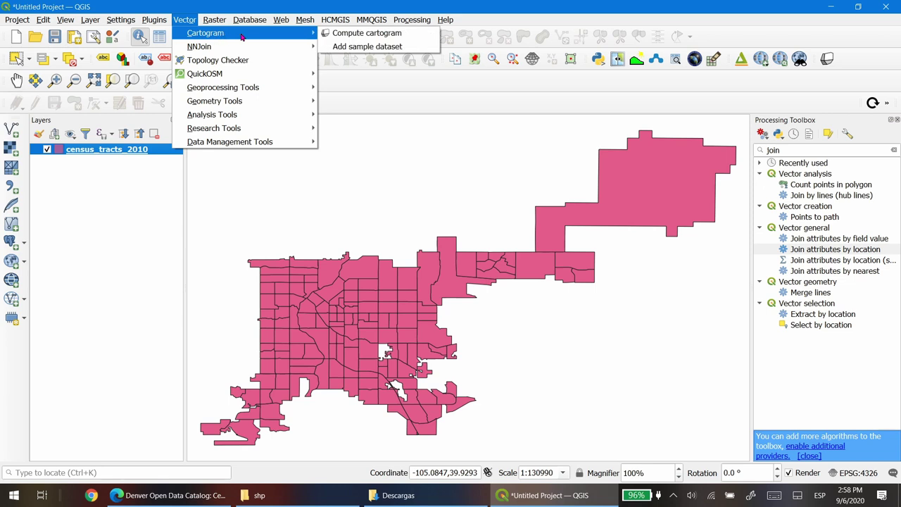
left_click(390, 34)
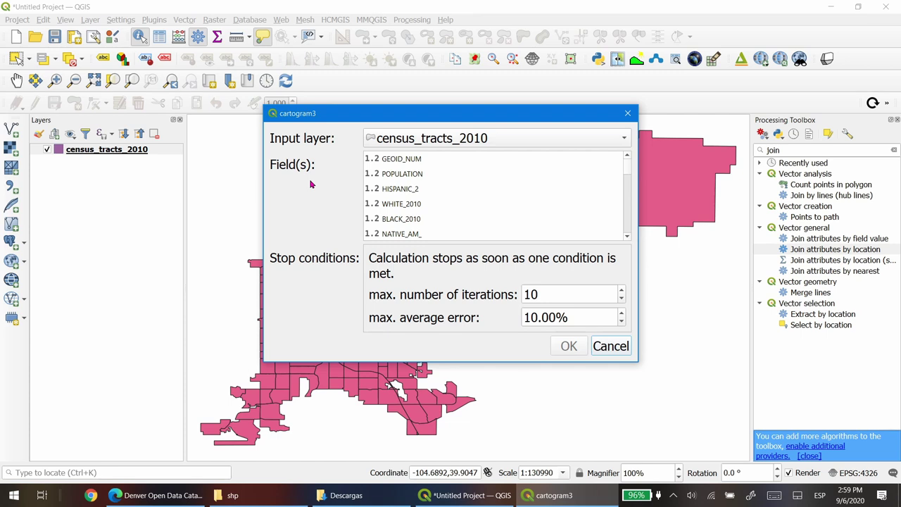
left_click(416, 178)
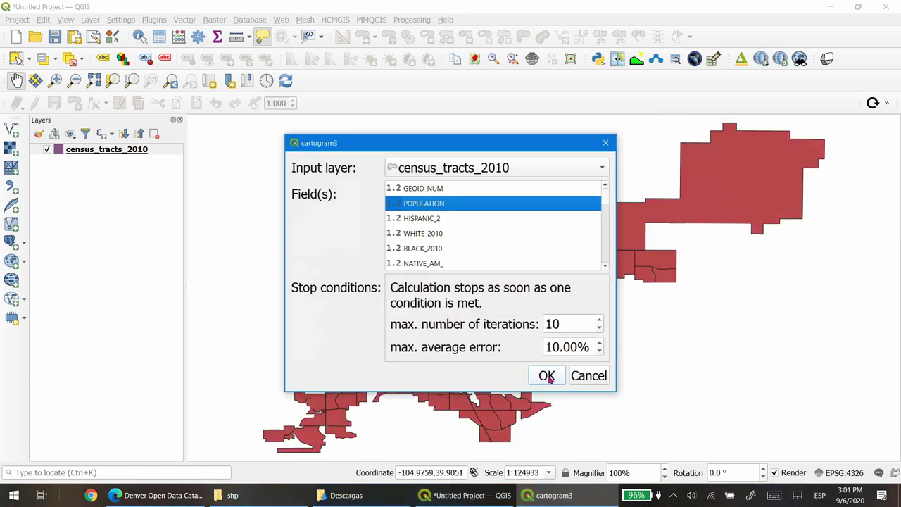
left_click(544, 374)
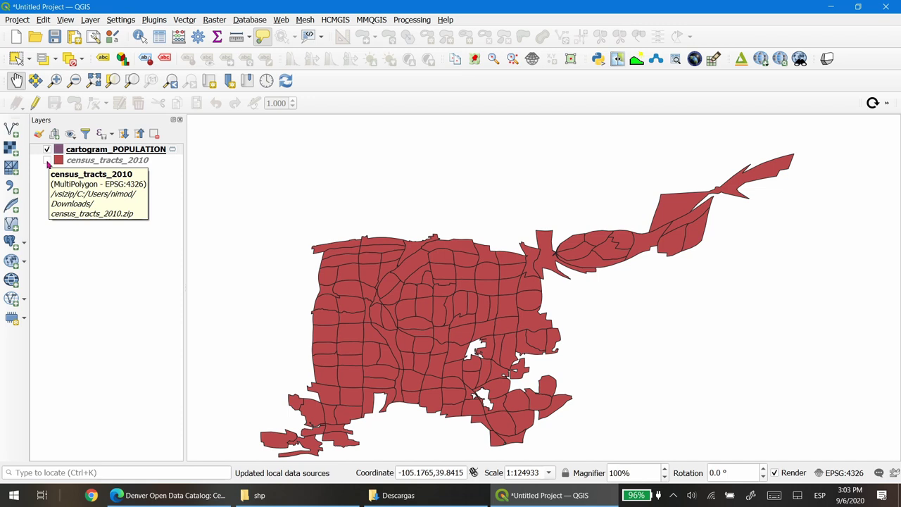
Compare the cartogram with the original census tracts, leave census_tracts_2010 hidden, and open the styling settings of cartogram_POPULATION
left_click(47, 161)
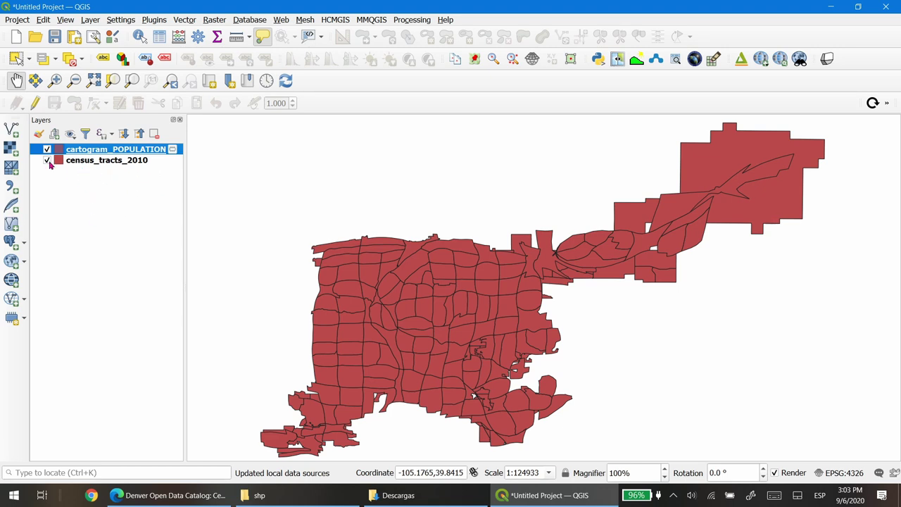
left_click(47, 160)
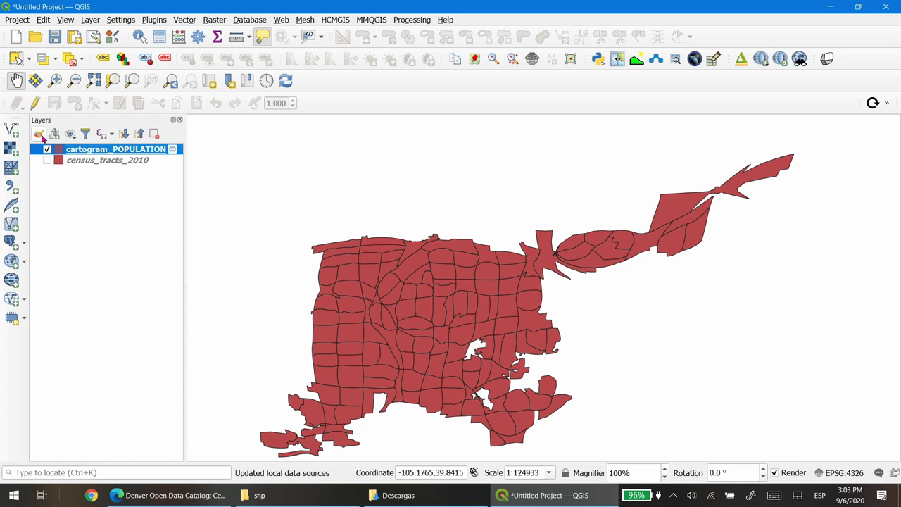
left_click(39, 135)
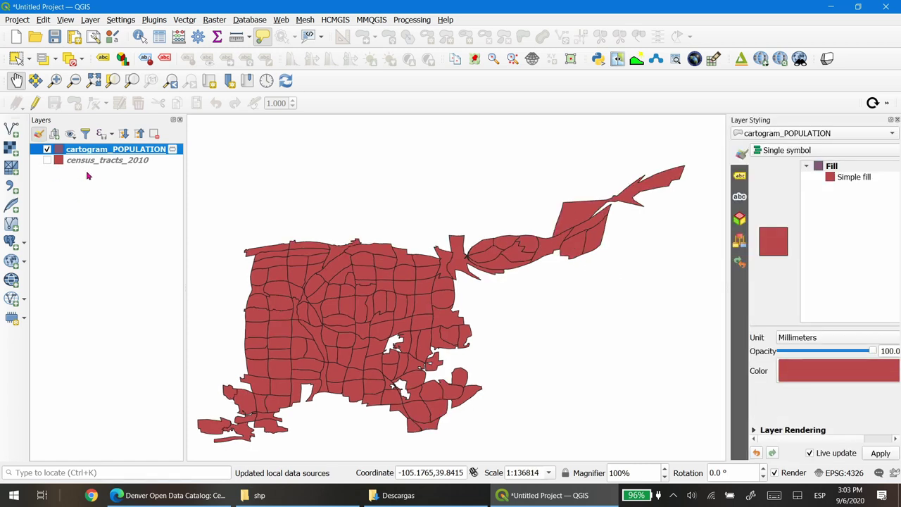
left_click(95, 164)
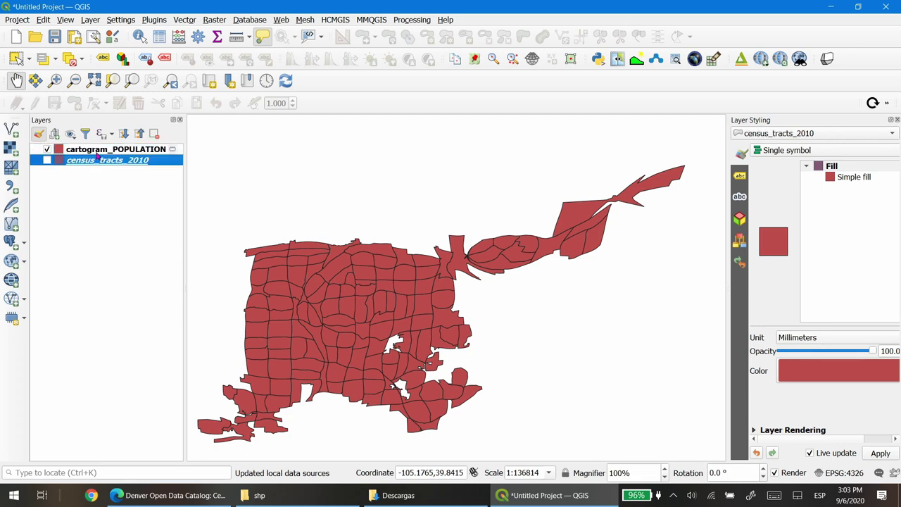
left_click(92, 152)
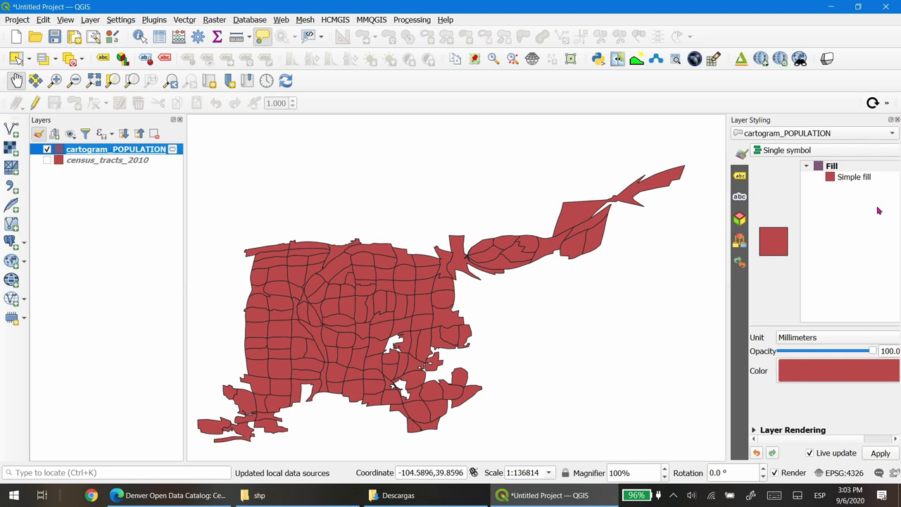
Style cartogram_POPULATION with graduated colours on the POPULATION field, classified into 5 Equal Count (Quantile) classes
left_click_drag(728, 193, 636, 201)
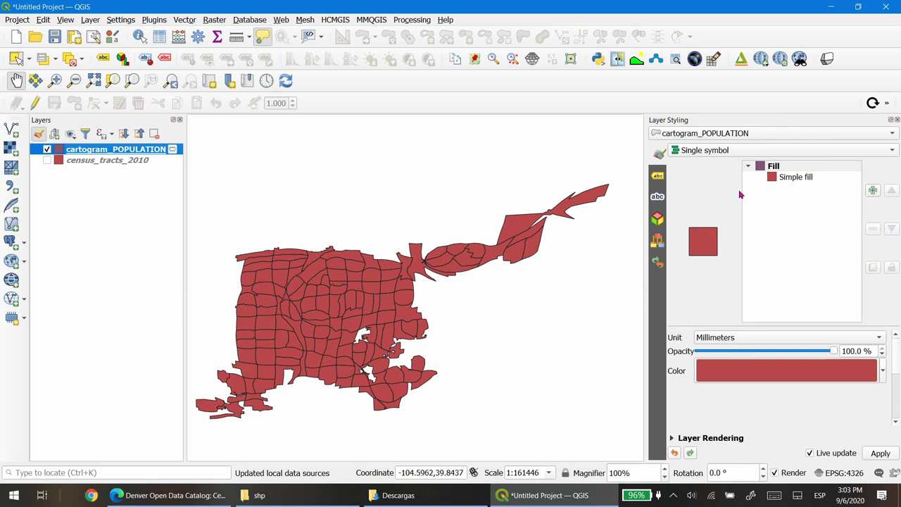
left_click(717, 152)
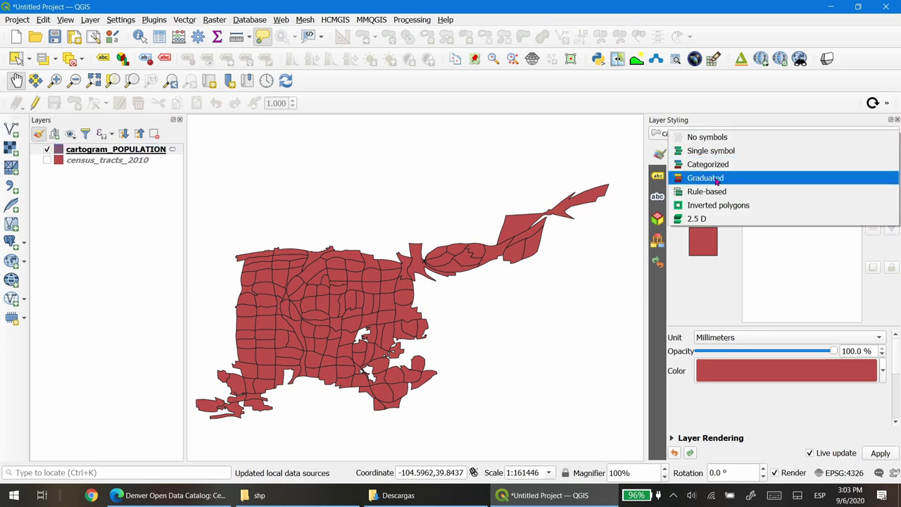
left_click(716, 179)
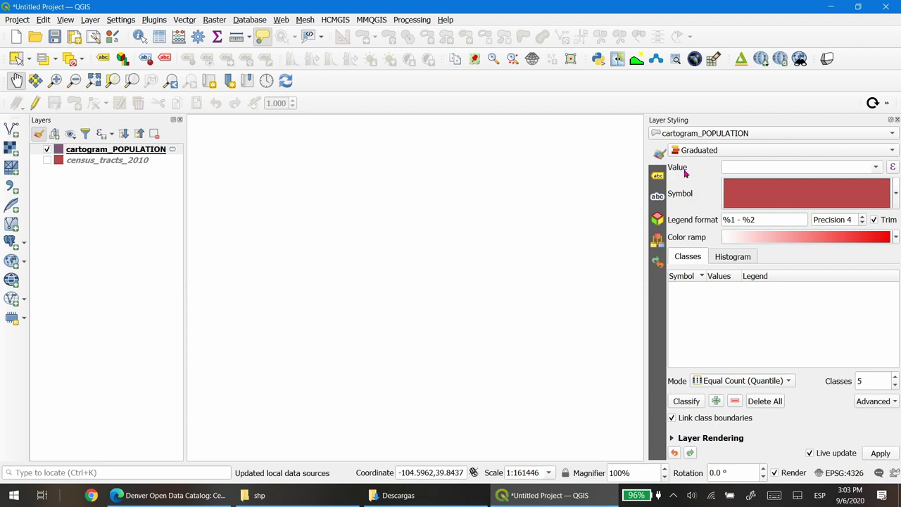
left_click(876, 167)
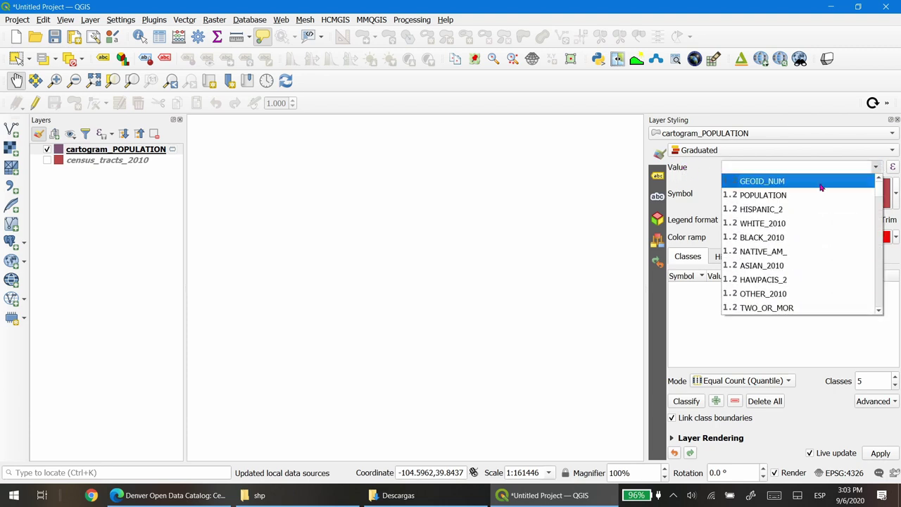
left_click(765, 198)
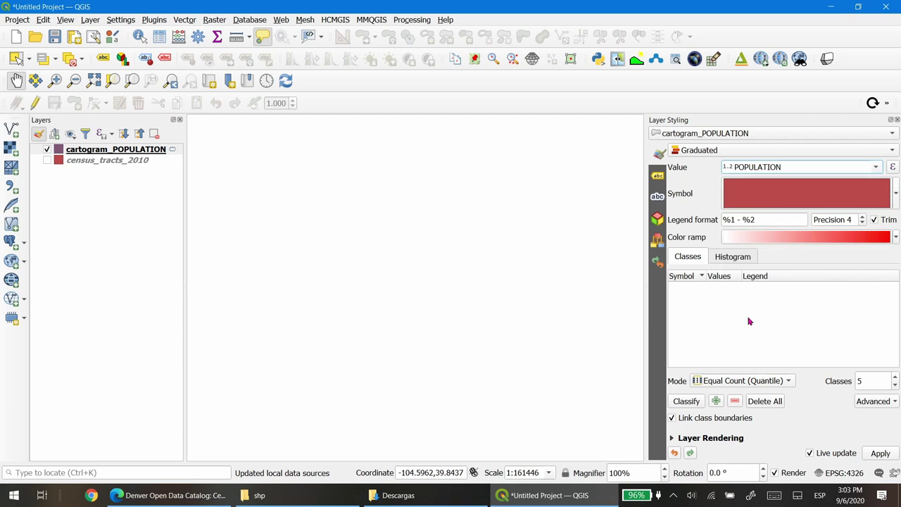
left_click(686, 401)
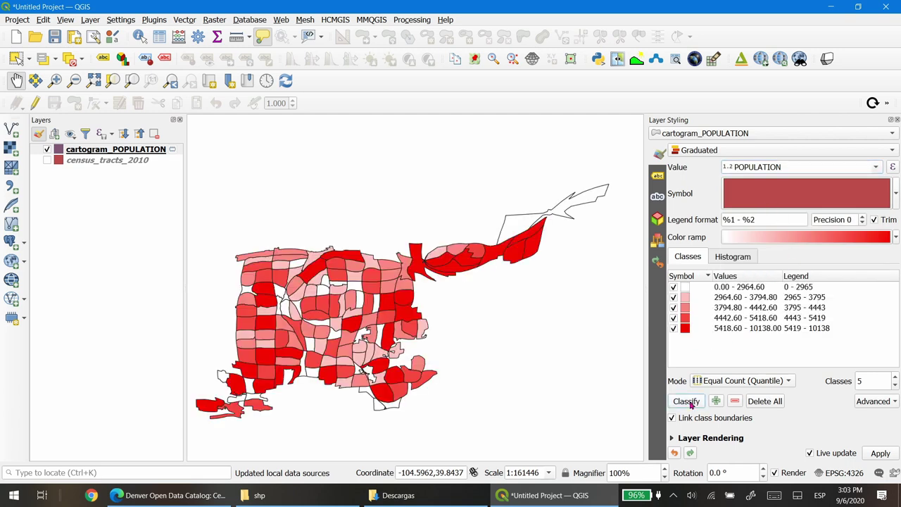
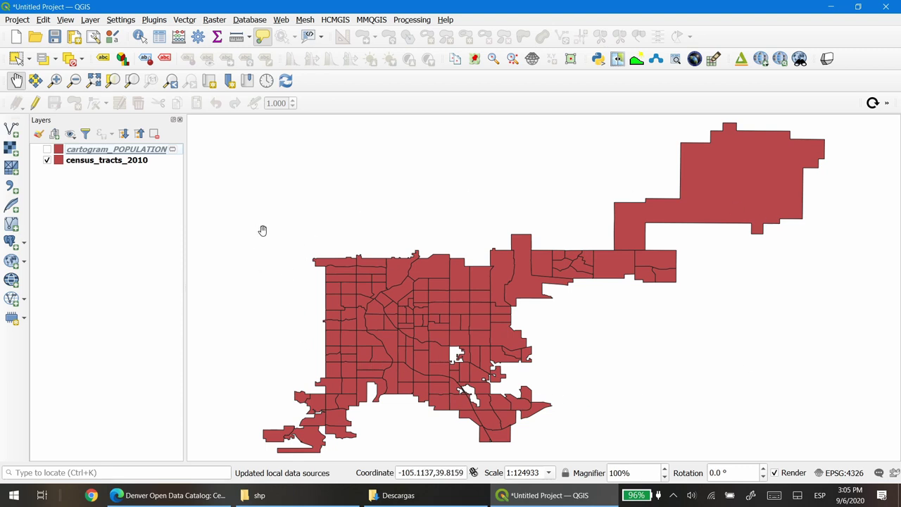
Check the coordinate reference system and units in the layer information of census_tracts_2010
left_click(124, 163)
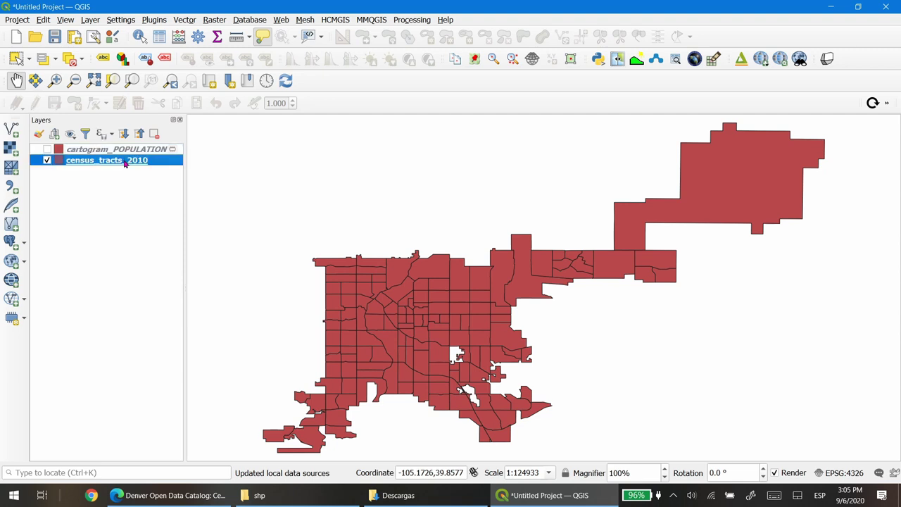
right_click(124, 163)
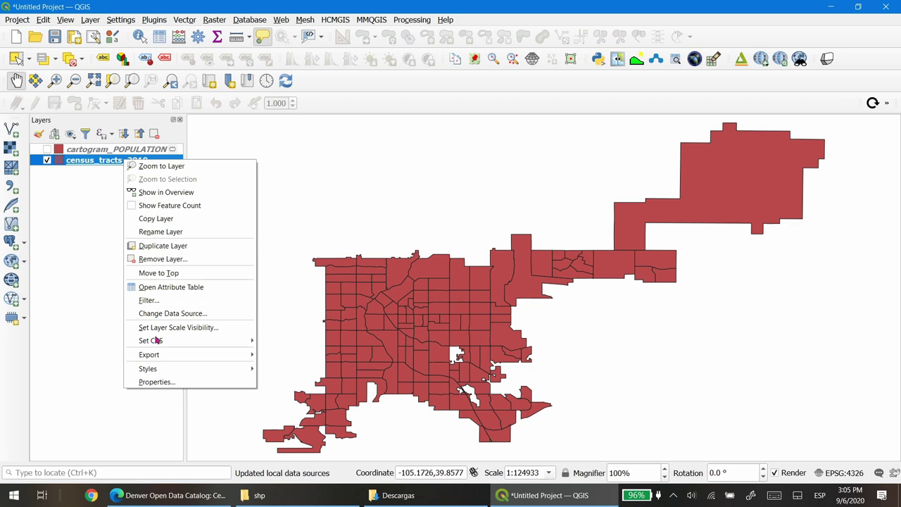
left_click(159, 384)
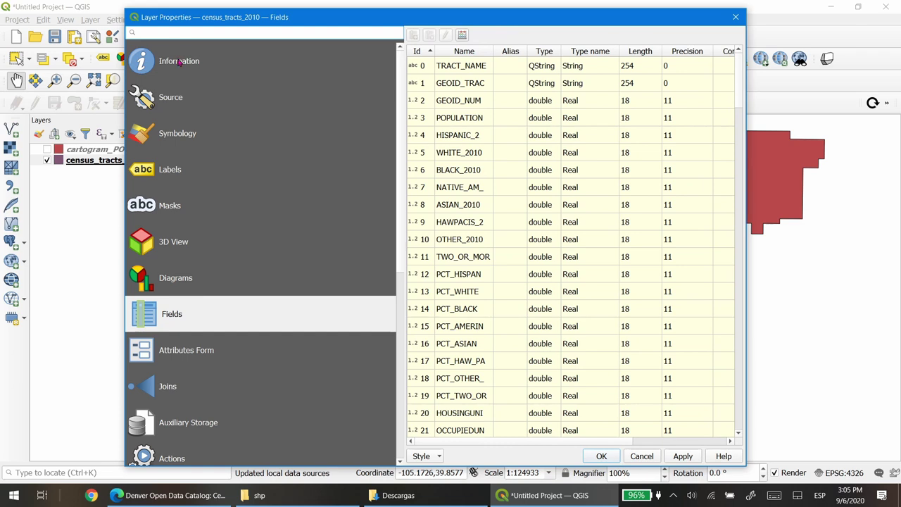
left_click(179, 63)
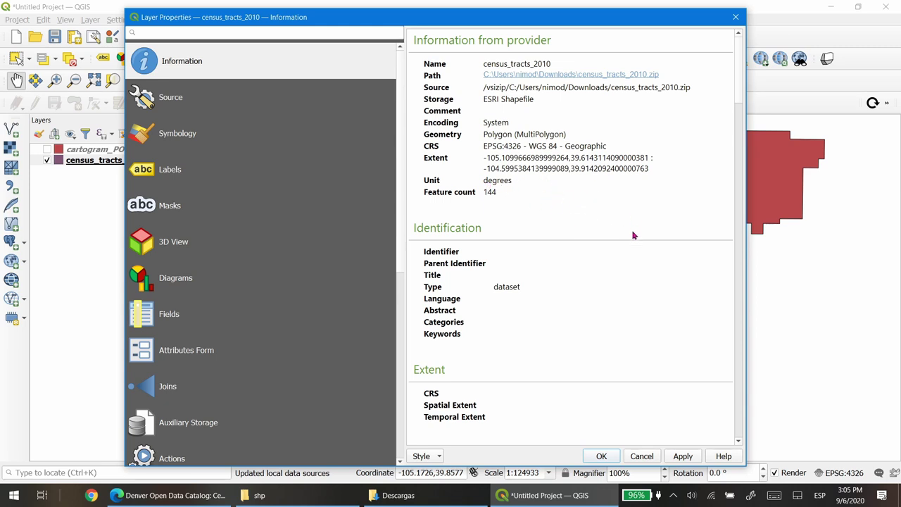
left_click(601, 456)
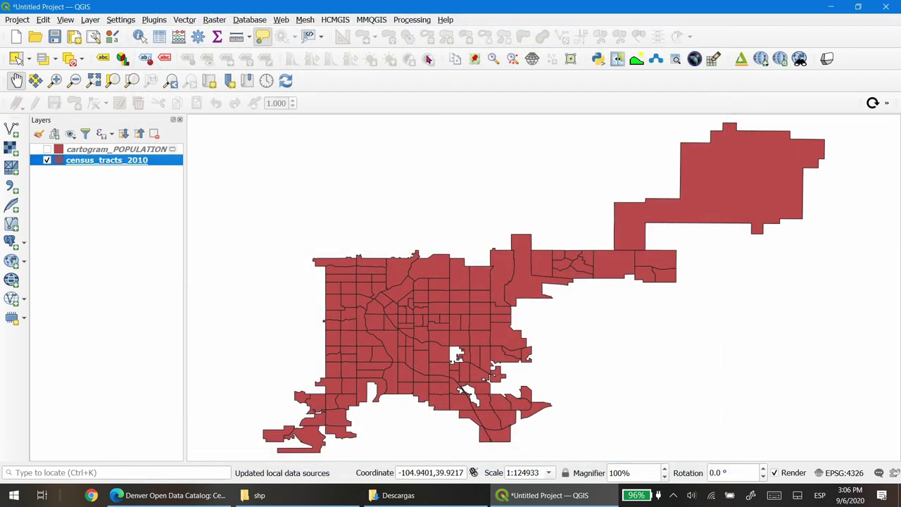
Search the processing toolbox for "project" and open the Reproject layer tool for census_tracts_2010
left_click(412, 20)
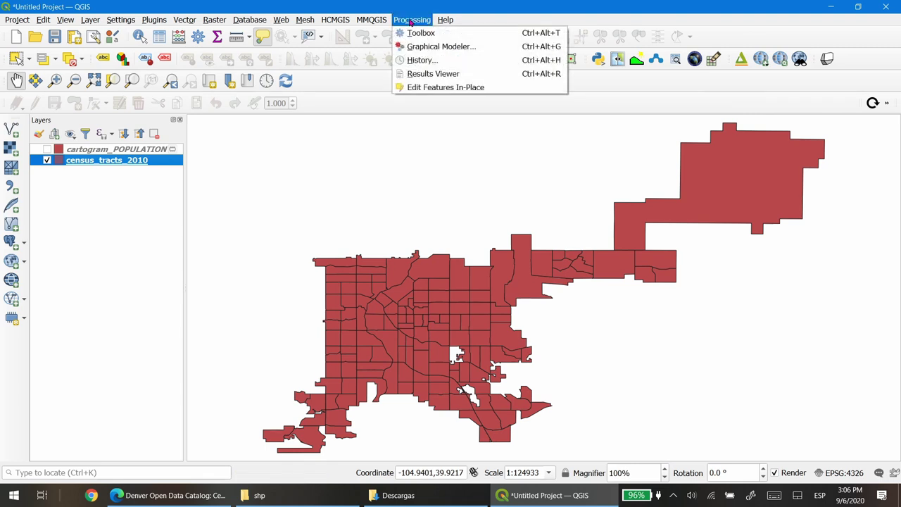
left_click(449, 36)
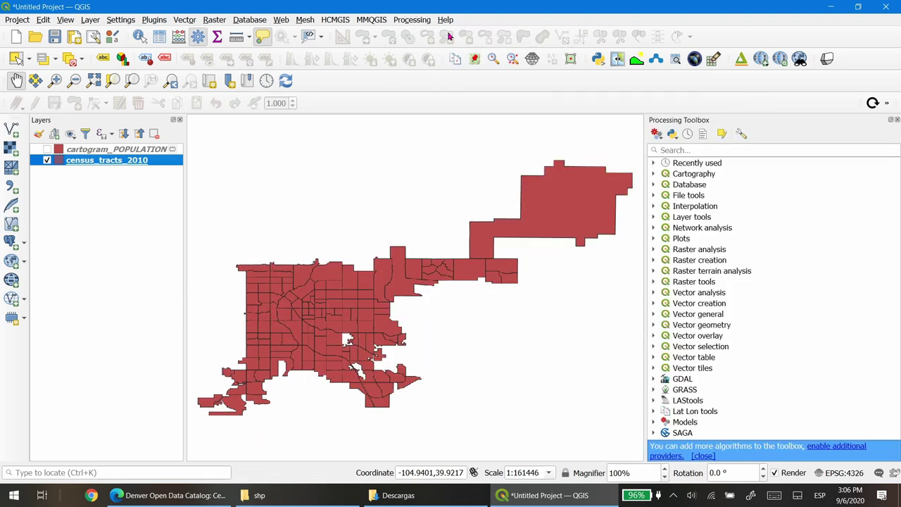
left_click(703, 150)
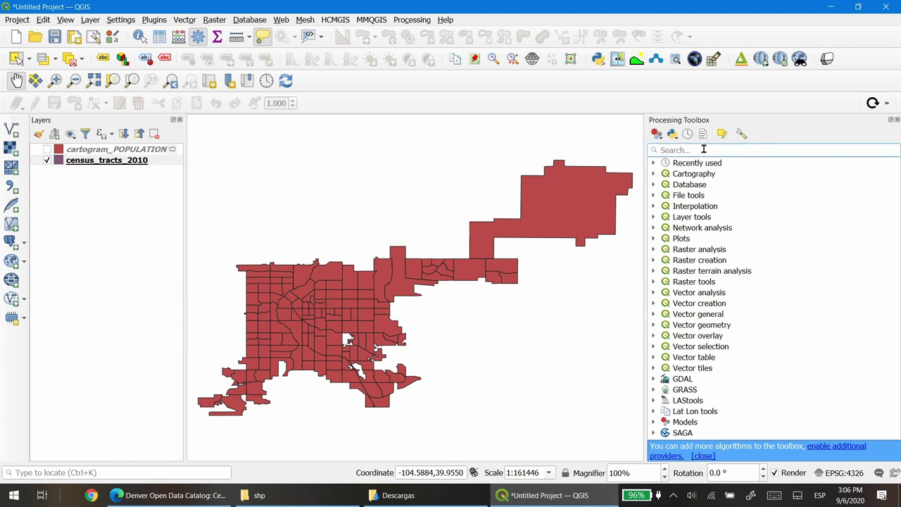
type("project")
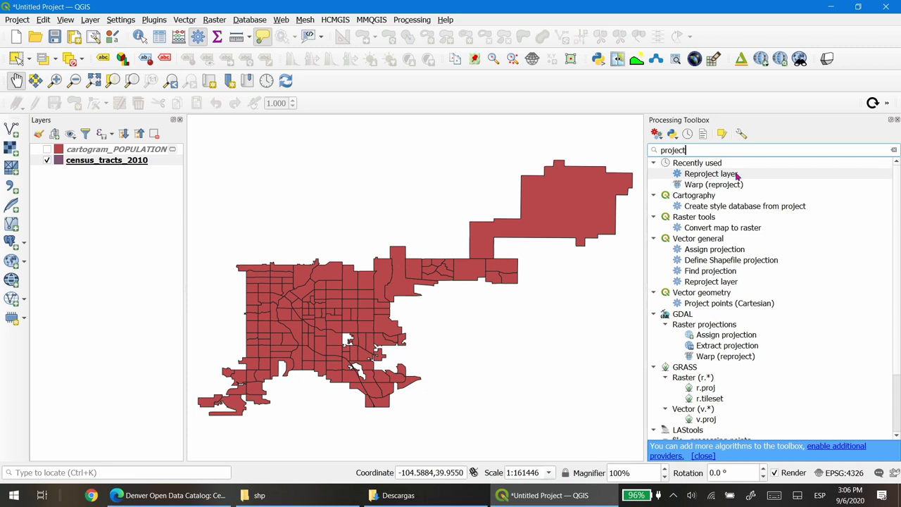
double_click(718, 178)
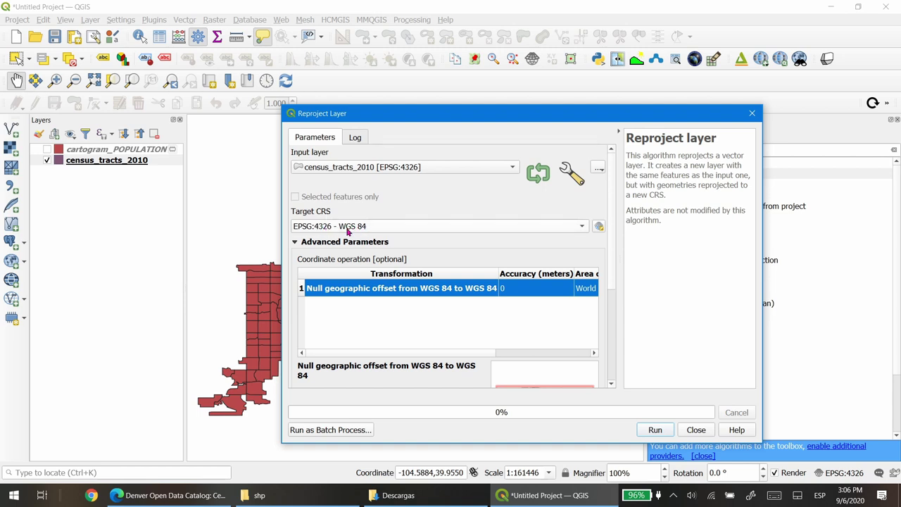
Filter the target coordinate reference systems for "pseudo mercator" and select WGS 84 / Pseudo-Mercator (EPSG:3857)
left_click(439, 226)
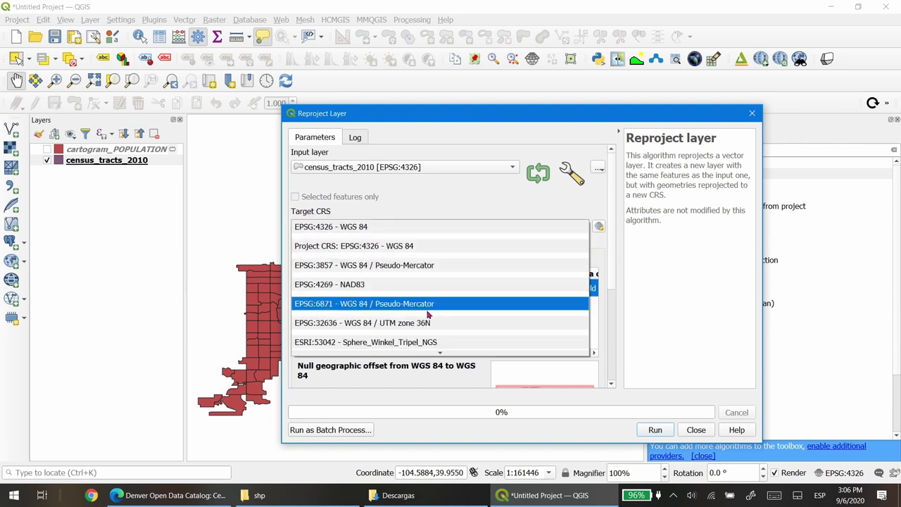
left_click(457, 211)
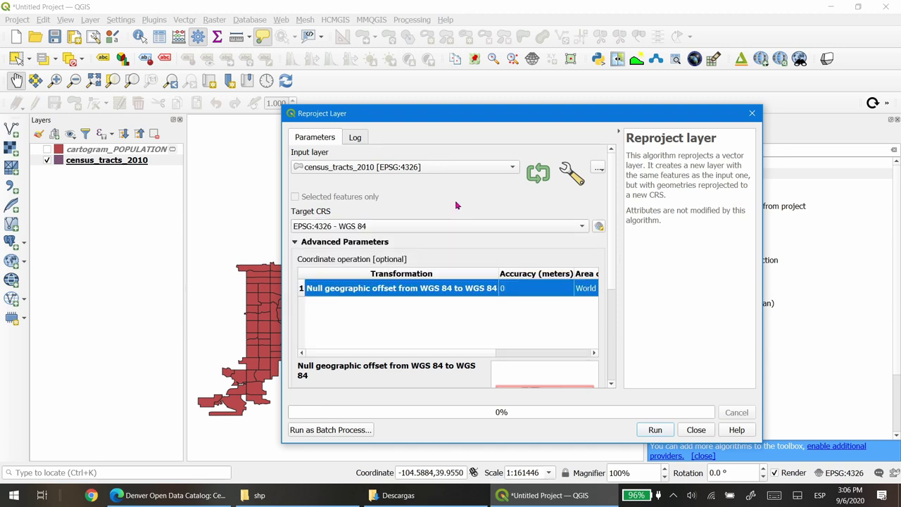
left_click(599, 227)
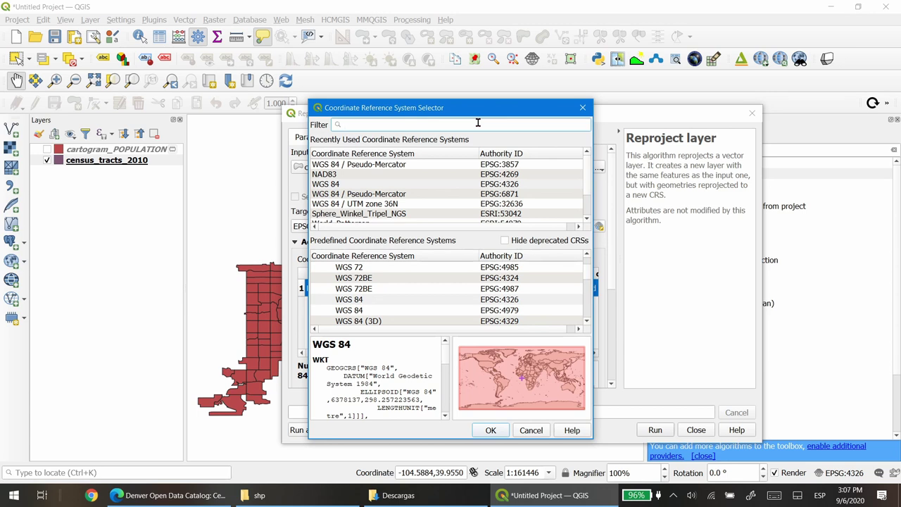
type("pseude")
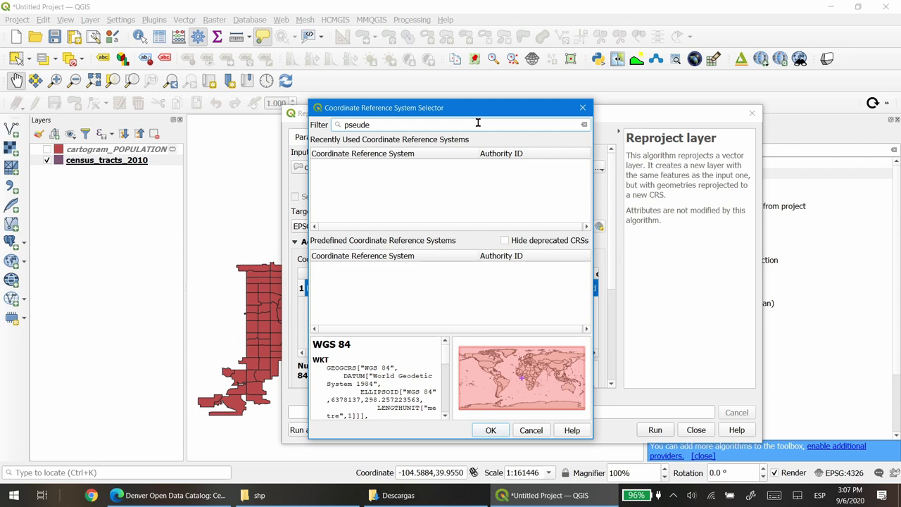
key("BackSpace")
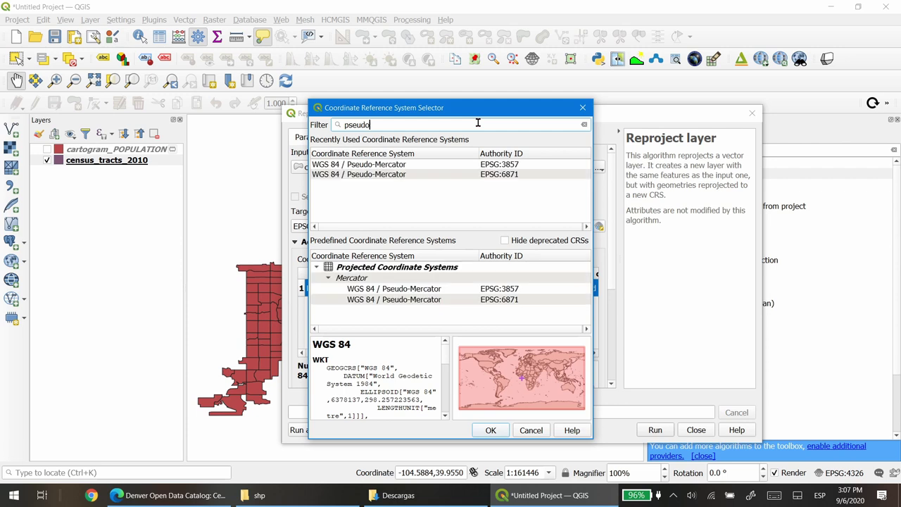
type("o mercator")
left_click(507, 291)
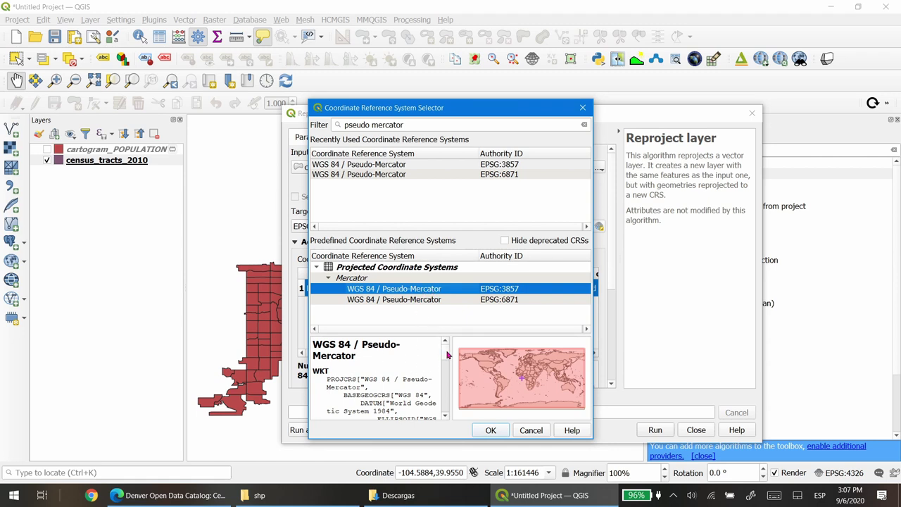
Check the units in the Proj4 definition of EPSG:3857 and accept it as the target CRS
left_click_drag(446, 356, 444, 408)
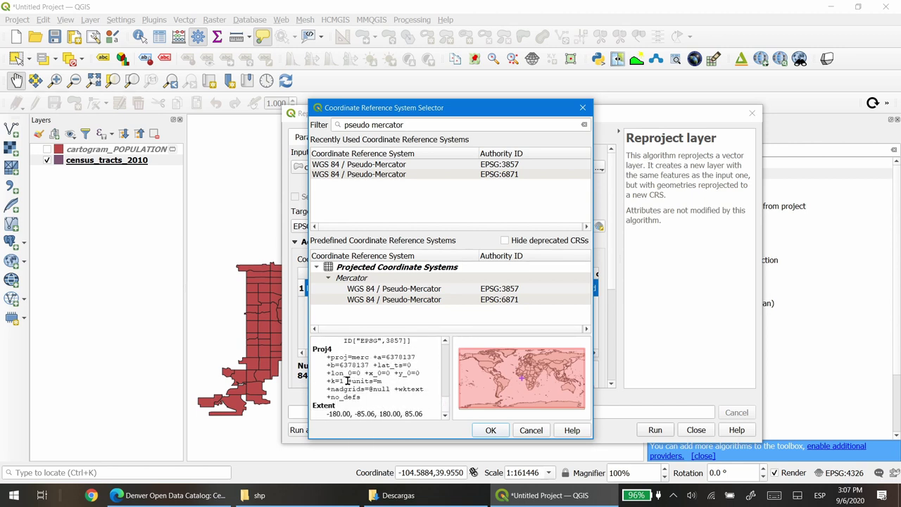
left_click_drag(346, 380, 383, 381)
left_click(389, 397)
left_click(420, 290)
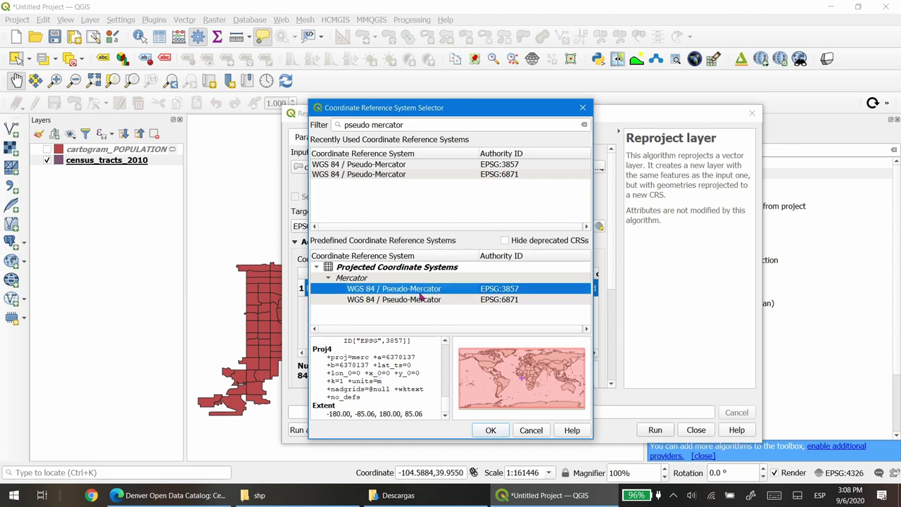
left_click(490, 431)
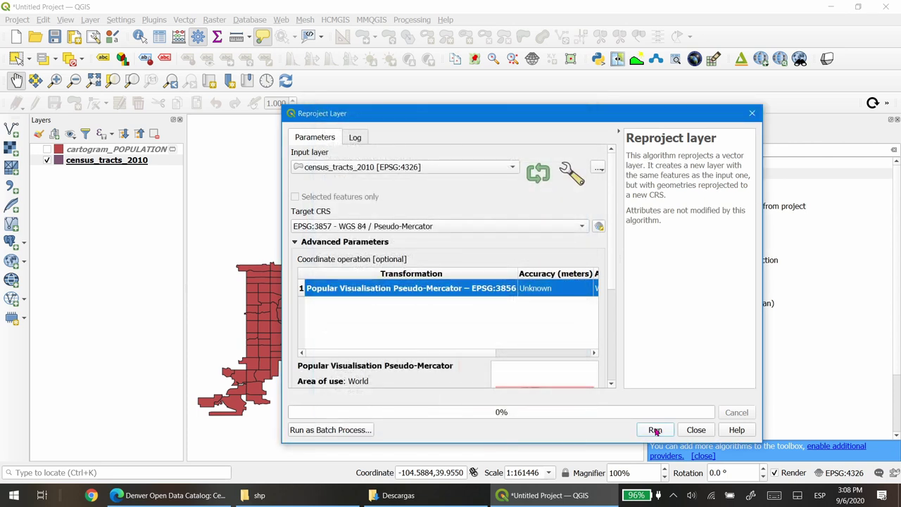
Run the reprojection of census_tracts_2010 into a temporary layer and close the tool
left_click_drag(611, 211, 613, 322)
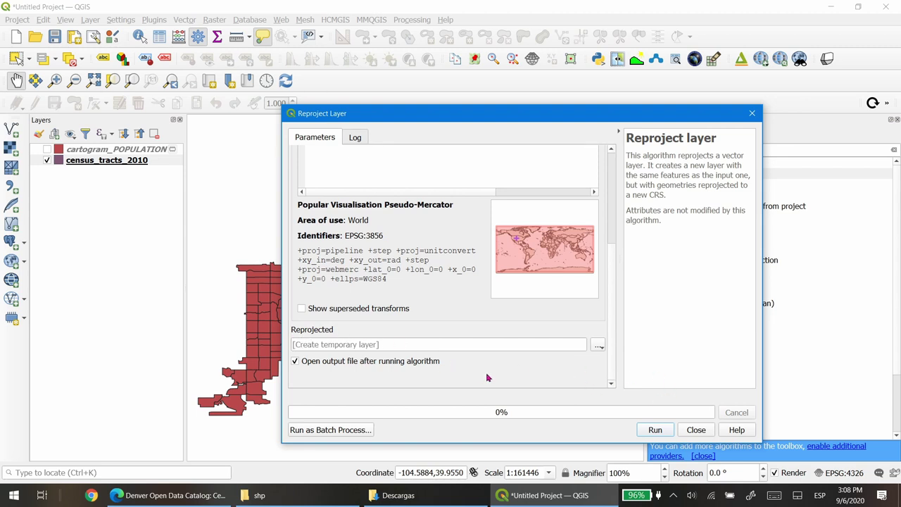
left_click(655, 430)
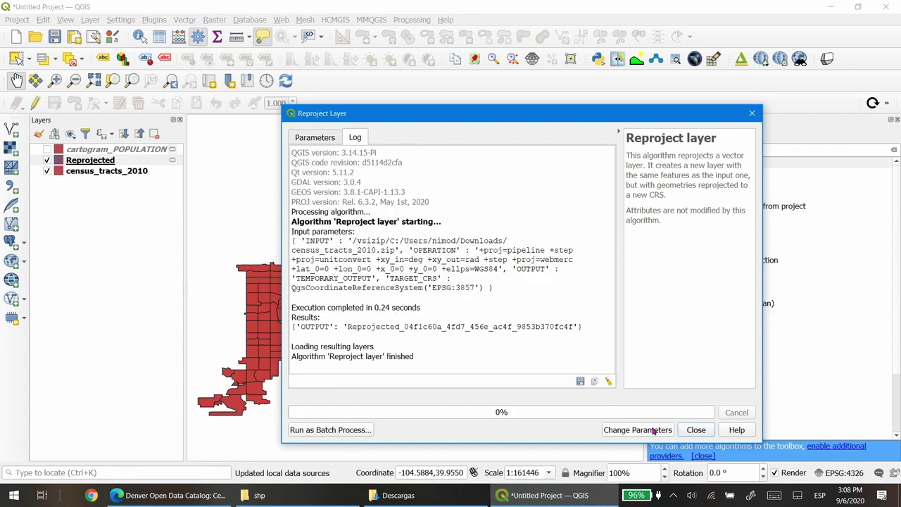
left_click(696, 430)
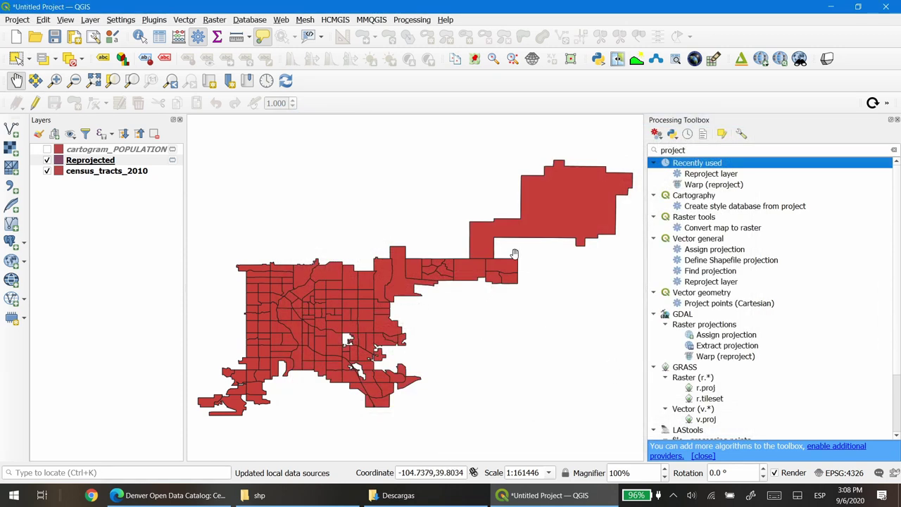
Rename the Reprojected layer as census_tracts_2010_reprojected
right_click(103, 162)
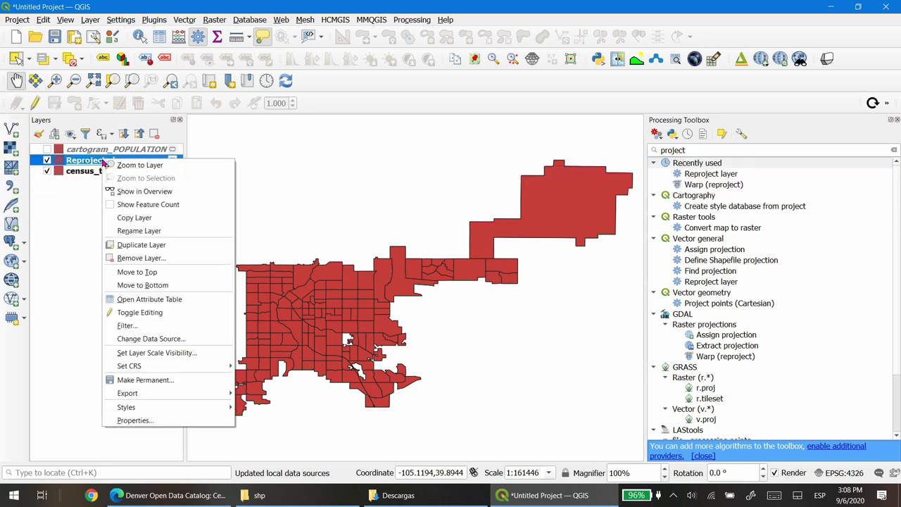
left_click(140, 232)
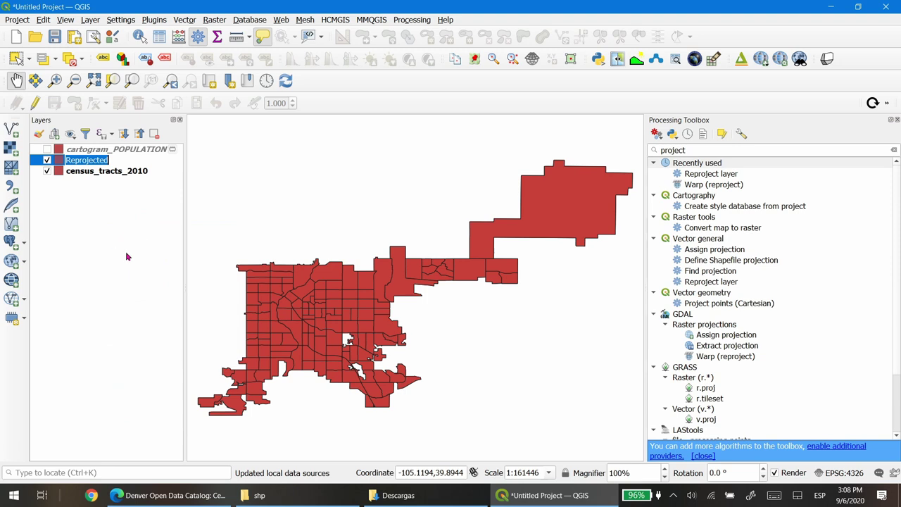
type("cen")
type("sus_tracts_")
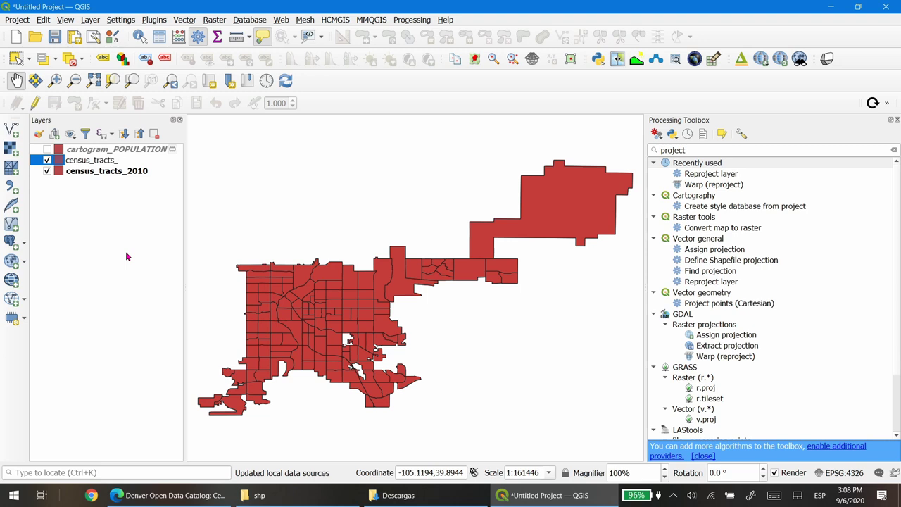
type("2010_reprojected")
left_click(125, 230)
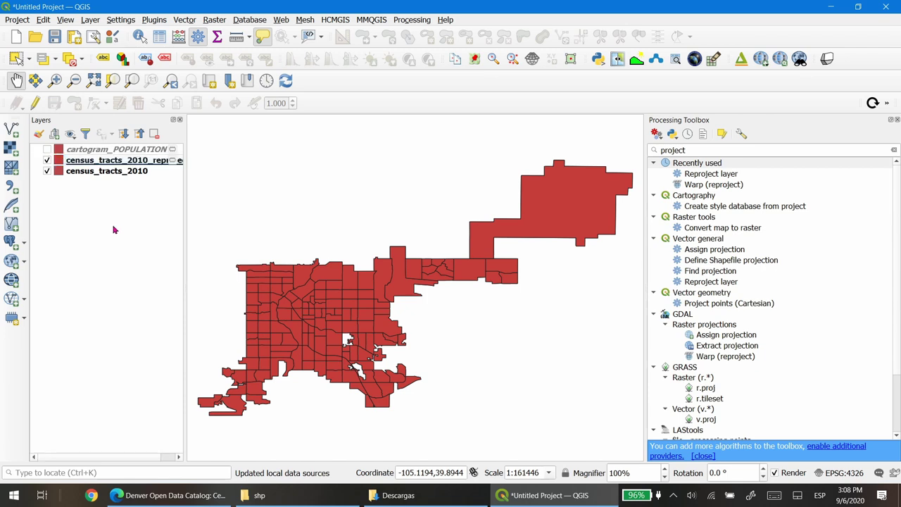
Hide the original census_tracts_2010 layer and check the CRS and units in the properties of census_tracts_2010_reprojected
left_click(47, 172)
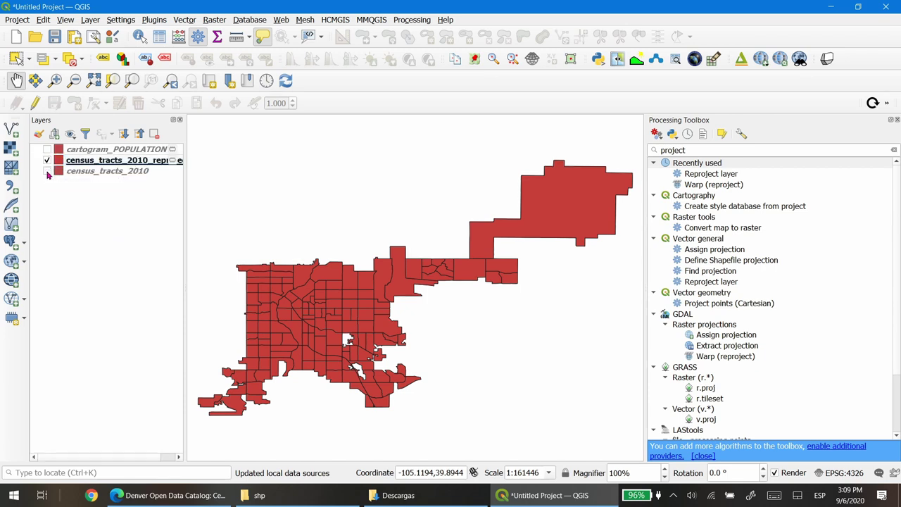
right_click(123, 162)
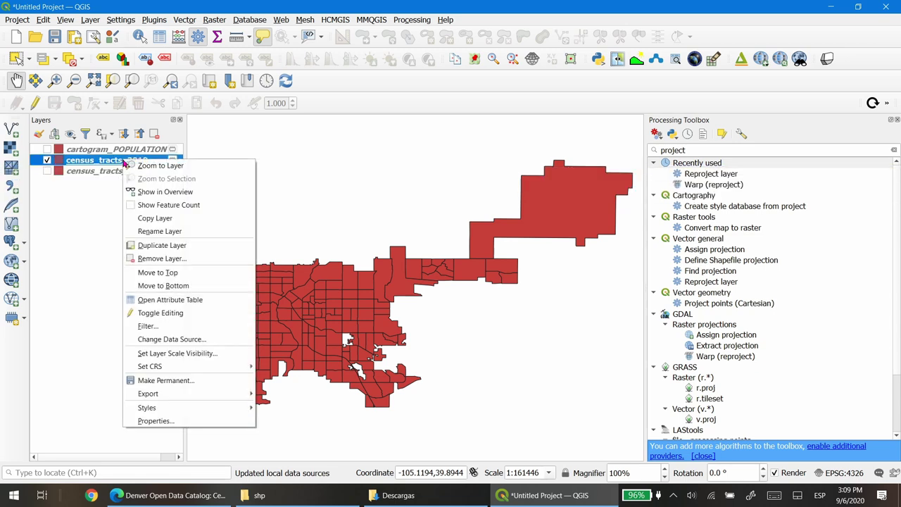
left_click(173, 421)
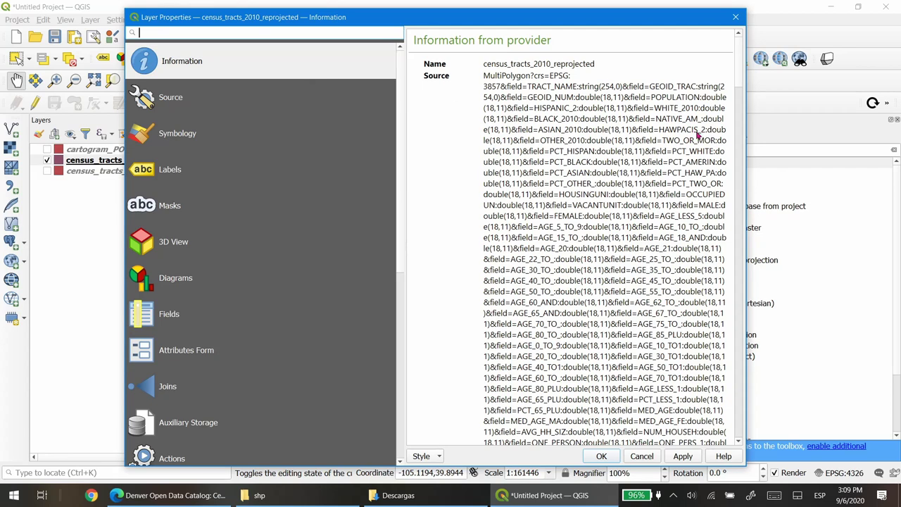
left_click(739, 50)
scroll(673, 169, "down", 15)
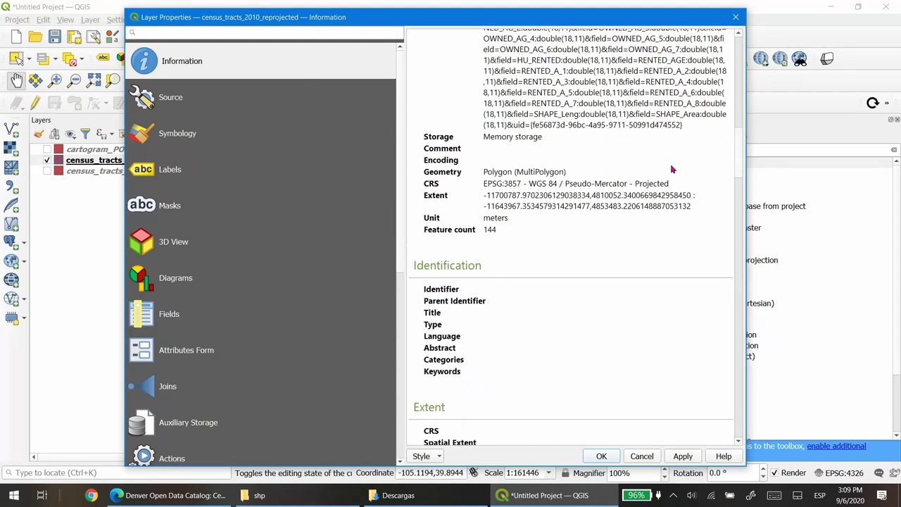
double_click(496, 219)
left_click(602, 456)
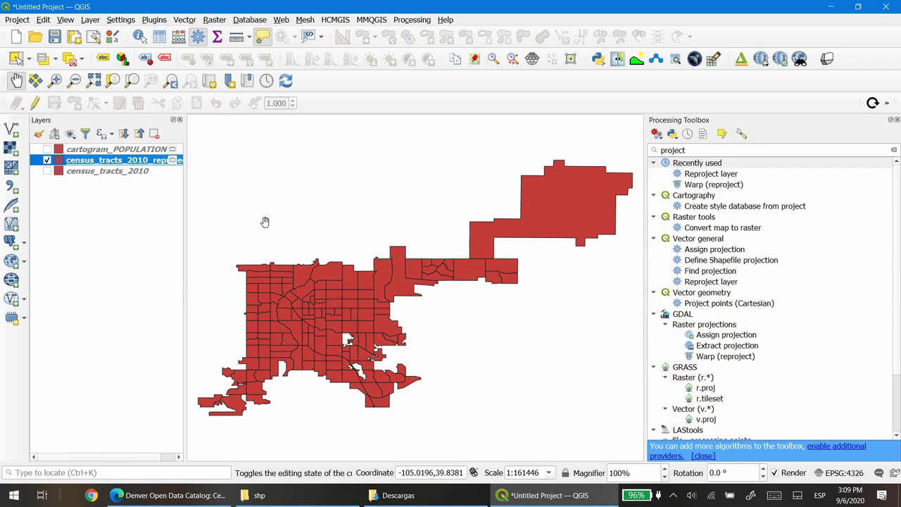
Open the styling of census_tracts_2010_reprojected, close the Processing Toolbox, and change the simple fill's symbol layer type to Geometry generator
right_click(116, 164)
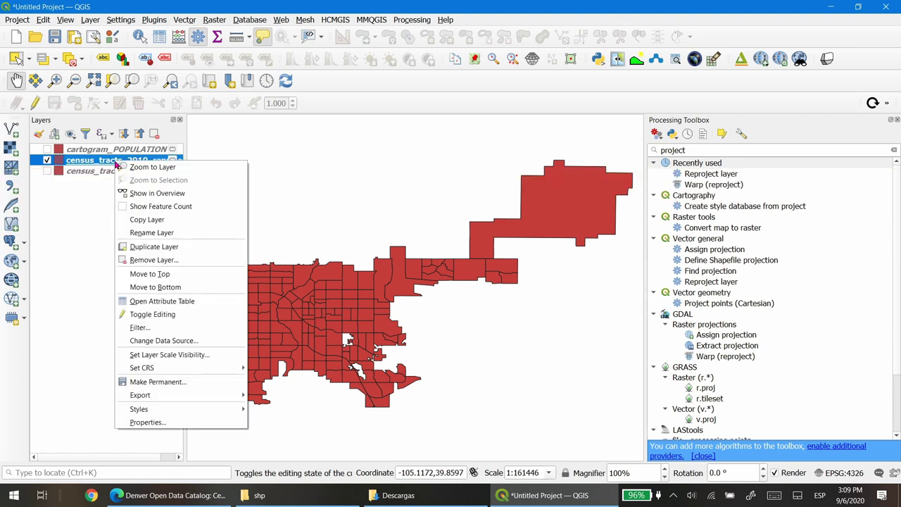
left_click(120, 167)
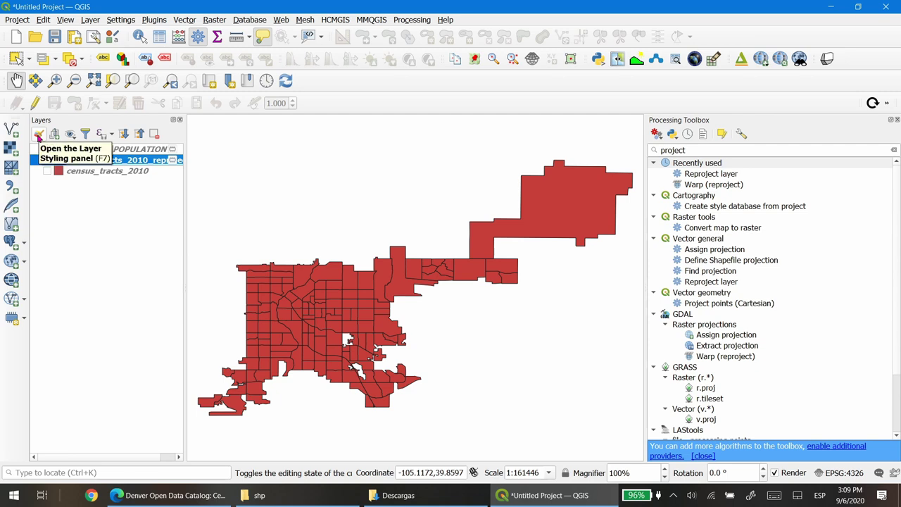
left_click(38, 136)
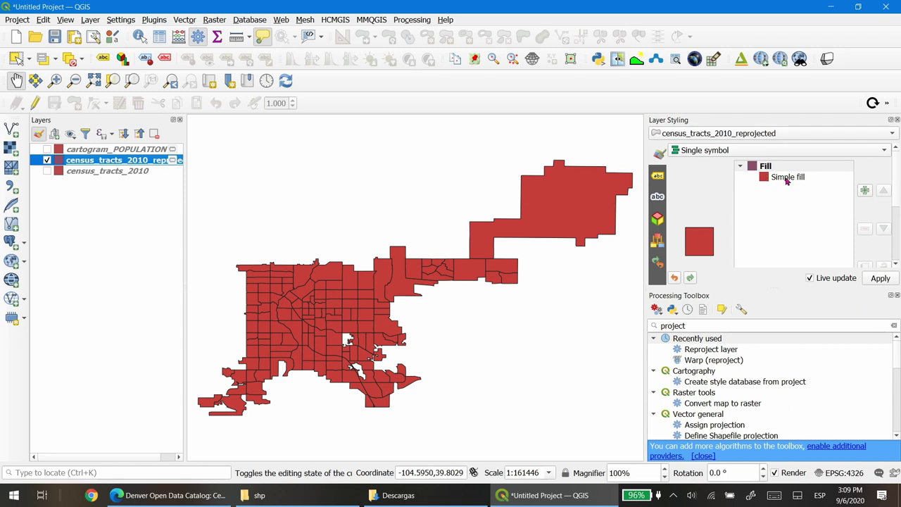
left_click(787, 178)
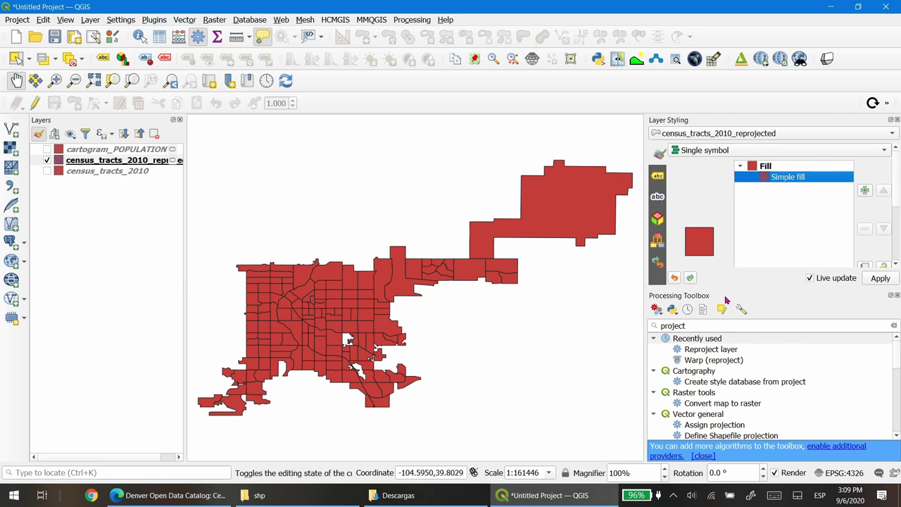
left_click(897, 296)
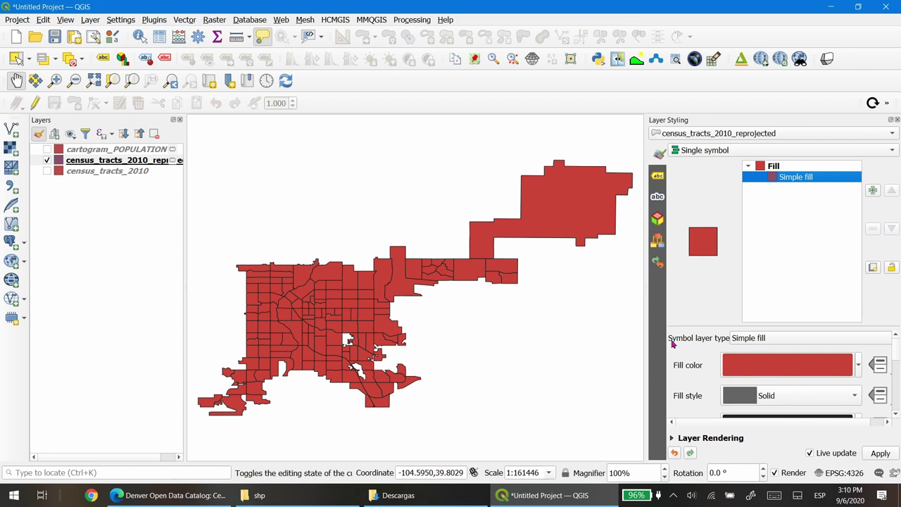
left_click(761, 339)
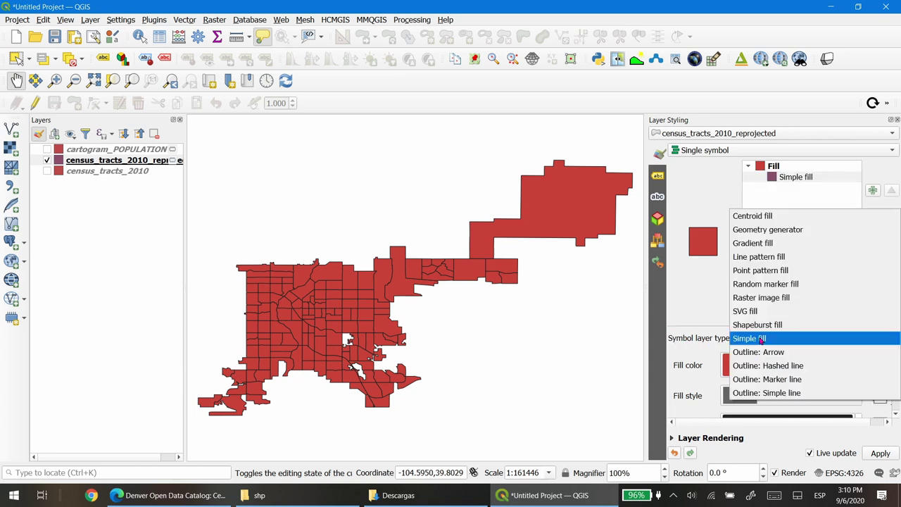
left_click(775, 229)
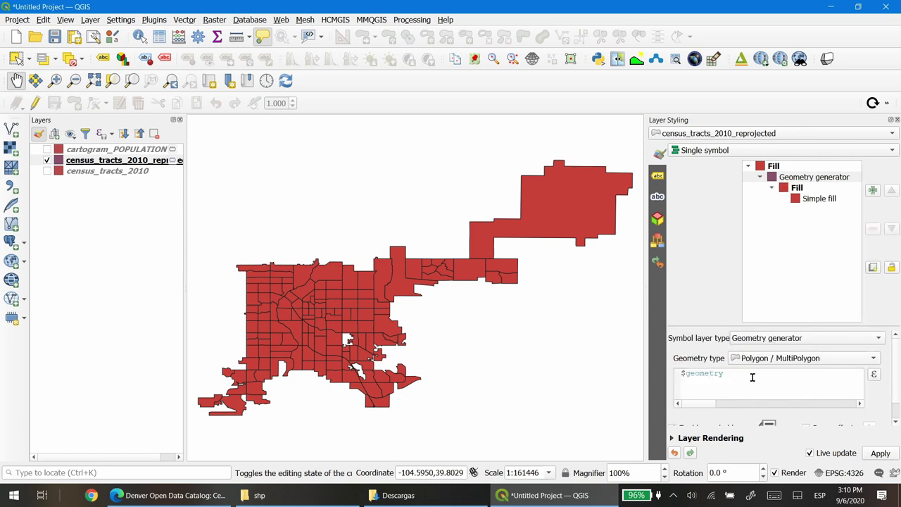
Enter the geometry generator expression buffer($geometry,100) for the reprojected census tracts
left_click(680, 374)
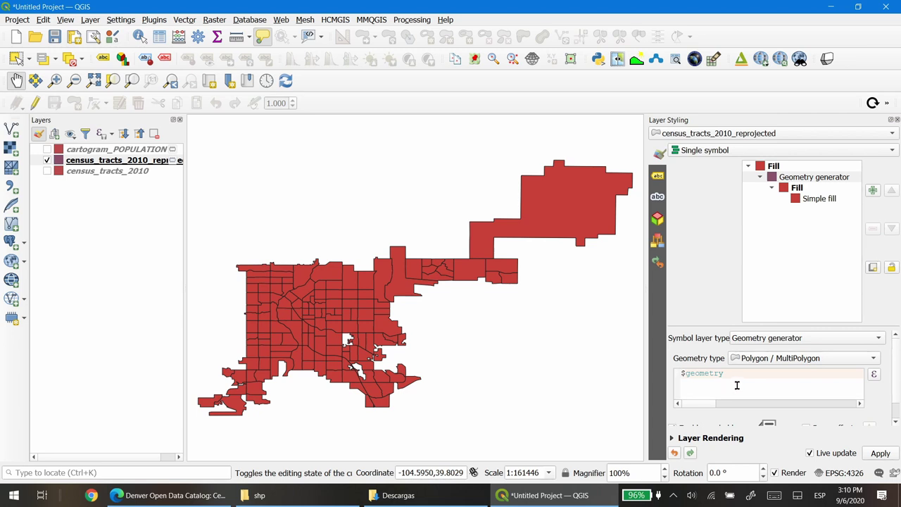
type("buffer")
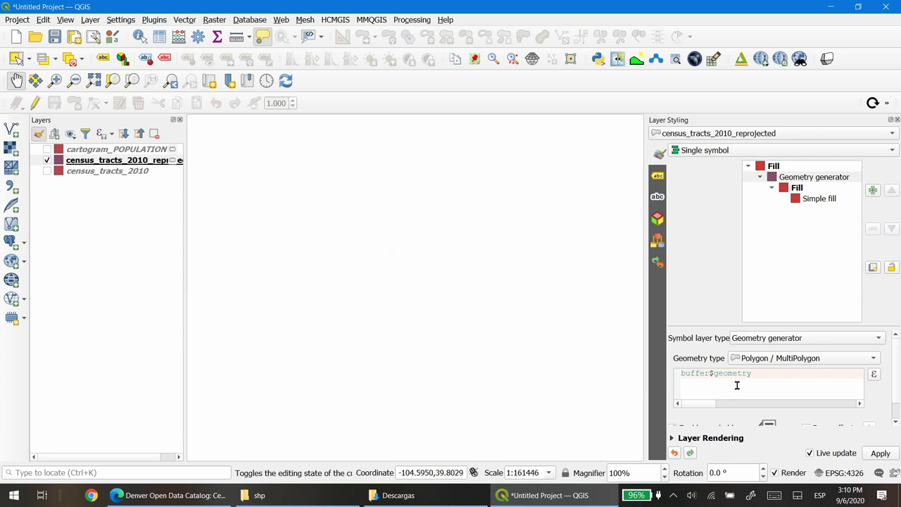
type("(")
left_click(765, 372)
type("100)")
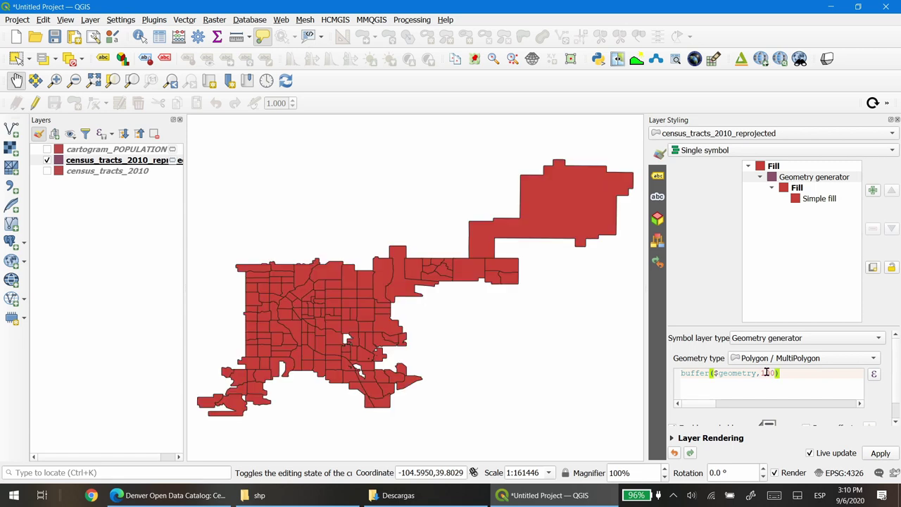
Change the buffer distance in the geometry generator expression to -100
left_click(766, 372)
type("0")
left_click(812, 392)
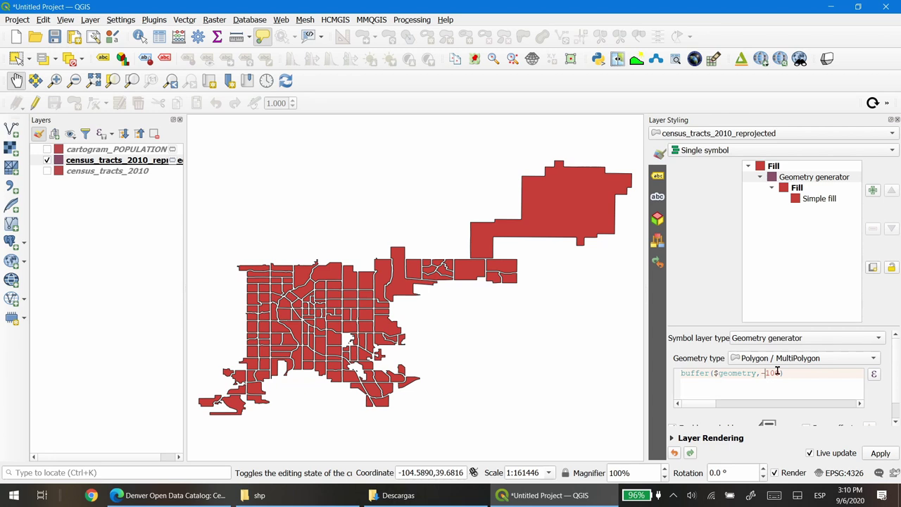
Open the buffer expression in the expression editor and replace its fixed distance with the POPULATION field
left_click_drag(780, 373, 763, 373)
left_click(874, 375)
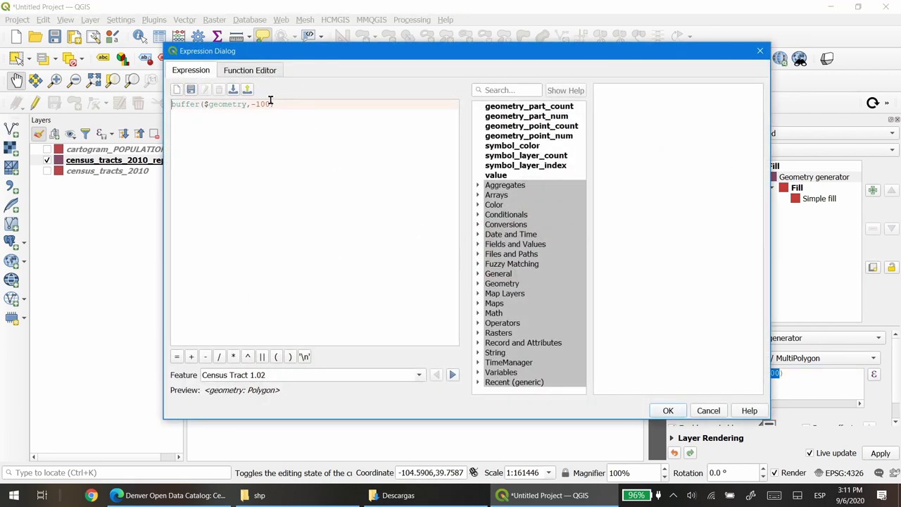
left_click_drag(272, 104, 251, 104)
key("BackSpace")
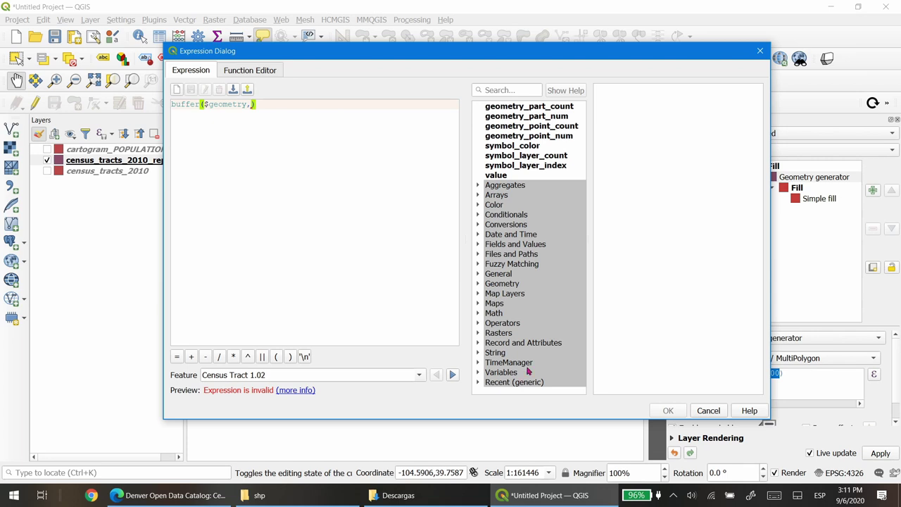
left_click(497, 246)
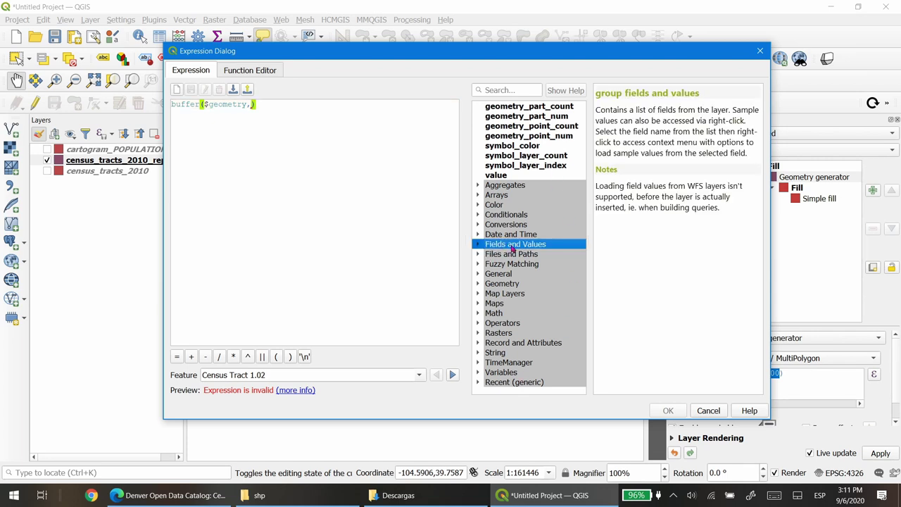
left_click(478, 245)
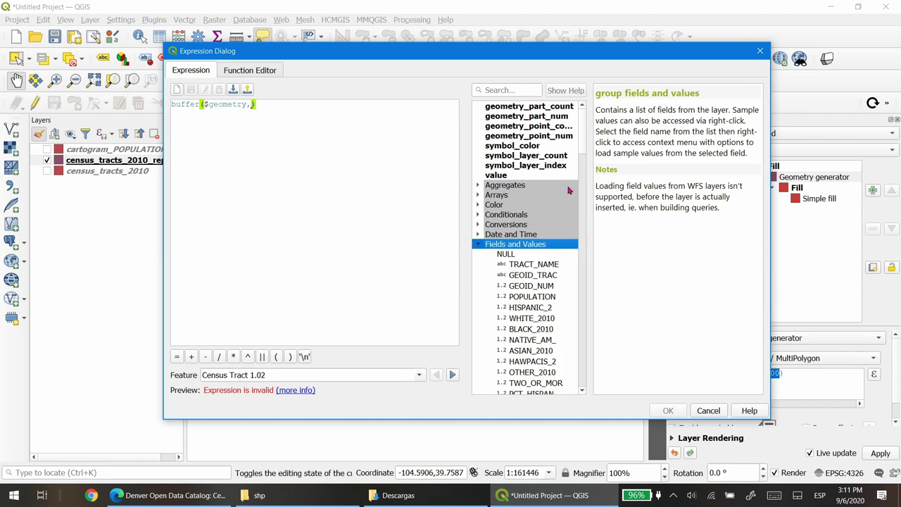
scroll(581, 133, "down", 3)
scroll(581, 142, "down", 1)
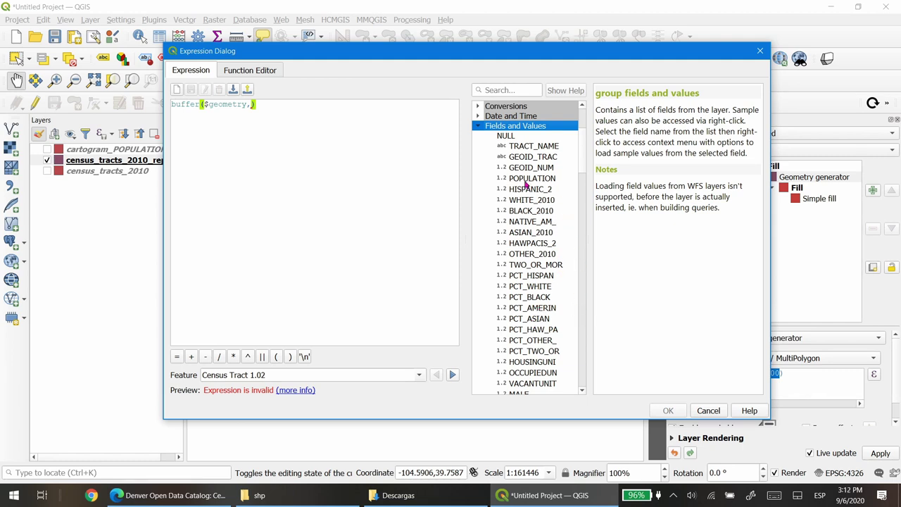
left_click(255, 106)
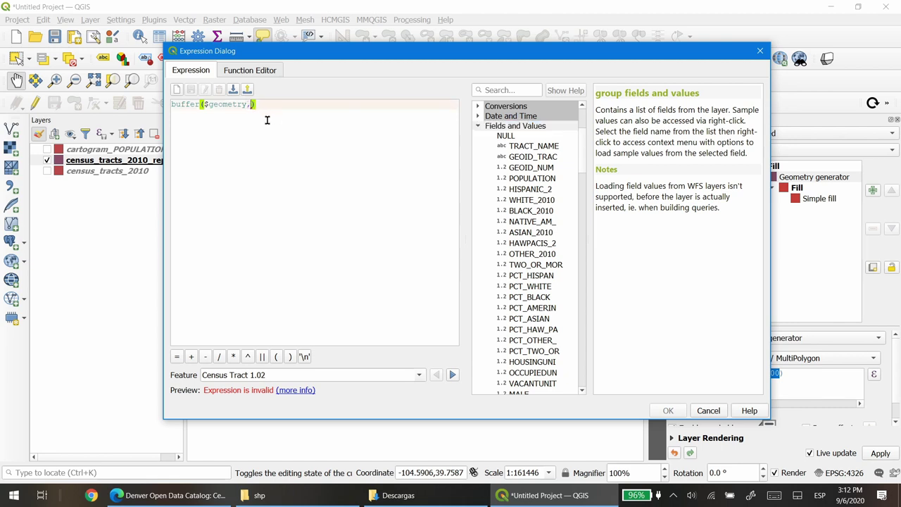
double_click(540, 182)
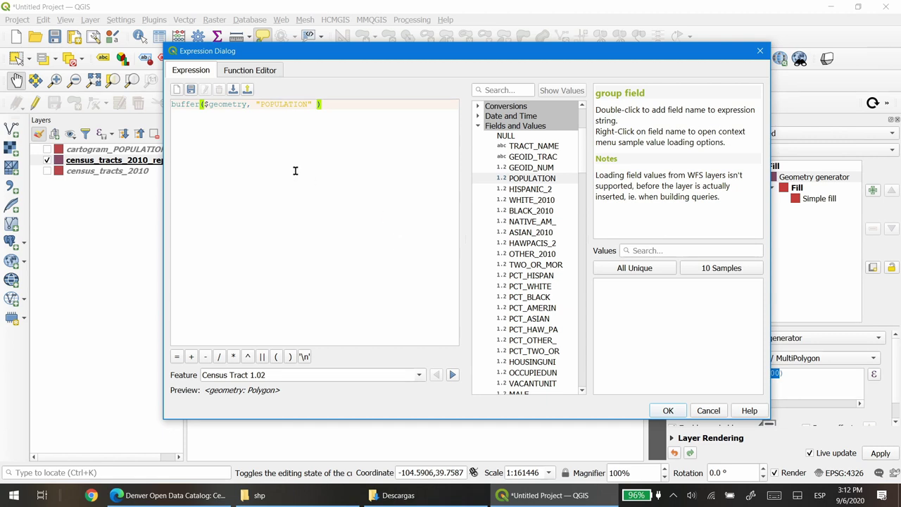
Make the buffer distance $area / "POPULATION" using the Geometry function $area, and apply the expression to the layer
left_click(255, 104)
left_click(479, 127)
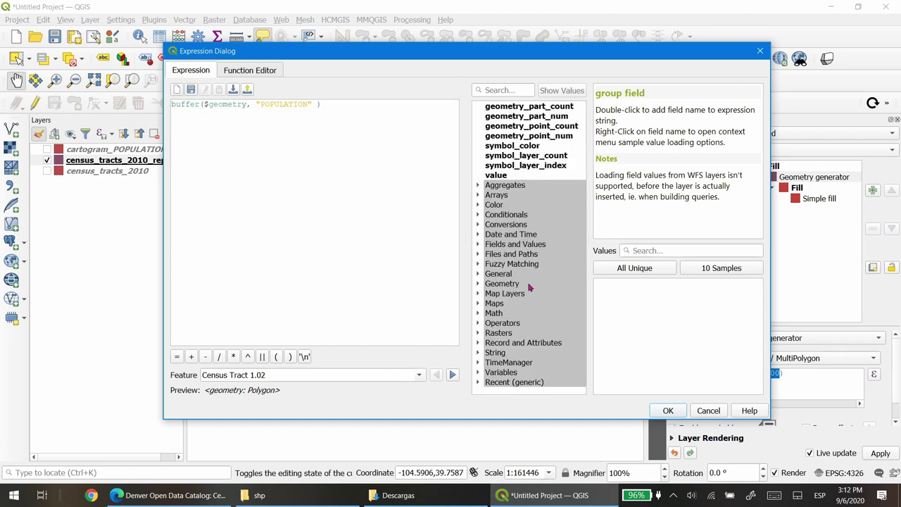
left_click(483, 284)
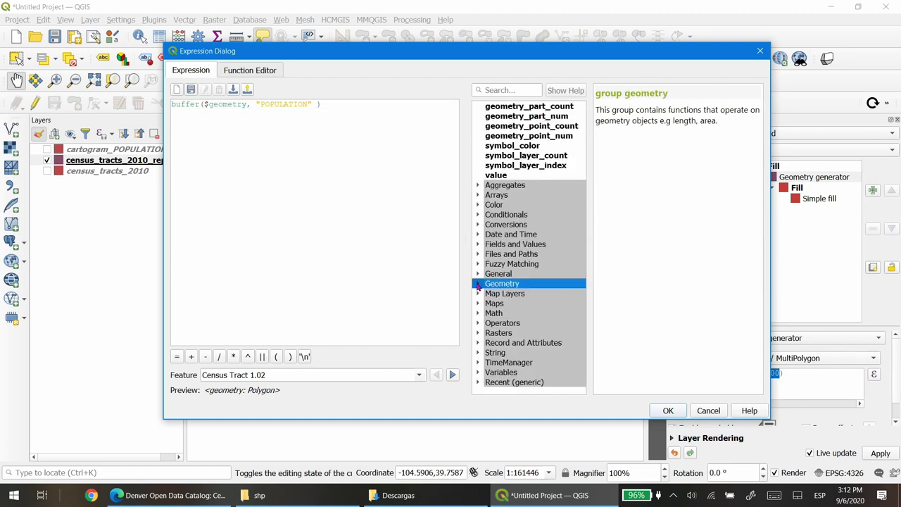
left_click(478, 284)
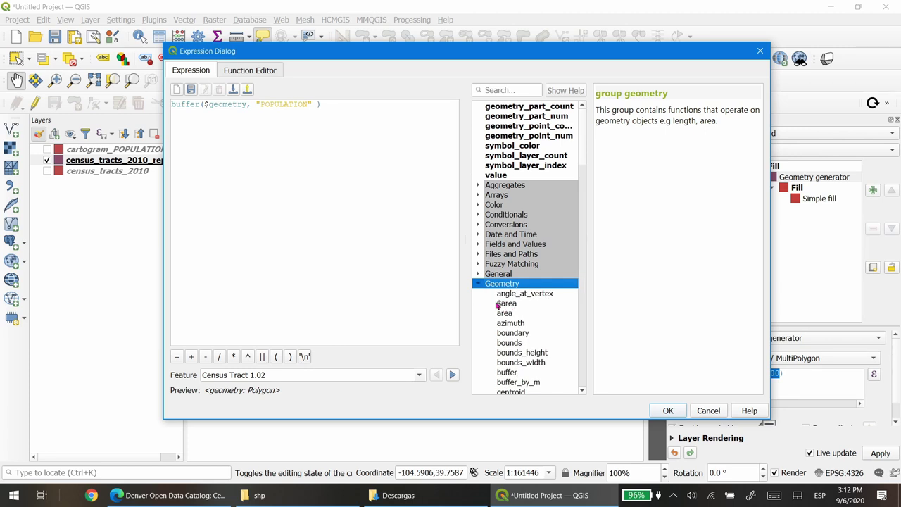
double_click(504, 304)
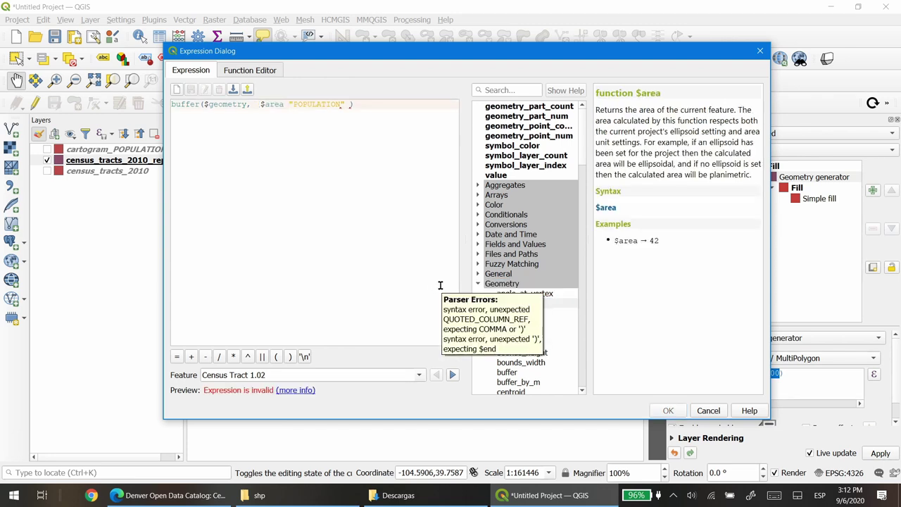
type("/")
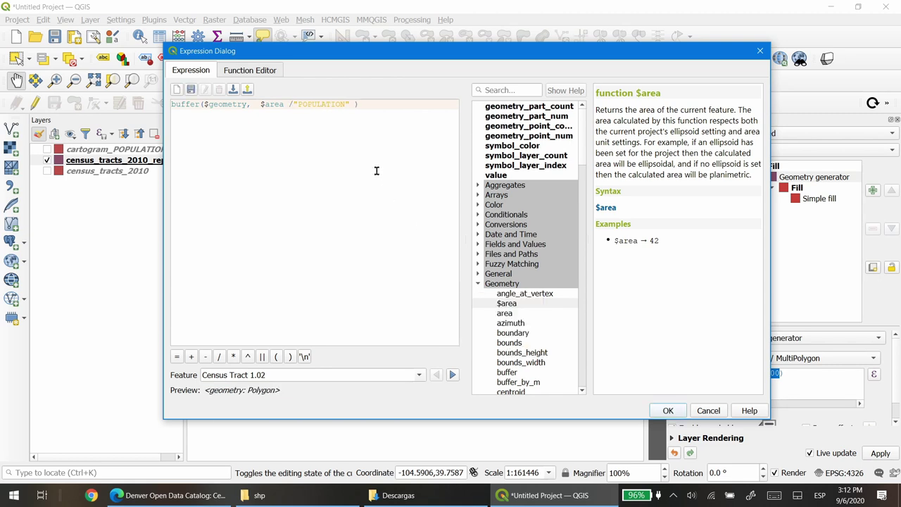
left_click(669, 413)
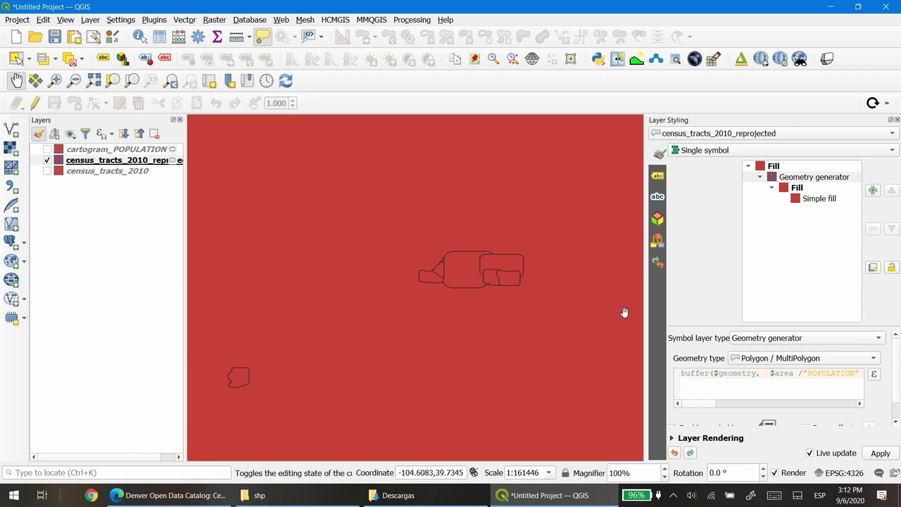
Make the $area / "POPULATION" buffer distance negative and divide it by 20
left_click(770, 374)
type("-")
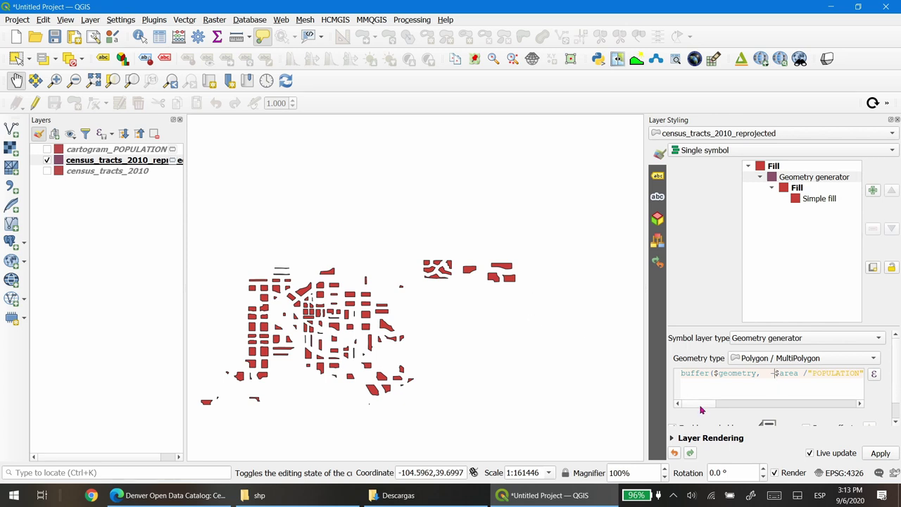
scroll(701, 407, "right", 2)
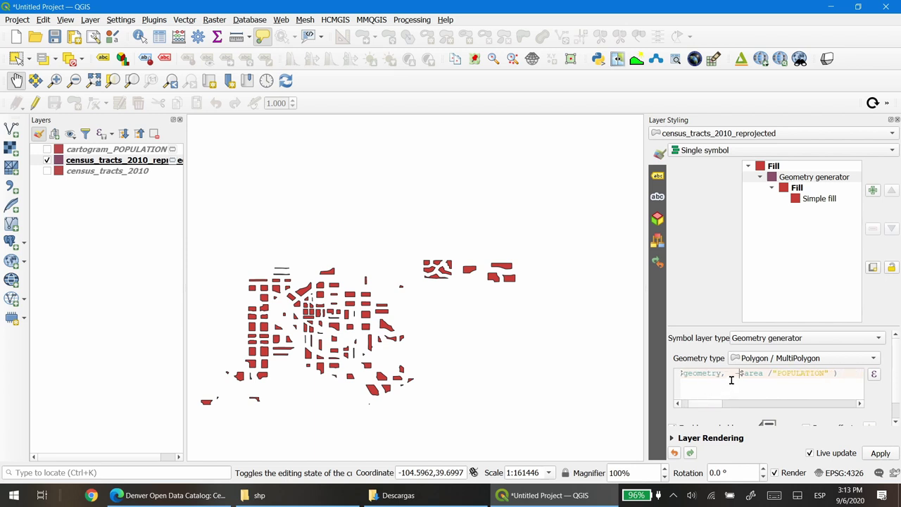
left_click(829, 373)
left_click(736, 374)
type("-")
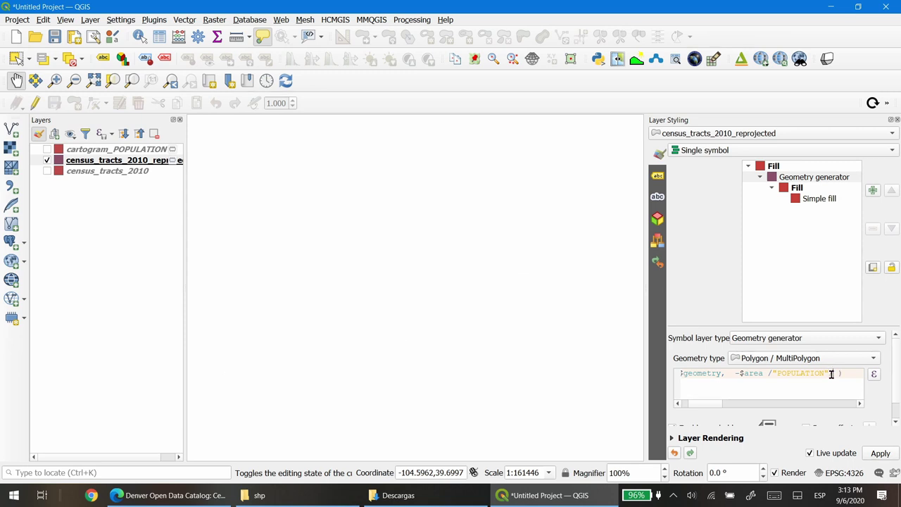
type(" *20")
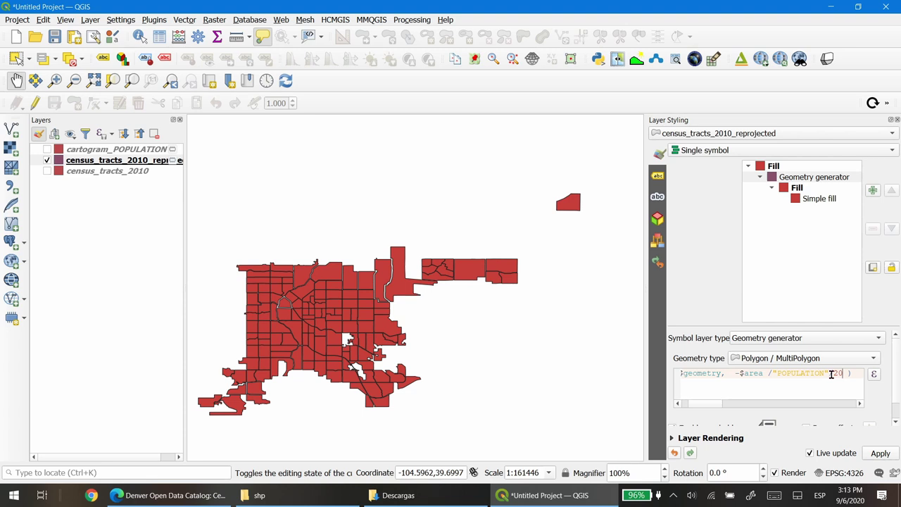
Try 15 as the final divisor in the buffer distance, and set it to 10
key("BackSpace")
type("15")
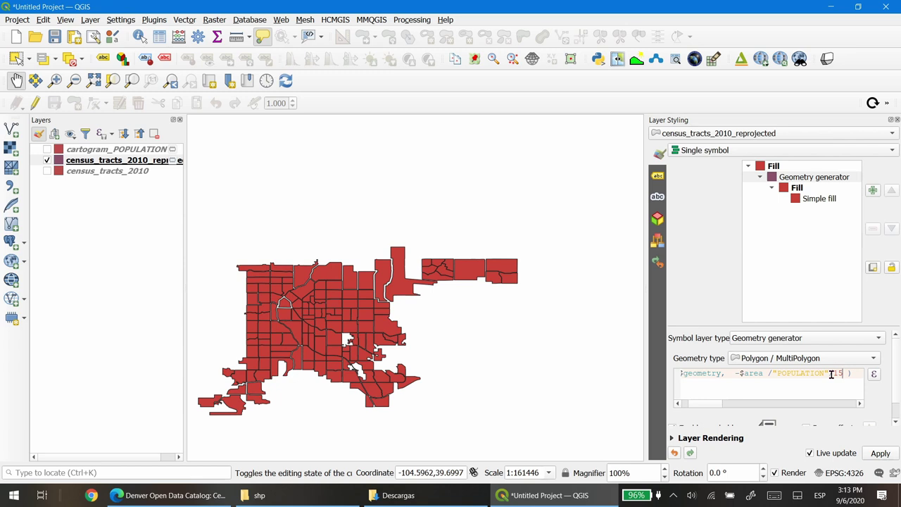
key("BackSpace")
type("20")
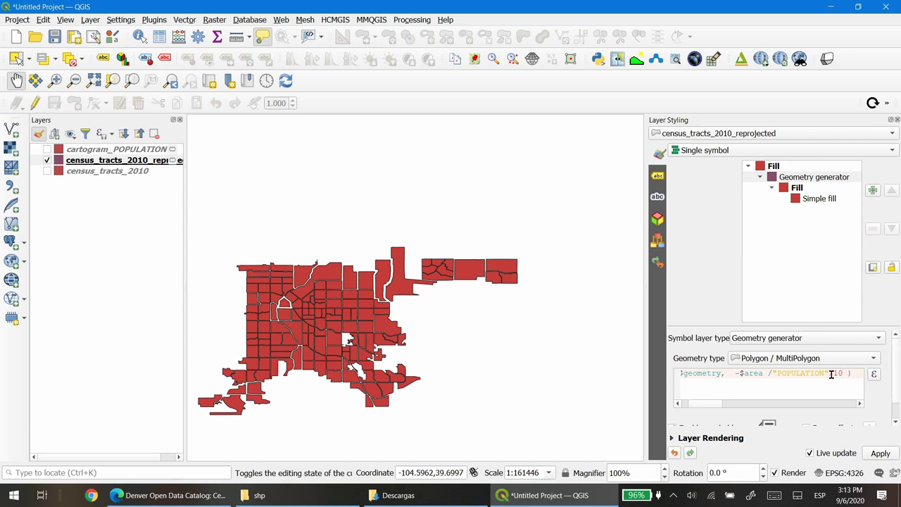
Set the final divisor of the census tract buffer distance to 5
key("BackSpace")
key("BackSpace")
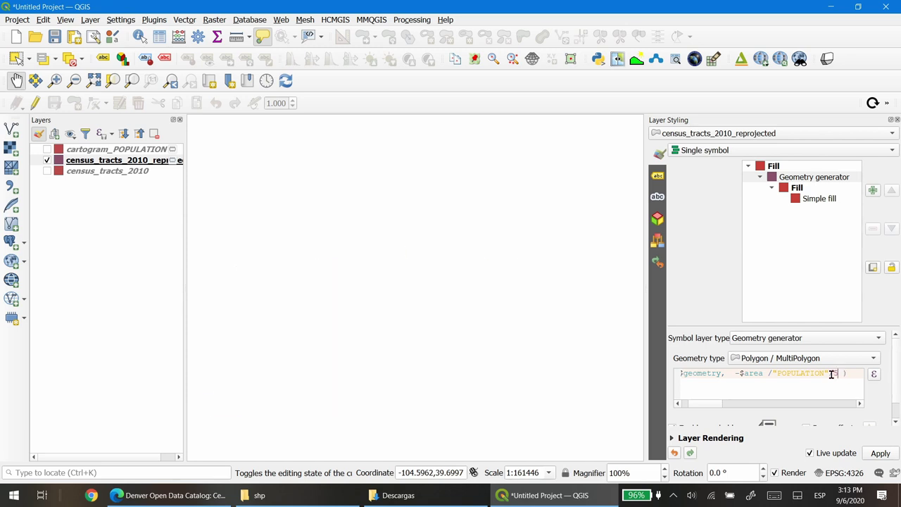
type("5")
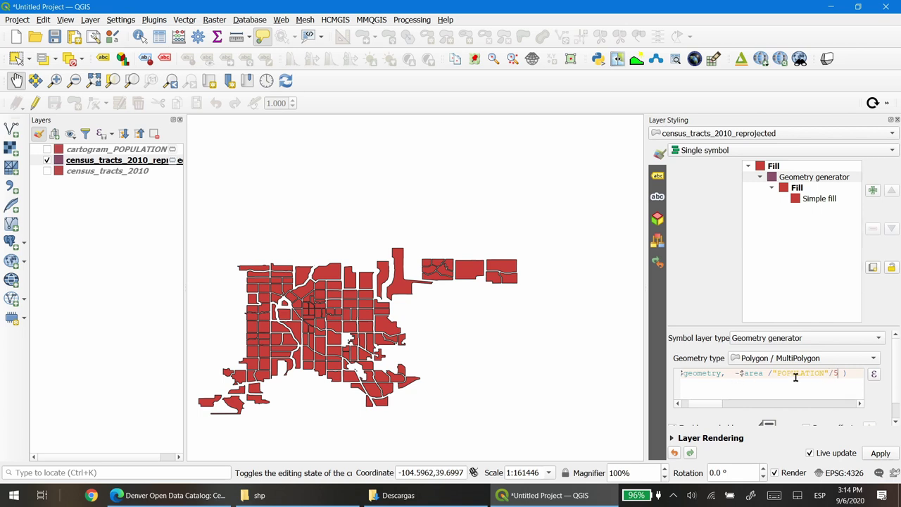
Copy the entire buffer expression of the geometry generator and close the layer styling settings
mouse_move(706, 407)
left_mouse_down()
mouse_move(687, 406)
mouse_move(717, 405)
left_mouse_up()
left_click_drag(848, 373, 674, 373)
right_click(717, 374)
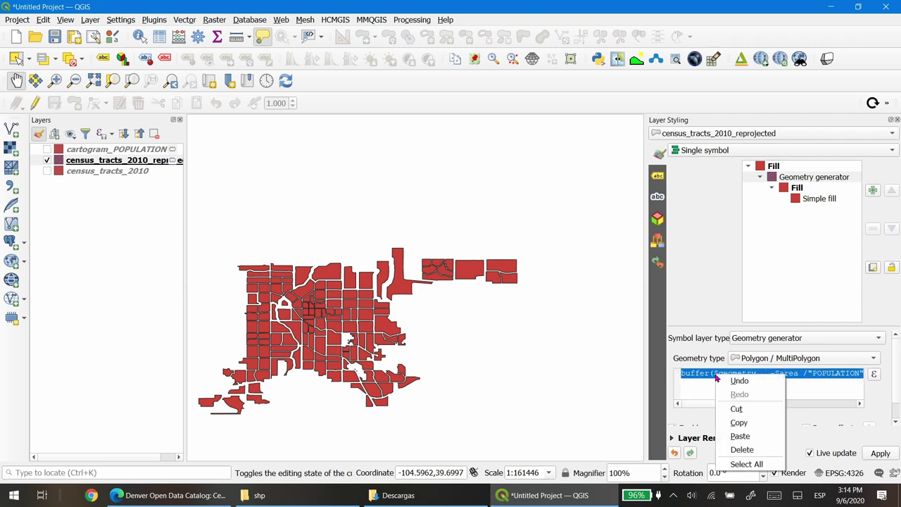
left_click(746, 424)
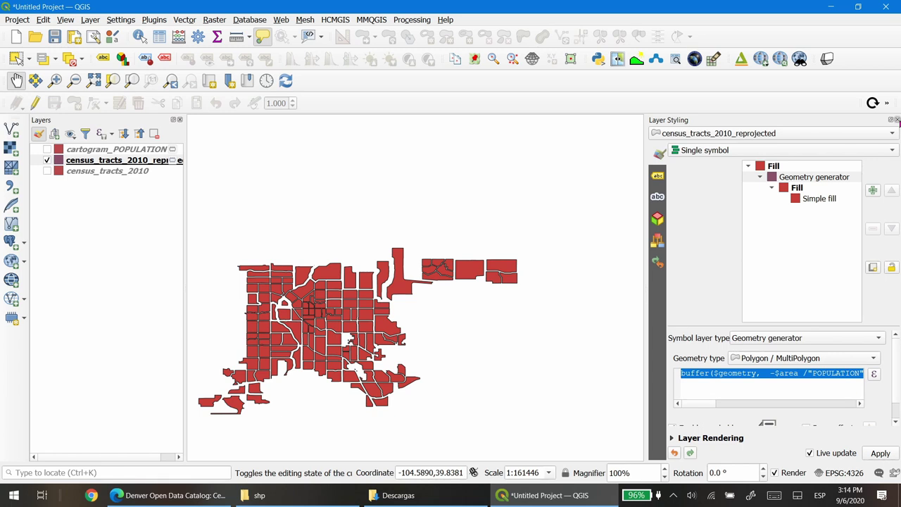
left_click(897, 121)
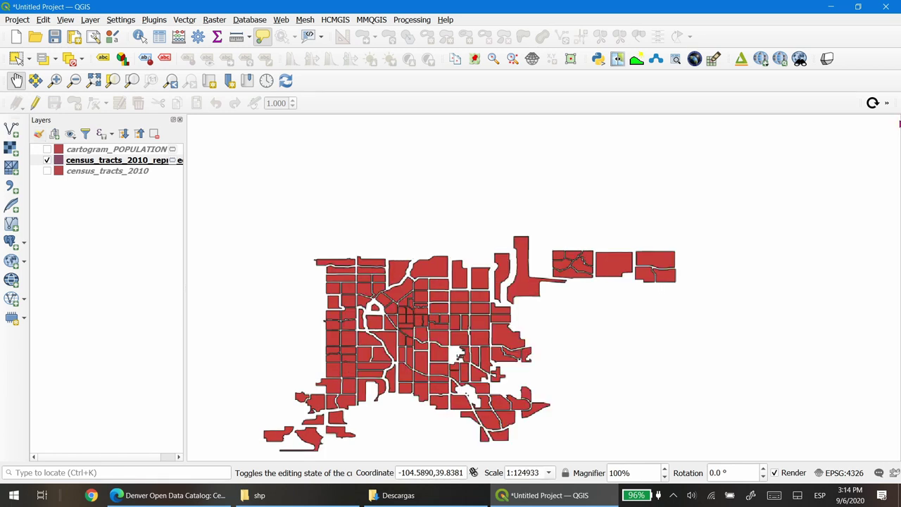
Search the processing tools for "geomet" and open Geometry by expression
left_click(408, 21)
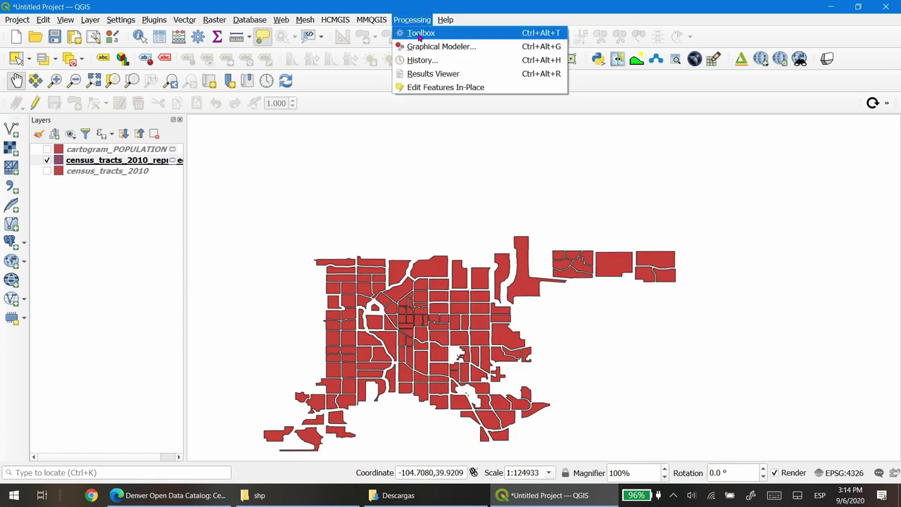
left_click(420, 34)
double_click(678, 150)
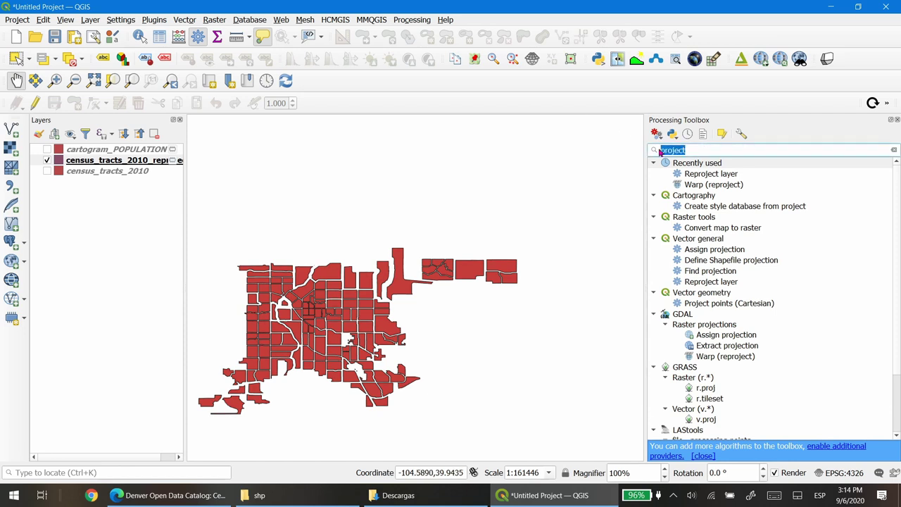
type("geomet")
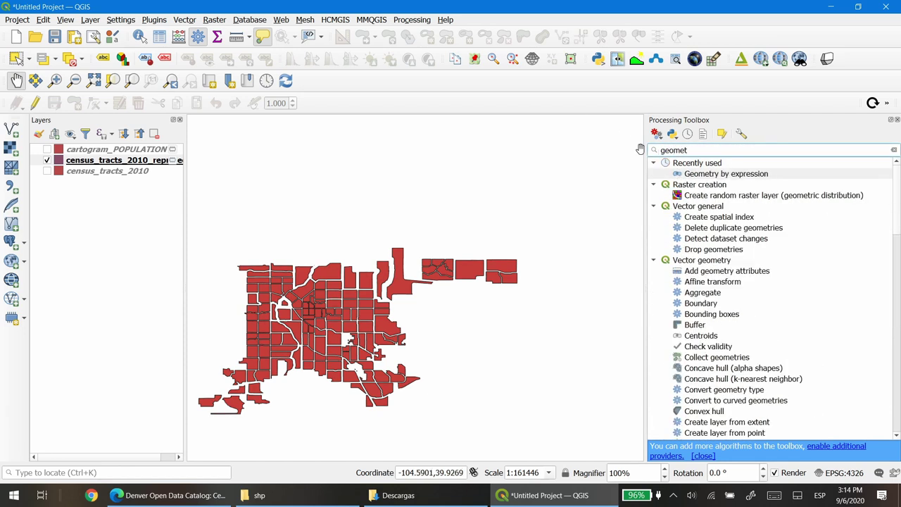
double_click(732, 175)
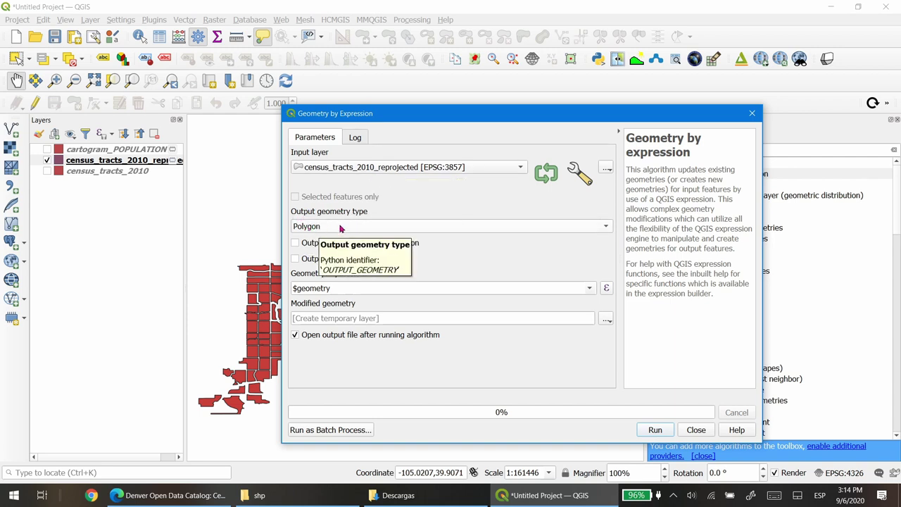
Run Geometry by expression on census_tracts_2010_reprojected with buffer($geometry, -$area /"POPULATION"/5 ) as the geometry expression, producing a temporary polygon layer
left_click(336, 288)
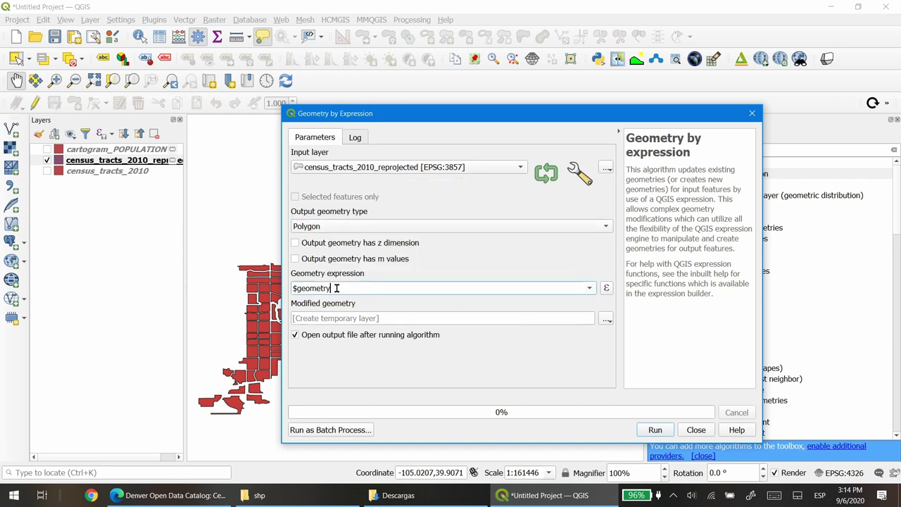
left_click_drag(336, 288, 291, 288)
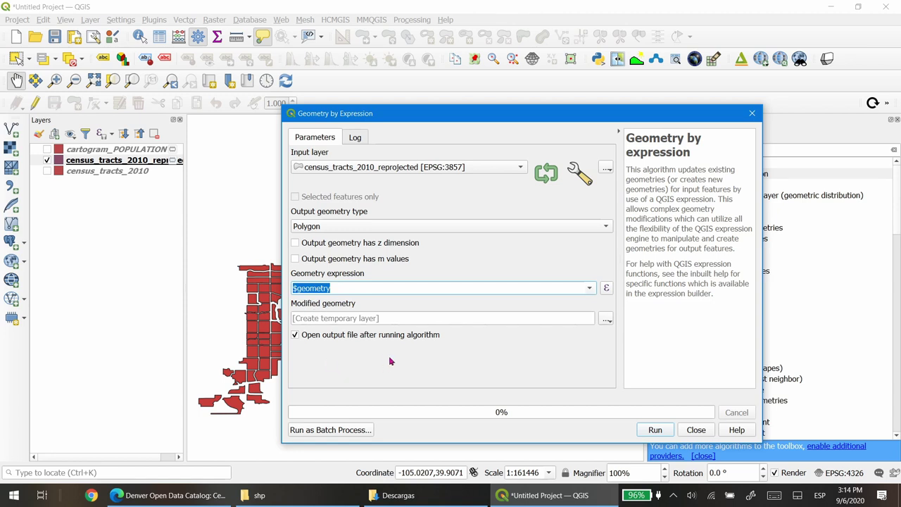
key("ctrl+v")
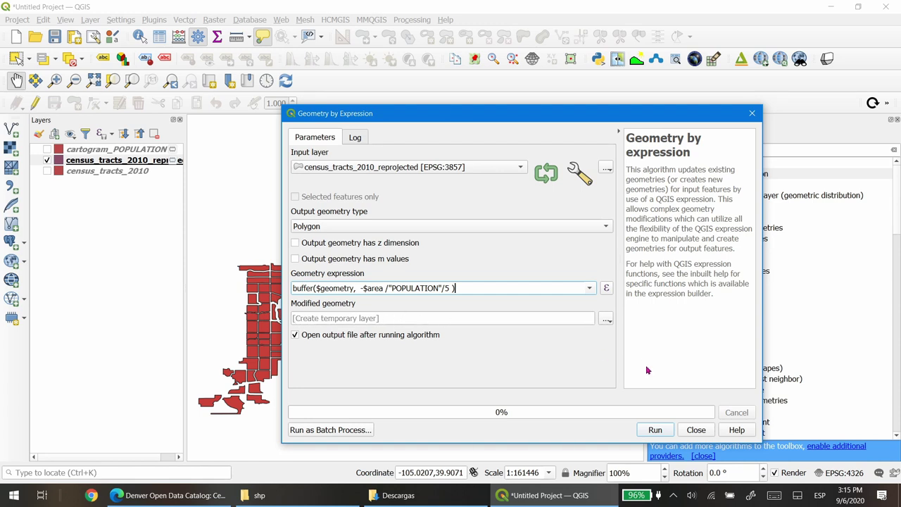
left_click(655, 430)
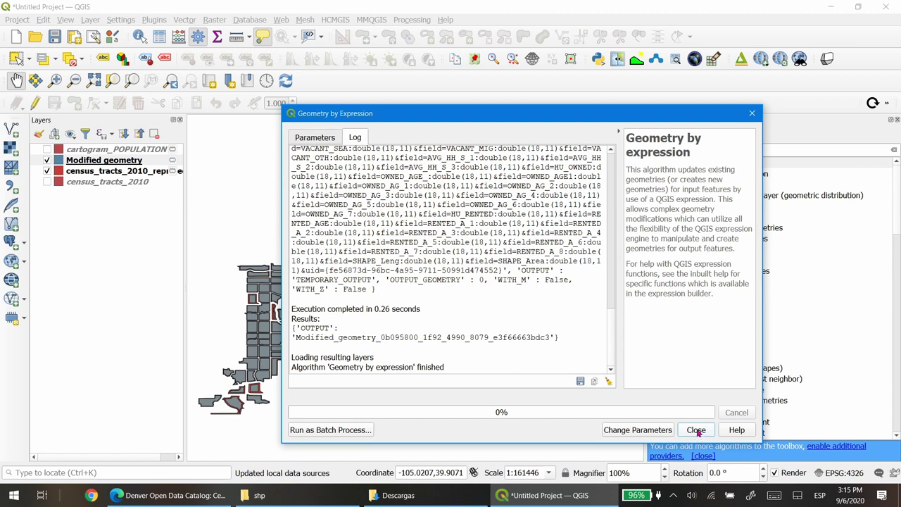
left_click(696, 430)
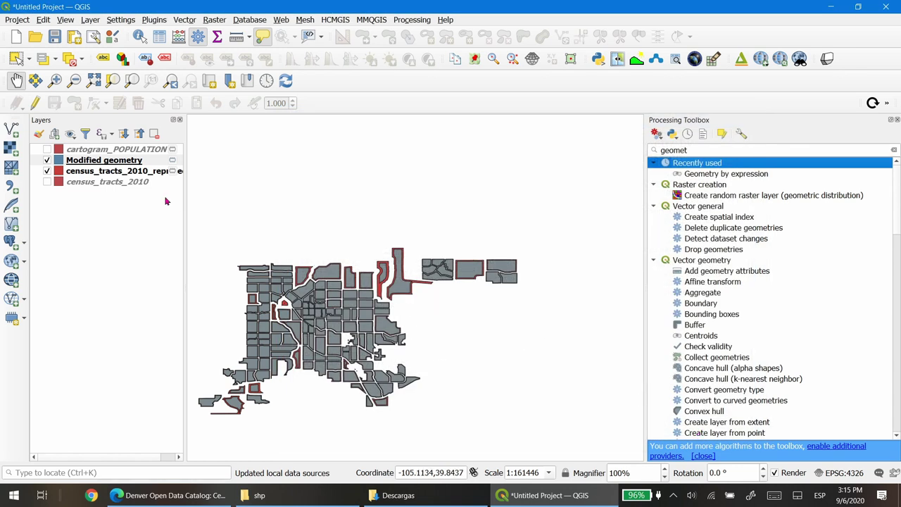
Clear the geometry generator expression of the census_tracts_2010_reprojected layer and hide that layer
left_click(88, 173)
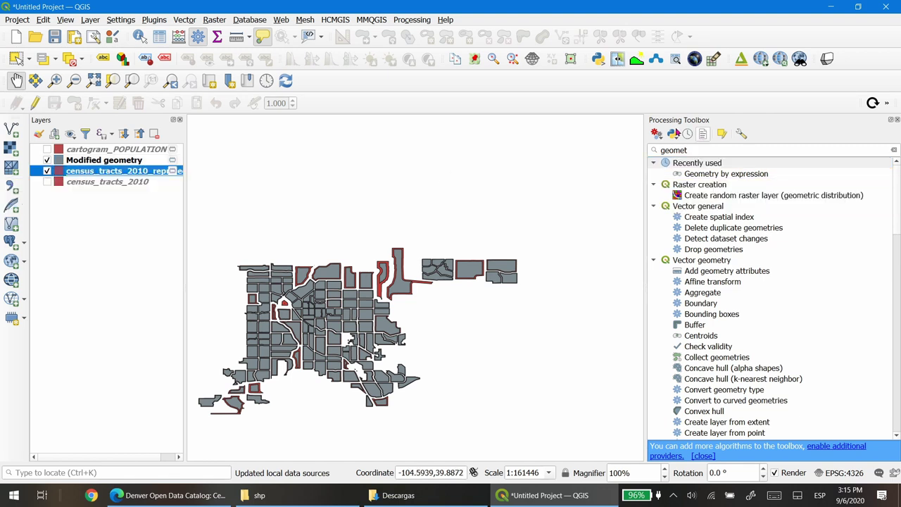
left_click(38, 135)
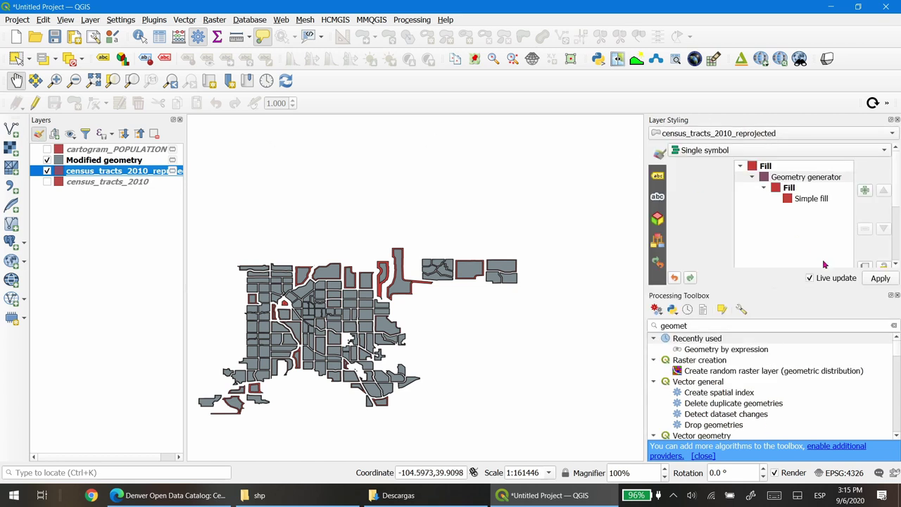
left_click(806, 177)
left_click(896, 296)
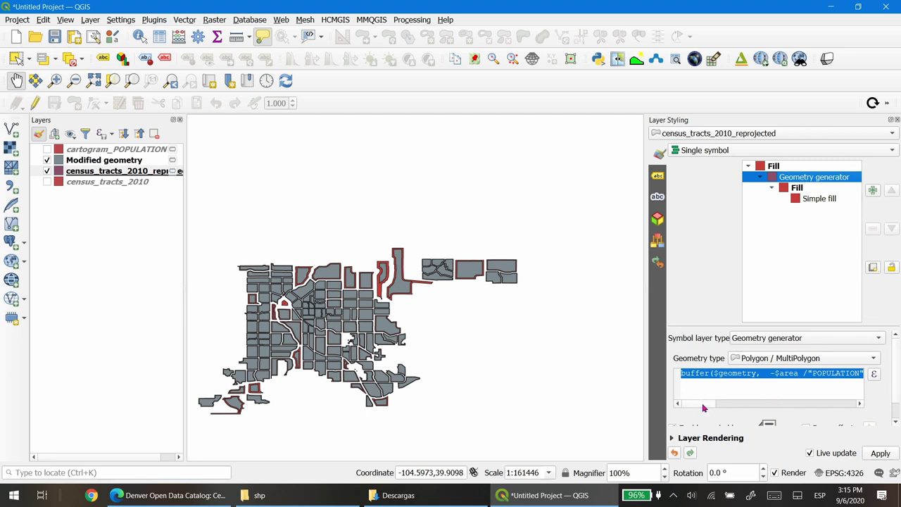
left_click_drag(704, 404, 725, 404)
left_click(813, 376)
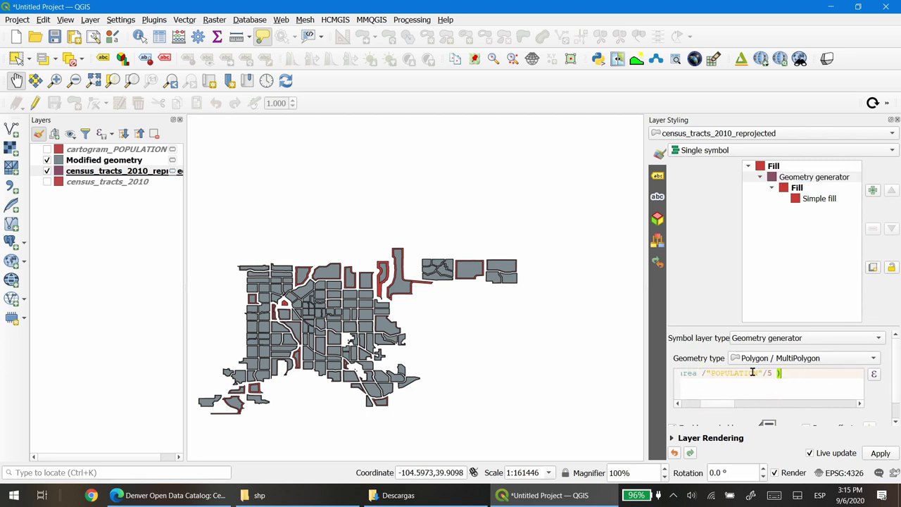
left_click_drag(754, 372, 640, 374)
key("BackSpace")
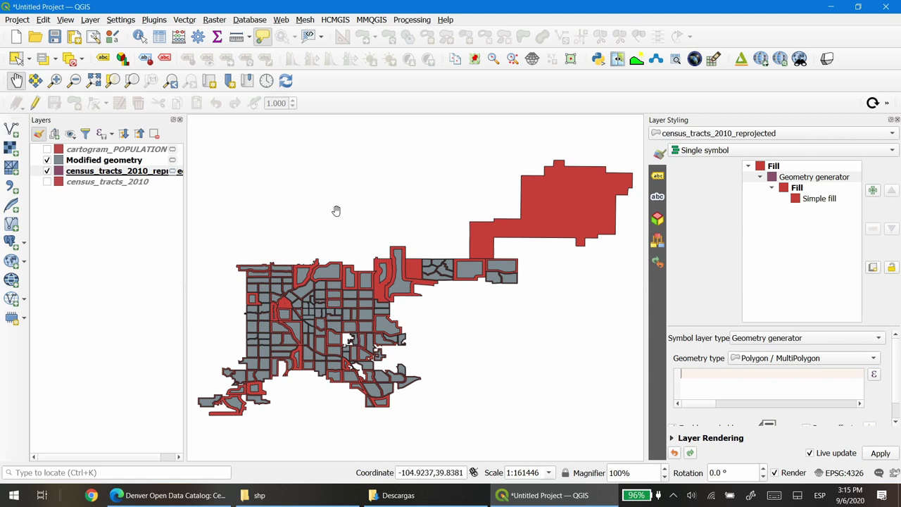
left_click(46, 171)
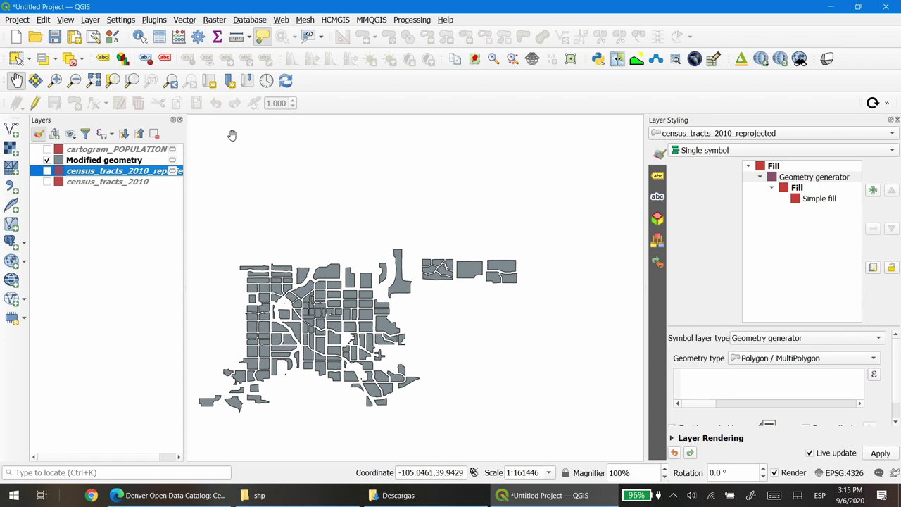
Switch the Modified geometry layer to Graduated symbology based on the POPULATION field
left_click(101, 161)
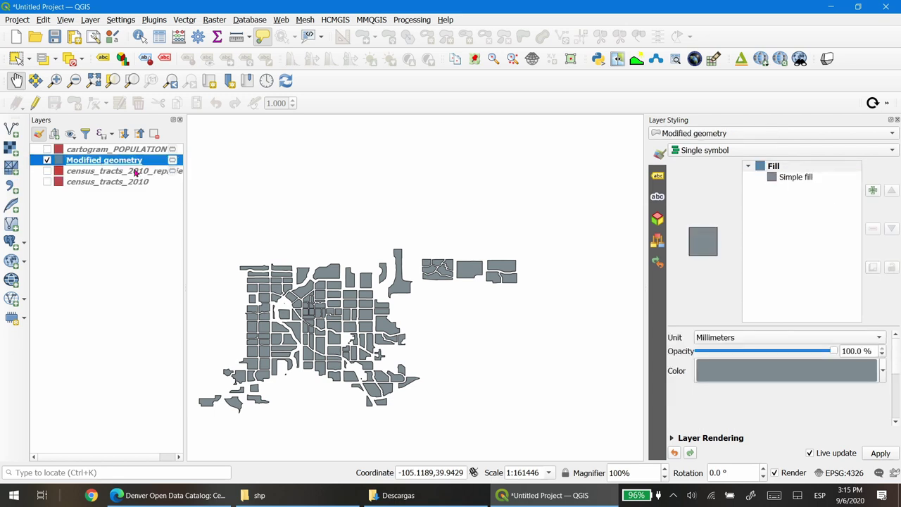
left_click(736, 152)
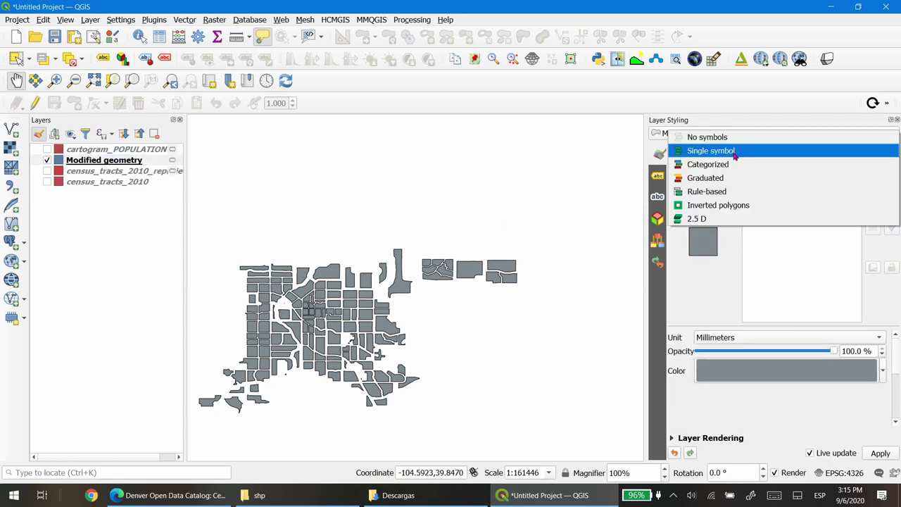
left_click(727, 178)
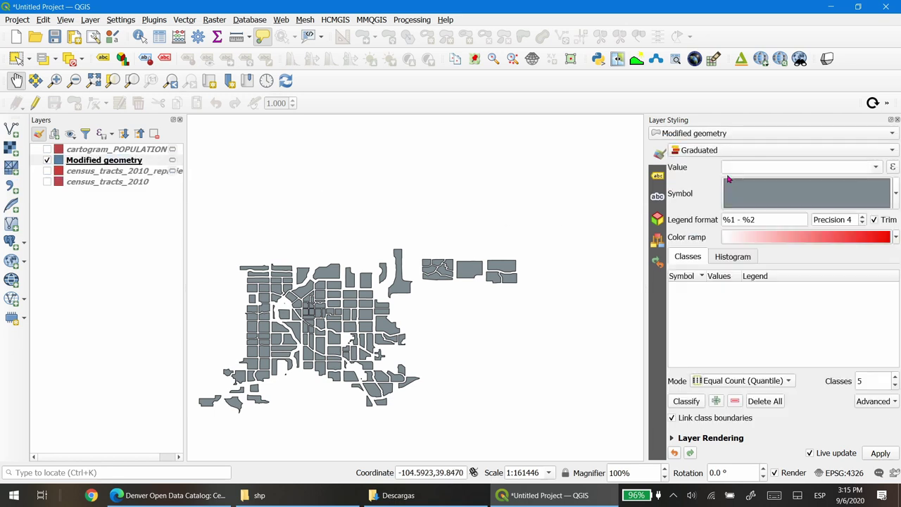
left_click(877, 168)
left_click(782, 196)
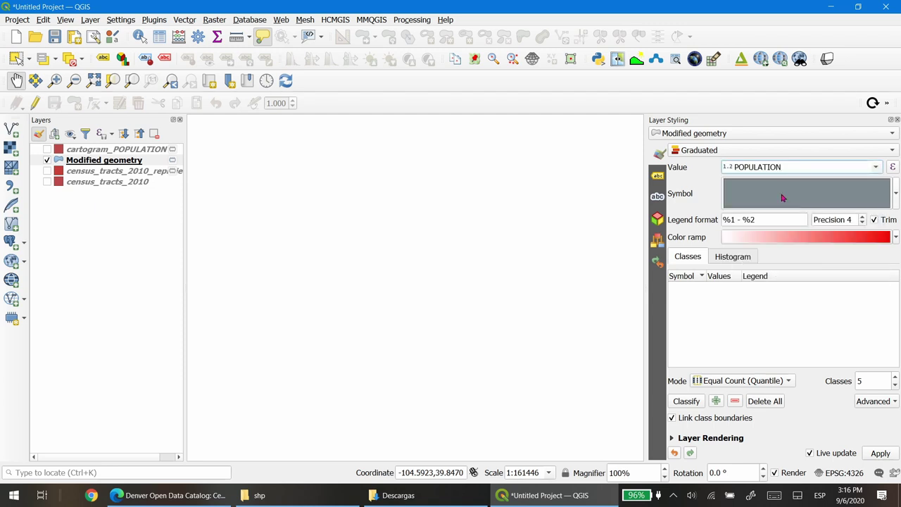
Apply the Greens color ramp to the graduated layer and classify it into 5 Equal Count (Quantile) classes
left_click(896, 238)
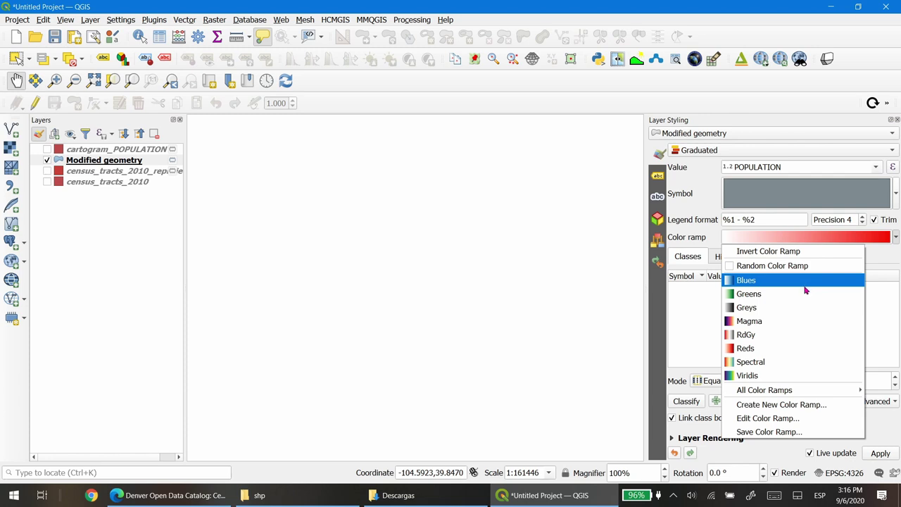
left_click(765, 295)
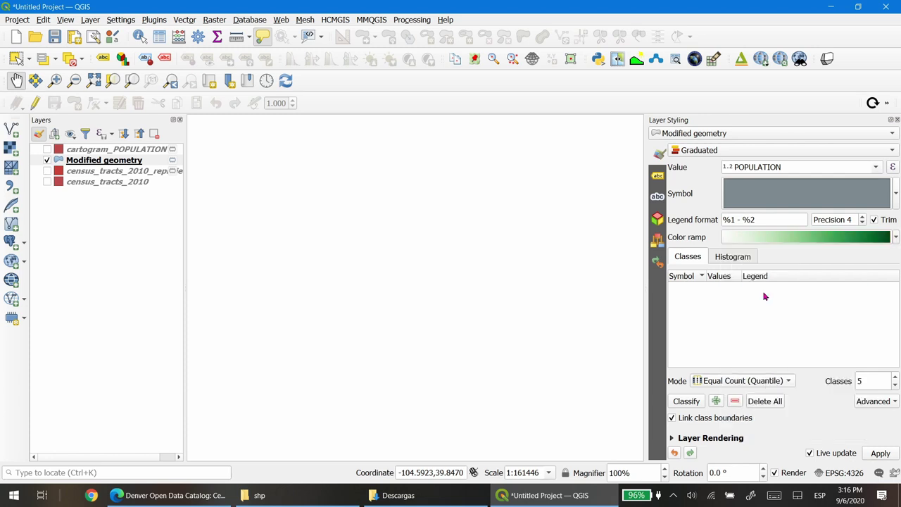
left_click(685, 402)
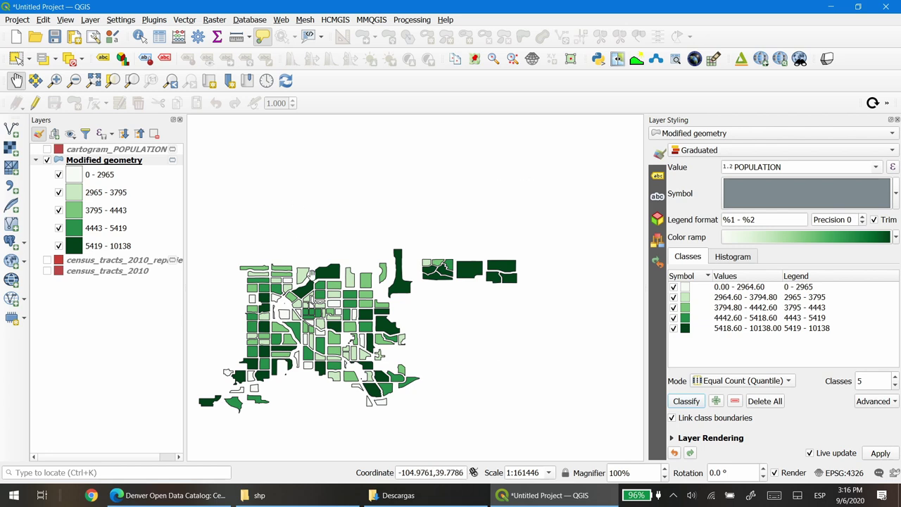
left_click_drag(344, 326, 388, 295)
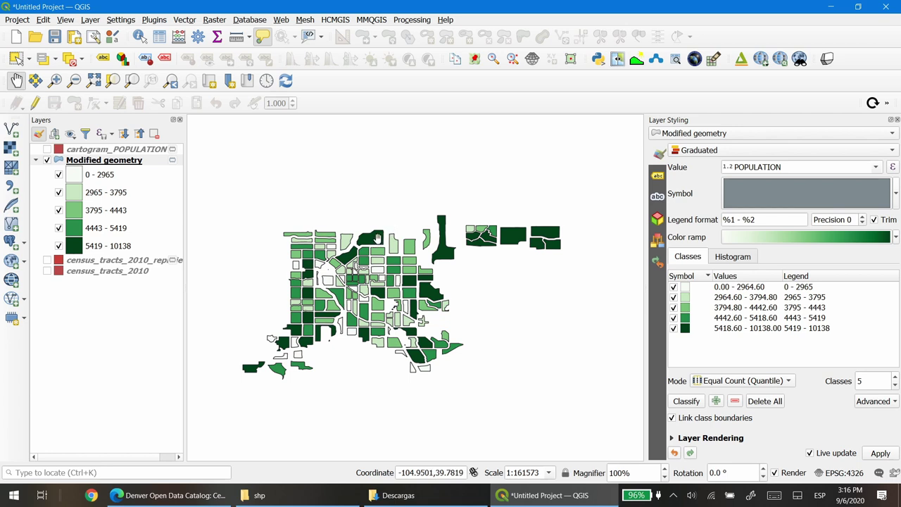
Search the plugin manager for "qgis2three" and check the details of the Qgis2threejs plugin
left_click(154, 20)
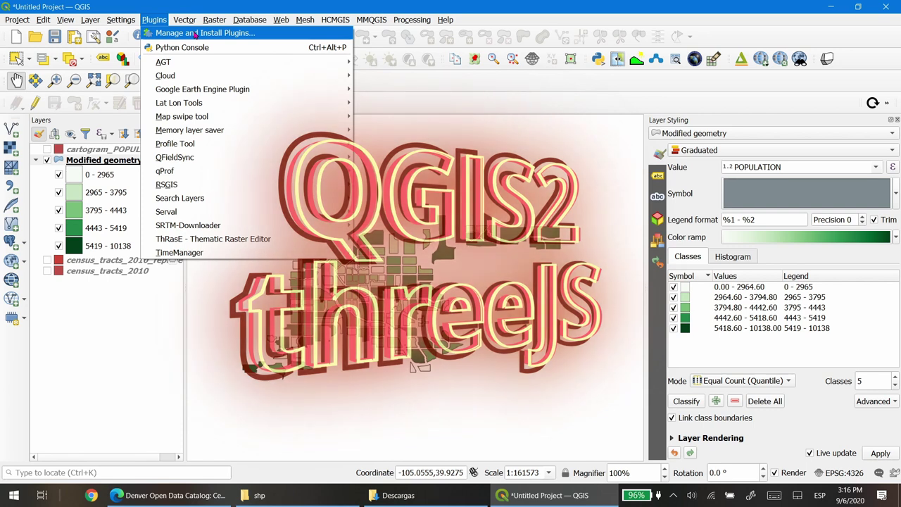
left_click(196, 34)
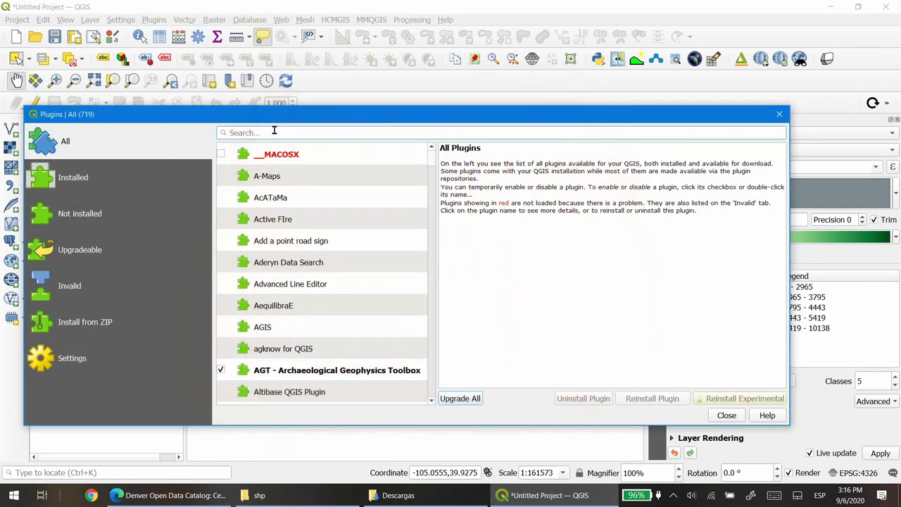
type("qgis")
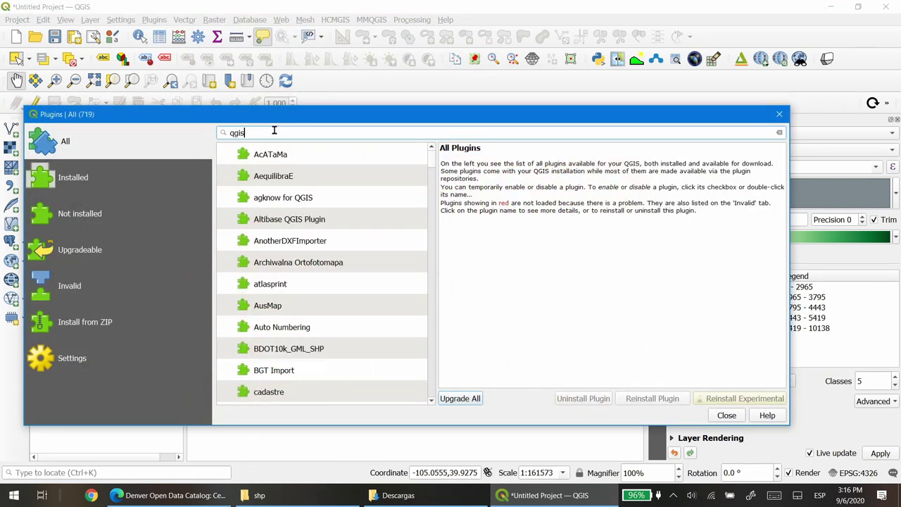
type("2")
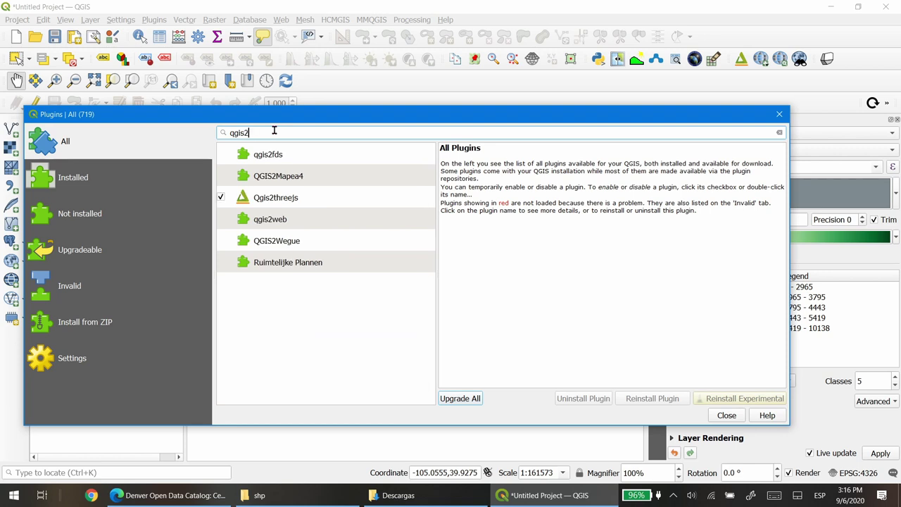
type("three")
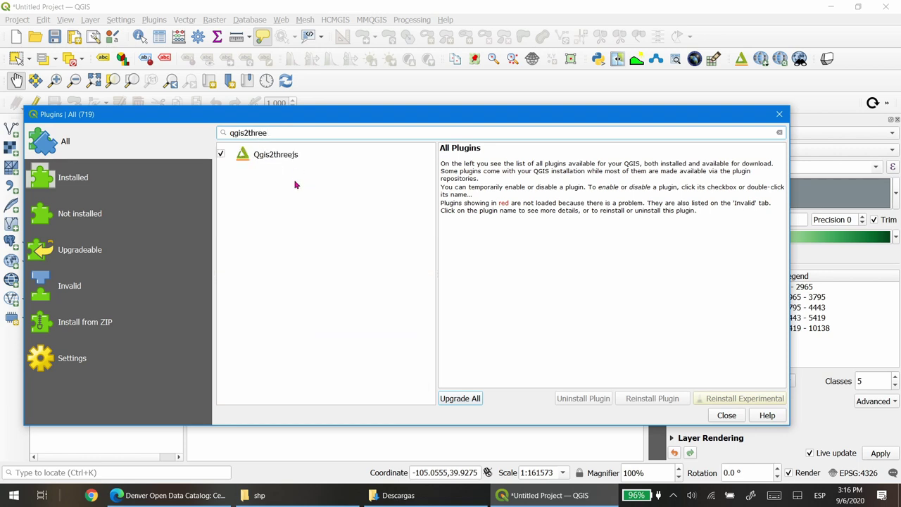
left_click(276, 154)
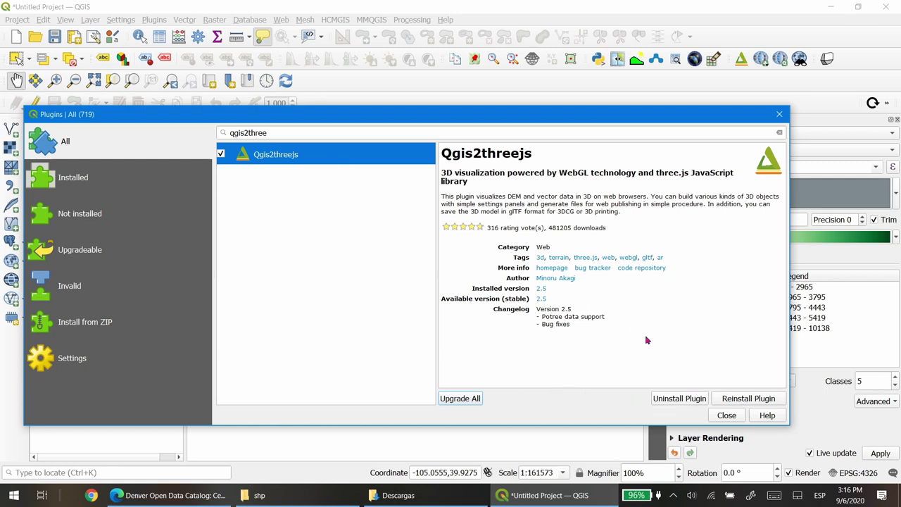
left_click(727, 415)
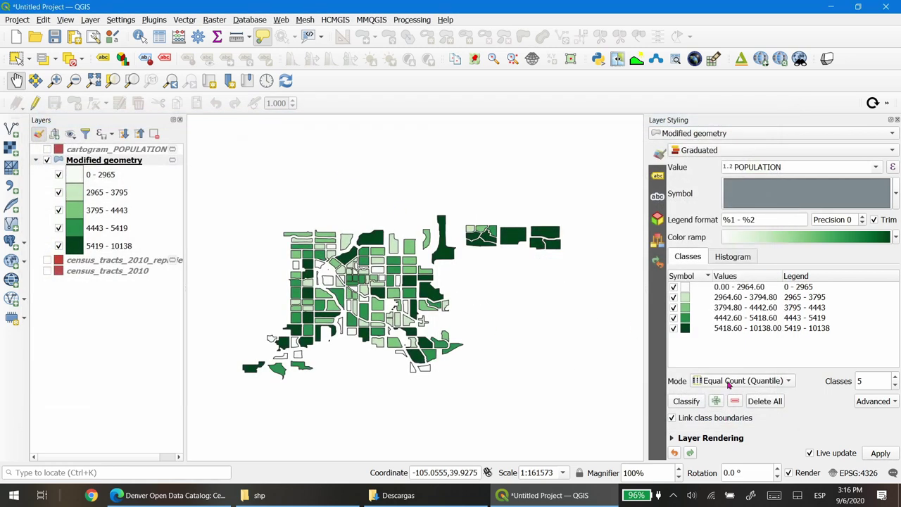
Open the Qgis2threejs Exporter and include the Modified geometry layer in its 3D preview
right_click(799, 58)
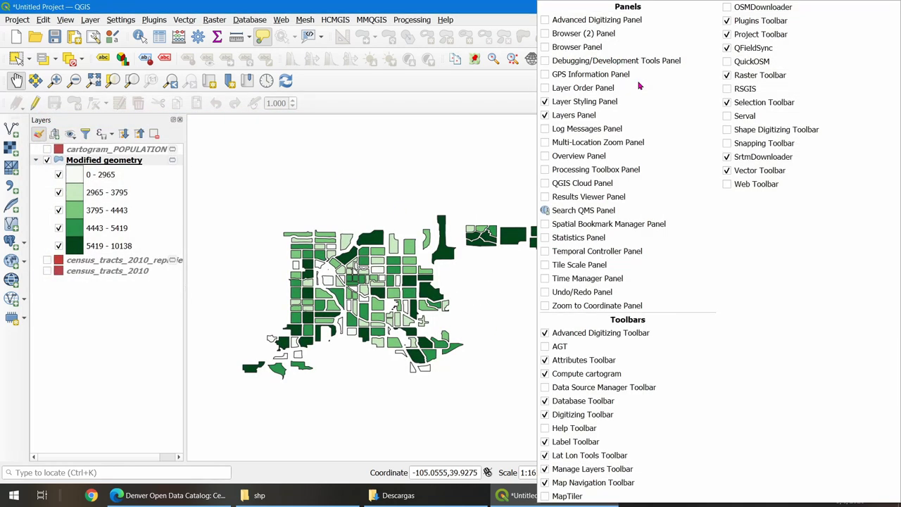
left_click(737, 185)
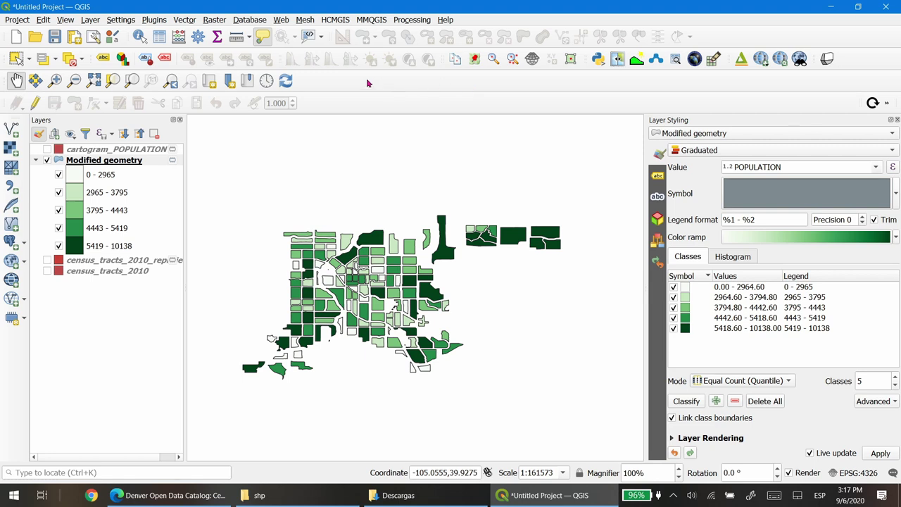
left_click(281, 19)
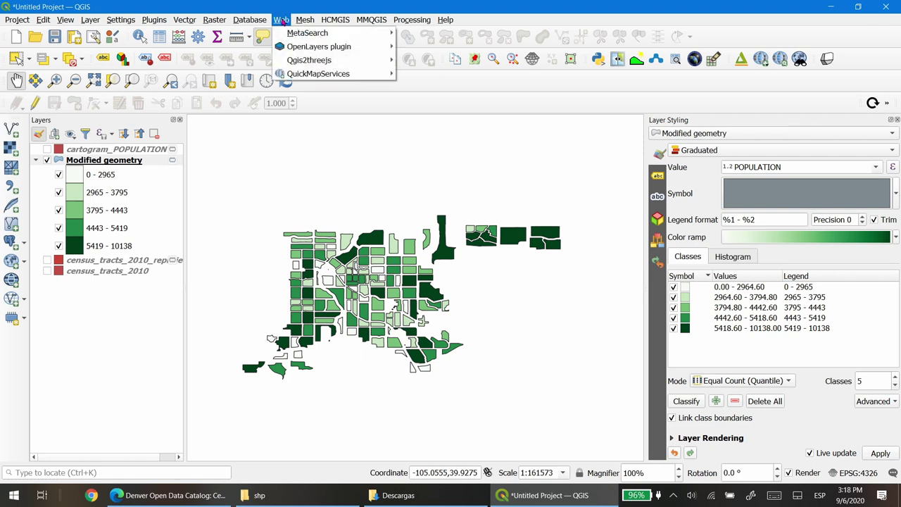
mouse_move(320, 63)
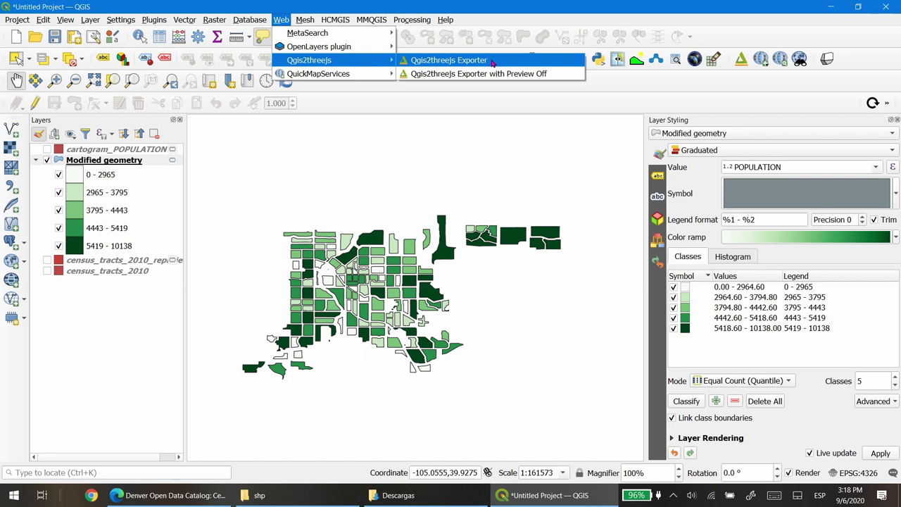
left_click(709, 89)
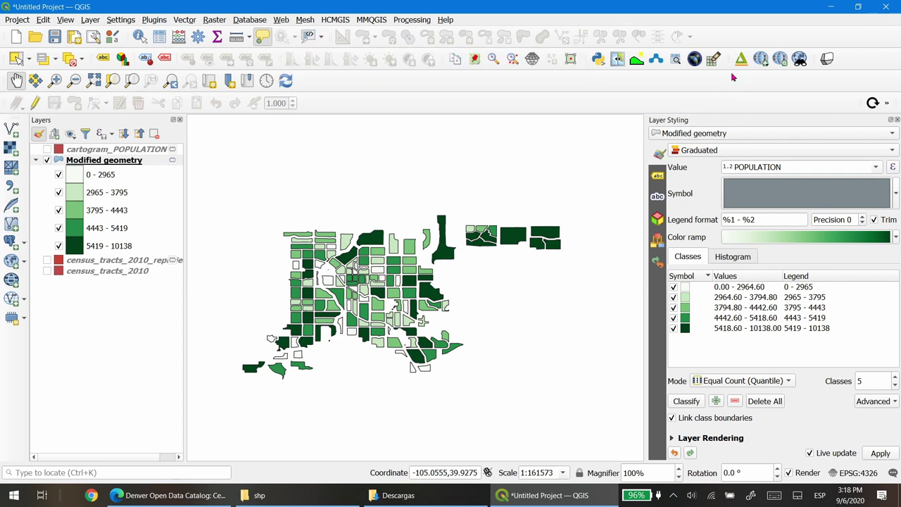
left_click(742, 59)
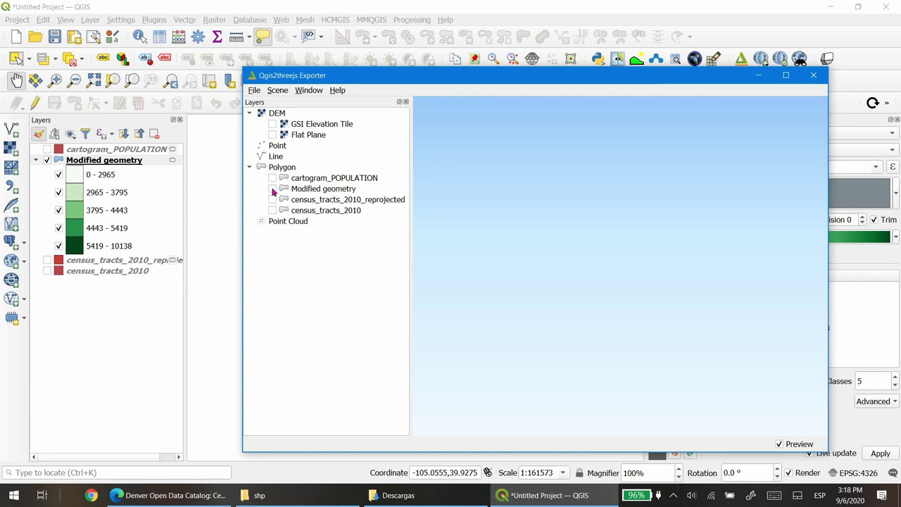
left_click(272, 189)
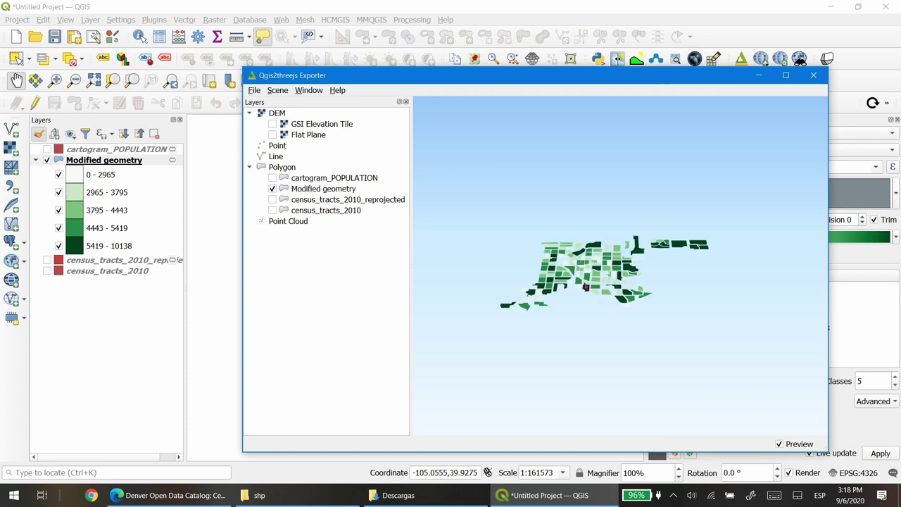
left_click_drag(585, 287, 565, 283)
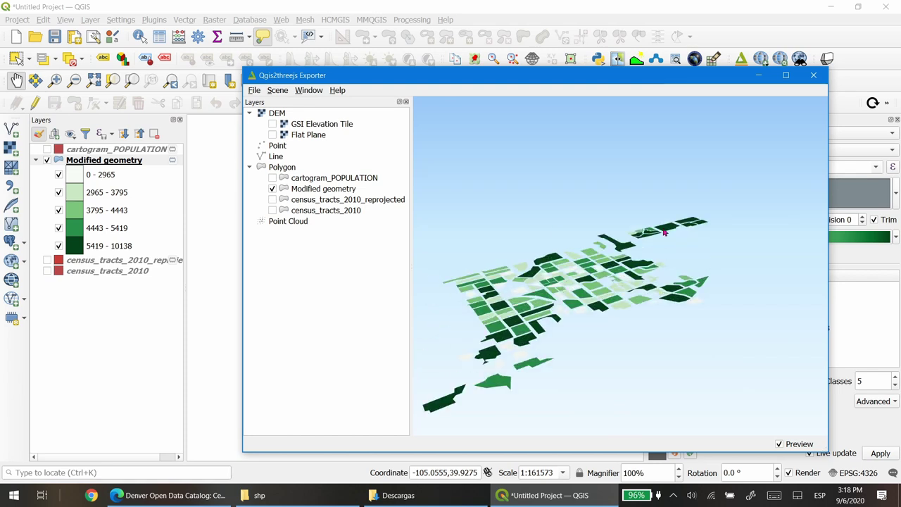
Set the Modified geometry layer's object type to Extruded with POPULATION as its height expression, and inspect the 3D columns
left_click(306, 192)
right_click(305, 192)
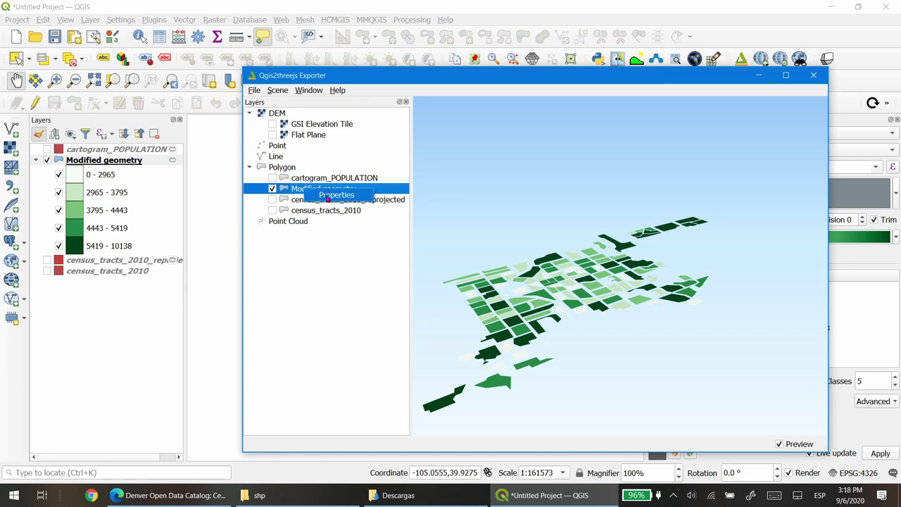
left_click(332, 197)
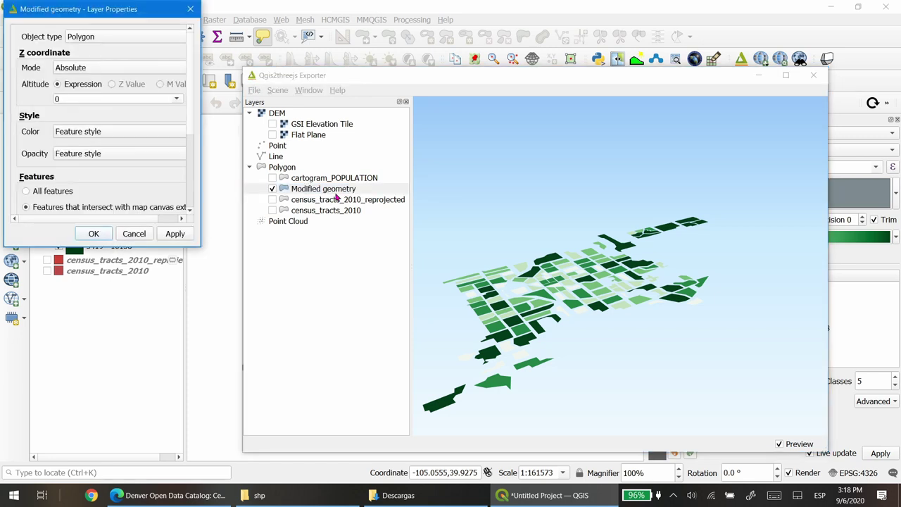
left_click_drag(199, 249, 363, 395)
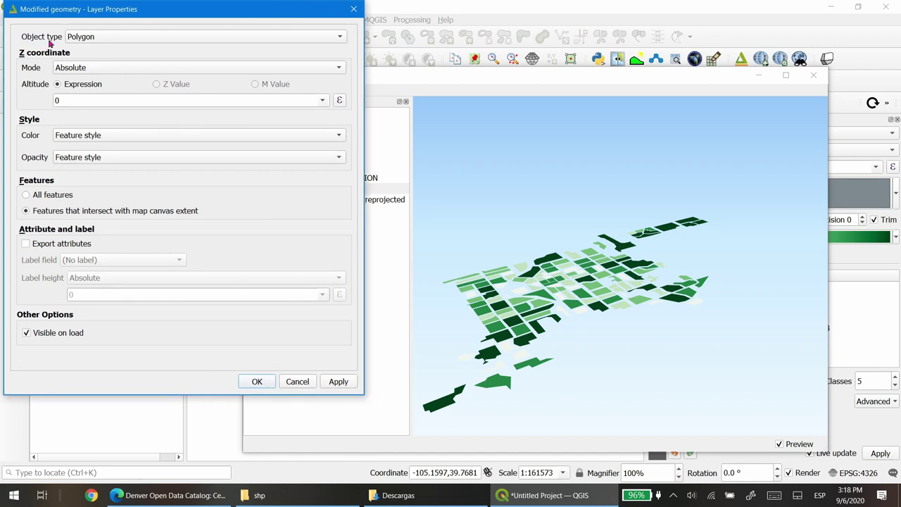
left_click(111, 36)
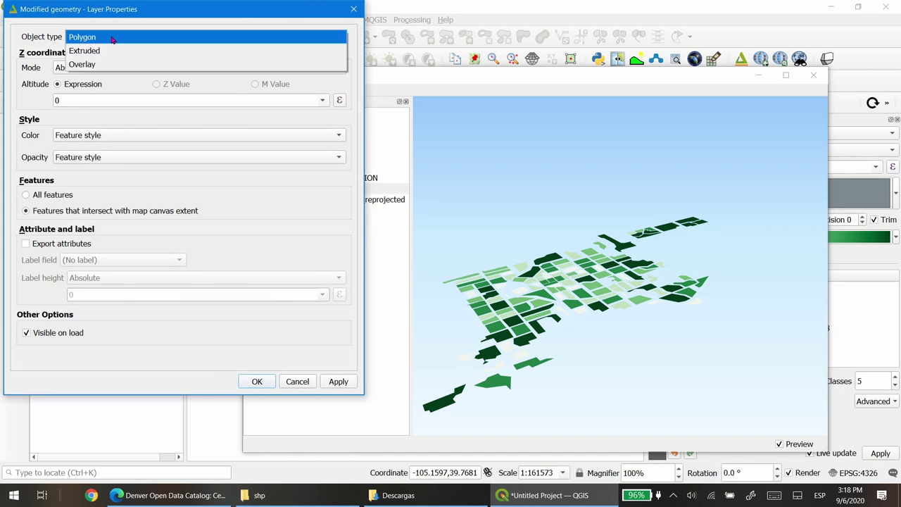
left_click(96, 52)
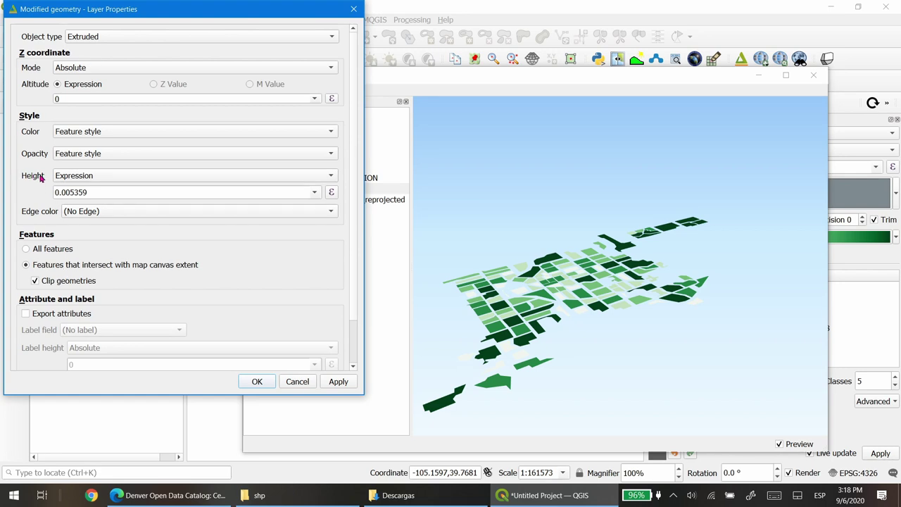
left_click(315, 192)
left_click(139, 221)
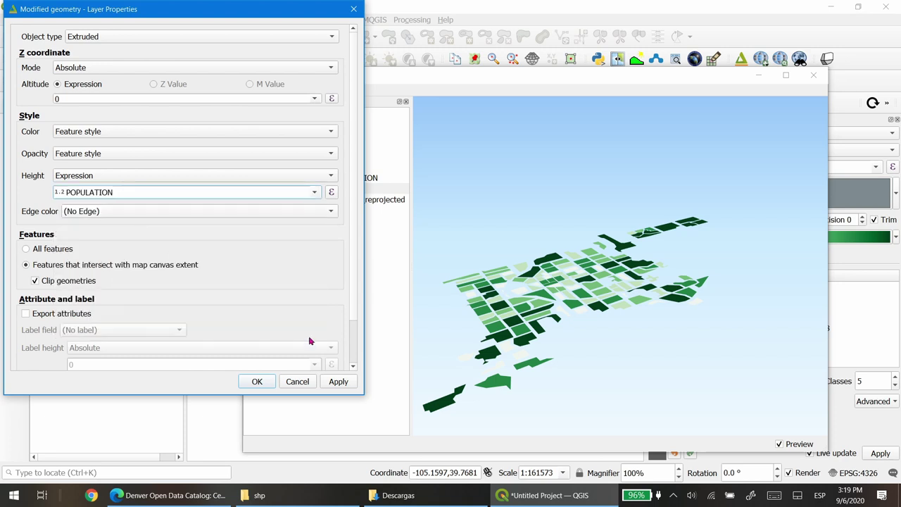
left_click(338, 382)
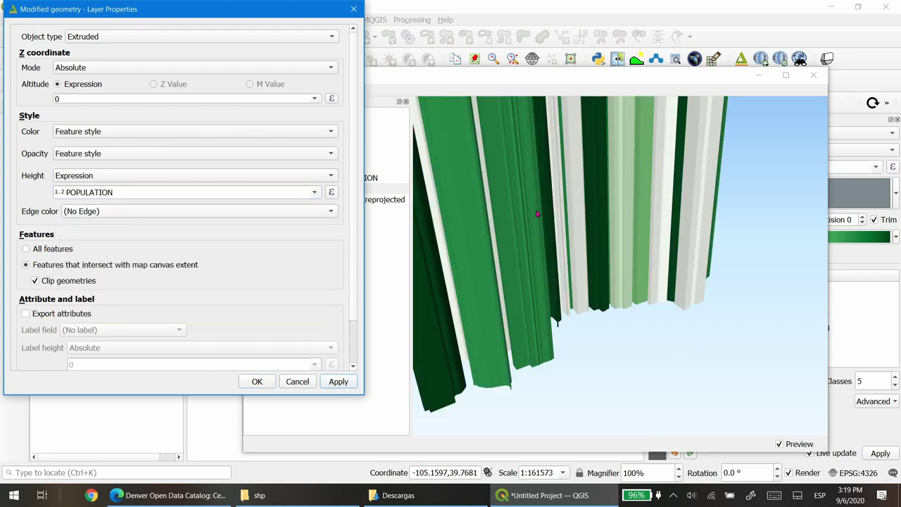
left_click_drag(530, 233, 573, 246)
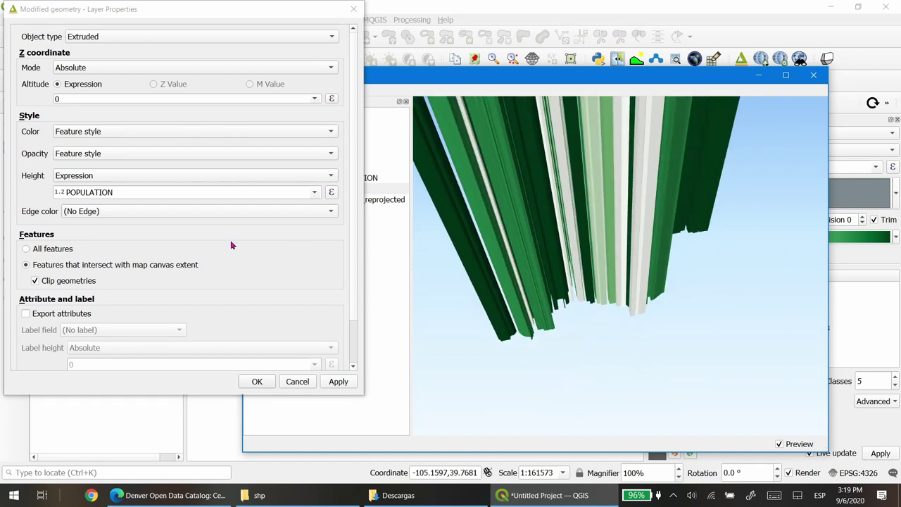
Scale down the extrusion height expression to POPULATION/100000, confirm the layer properties and inspect the resulting 3D model
left_click(148, 193)
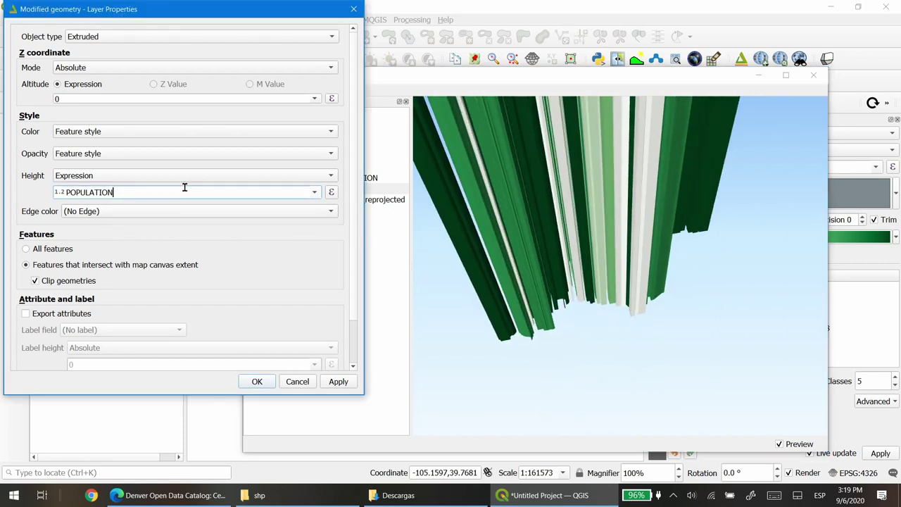
type("/100")
left_click(338, 381)
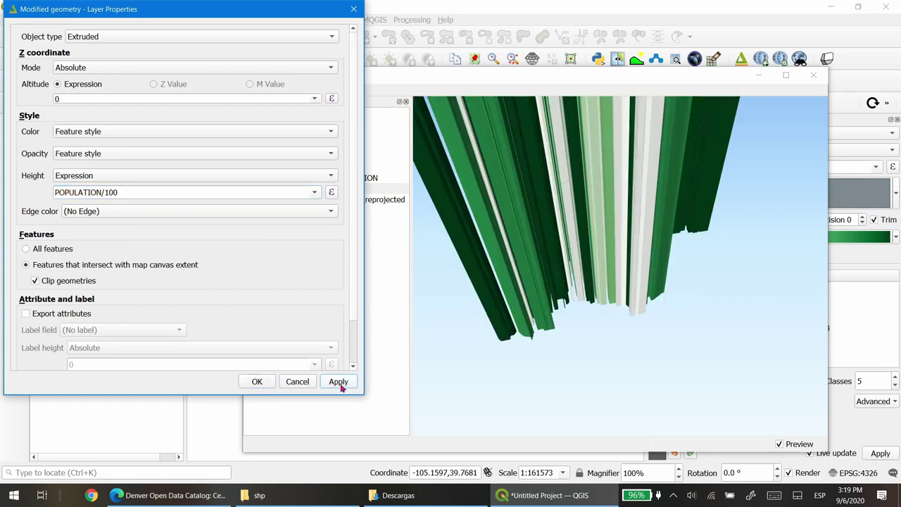
left_click(129, 190)
left_click(336, 380)
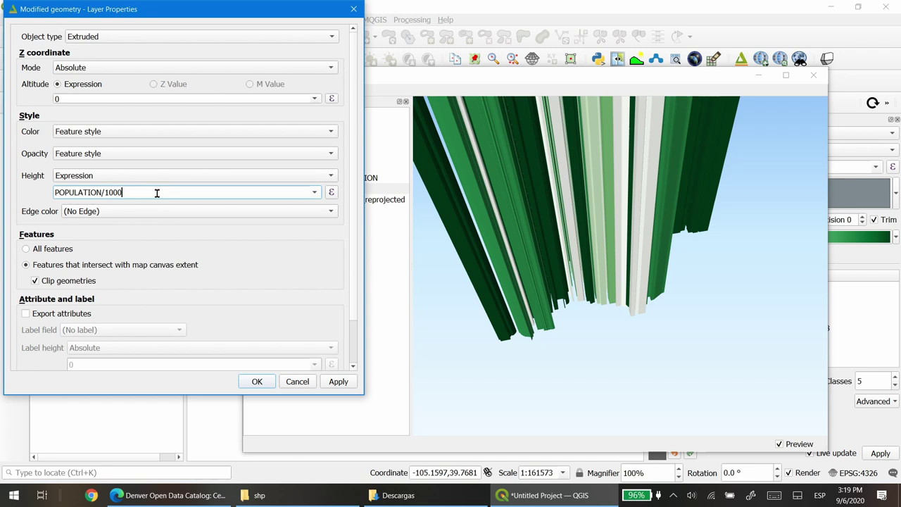
type("0")
left_click(331, 384)
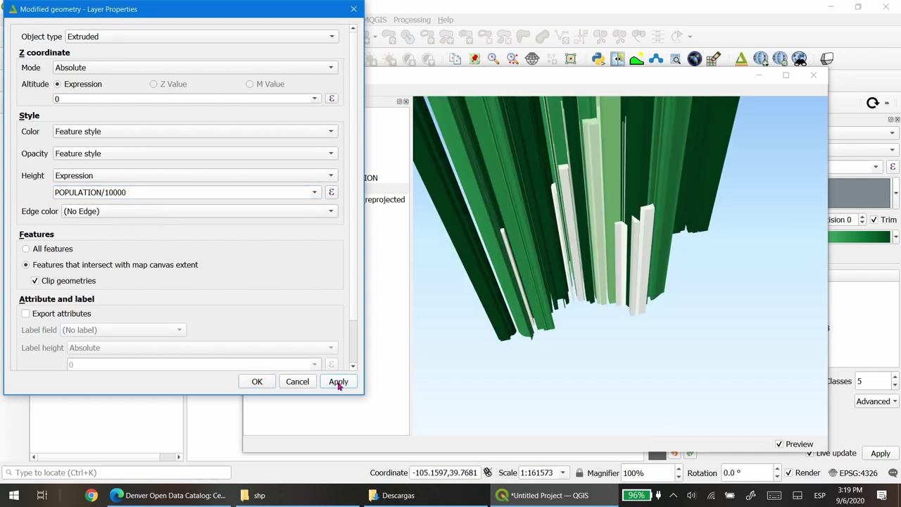
left_click(149, 191)
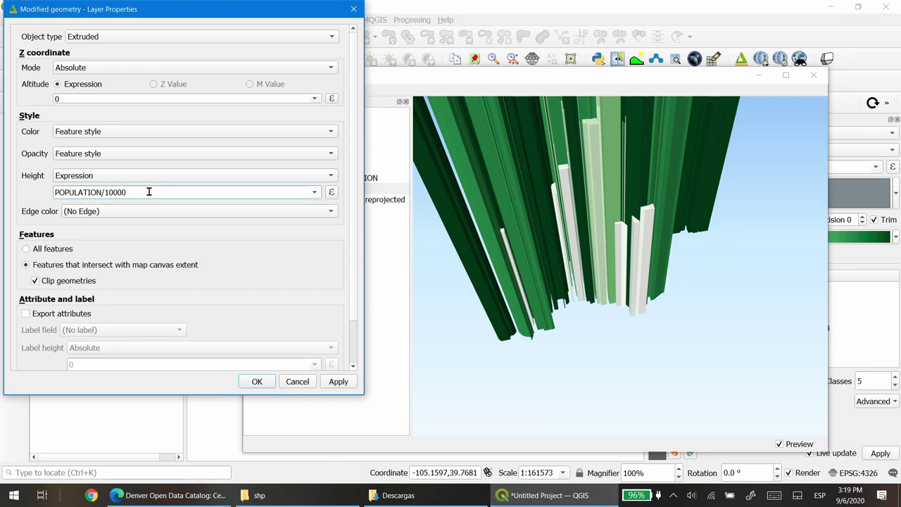
left_click(339, 384)
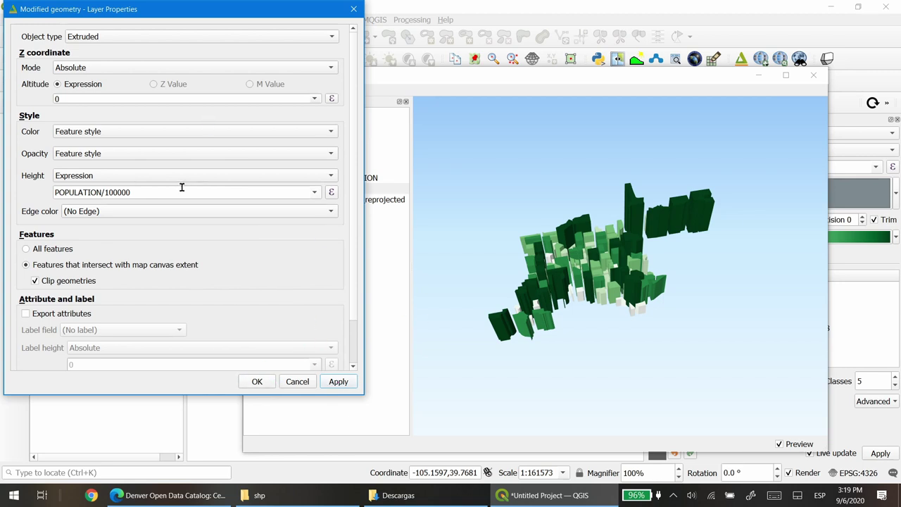
left_click(257, 381)
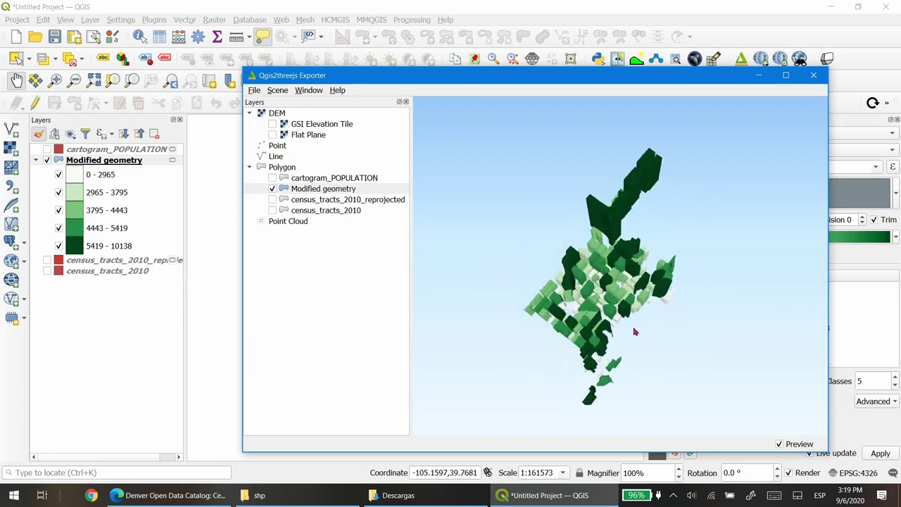
left_click_drag(611, 351, 586, 295)
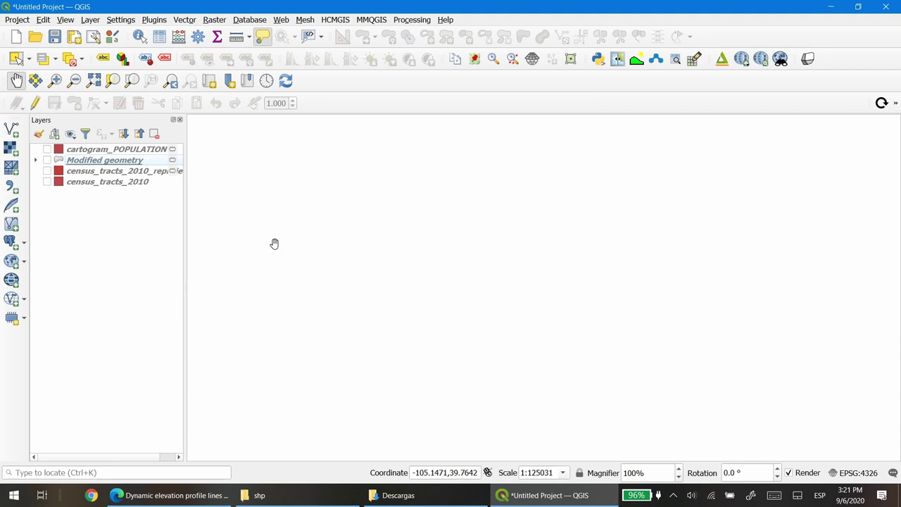
Make the Modified geometry layer visible in the map, then open earthexplorer.usgs.gov in a new tab of the web browser
left_click(47, 160)
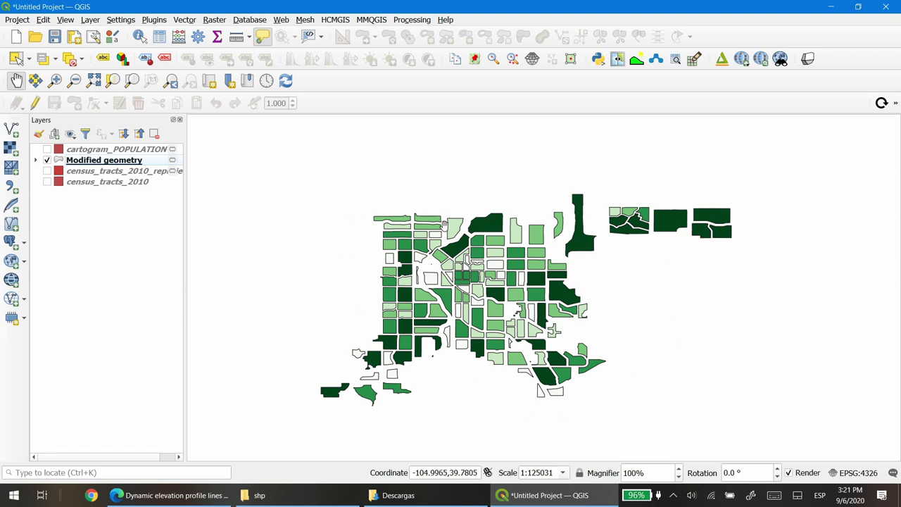
left_click(169, 495)
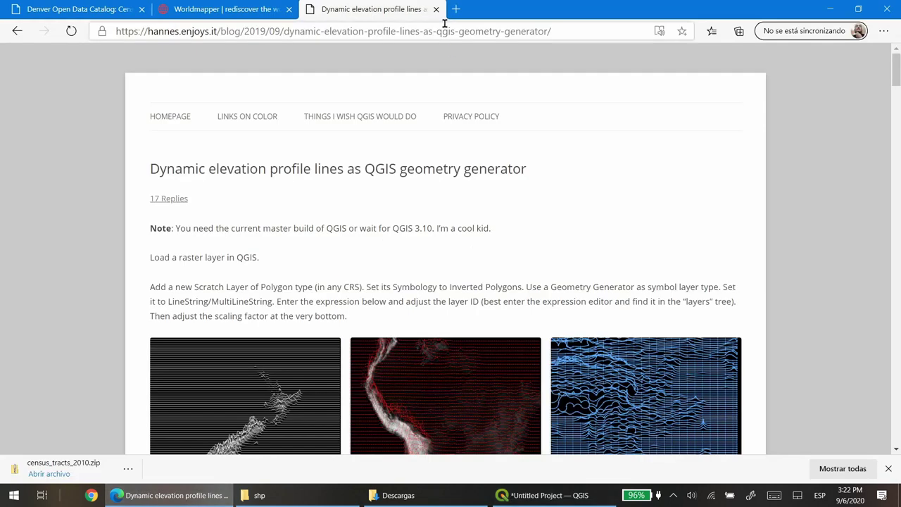
left_click(456, 9)
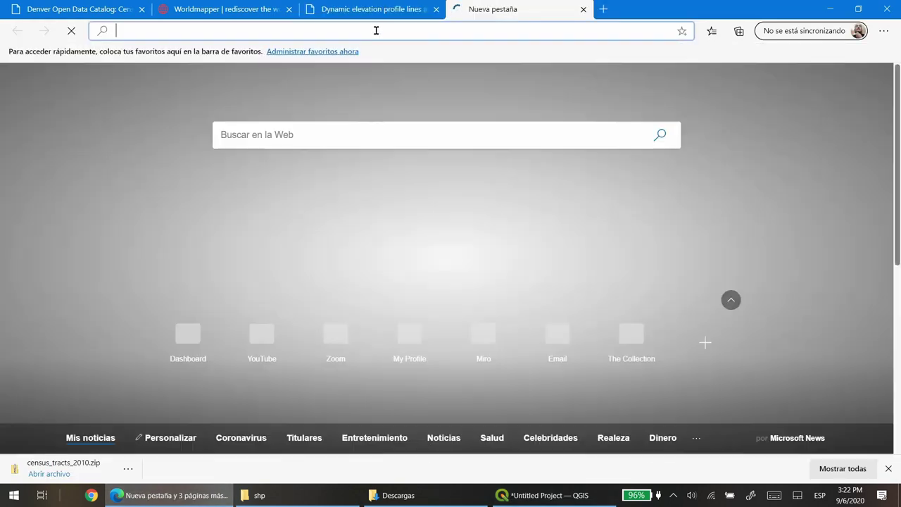
type("earth")
key("Down")
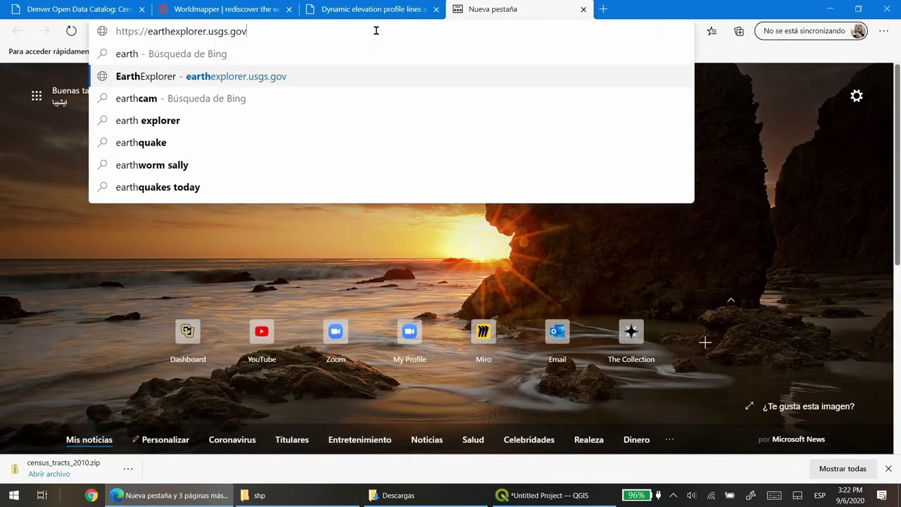
key("Return")
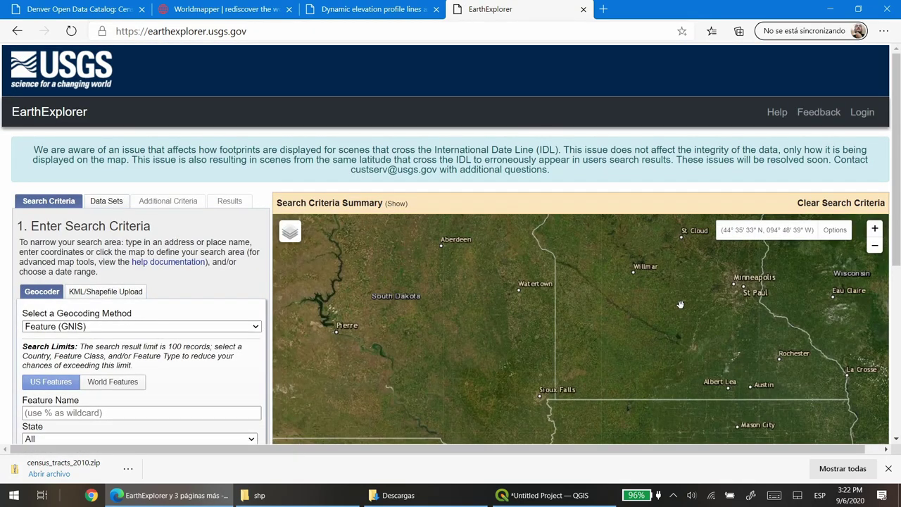
Define a four-corner search polygon around Denver on the EarthExplorer map, reaching from the Evergreen area to east of Littleton and Thornton
left_click_drag(898, 183, 898, 261)
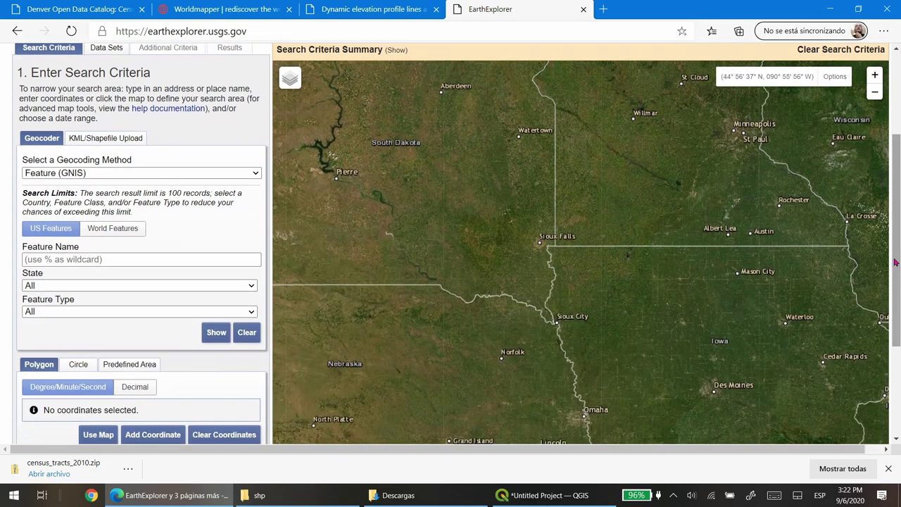
scroll(556, 248, "down", 2)
scroll(556, 248, "down", 3)
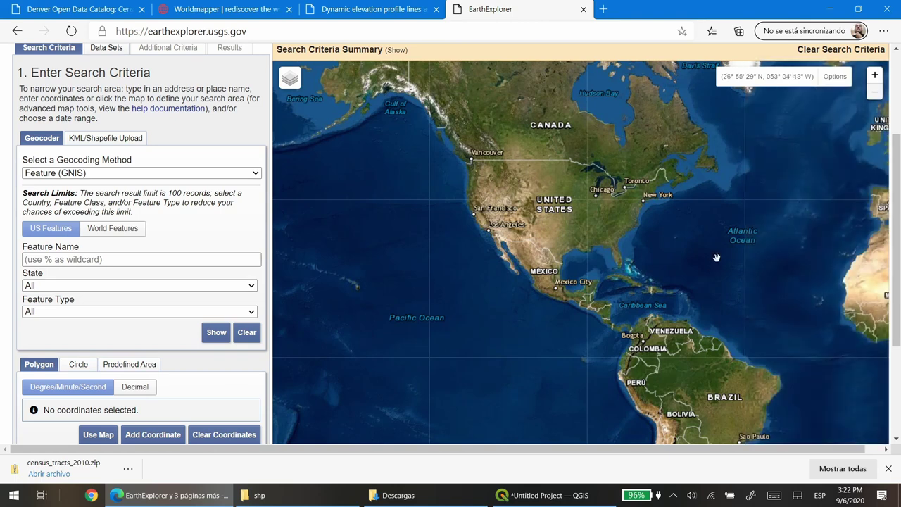
scroll(614, 252, "up", 1)
scroll(536, 233, "down", 1)
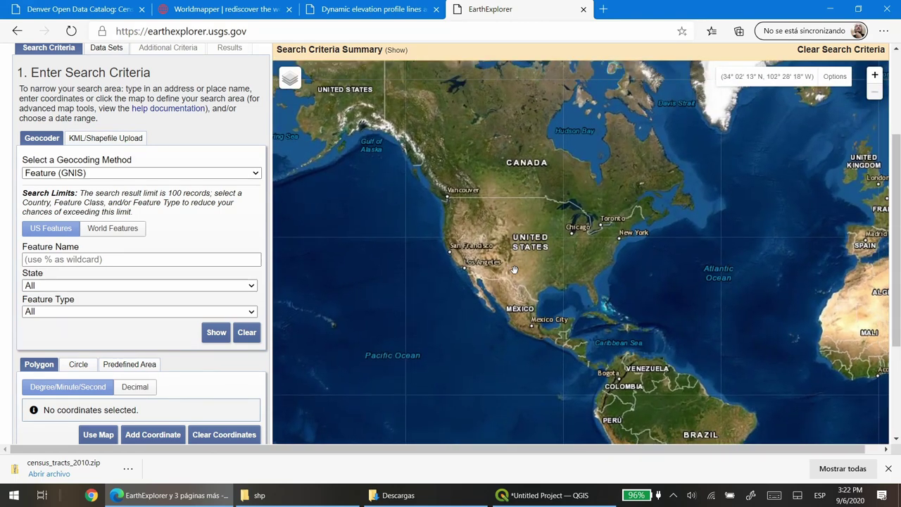
scroll(524, 233, "up", 2)
scroll(499, 230, "up", 1)
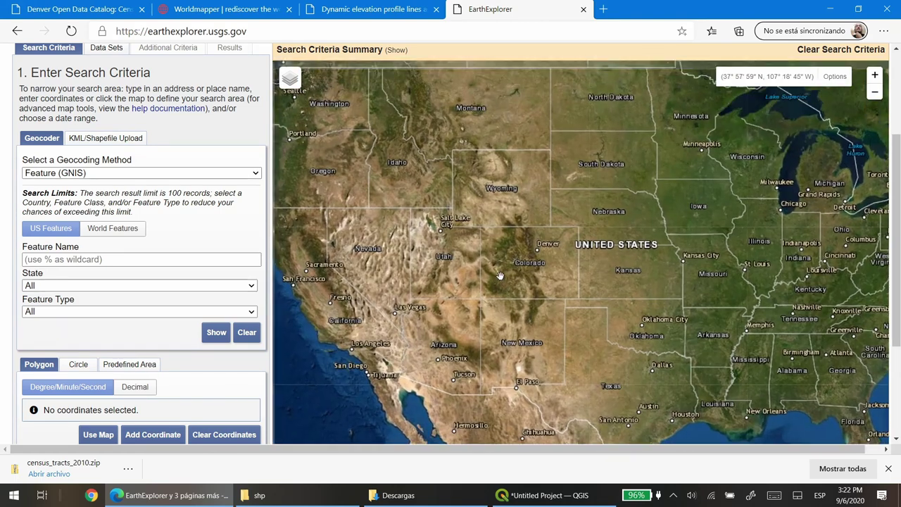
scroll(604, 242, "up", 1)
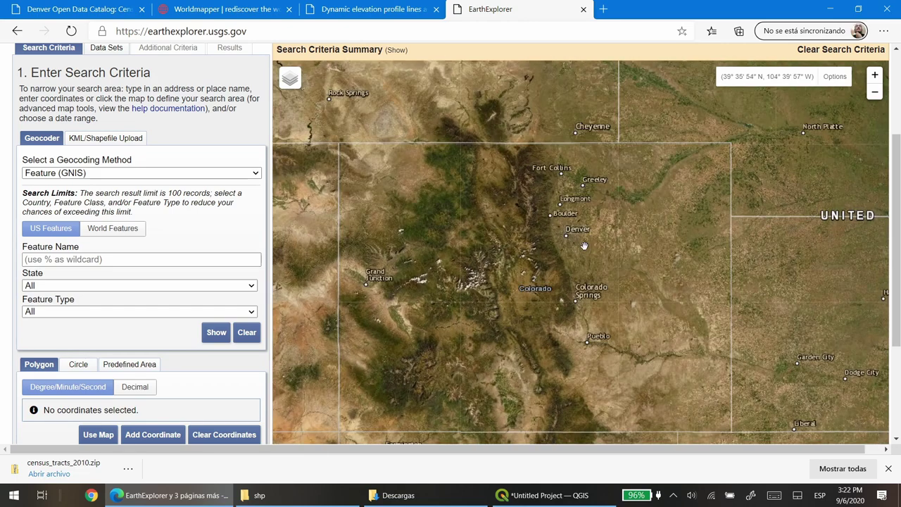
scroll(572, 236, "up", 2)
scroll(574, 232, "up", 1)
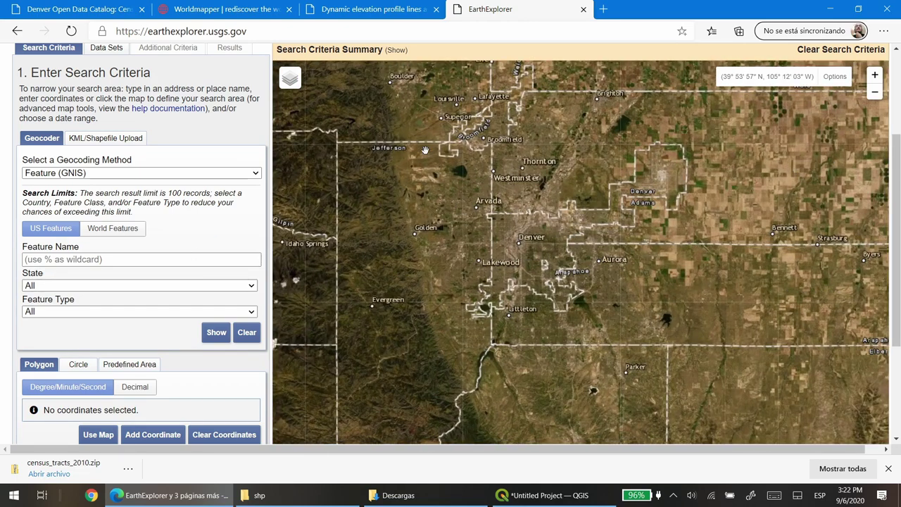
left_click(362, 175)
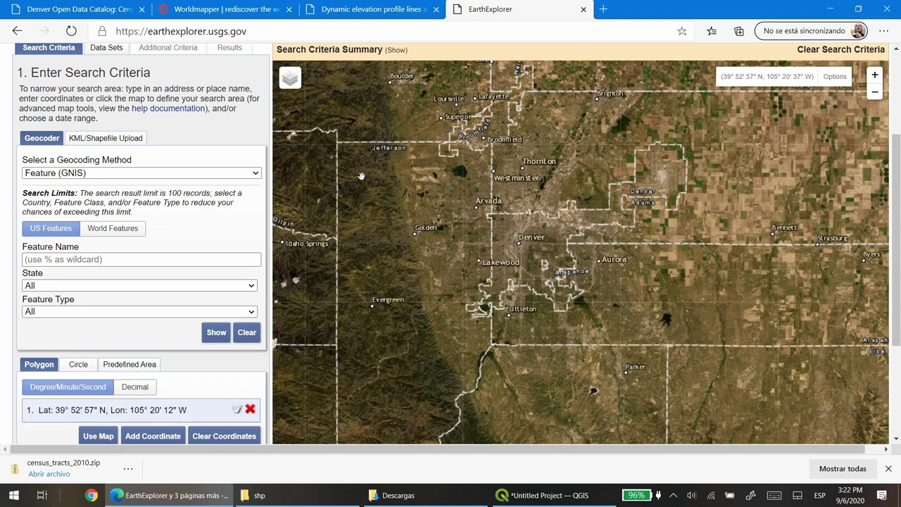
left_click(364, 312)
left_click(584, 308)
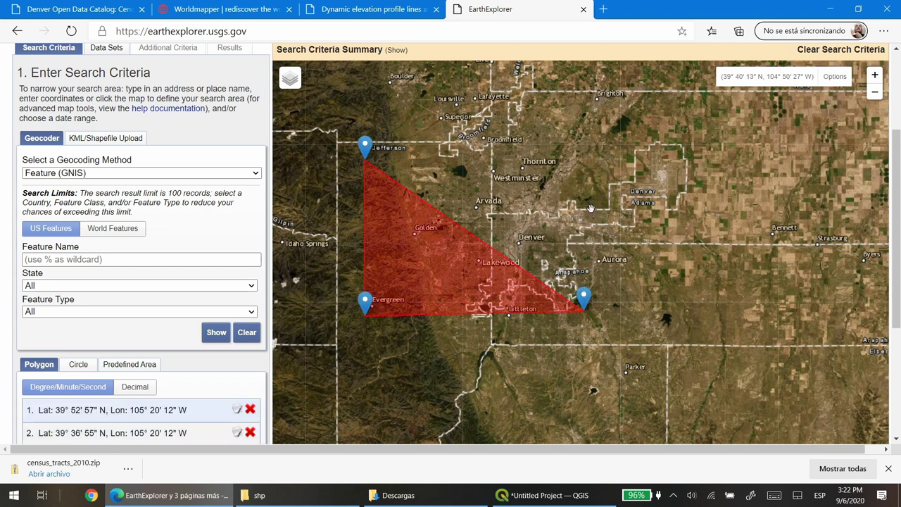
left_click(576, 161)
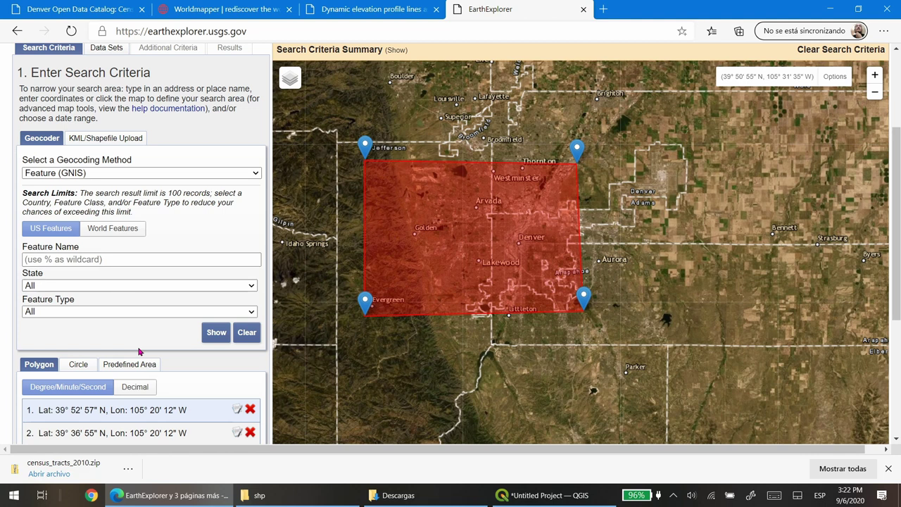
Select the SRTM Void Filled data set under Digital Elevation and run the search for the polygon area
scroll(185, 369, "down", 2)
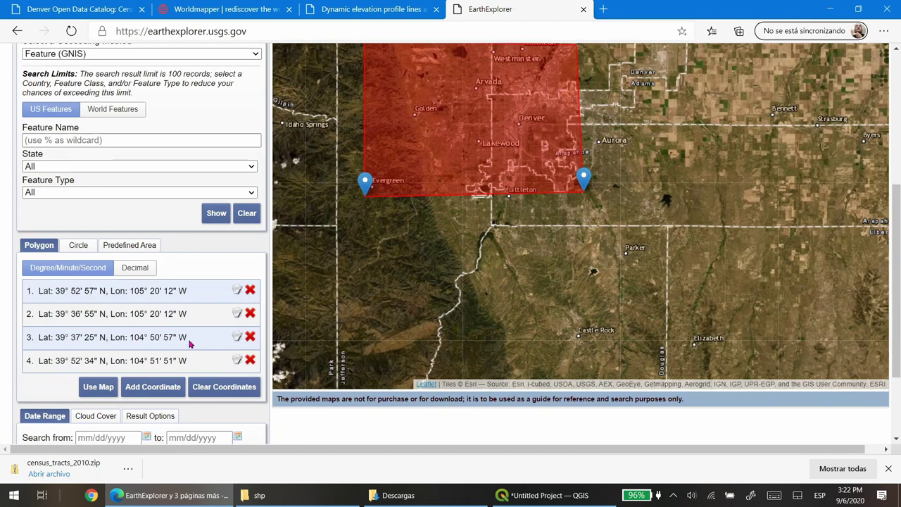
scroll(215, 423, "down", 2)
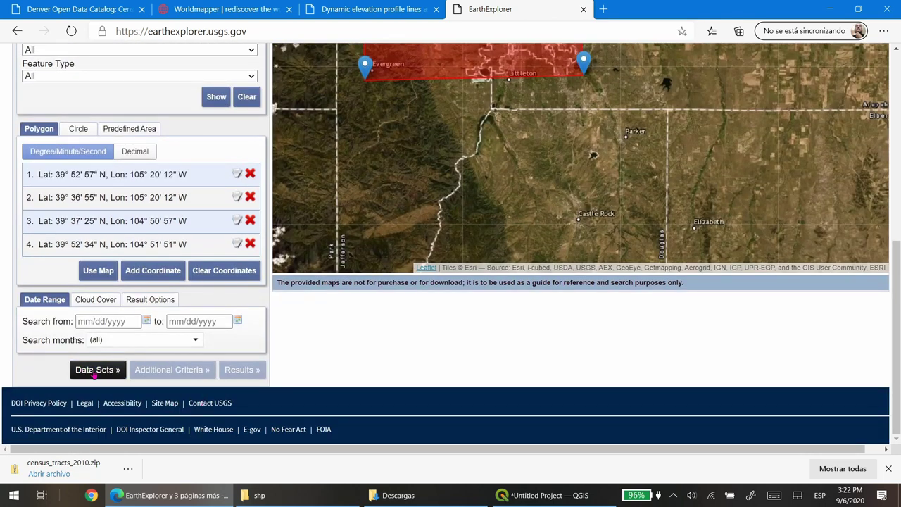
left_click(95, 370)
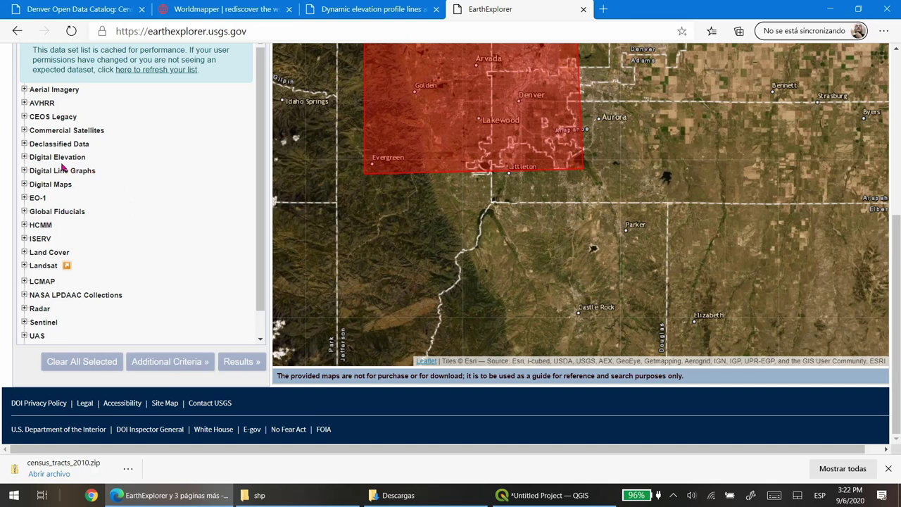
left_click(24, 158)
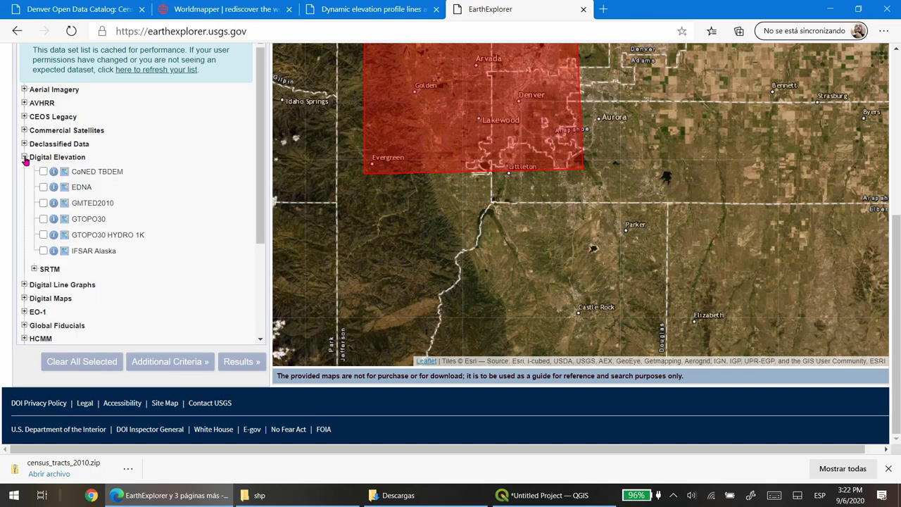
left_click(33, 269)
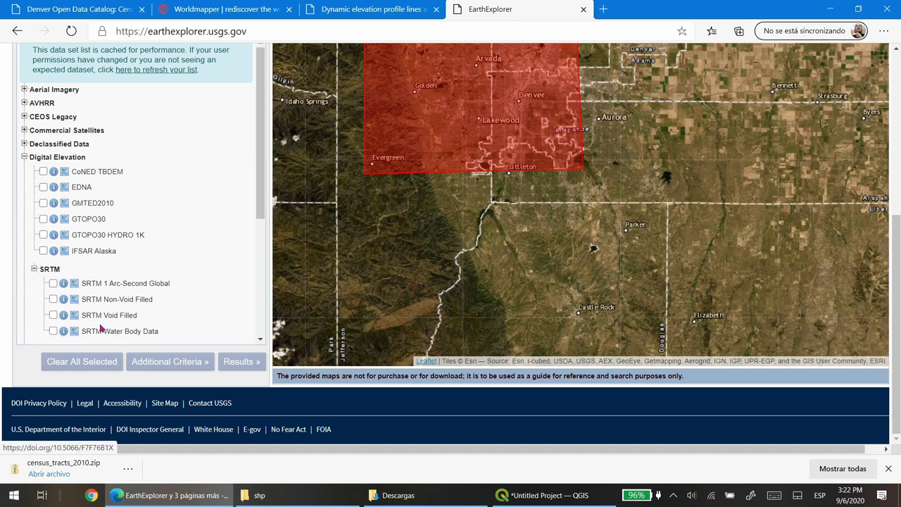
left_click(53, 315)
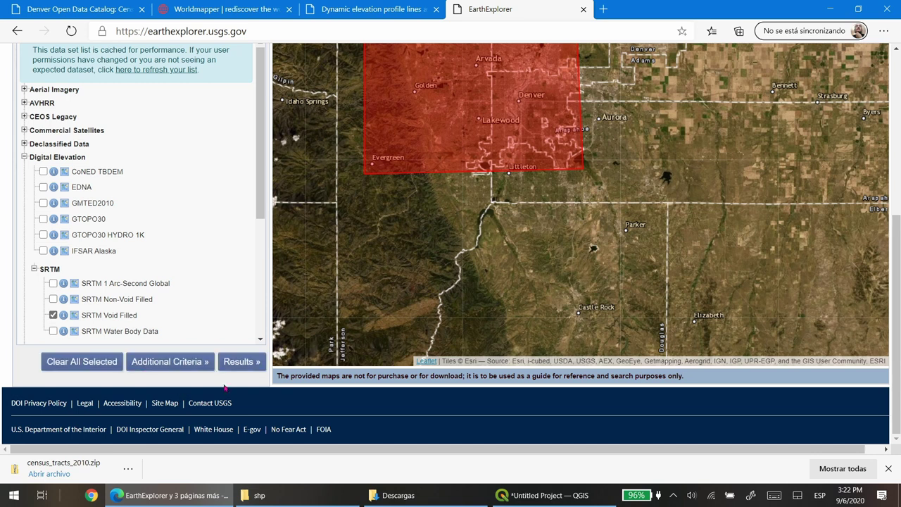
left_click(239, 363)
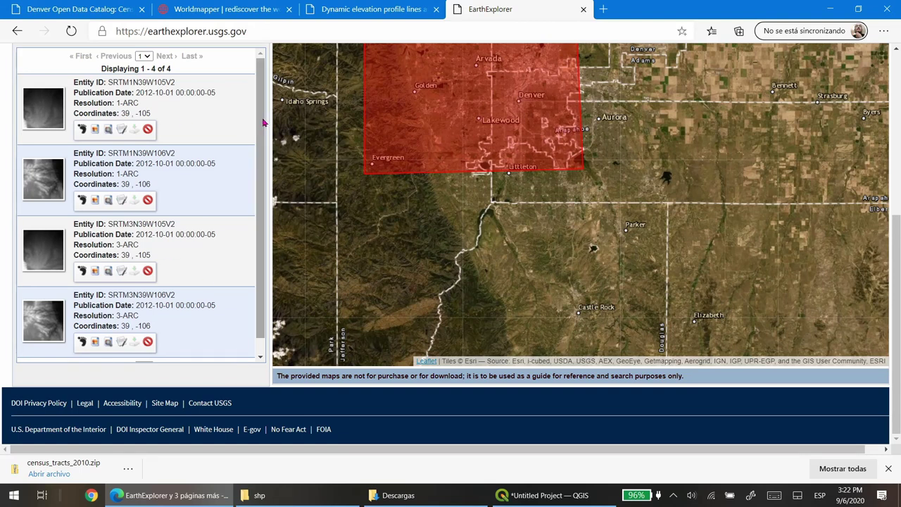
Look through the SRTM search results and open the USGS login page
left_click_drag(265, 122, 259, 169)
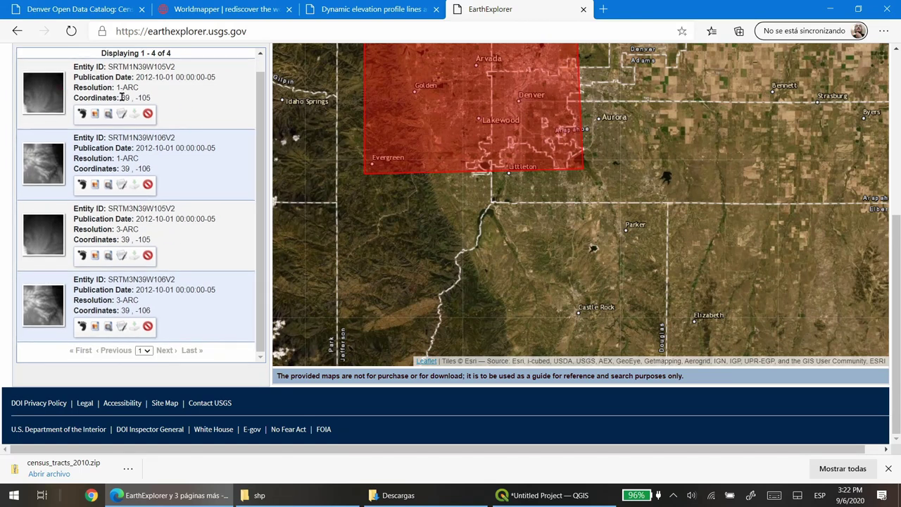
scroll(258, 169, "up", 1)
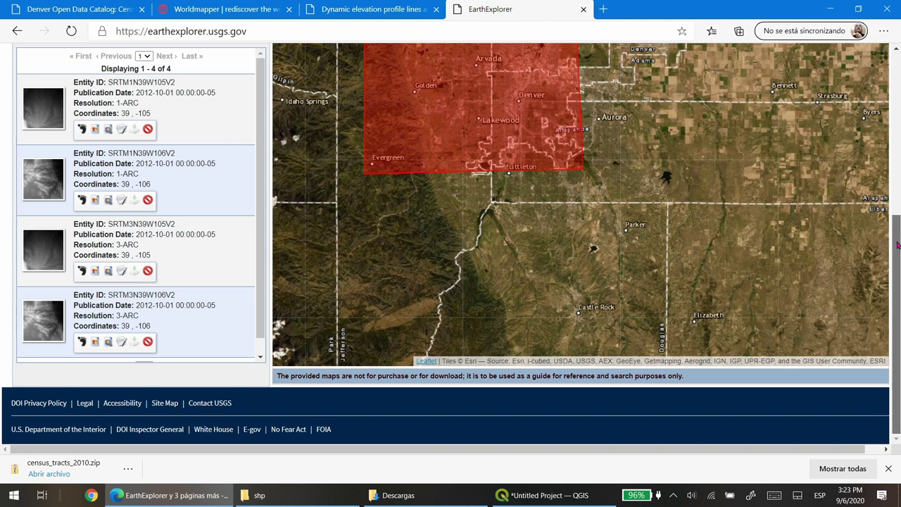
left_click_drag(897, 211, 897, 70)
left_click(863, 63)
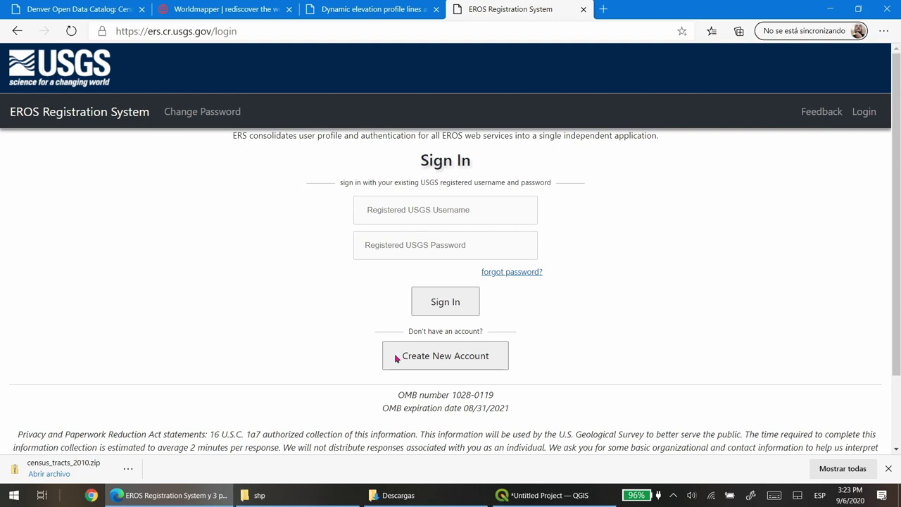
Switch to QGIS, find the SRTM-Downloader plugin with the search term srtm, and install it
left_click(563, 497)
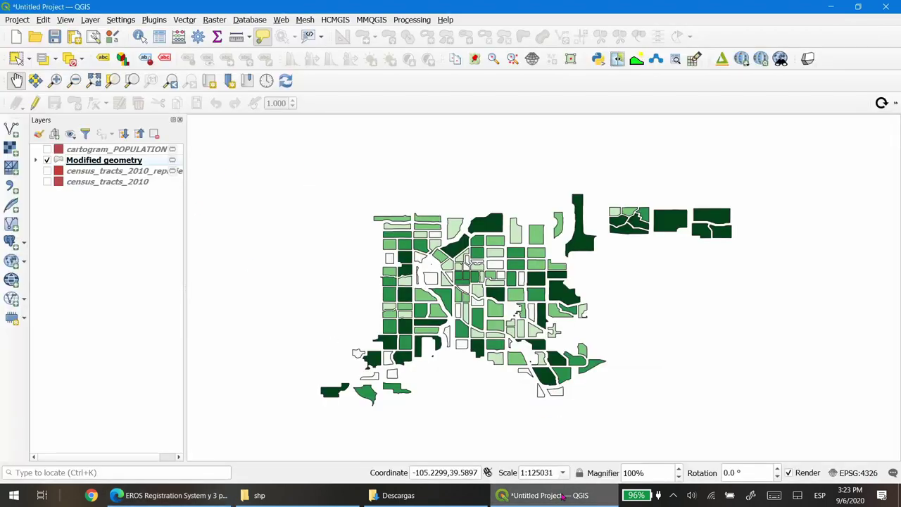
left_click(155, 21)
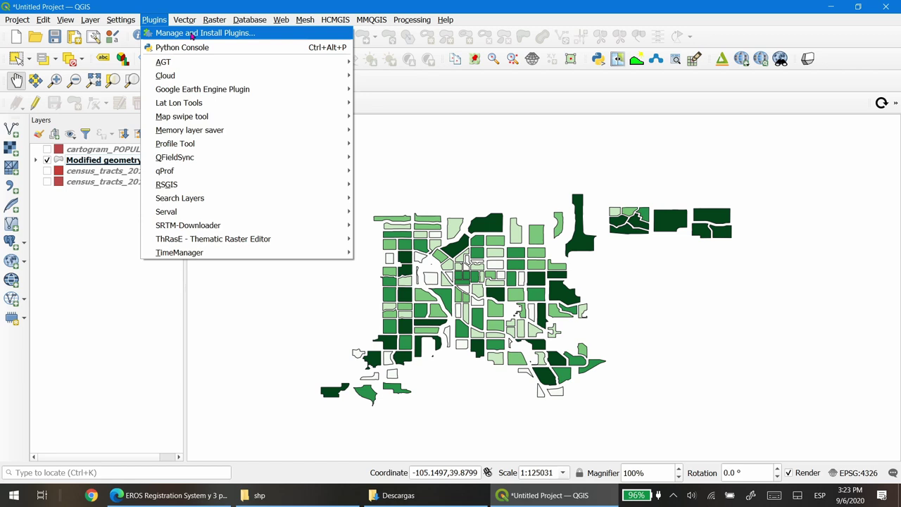
left_click(187, 34)
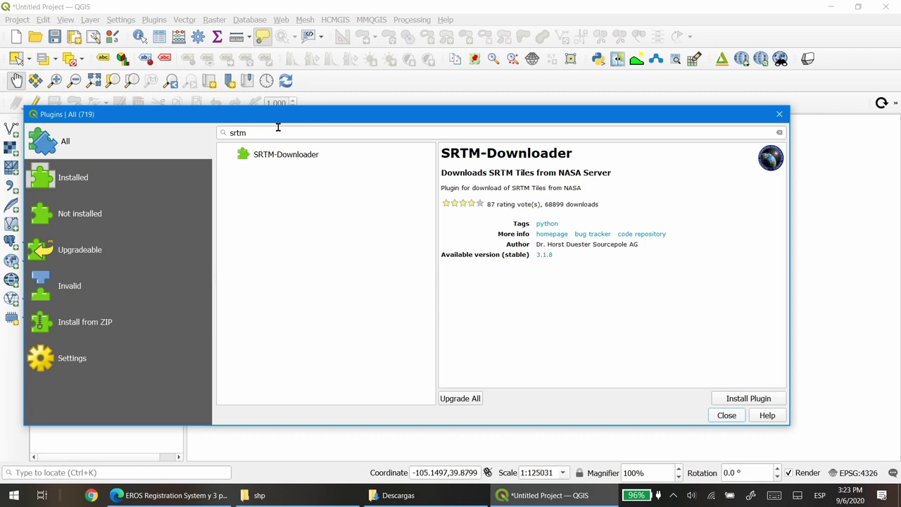
left_click(264, 132)
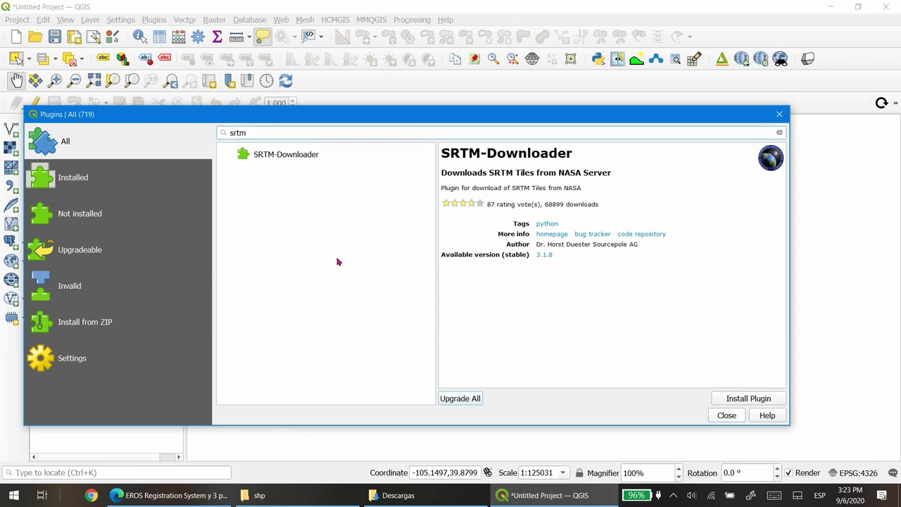
left_click(294, 160)
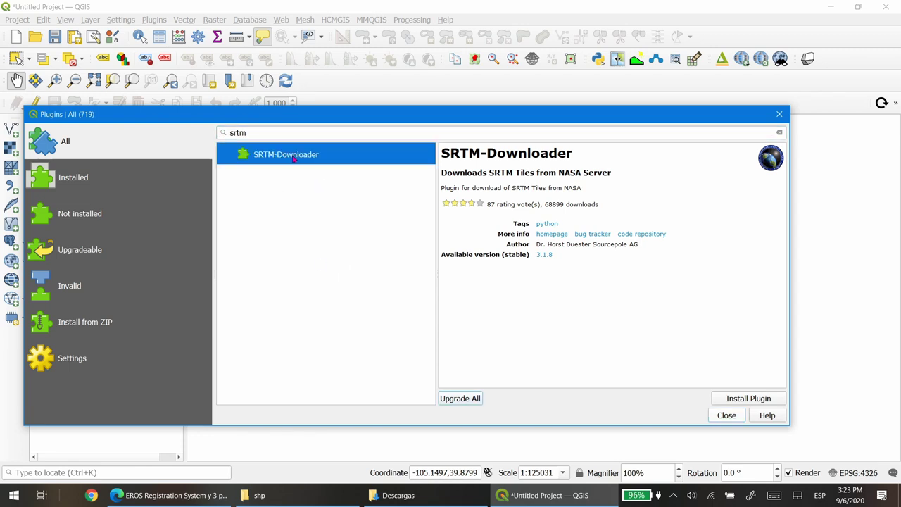
left_click(750, 399)
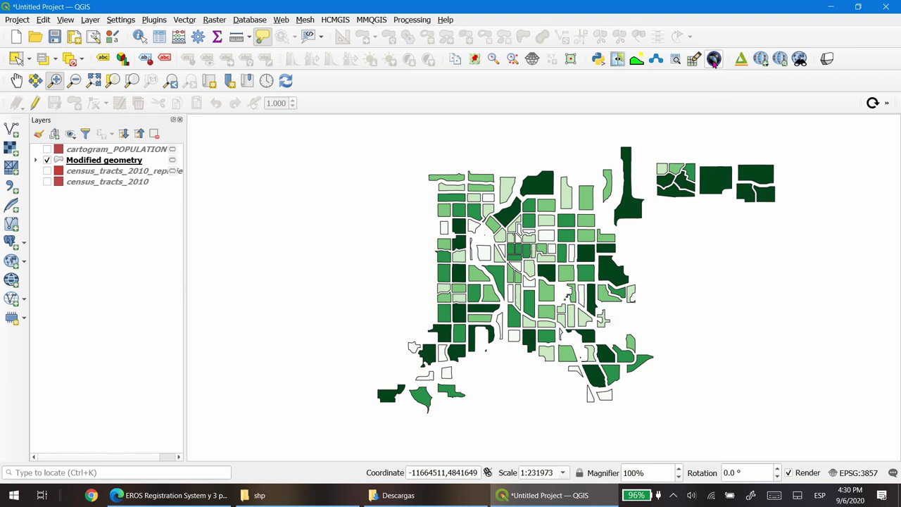
Open the SRTM-Downloader, go over its North, West, East and South extent fields, and close it without downloading
left_click(714, 59)
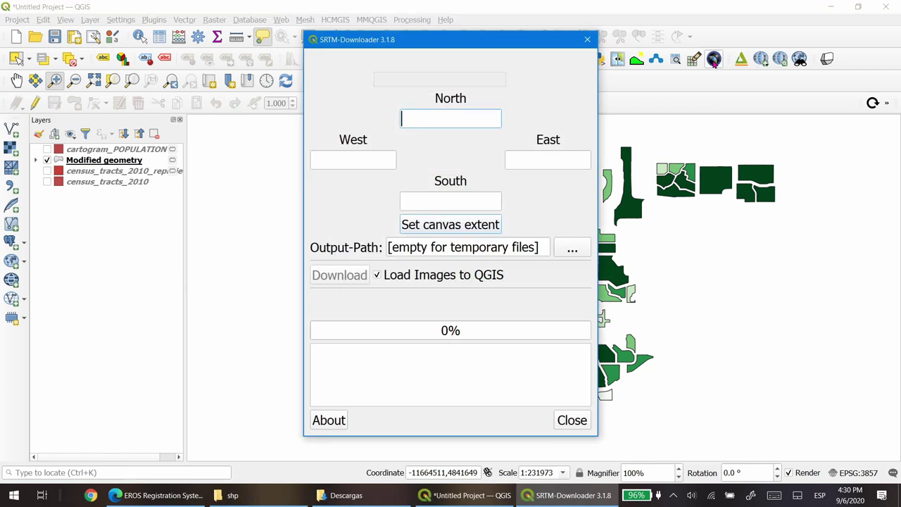
left_click_drag(512, 41, 279, 44)
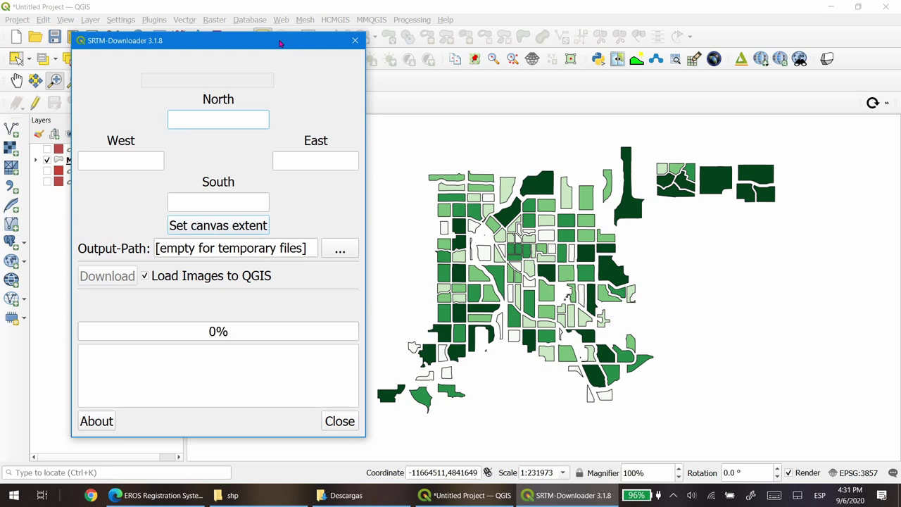
left_click(123, 158)
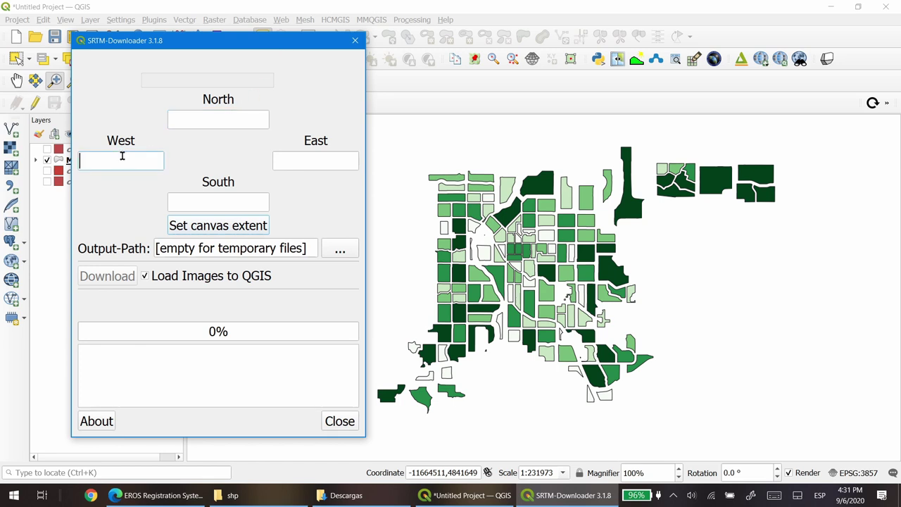
left_click(303, 161)
left_click(238, 204)
left_click(97, 161)
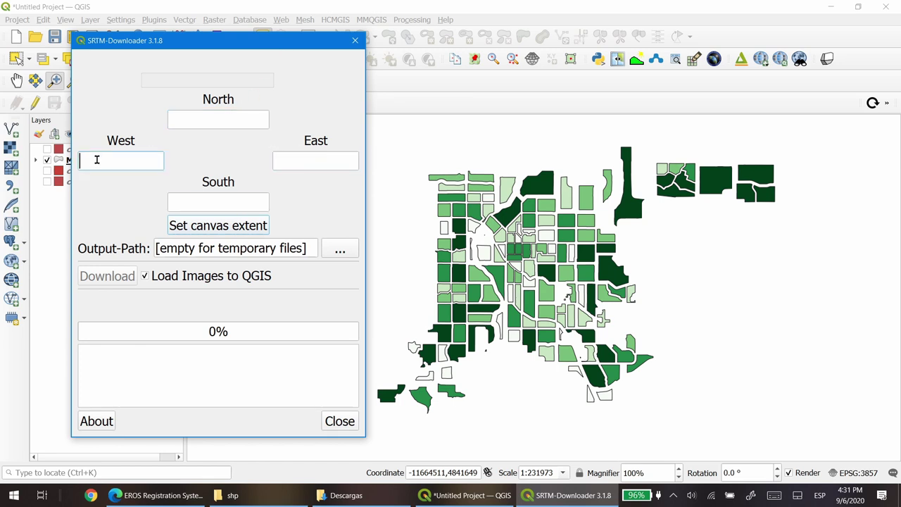
left_click(221, 119)
left_click(319, 162)
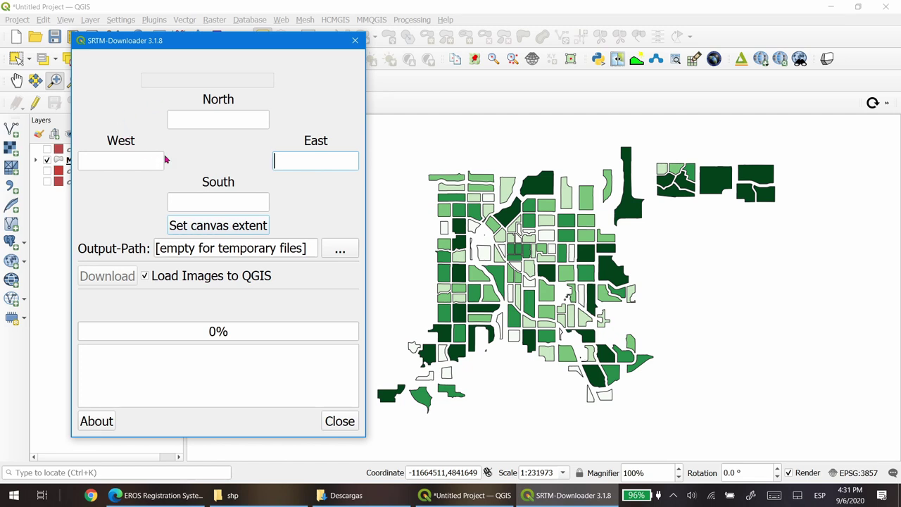
left_click(217, 119)
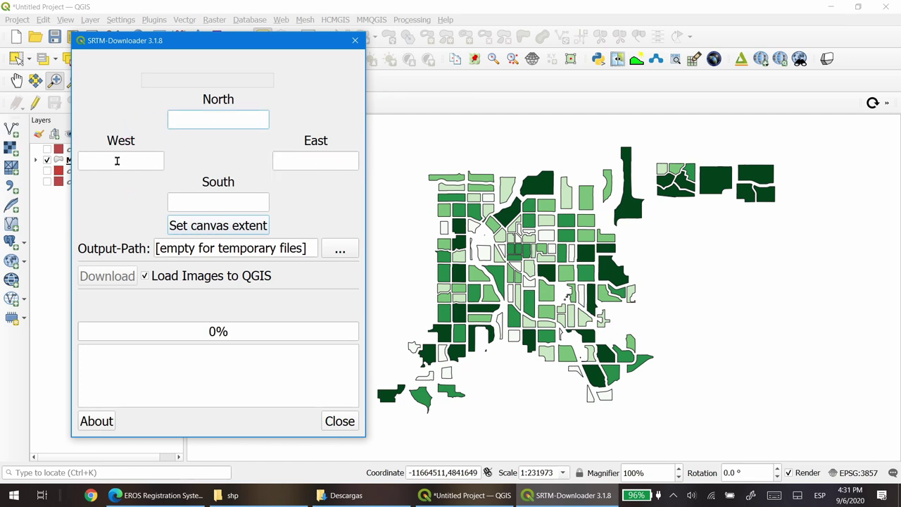
left_click(119, 160)
left_click(217, 119)
left_click(313, 161)
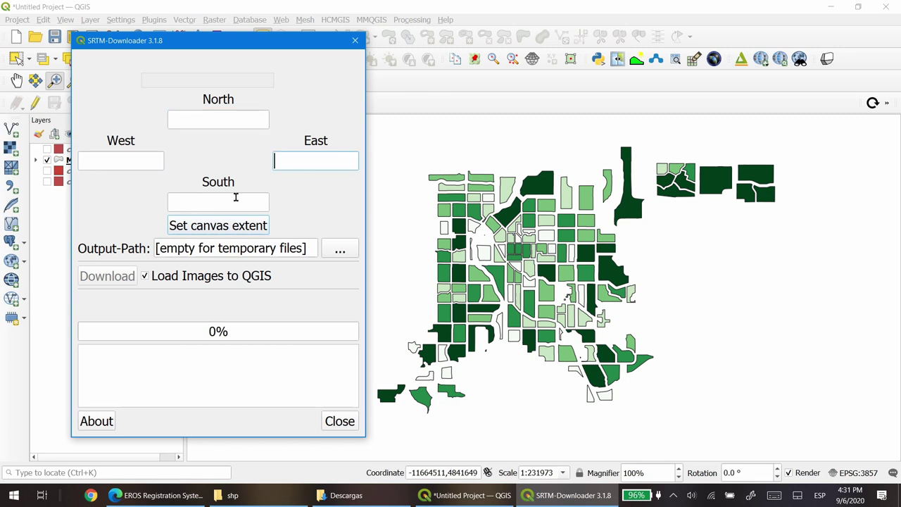
left_click(236, 198)
left_click(340, 421)
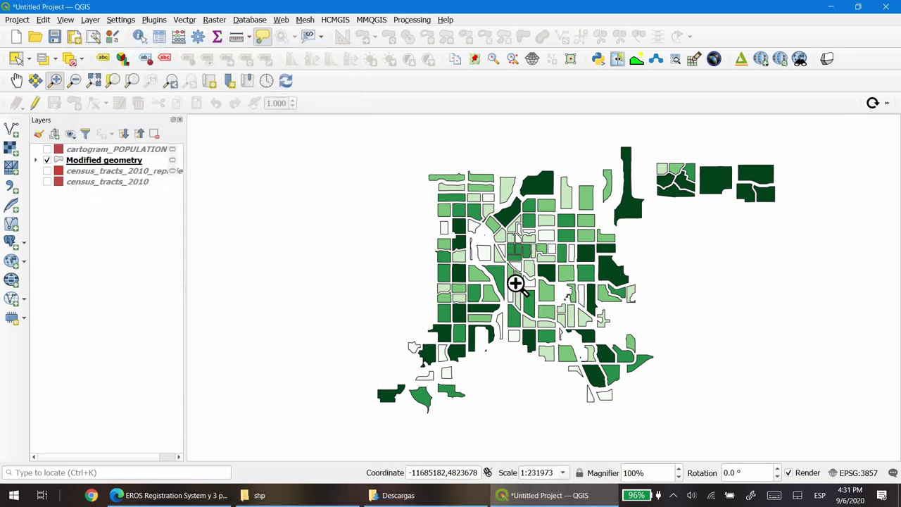
scroll(512, 279, "down", 1)
left_click_drag(475, 272, 567, 343)
scroll(563, 282, "down", 1)
scroll(514, 264, "up", 1)
scroll(534, 264, "up", 1)
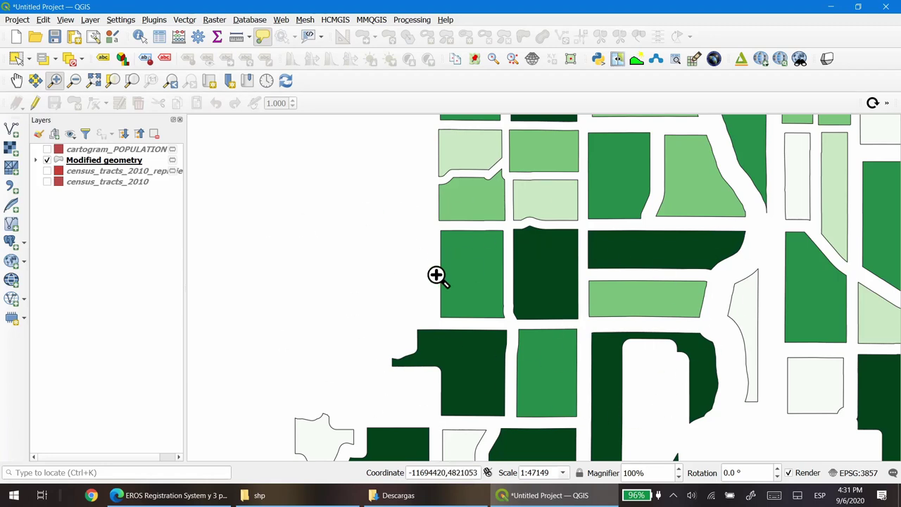
left_click(713, 61)
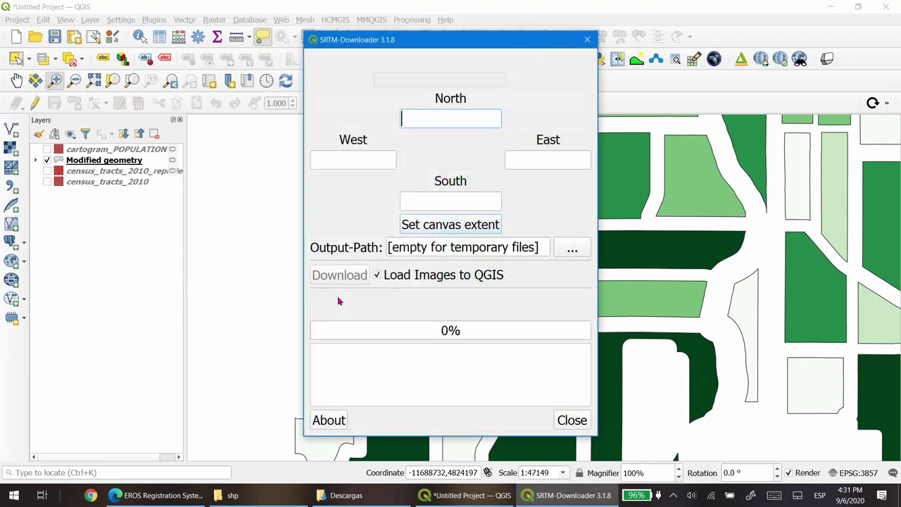
left_click(588, 39)
Set the SRTM-Downloader extent from a canvas view covering all Denver tracts: North 40, South 39, West -106, East -104
scroll(484, 285, "down", 1)
scroll(484, 285, "down", 2)
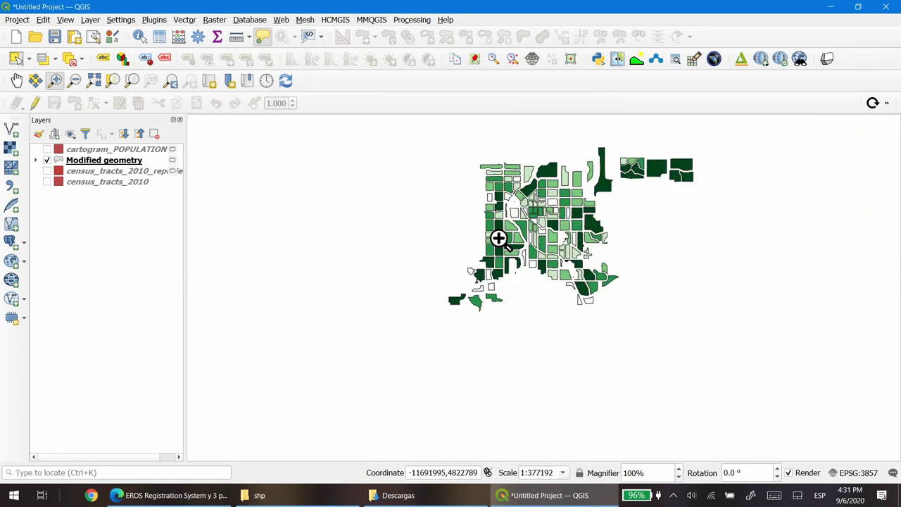
scroll(501, 276, "up", 1)
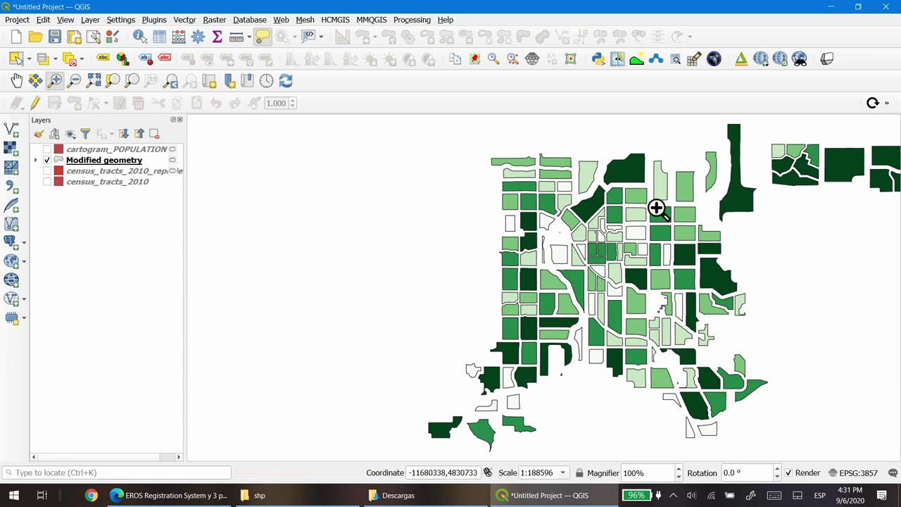
left_click(713, 58)
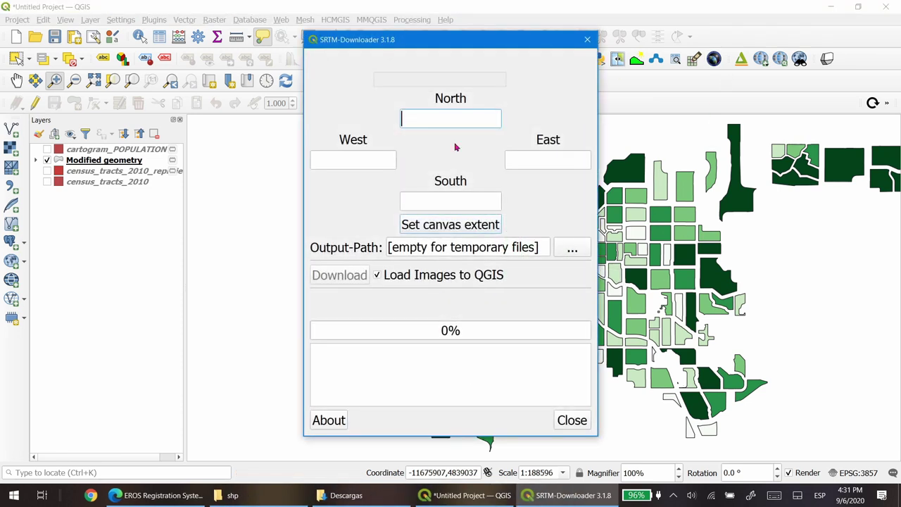
left_click(444, 229)
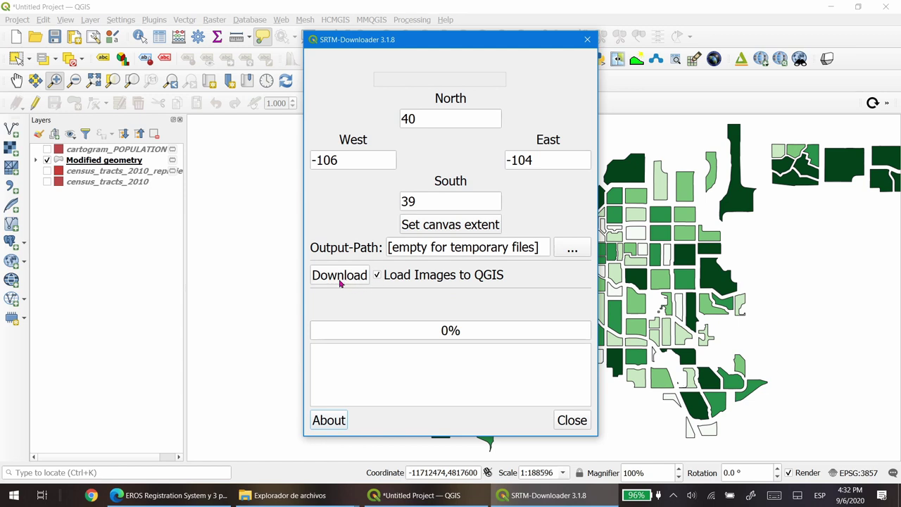
Download the SRTM images as temporary files loaded into the project, signing in with the Earthdata username and password, and close the downloader
left_click(340, 281)
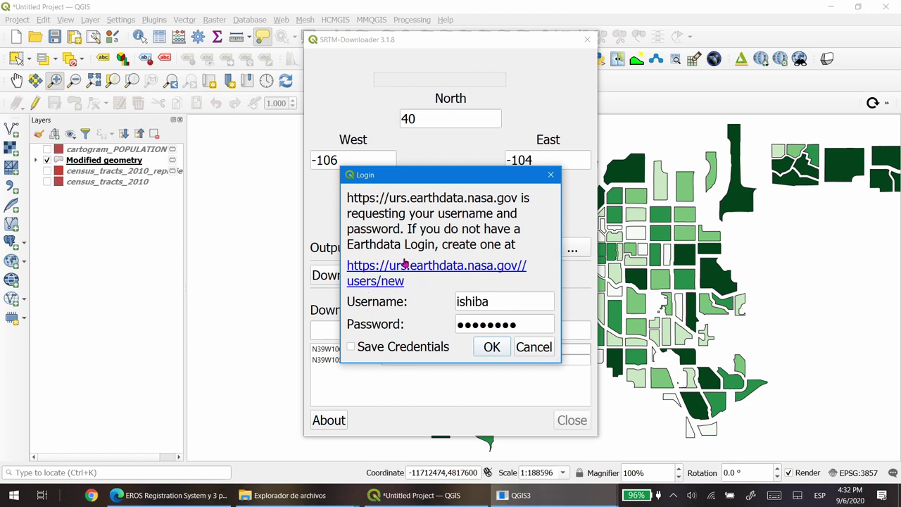
left_click(483, 347)
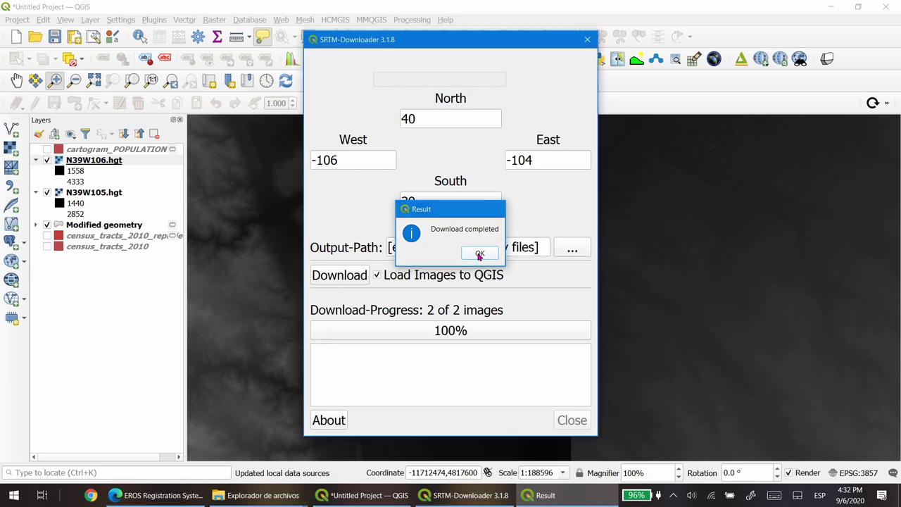
left_click(478, 255)
left_click(570, 419)
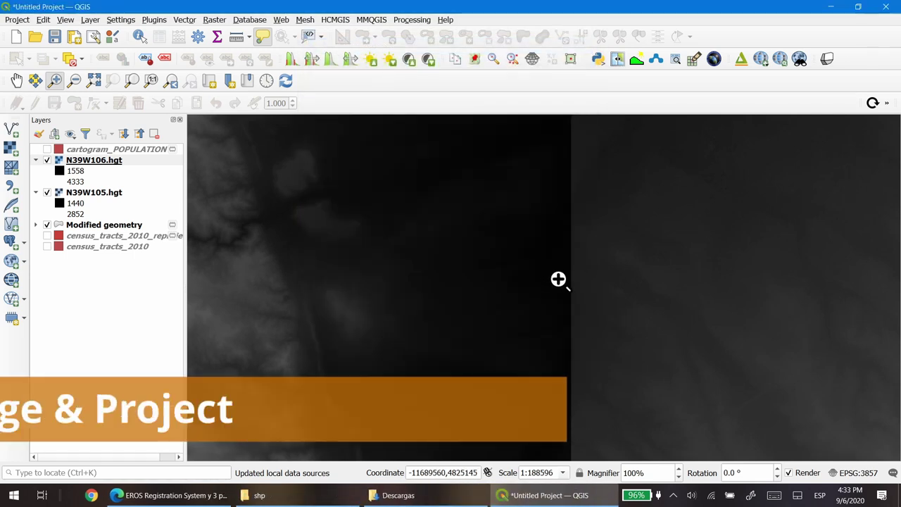
Examine the two downloaded elevation tiles together, hiding and showing N39W106.hgt to see where the tracts lie
scroll(559, 275, "down", 3)
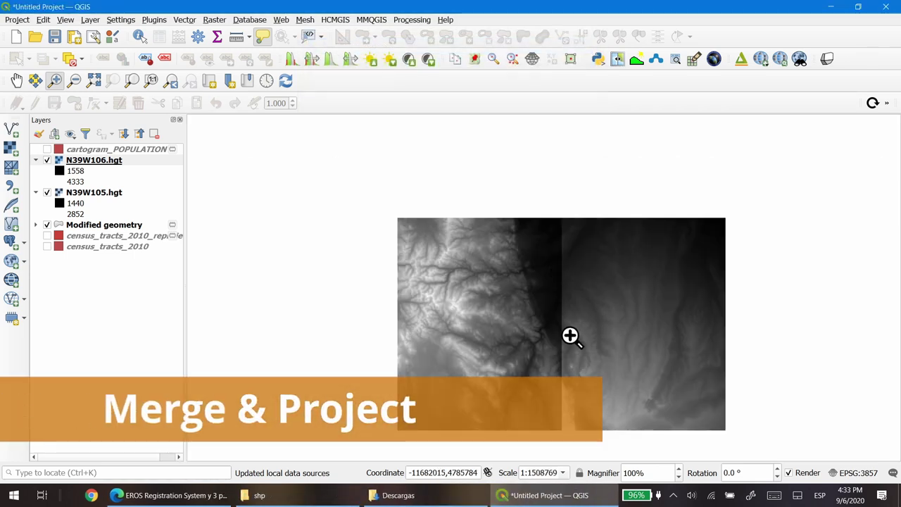
left_click_drag(505, 287, 420, 239)
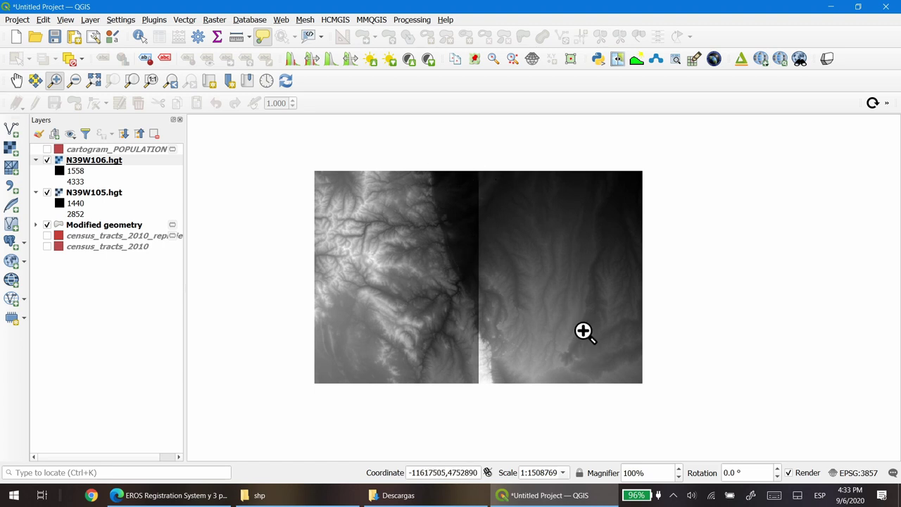
left_click(47, 161)
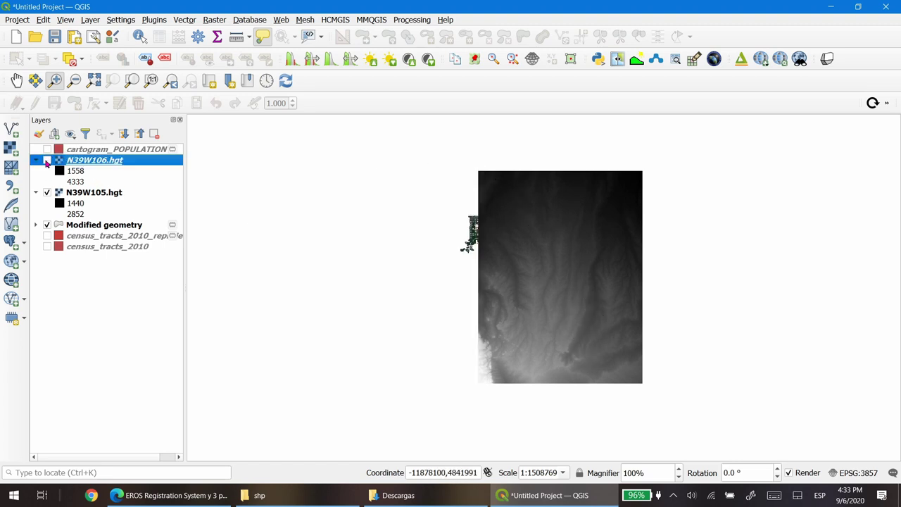
left_click(46, 161)
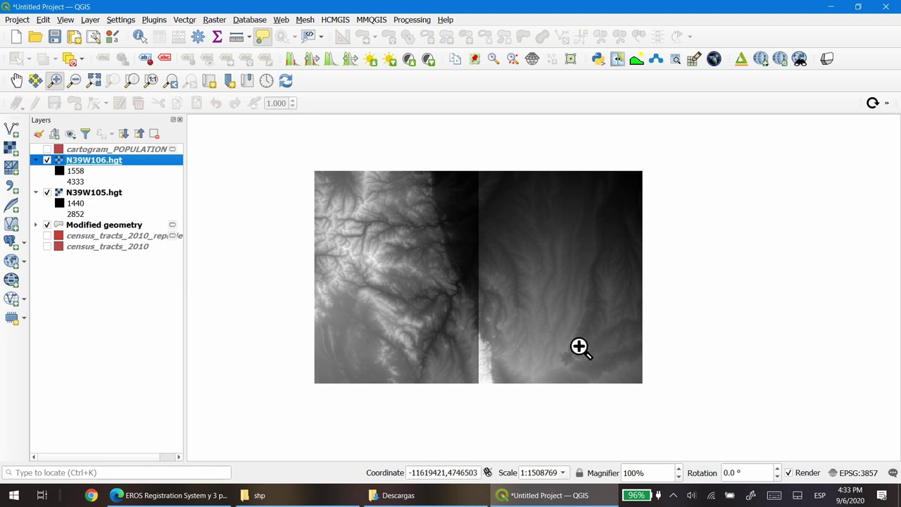
Check the coordinate system and unit in the layer properties of N39W106.hgt, leaving them as they are
right_click(96, 162)
left_click(137, 369)
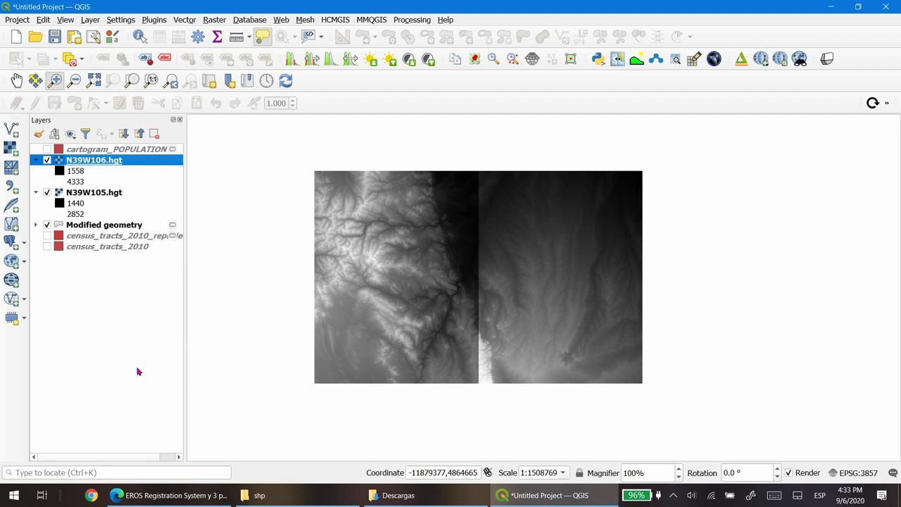
left_click_drag(493, 114, 418, 115)
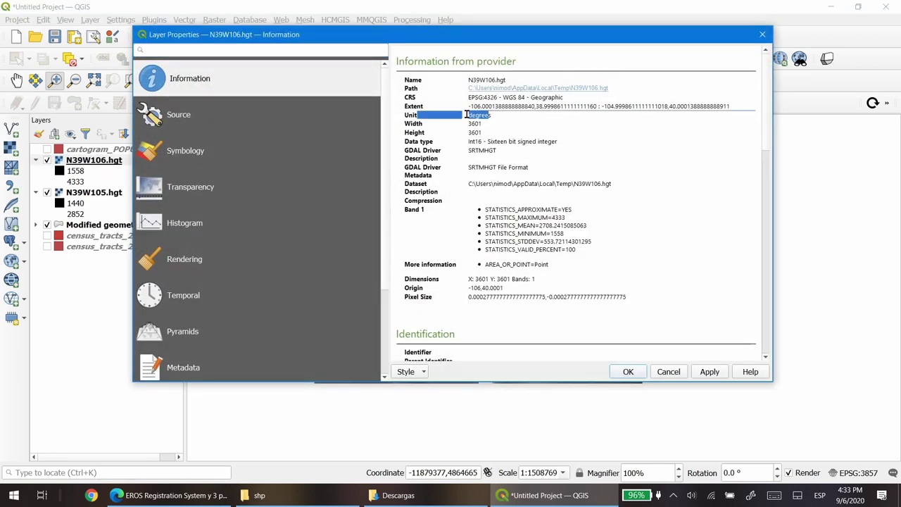
left_click(668, 373)
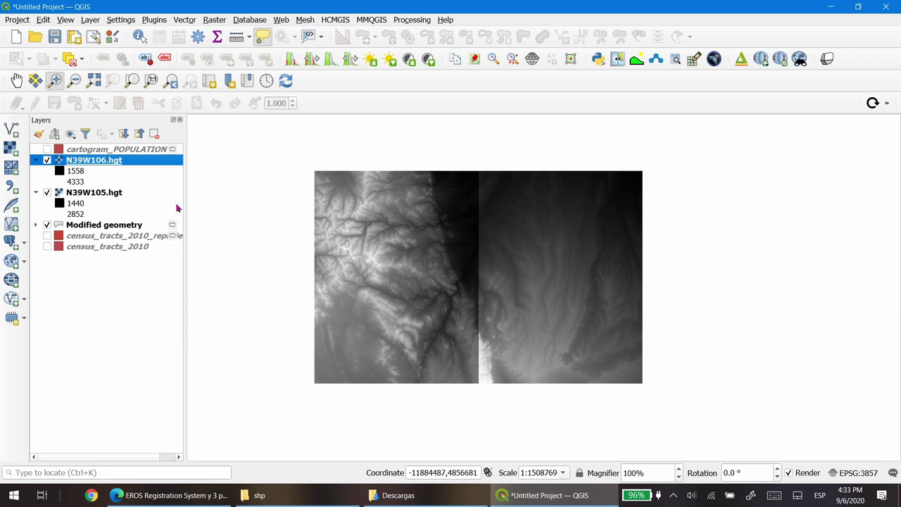
Compare WGS 84 (EPSG:4326) with WGS 84 / Pseudo-Mercator (EPSG:3857) in the project CRS settings and keep EPSG:3857
left_click(854, 475)
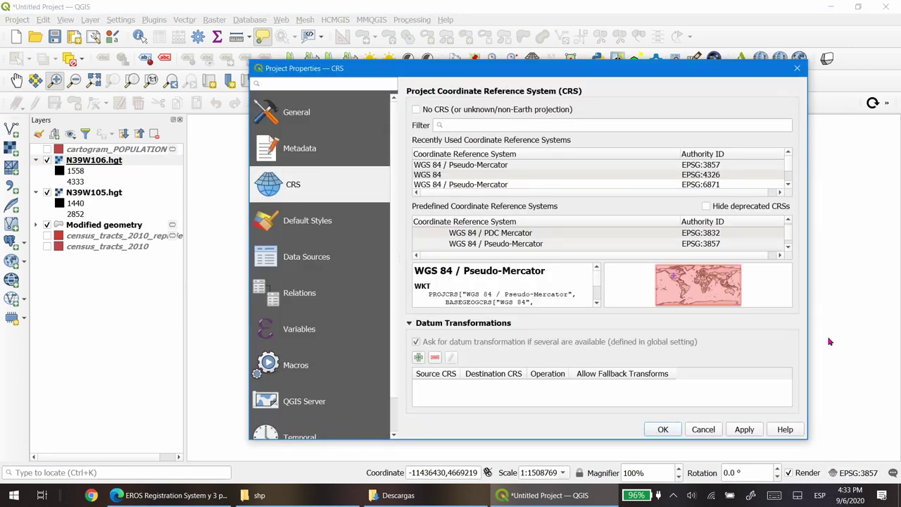
left_click_drag(556, 68, 476, 59)
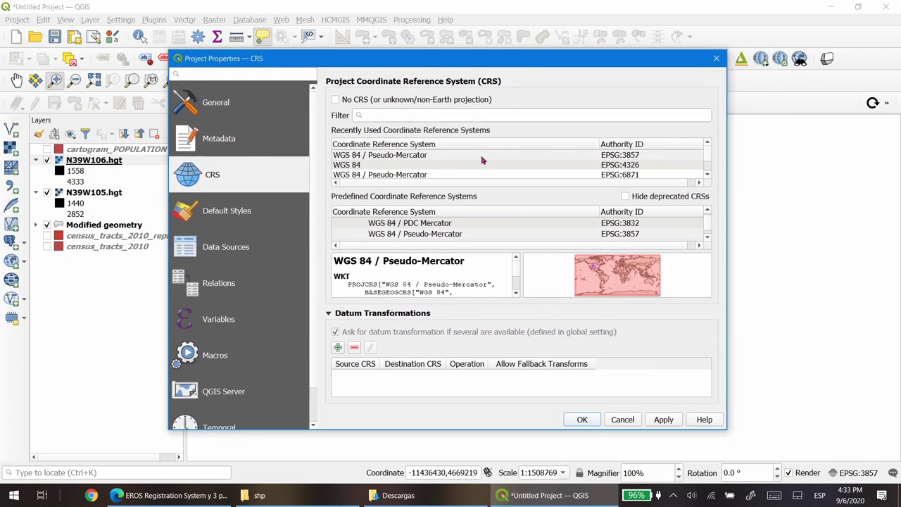
left_click(369, 165)
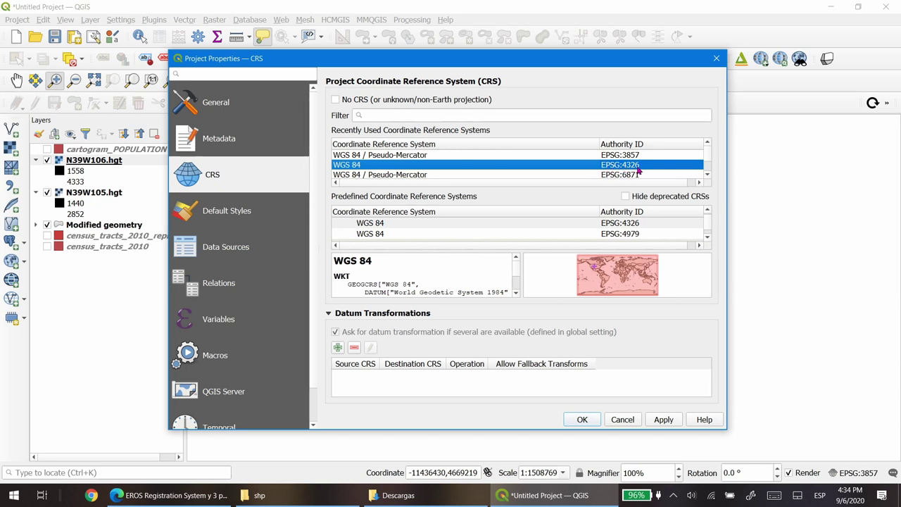
left_click(396, 155)
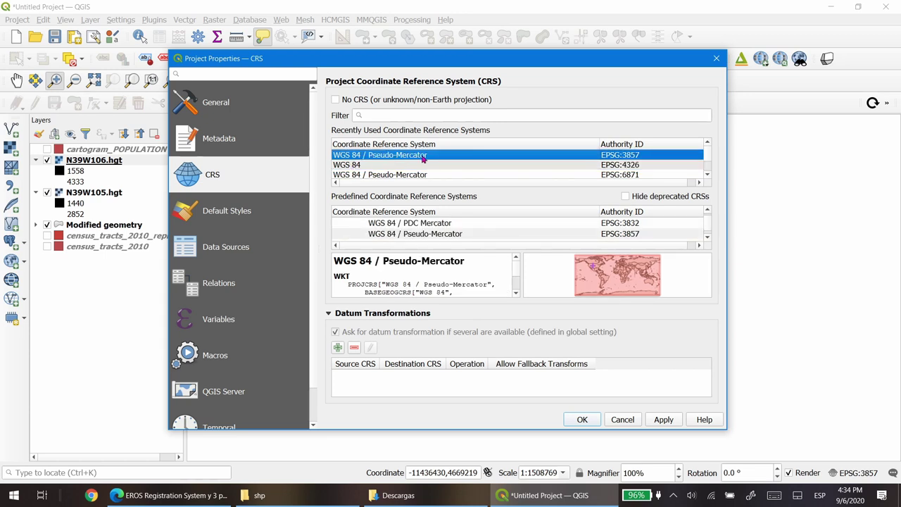
left_click(398, 167)
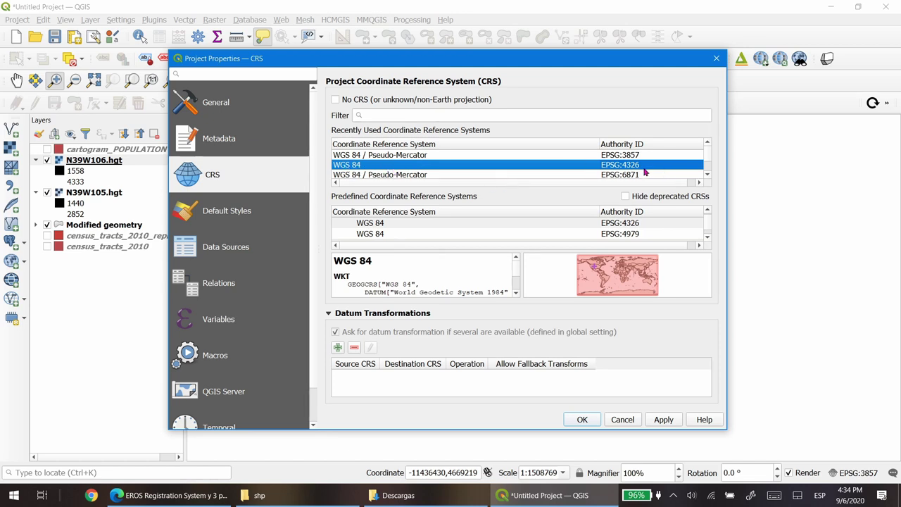
left_click(388, 156)
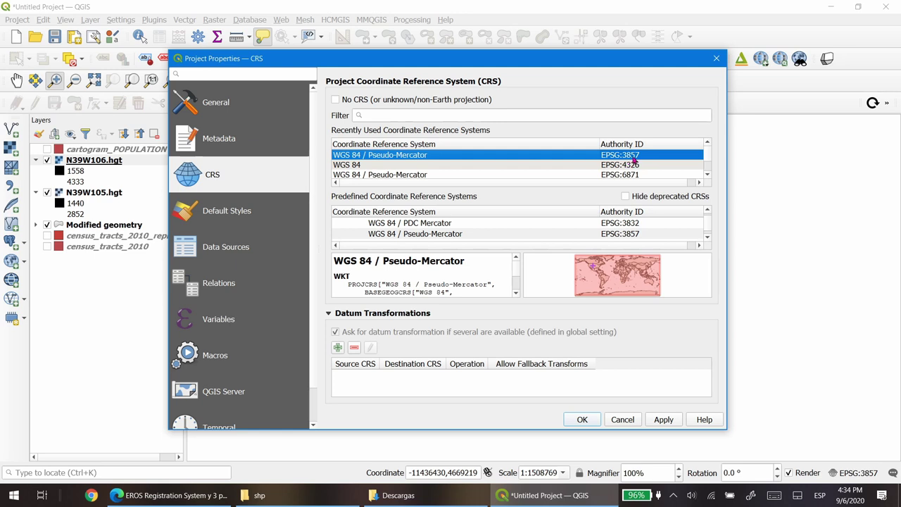
left_click(582, 419)
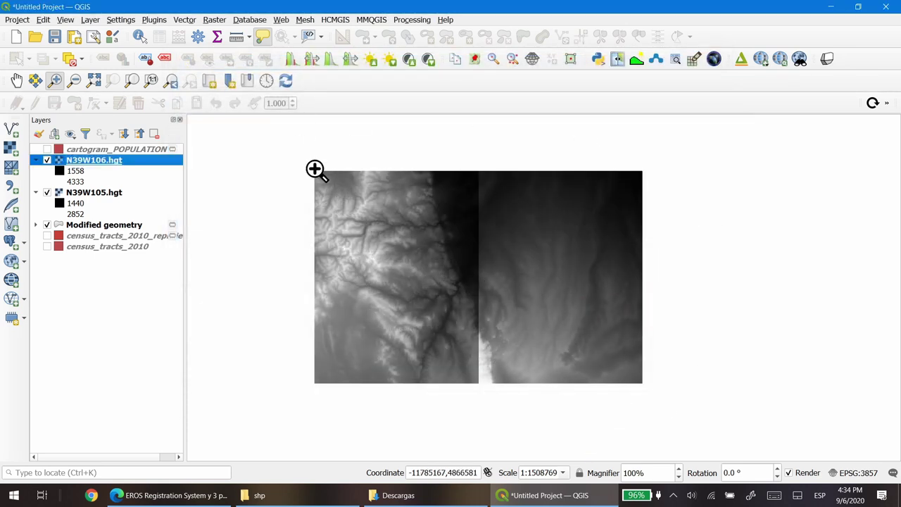
Find the GDAL raster Merge tool in the Processing Toolbox with the search term merge and open it
left_click_drag(301, 155, 642, 396)
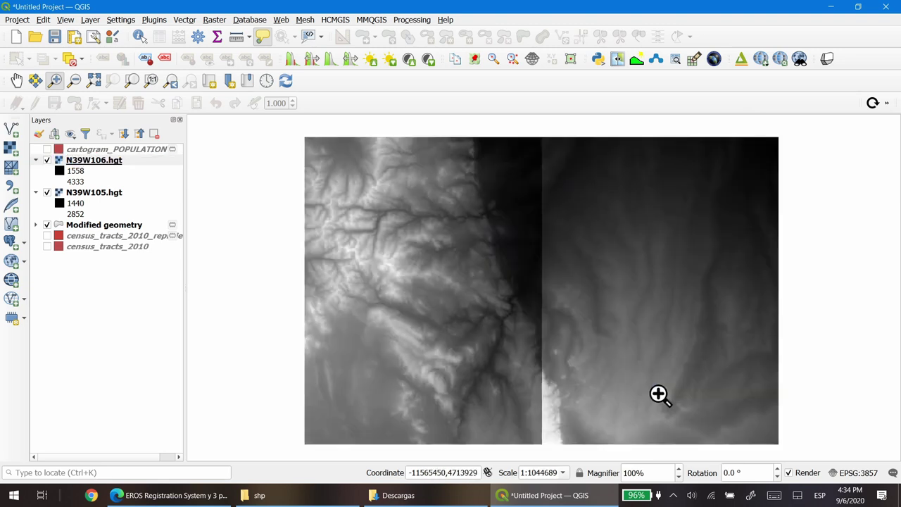
left_click(412, 20)
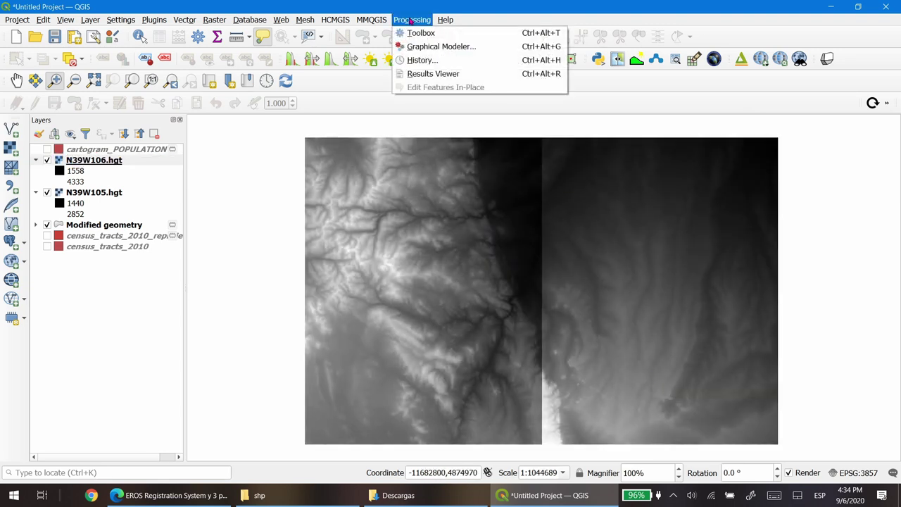
left_click(421, 34)
left_click_drag(699, 148, 655, 153)
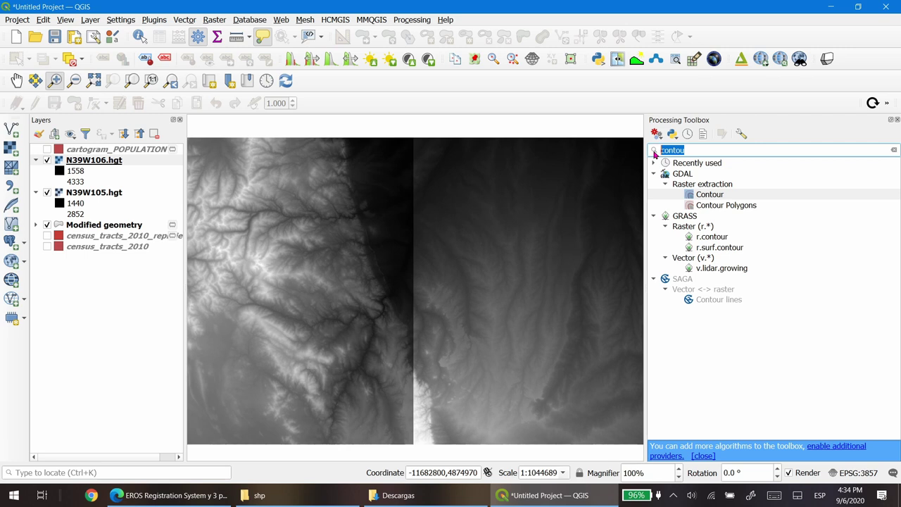
type("merge")
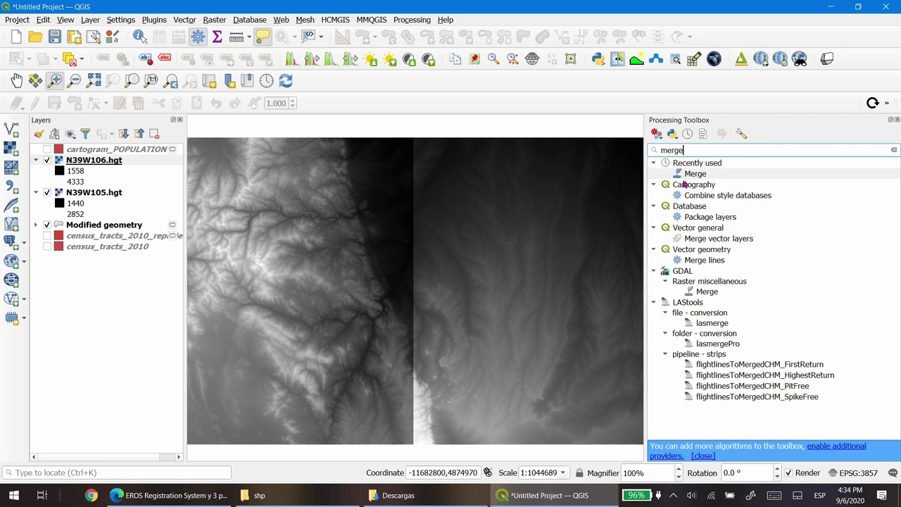
left_click(704, 173)
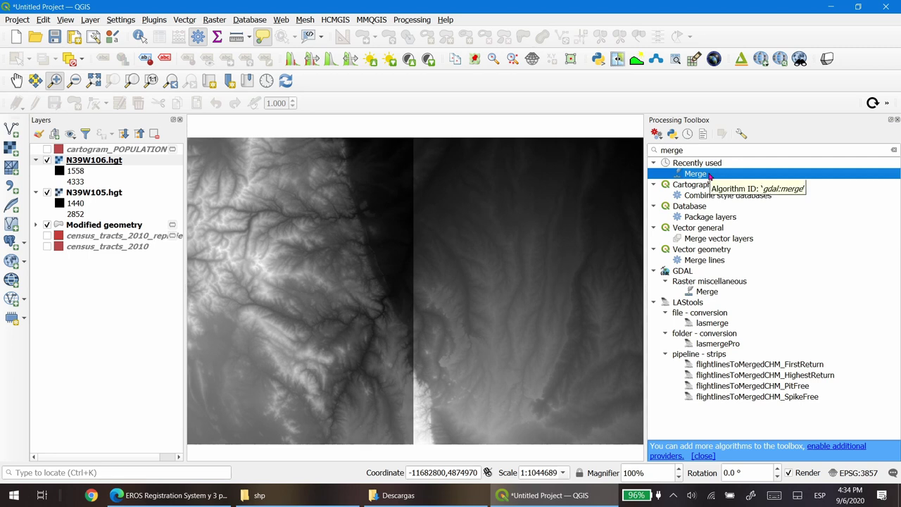
left_click(680, 274)
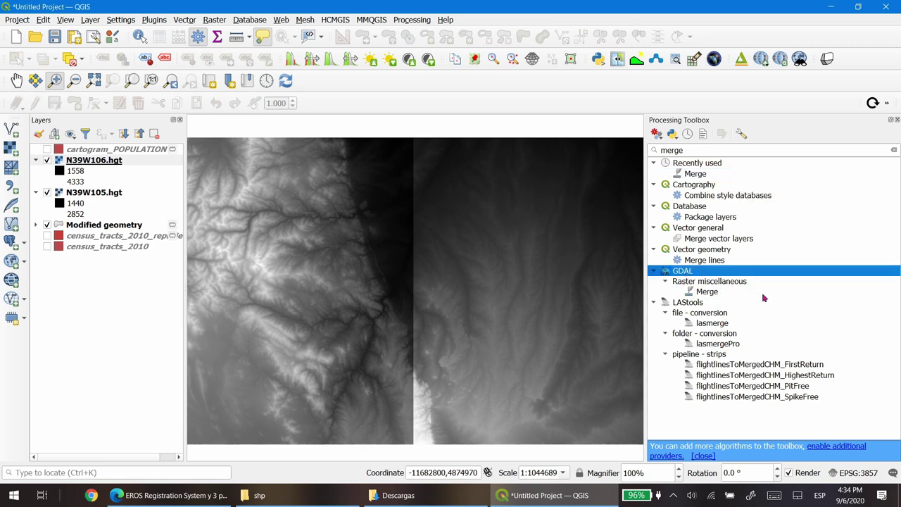
left_click(715, 293)
double_click(715, 292)
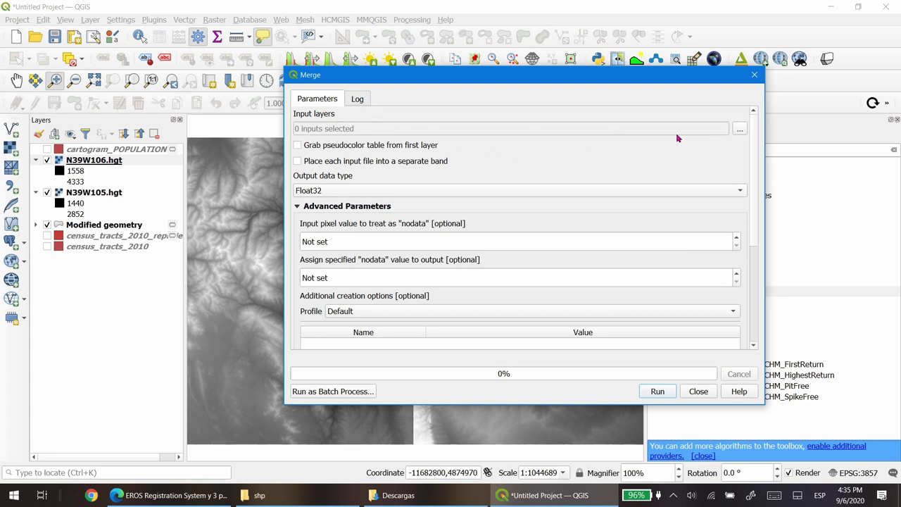
Merge N39W105.hgt and N39W106.hgt into one Float32 raster saved to a temporary file, and close the tool
left_click(739, 130)
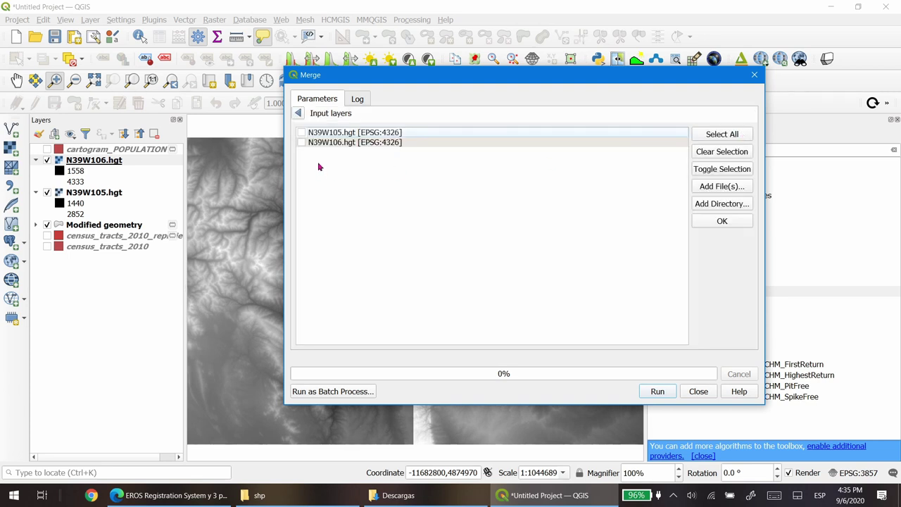
left_click(301, 134)
left_click(300, 115)
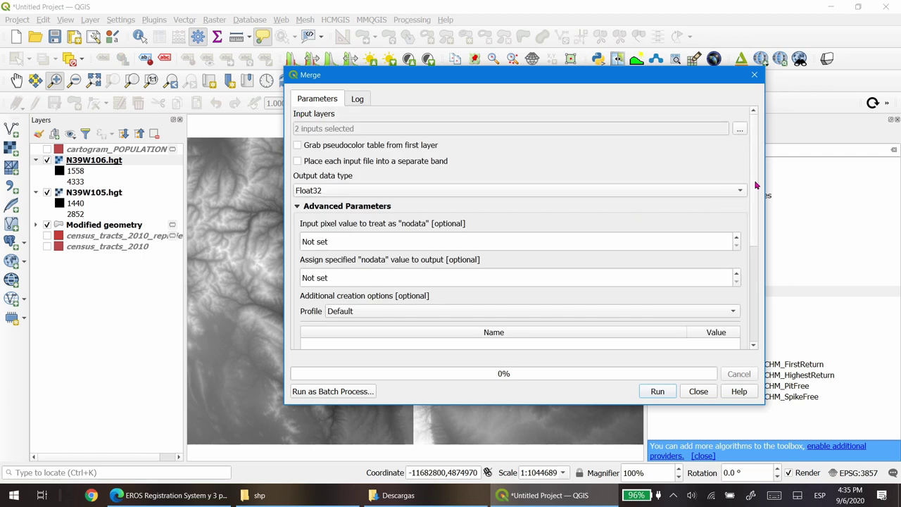
left_click_drag(757, 186, 753, 286)
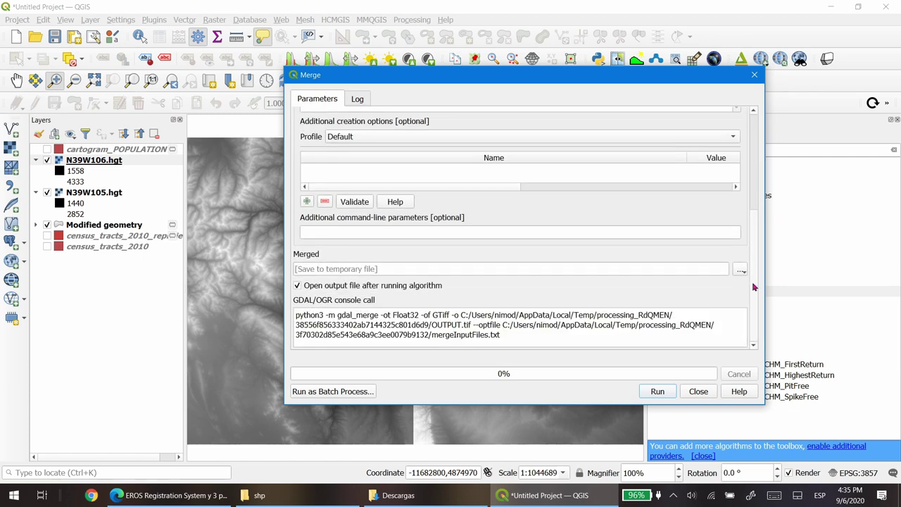
left_click(323, 268)
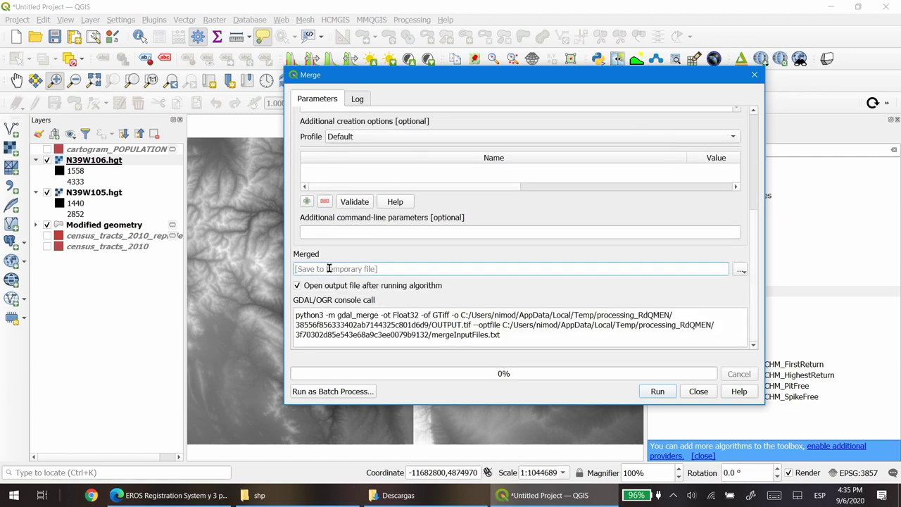
left_click(656, 392)
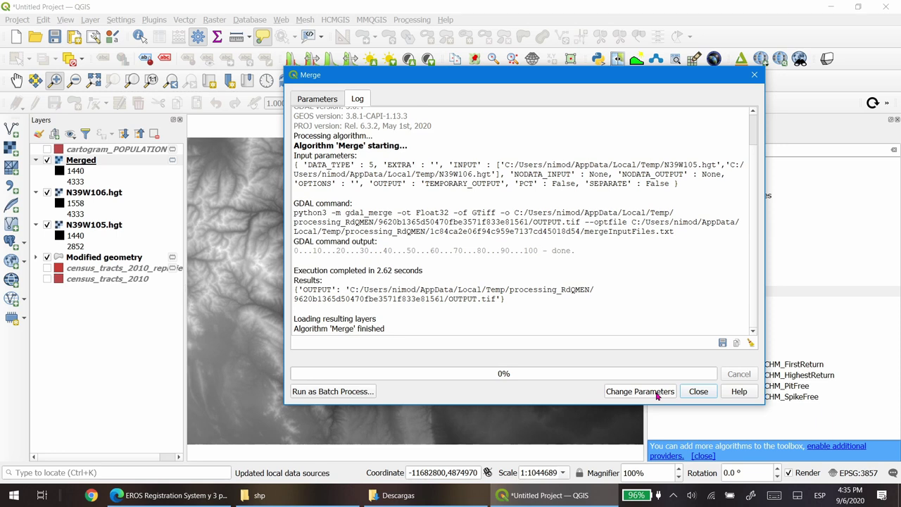
left_click(698, 391)
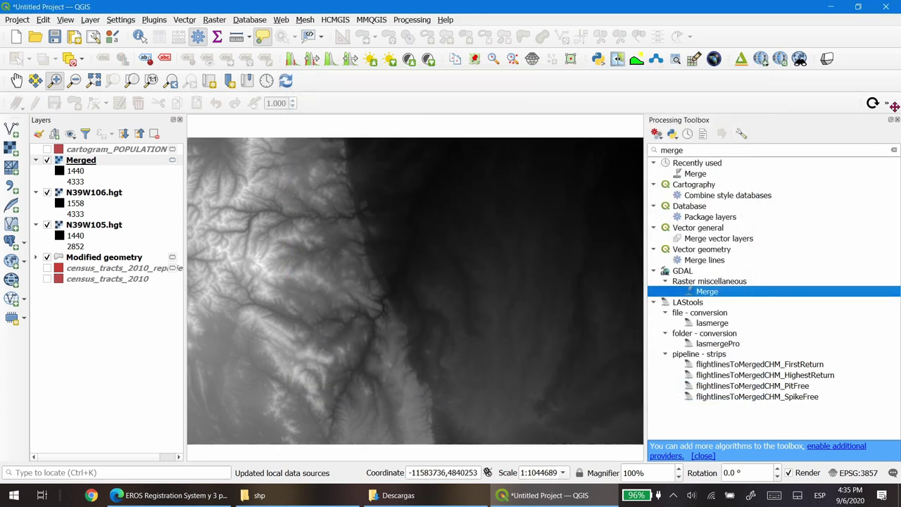
Compare the merged raster with the two original tiles by toggling the Merged layer's visibility
scroll(483, 277, "down", 1)
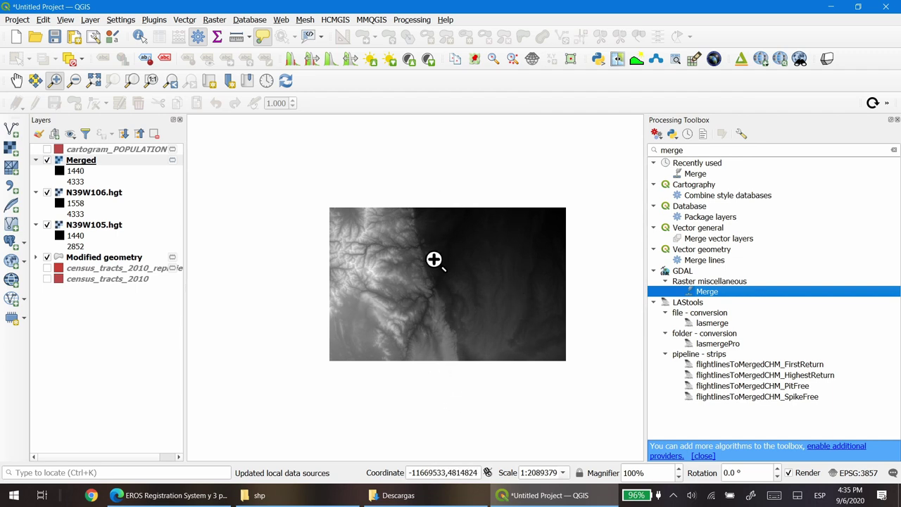
left_click(48, 161)
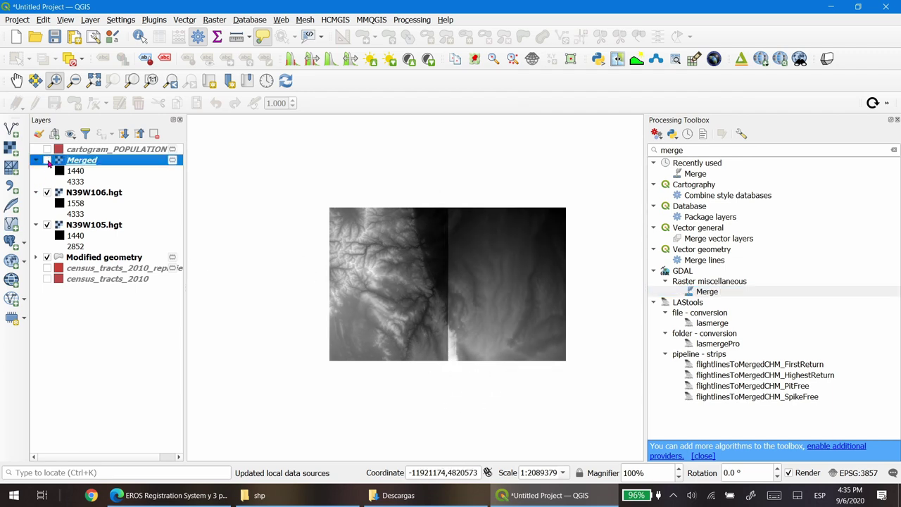
left_click(47, 161)
left_click(47, 160)
left_click(47, 161)
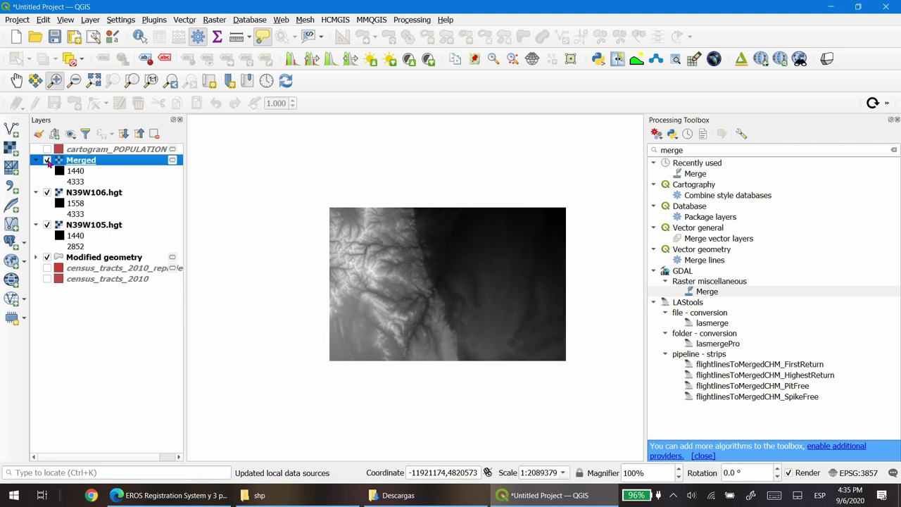
Remove the N39W106.hgt and N39W105.hgt layers from the project
left_click(108, 196)
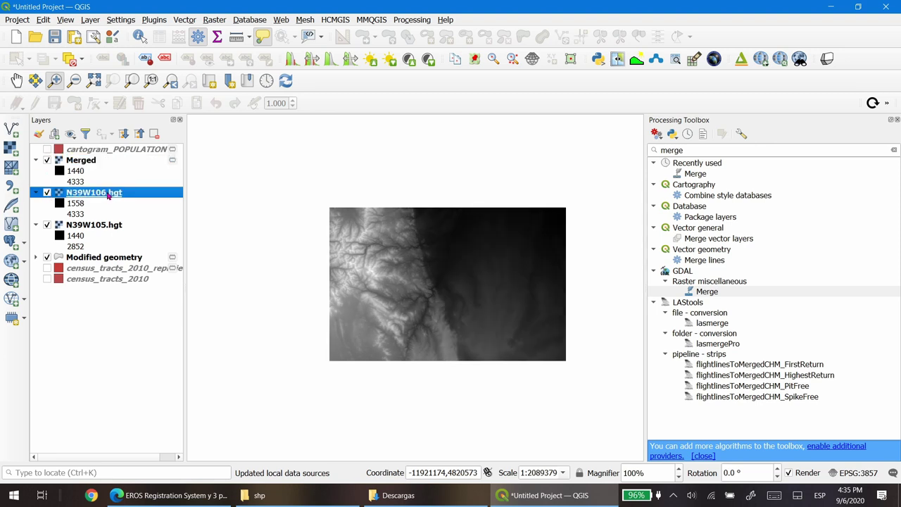
left_click(101, 226)
left_click(113, 200, "ctrl")
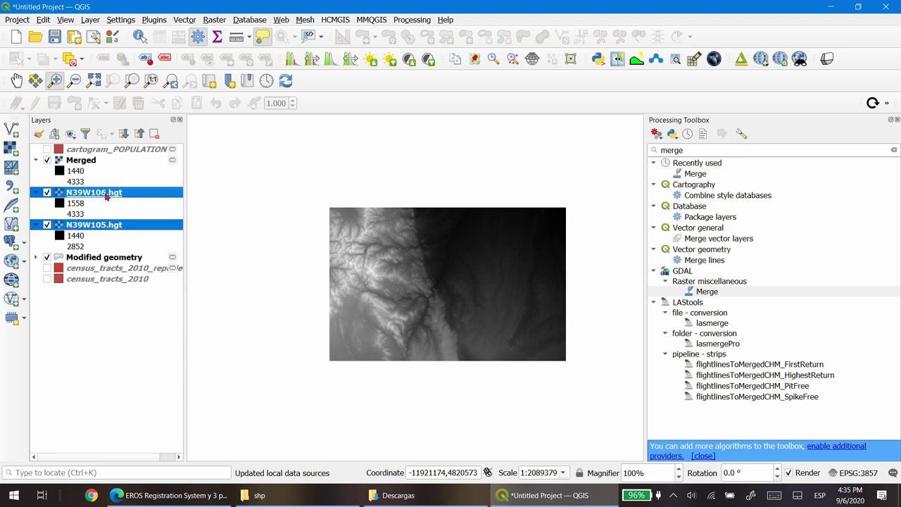
right_click(106, 193)
left_click(144, 291)
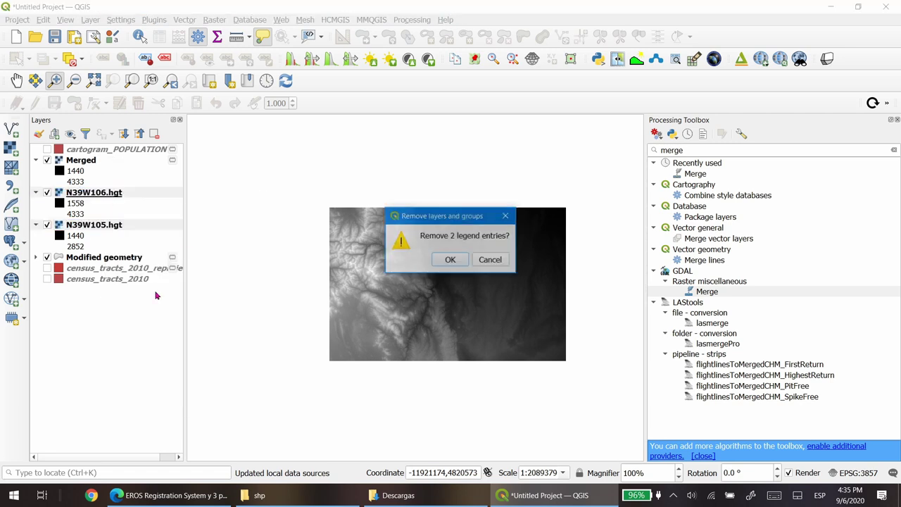
left_click(449, 260)
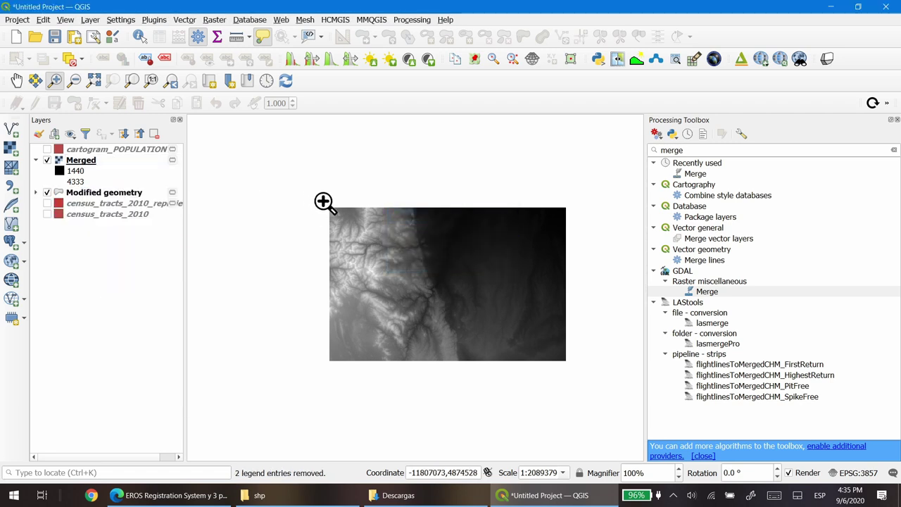
Search the processing algorithms for "project" to find the reprojection tools
left_click_drag(323, 200, 576, 367)
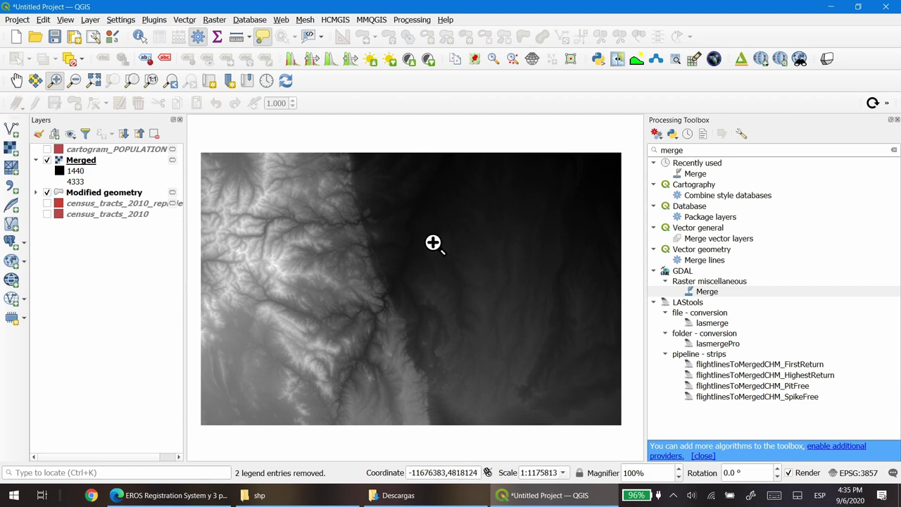
left_click_drag(706, 150, 662, 149)
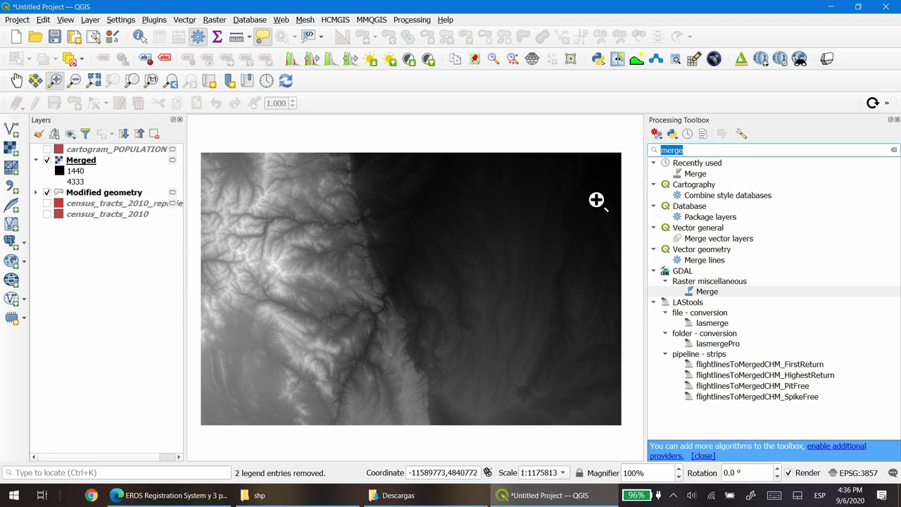
type("project")
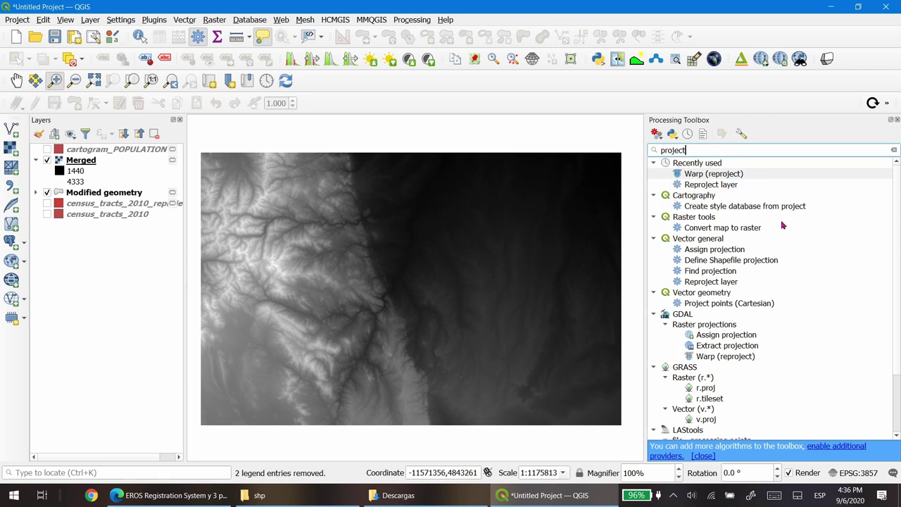
Examine the reprojection algorithms, comparing the raster Warp (reproject) tool with the vector Reproject layer tool
left_click(743, 176)
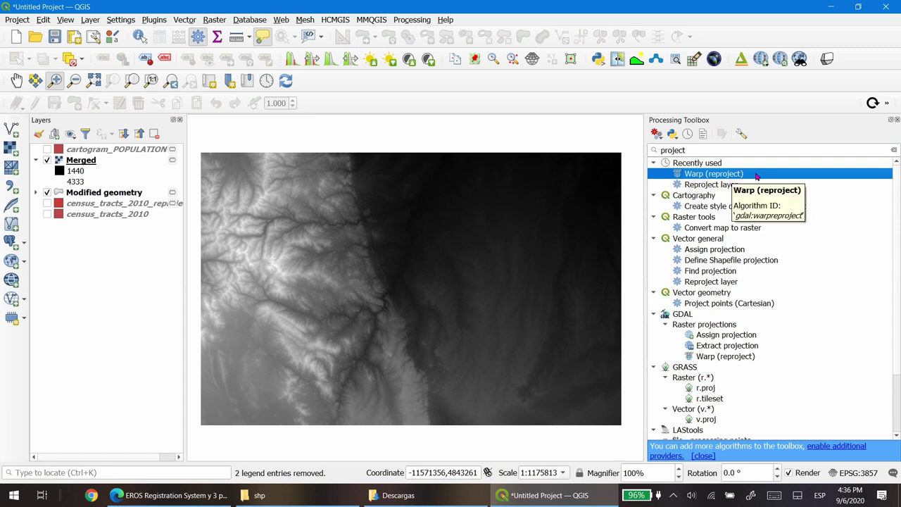
left_click(704, 186)
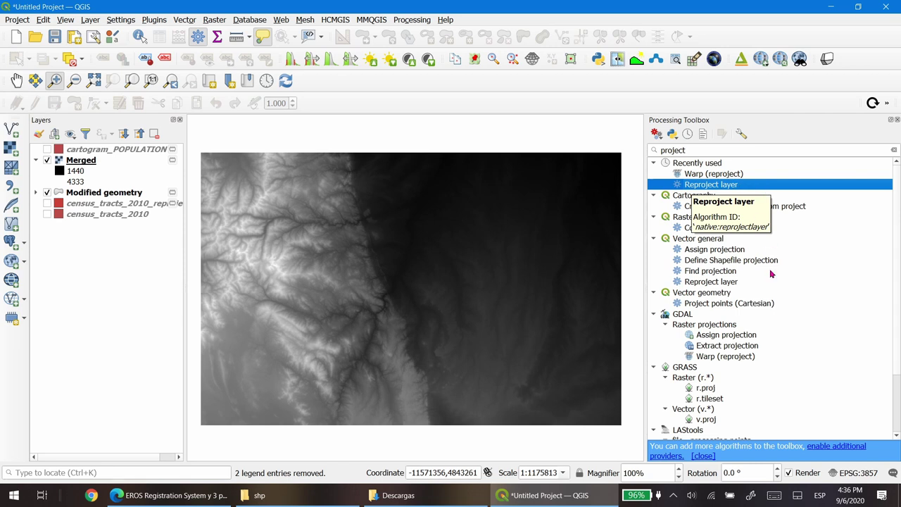
left_click(732, 174)
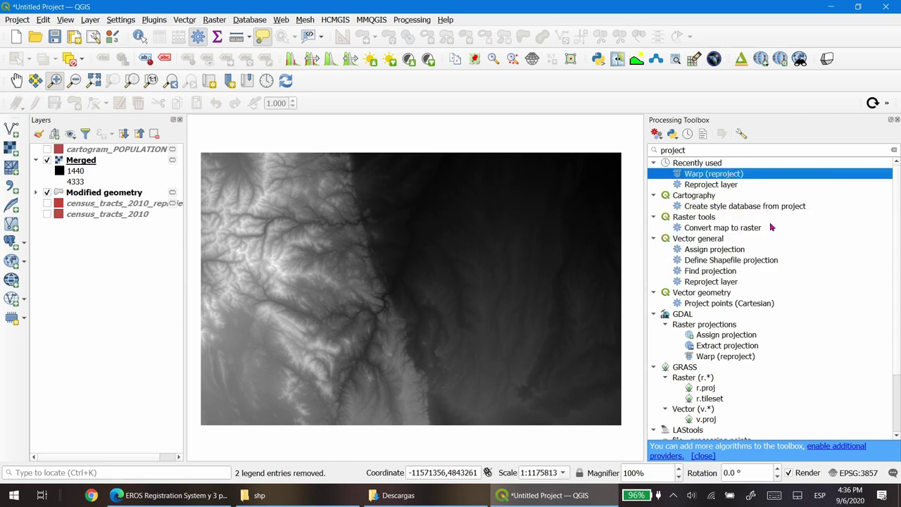
left_click(681, 314)
left_click(690, 325)
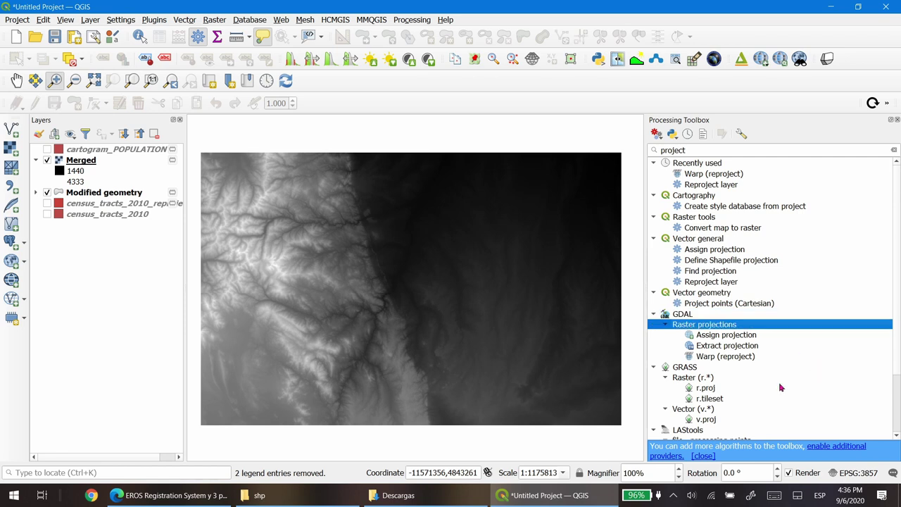
left_click(713, 357)
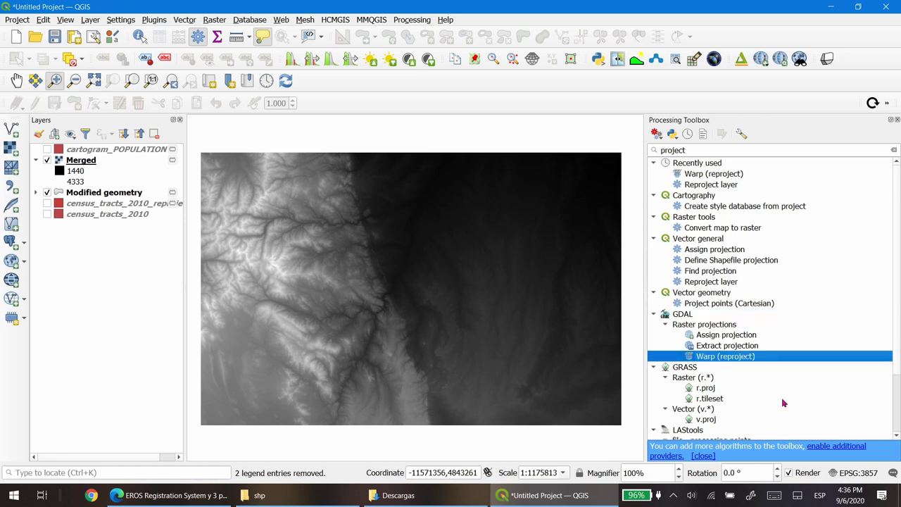
left_click(725, 185)
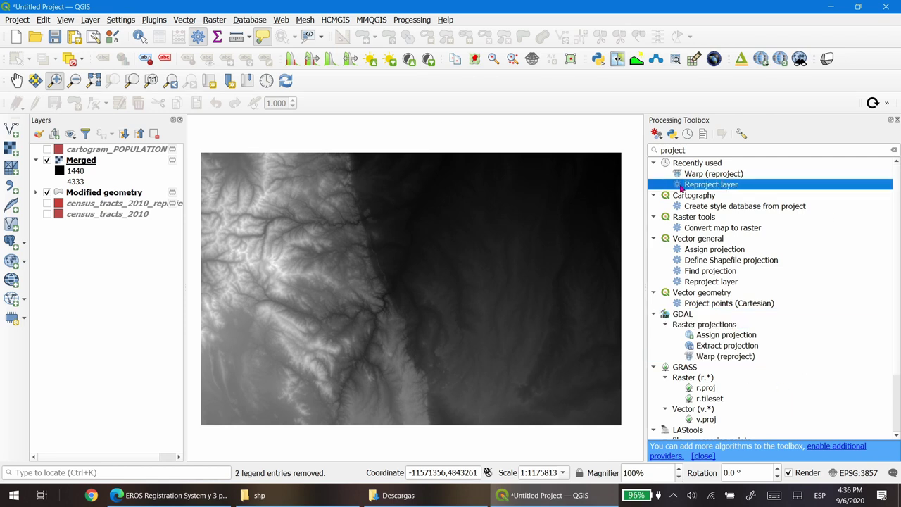
left_click(705, 240)
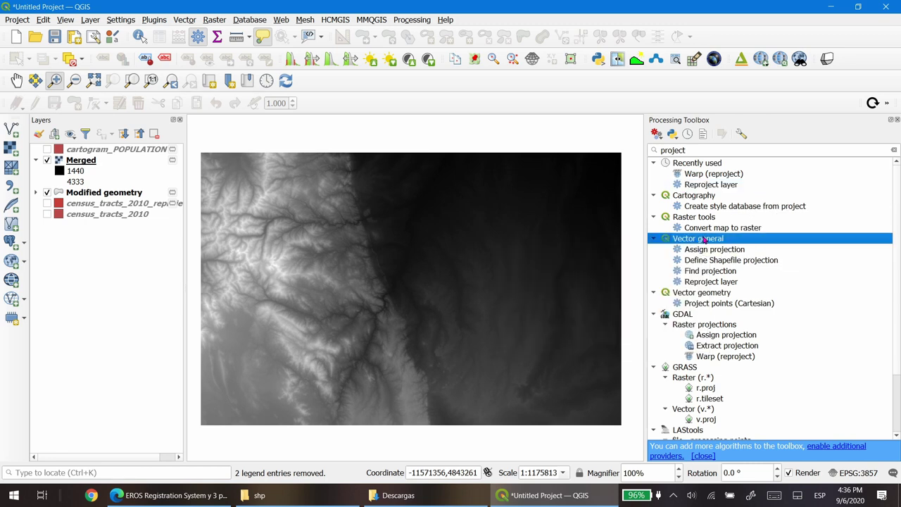
left_click(709, 283)
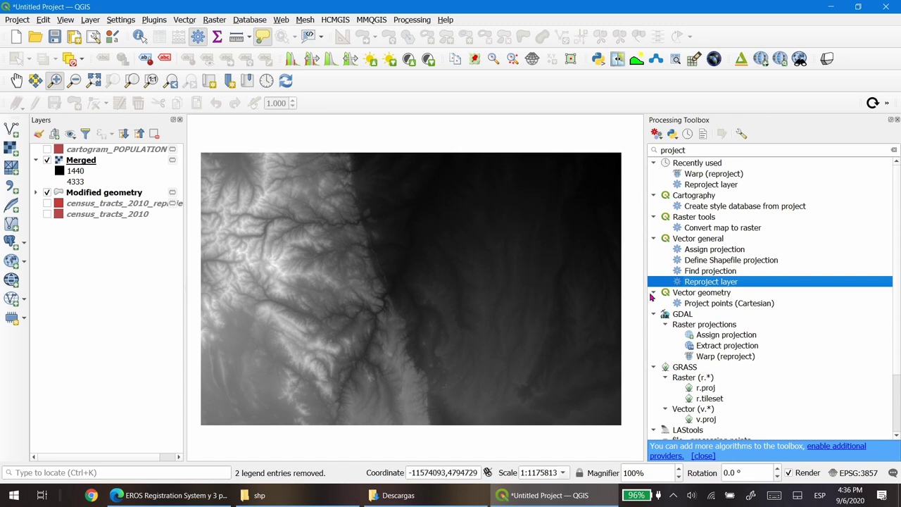
Open the Warp (reproject) tool with Merged as the input layer and look through the available target CRS choices
double_click(701, 175)
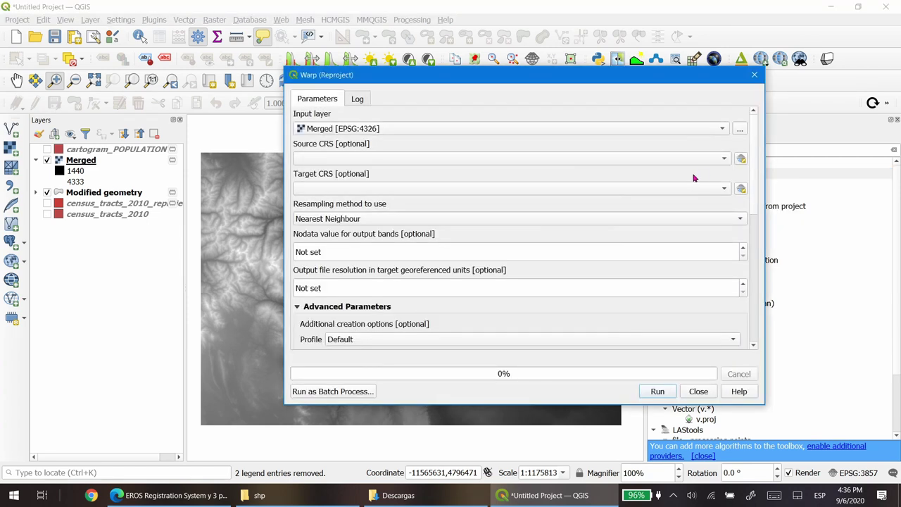
left_click(339, 131)
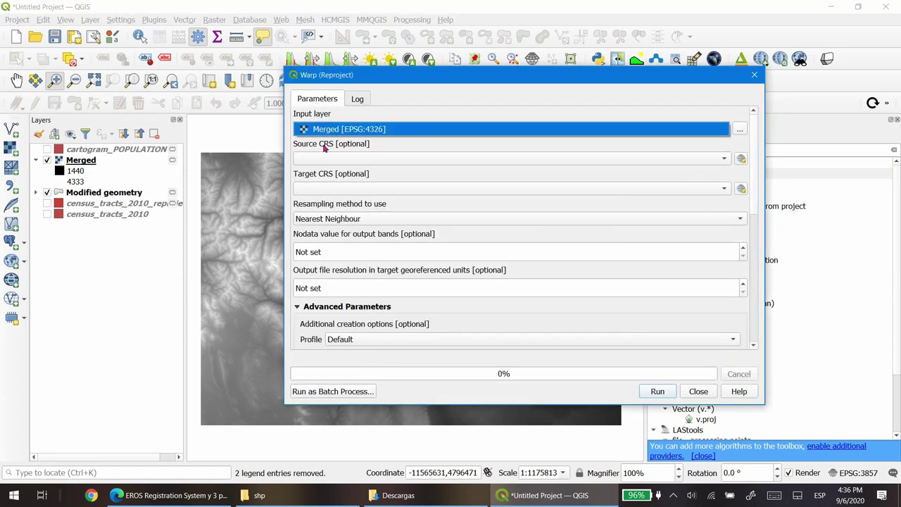
left_click(365, 131)
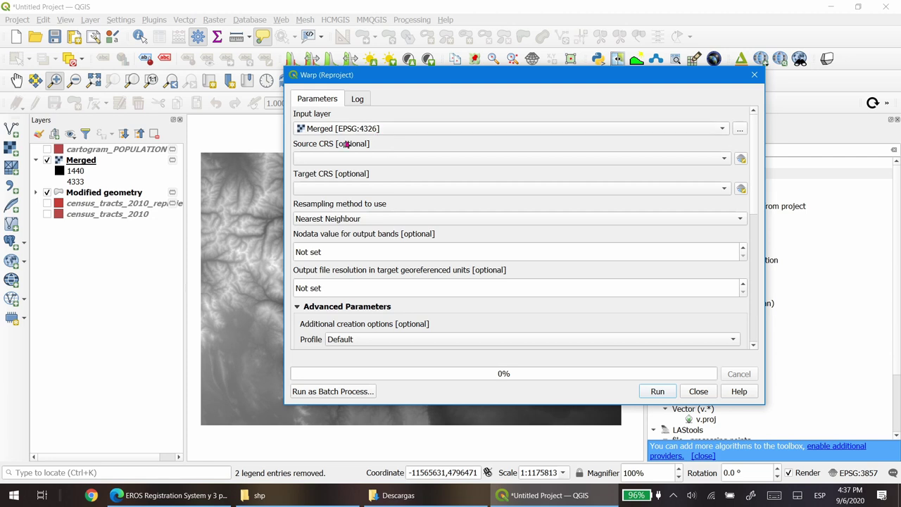
left_click(350, 190)
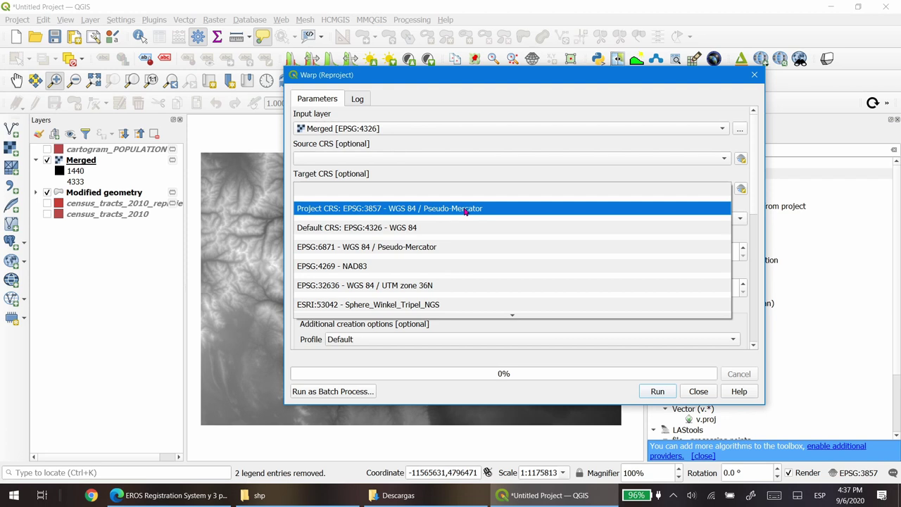
left_click(652, 176)
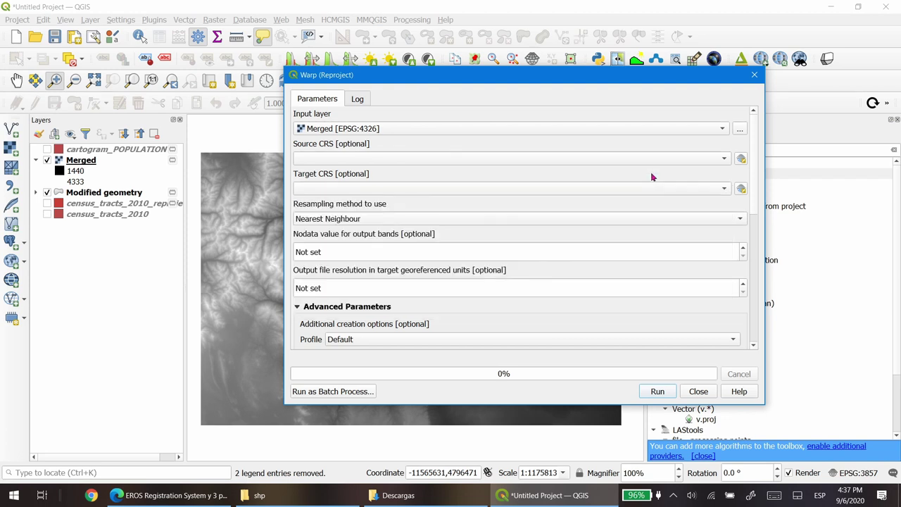
Set the target CRS to EPSG:3857 - WGS 84 / Pseudo-Mercator, filtering by "seudo mer", and run the reprojection of the Merged raster
left_click(741, 190)
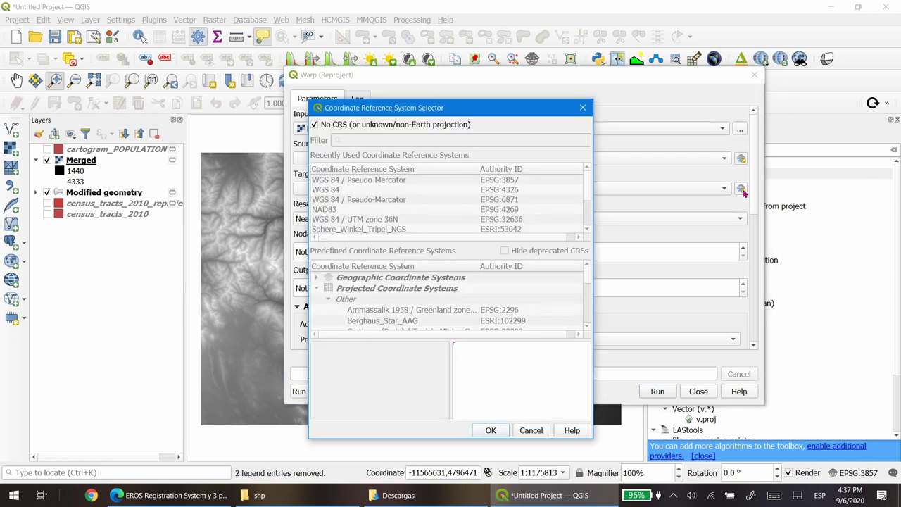
left_click(315, 126)
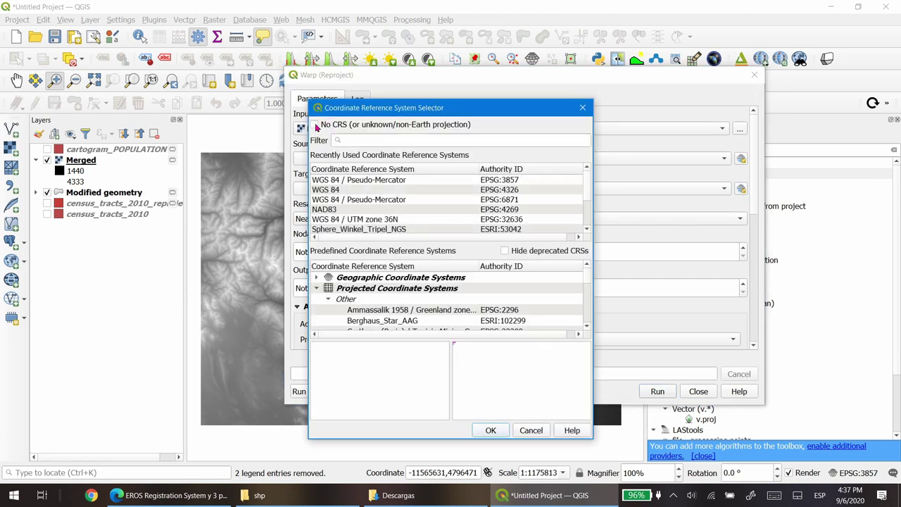
left_click(390, 141)
type("seudo mer")
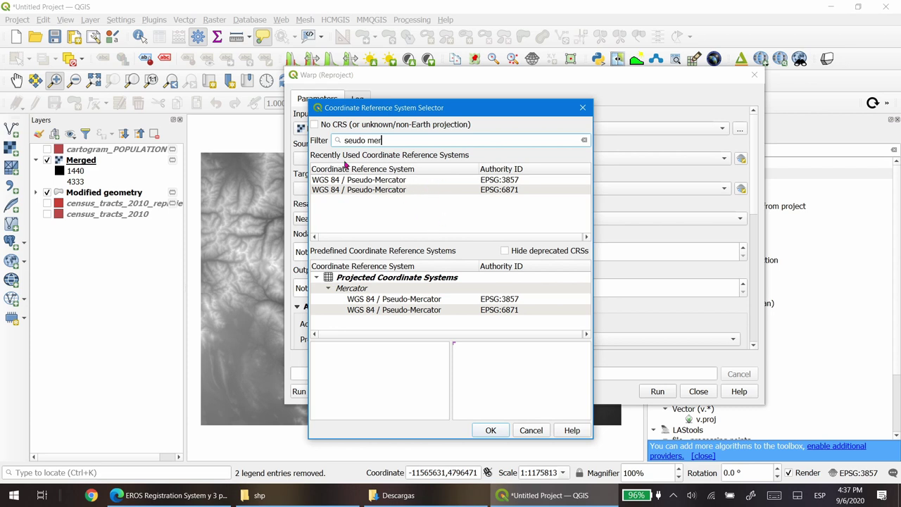
left_click(426, 300)
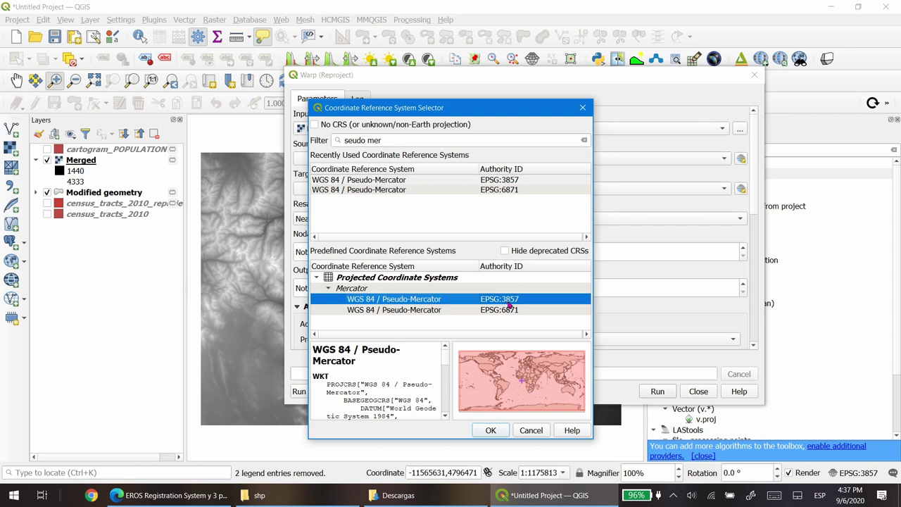
left_click(490, 430)
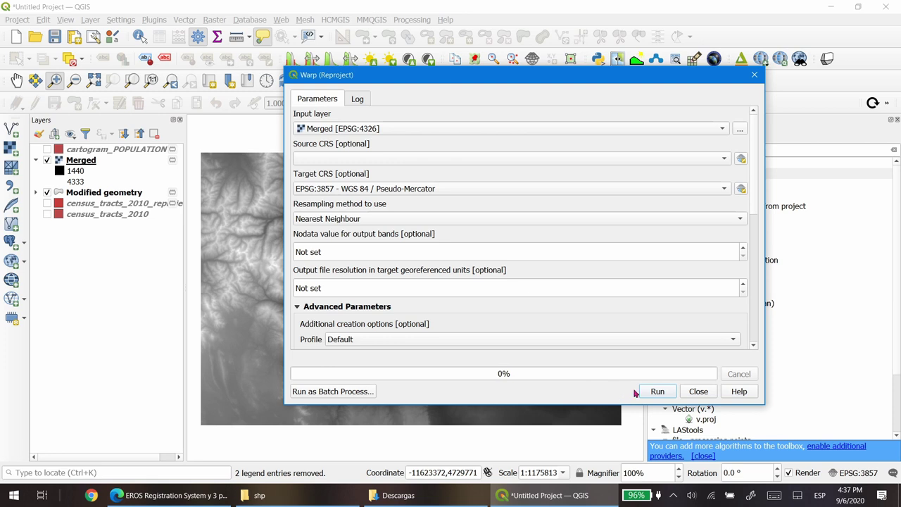
left_click(657, 393)
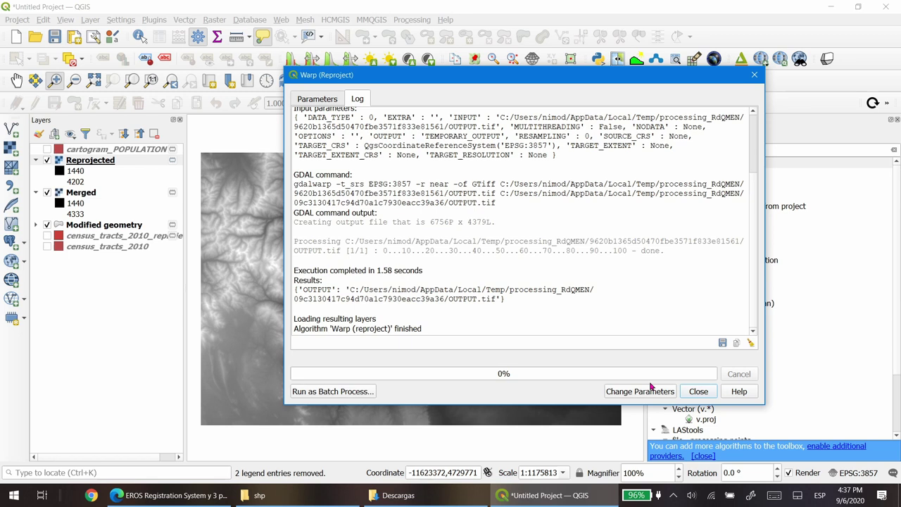
left_click(698, 392)
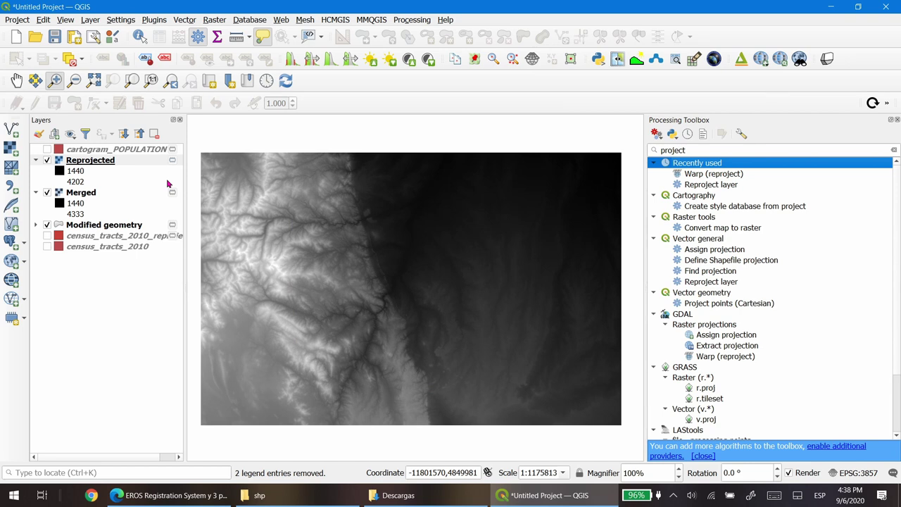
Check the CRS unit in the Reprojected layer's information properties
right_click(121, 163)
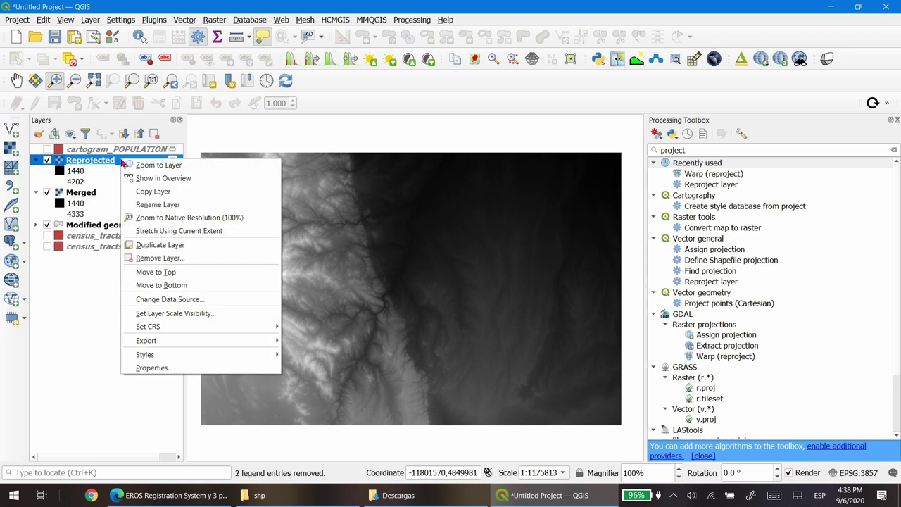
left_click(163, 371)
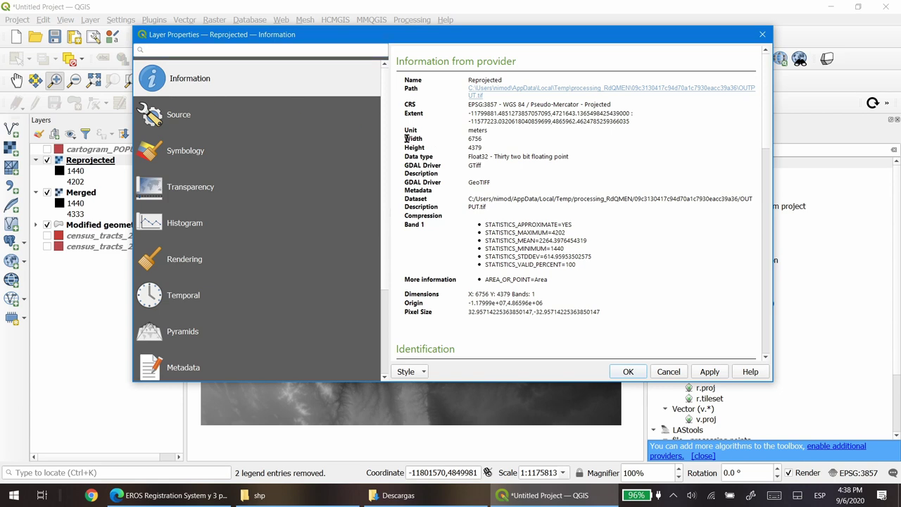
left_click_drag(405, 129, 467, 133)
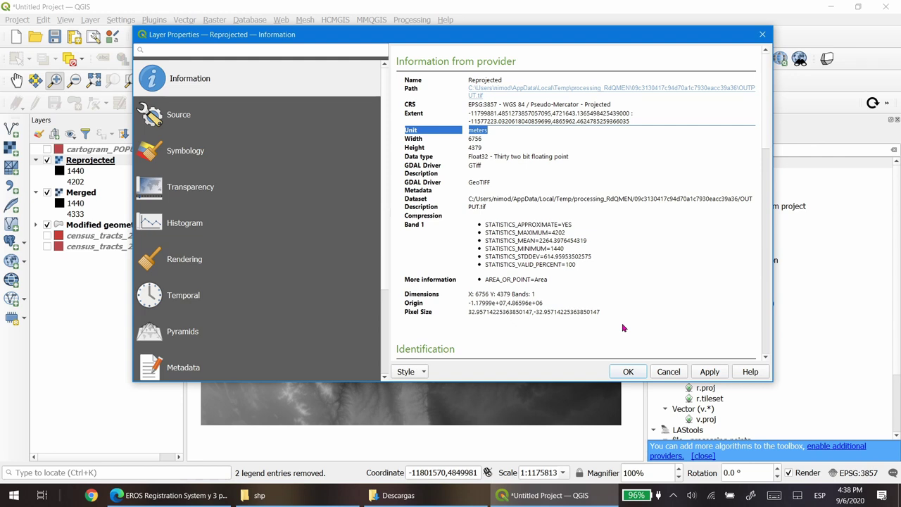
left_click(628, 371)
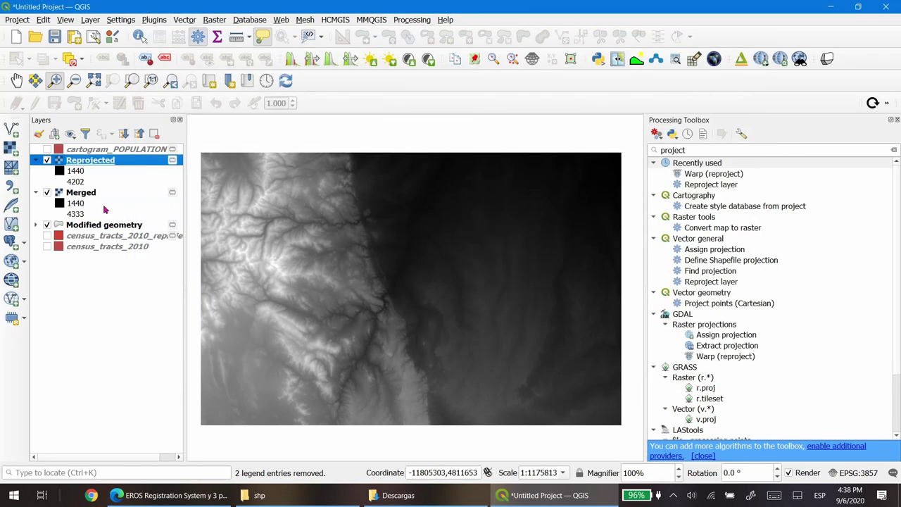
Remove the Merged raster layer from the project
left_click(91, 197)
right_click(92, 197)
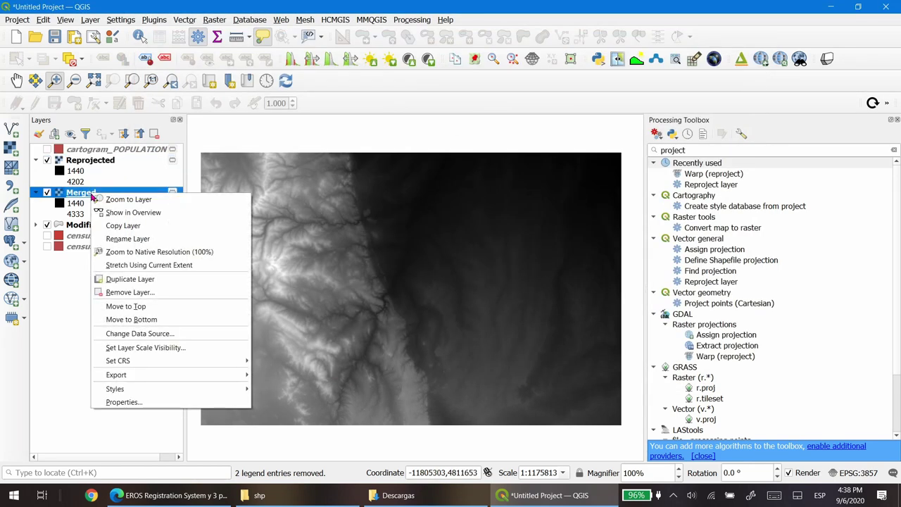
left_click(139, 292)
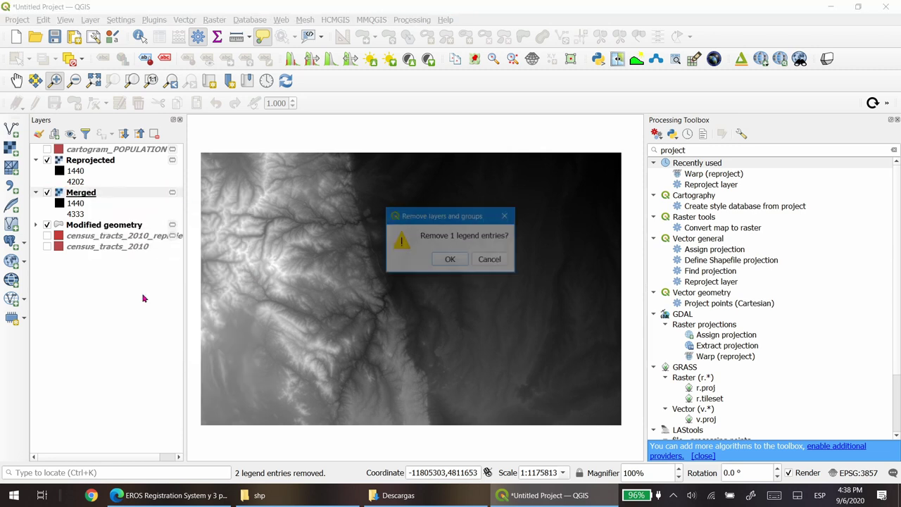
left_click(449, 262)
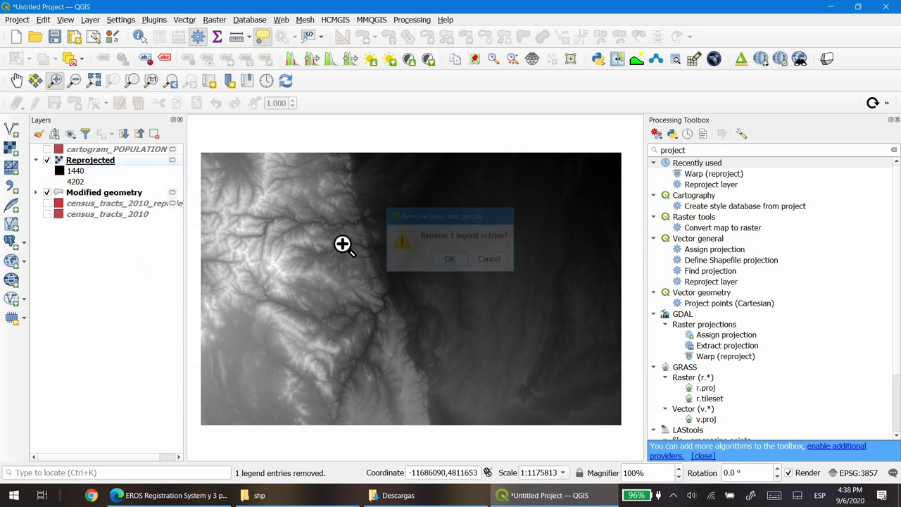
Rename the Reprojected layer as "Srtm singleband gray" and close the Processing Toolbox
right_click(102, 161)
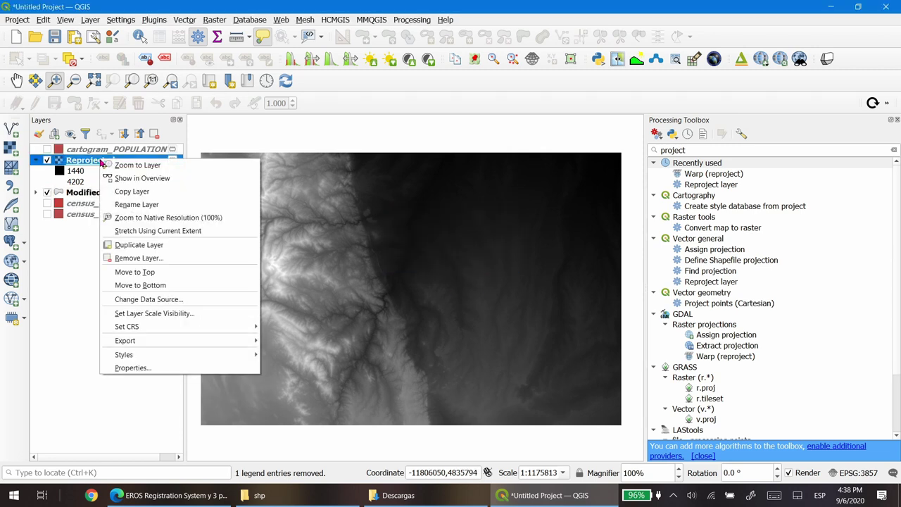
left_click(141, 204)
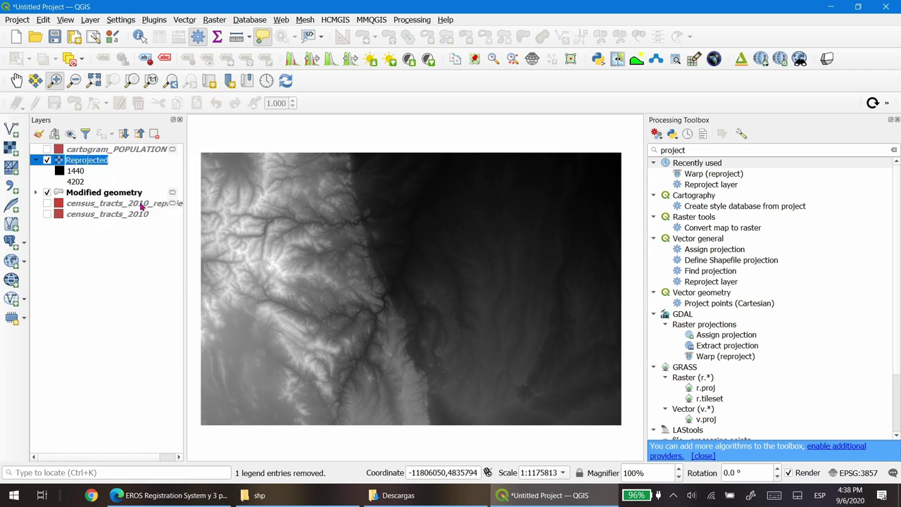
type("Srtm sin")
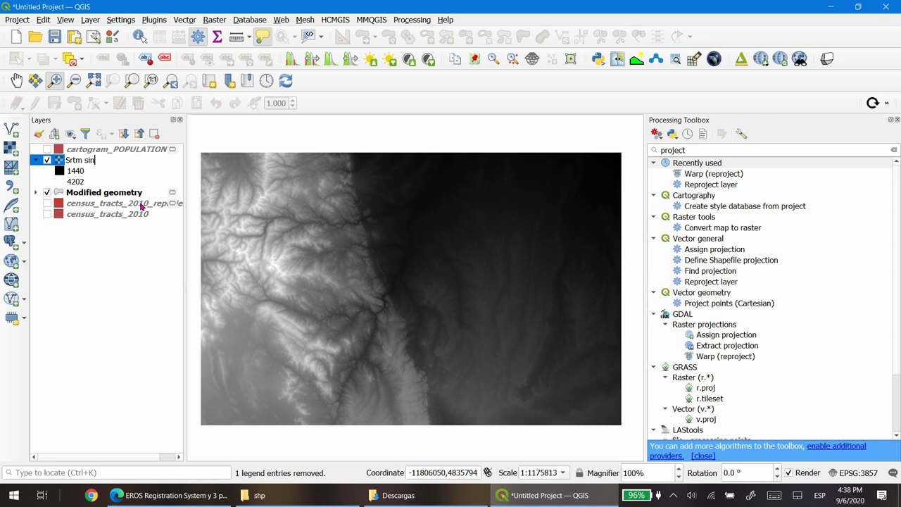
type("band gray")
left_click(129, 286)
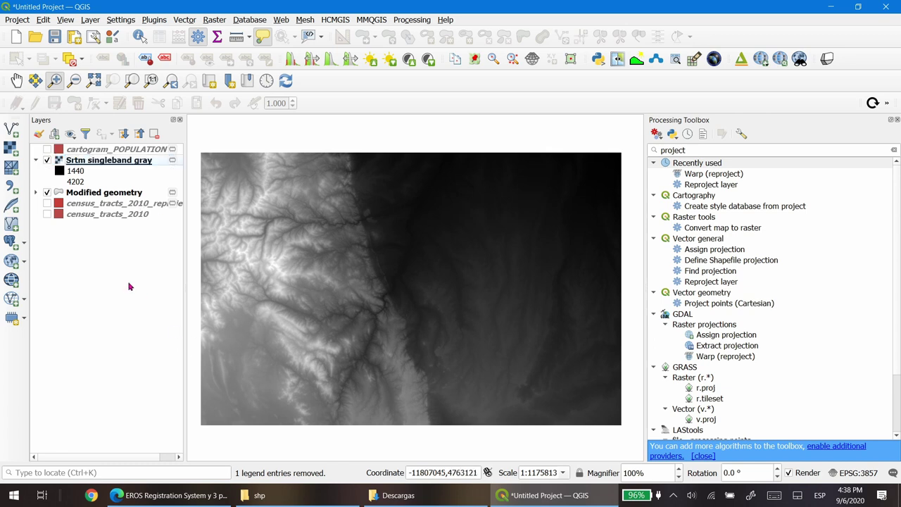
left_click(895, 121)
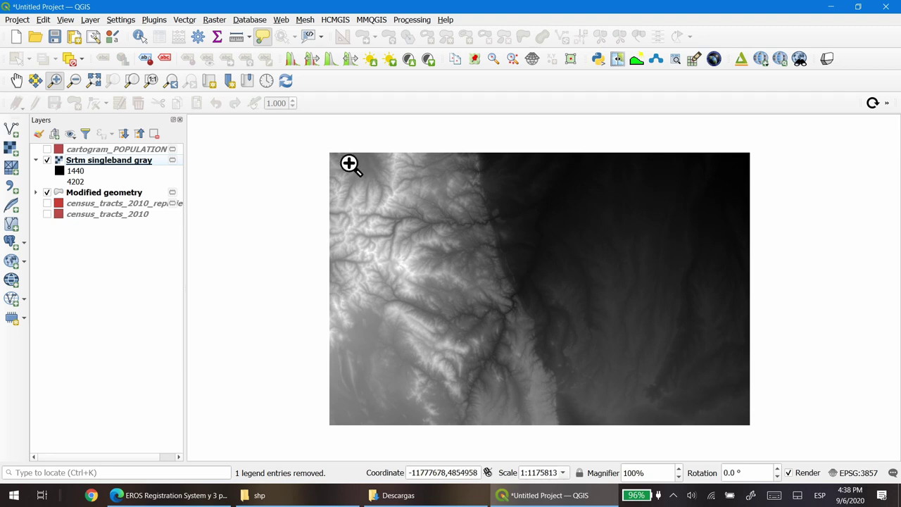
left_click_drag(325, 147, 758, 434)
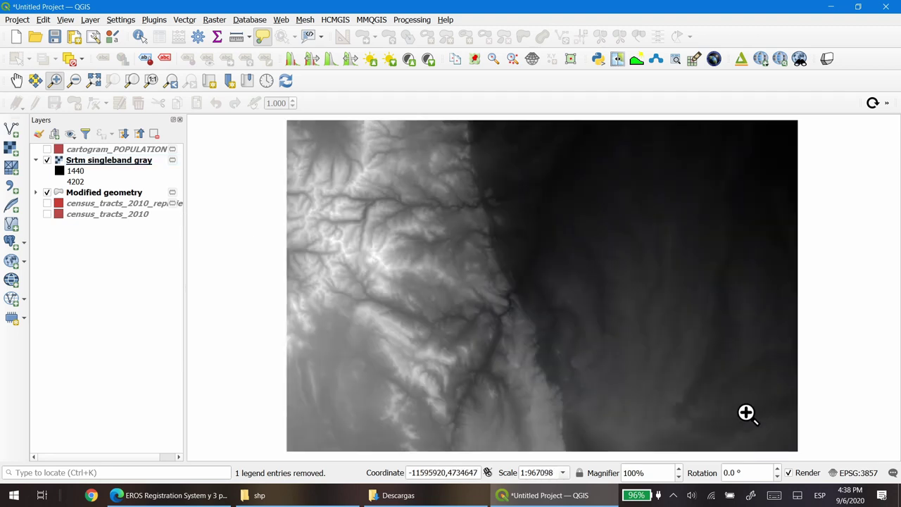
Make two duplicates of the Srtm singleband gray layer, turning the first one on and moving the second to the end of the layer list
mouse_move(110, 162)
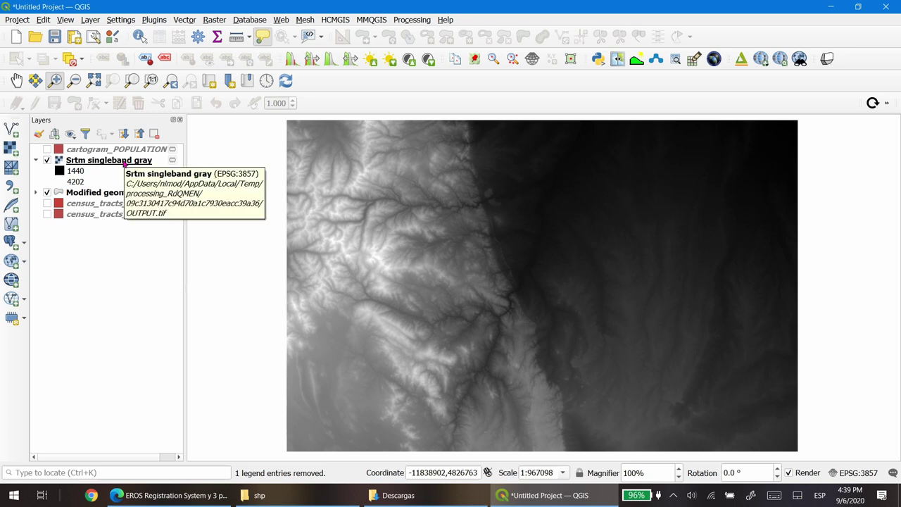
right_click(114, 161)
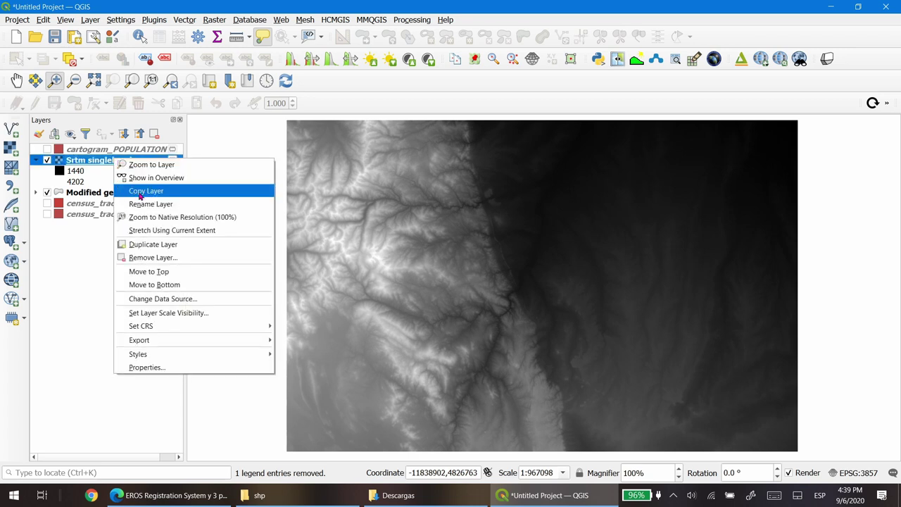
left_click(153, 244)
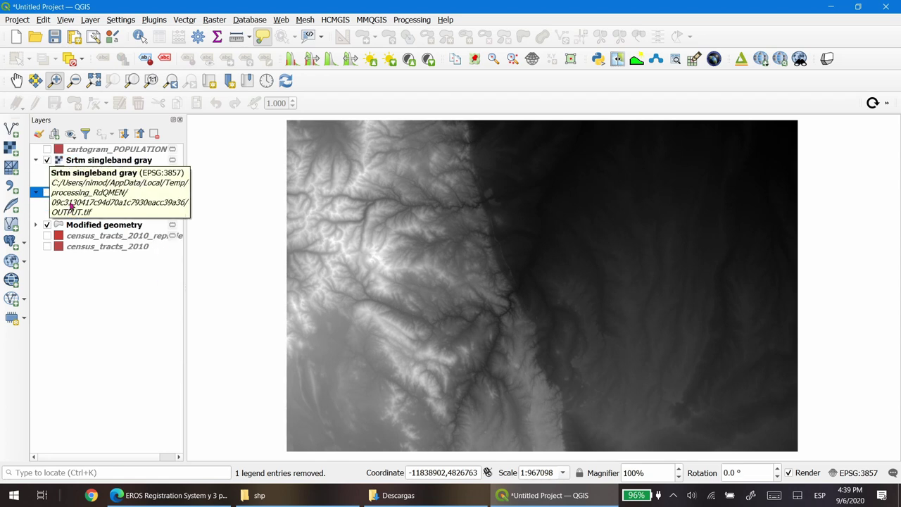
left_click(48, 192)
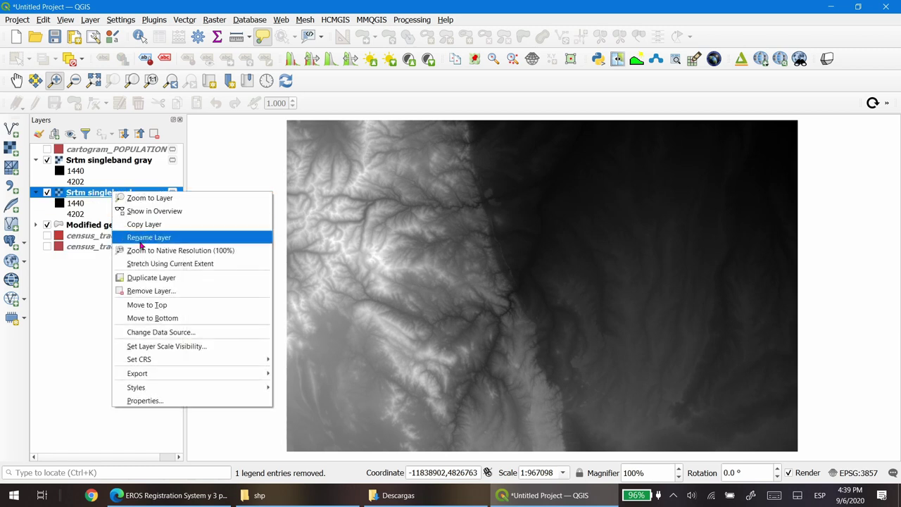
left_click(158, 280)
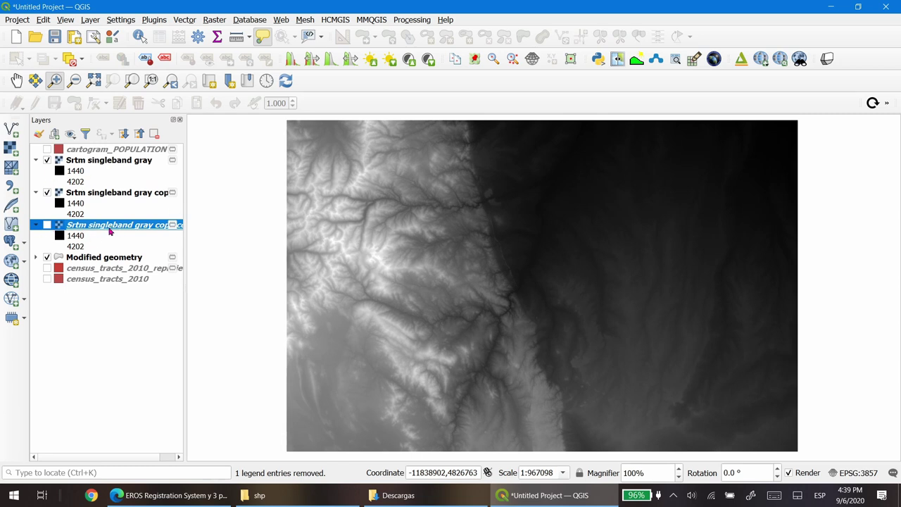
left_click_drag(108, 226, 112, 286)
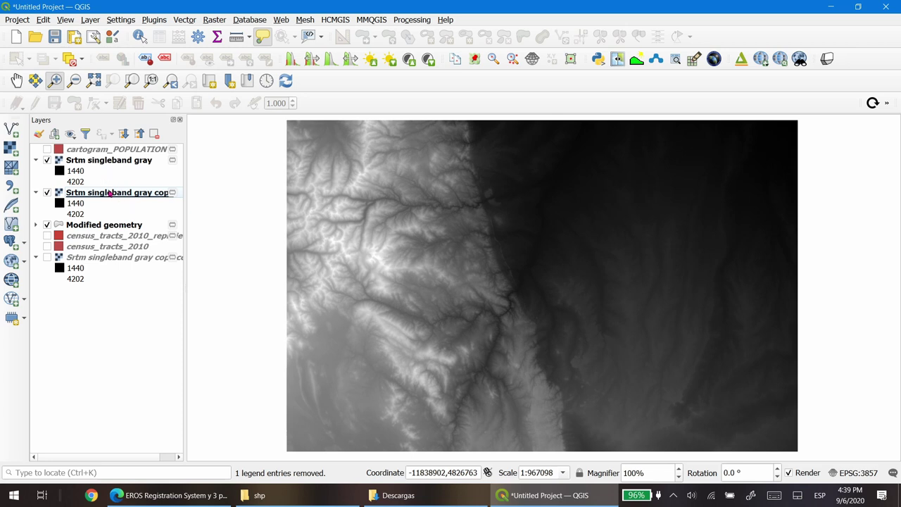
Rename the original Srtm singleband gray layer as "color"
right_click(103, 162)
left_click(143, 206)
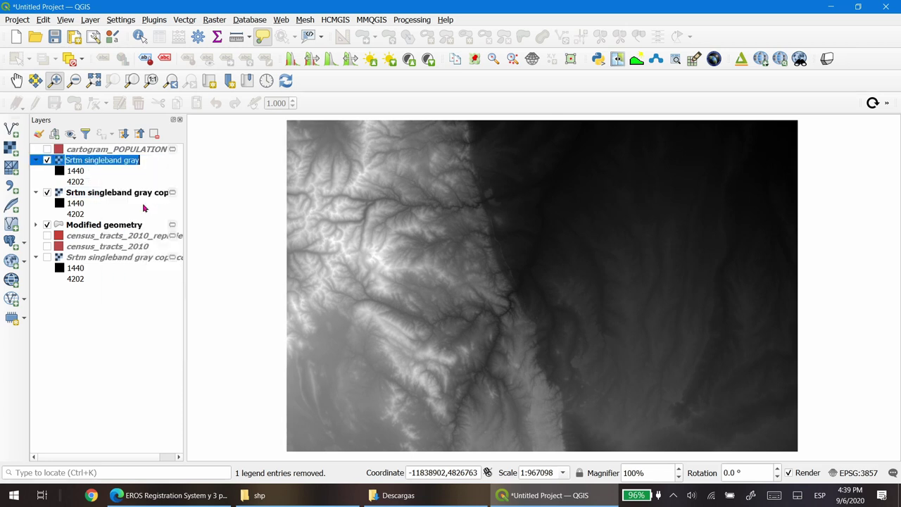
type("color")
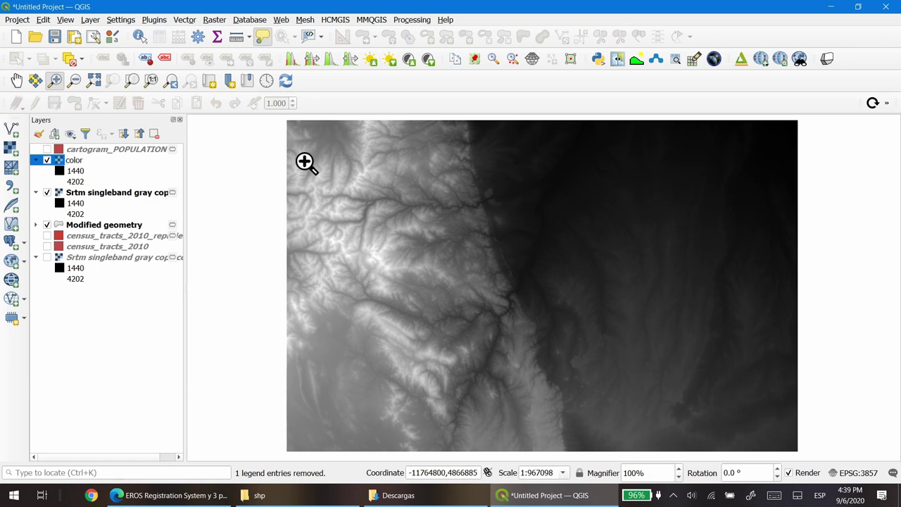
key("Return")
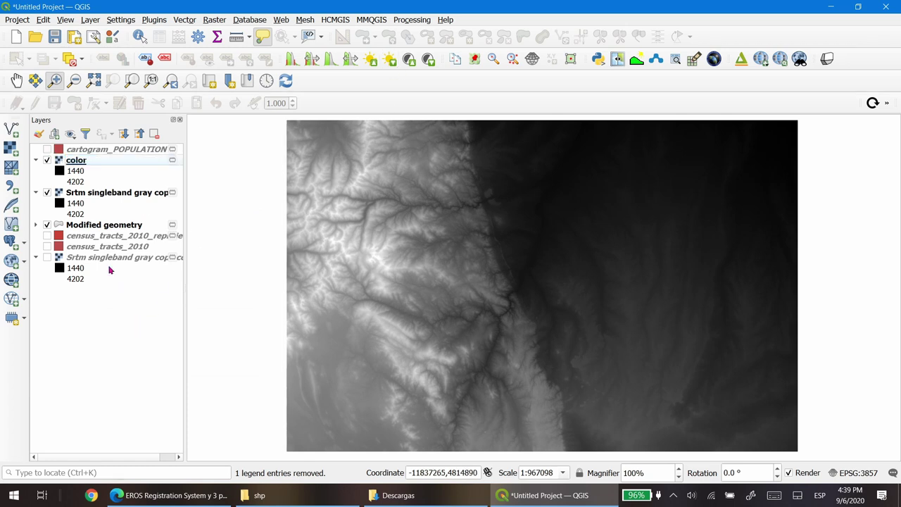
Rename the Srtm singleband gray copy layer below color as "hillshade"
right_click(109, 192)
left_click(147, 236)
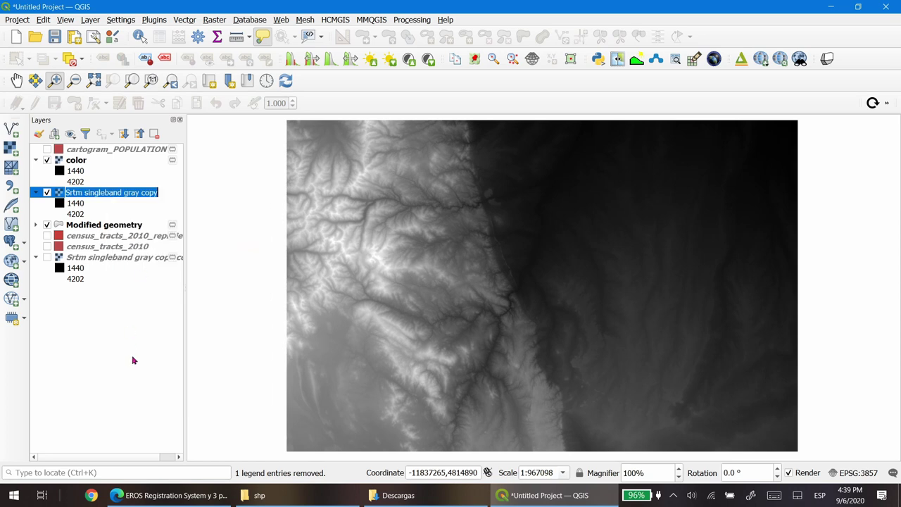
type("hillshade")
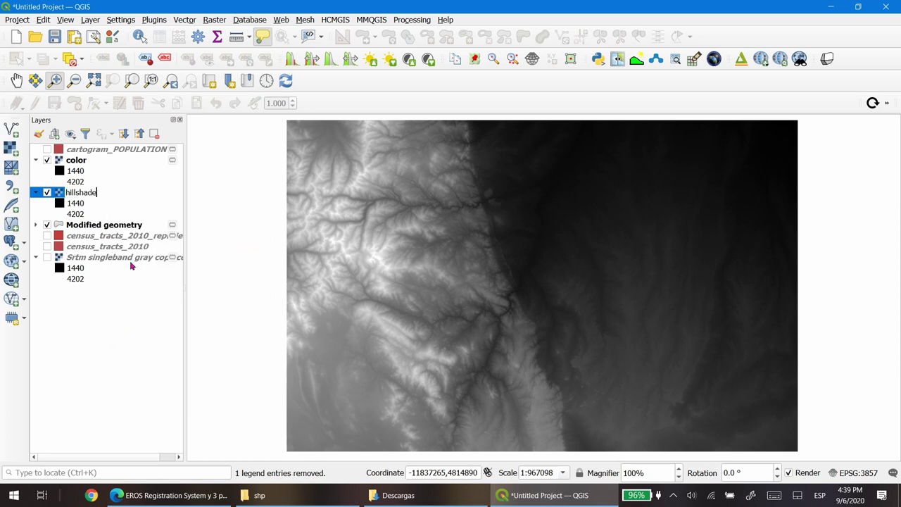
key("Return")
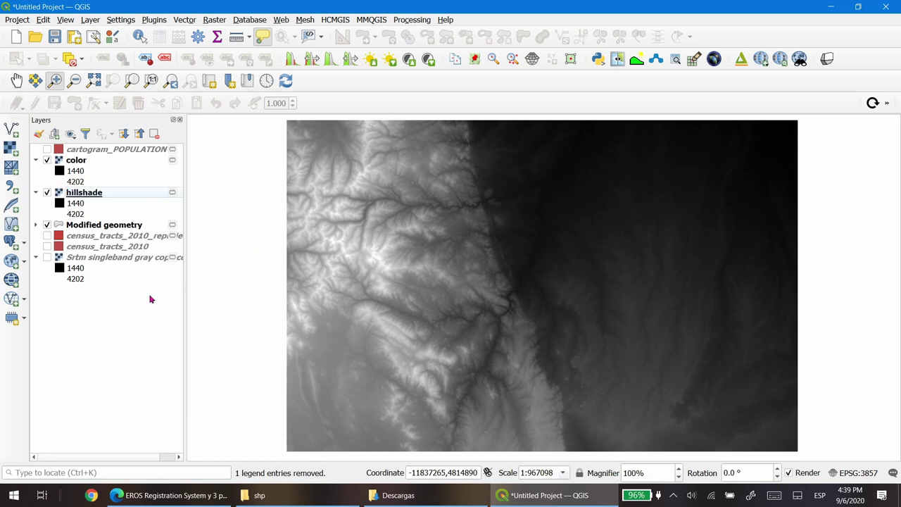
Rename the last duplicate in the layer list as "Srtm singleband gray" by removing the "copy copy" suffix
left_click(95, 259)
right_click(92, 258)
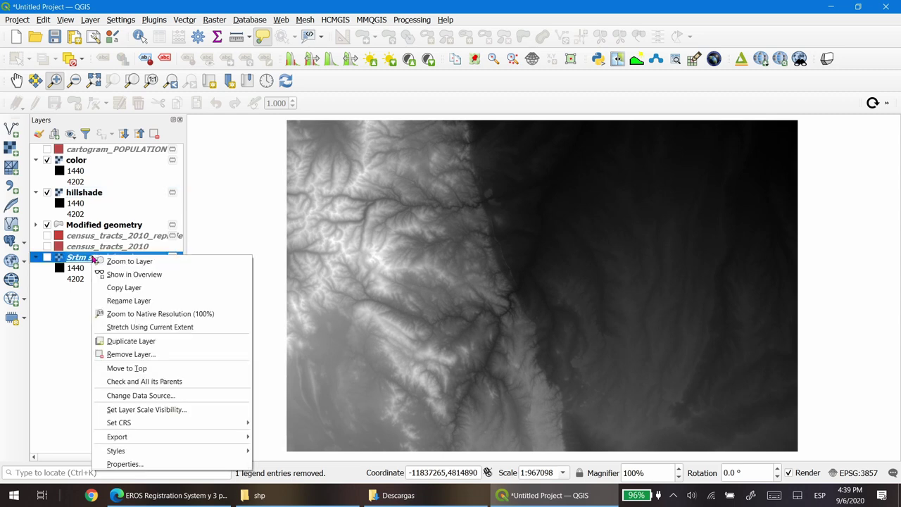
left_click(139, 302)
left_click(121, 259)
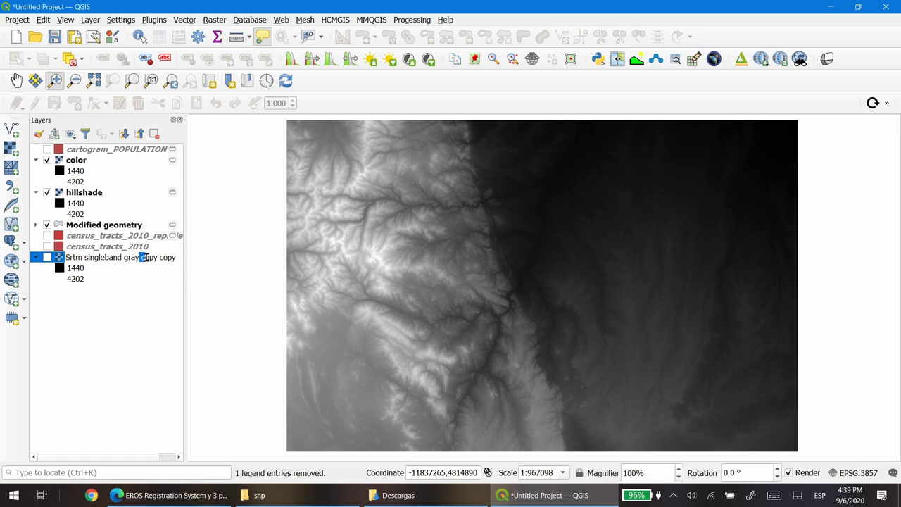
left_click_drag(140, 258, 181, 258)
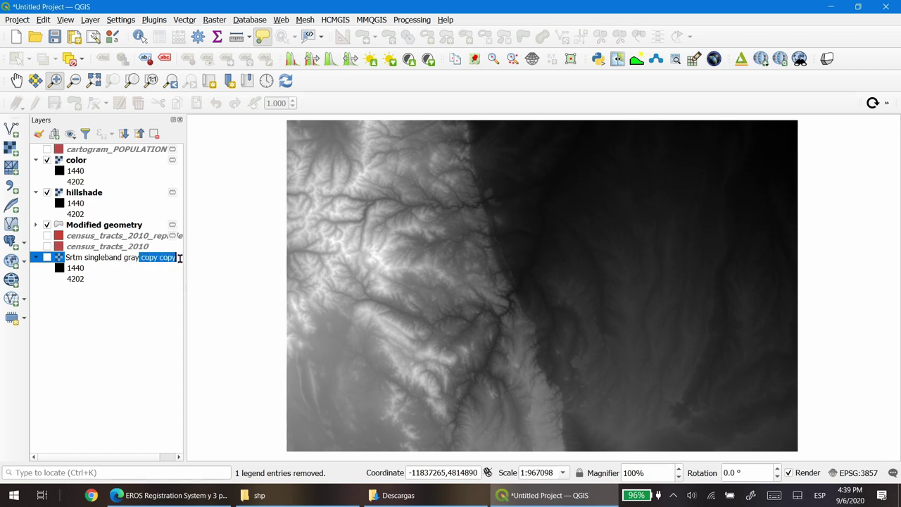
key("BackSpace")
left_click(108, 369)
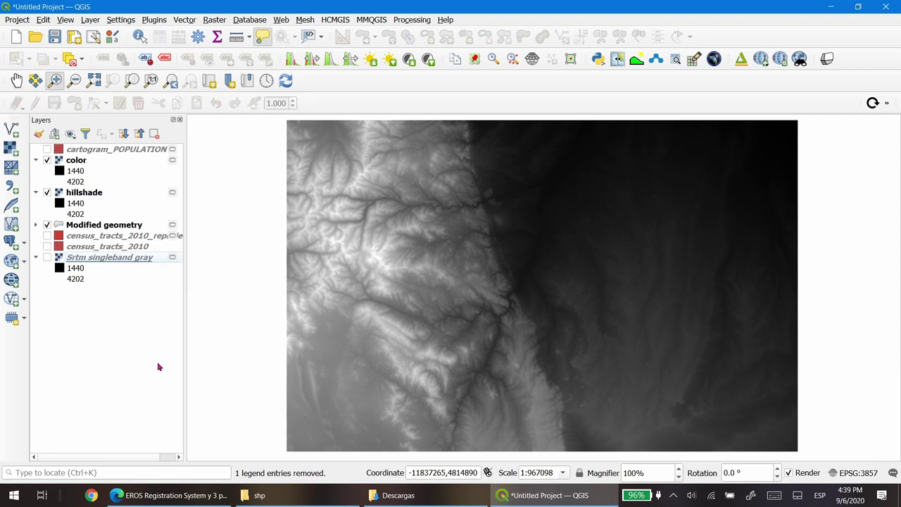
Move the Modified geometry layer above color, showing it briefly over the elevation raster before hiding it
left_click(46, 226)
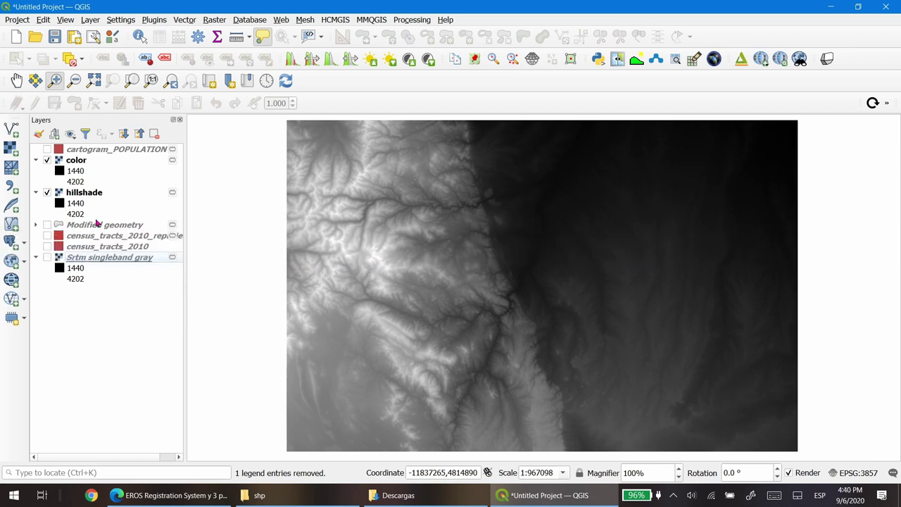
left_click_drag(89, 227, 51, 162)
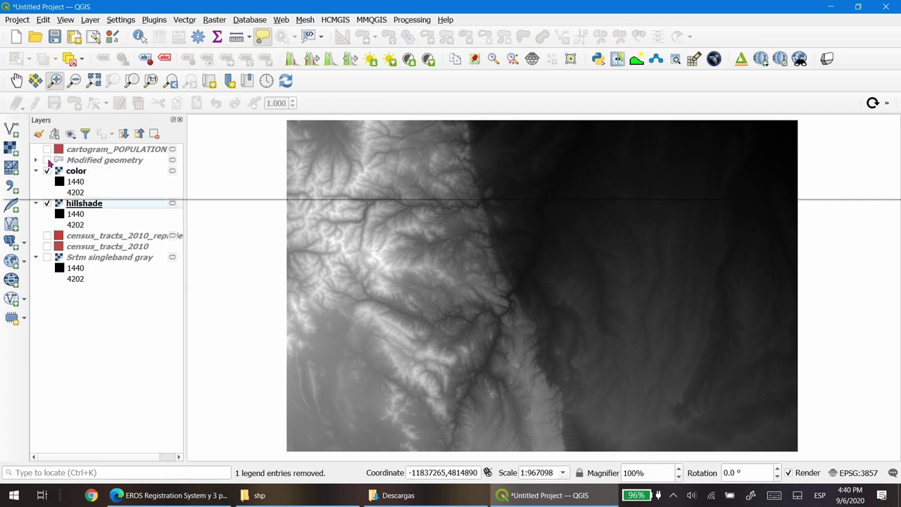
left_click(46, 161)
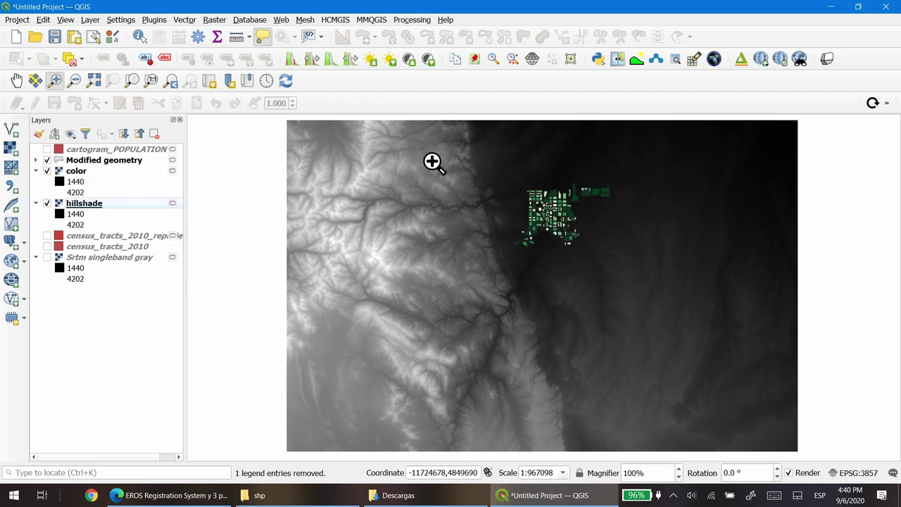
left_click_drag(430, 149, 679, 272)
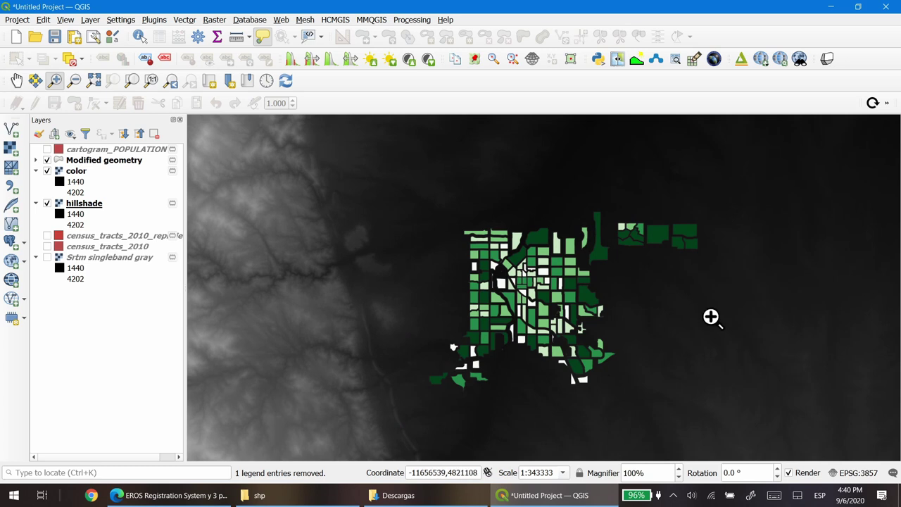
left_click(46, 160)
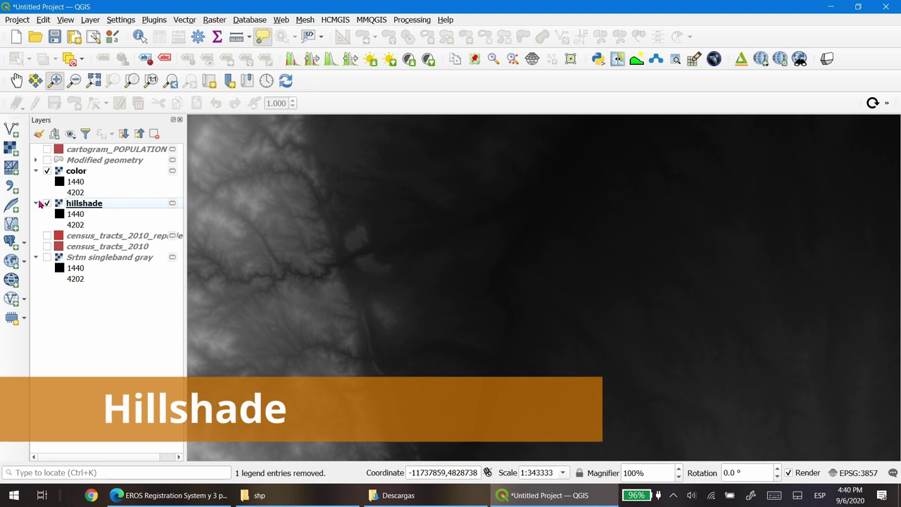
Open the styling of the hillshade layer and change its renderer from Singleband gray to Hillshade
left_click(107, 204)
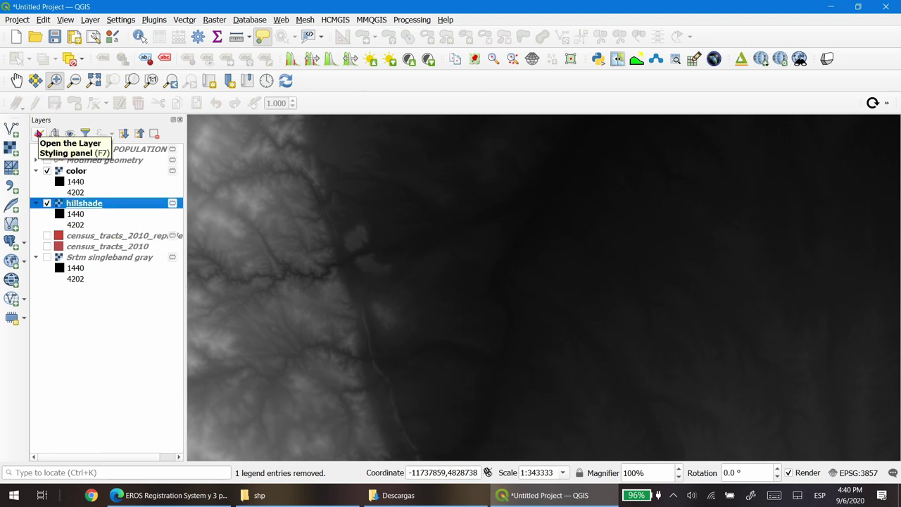
left_click(38, 133)
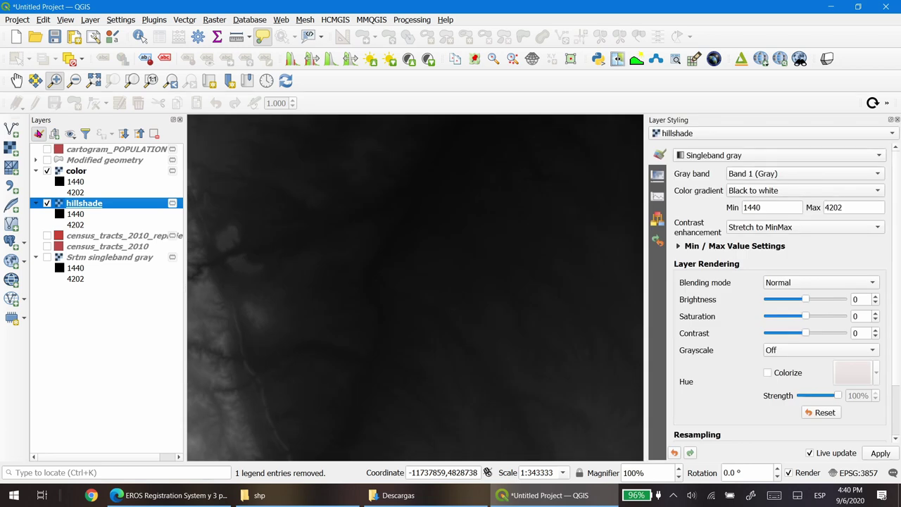
left_click(715, 158)
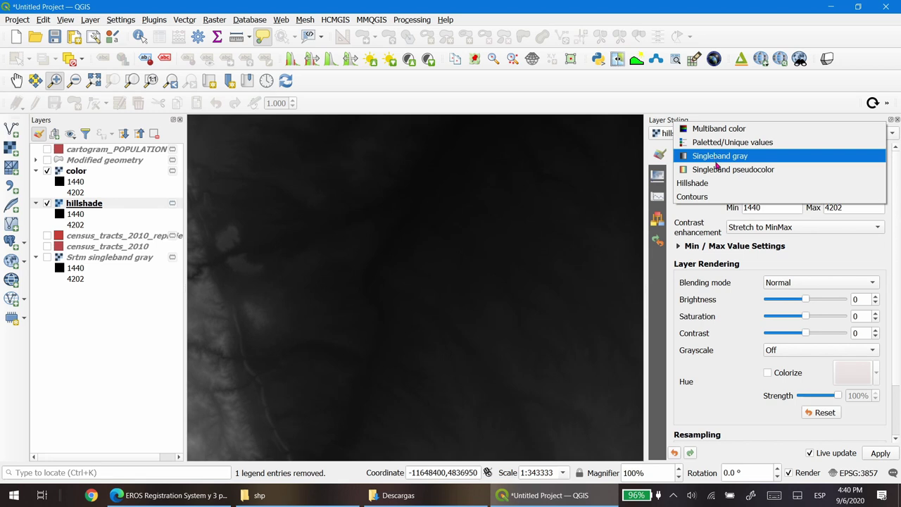
left_click(710, 184)
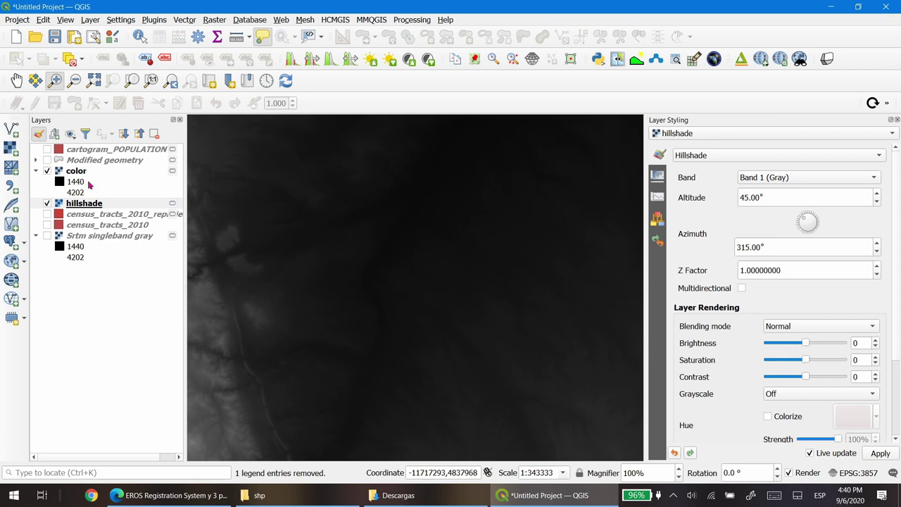
Hide the color layer and fit the full extent of the hillshade raster in the map view
left_click(47, 172)
scroll(327, 285, "down", 1)
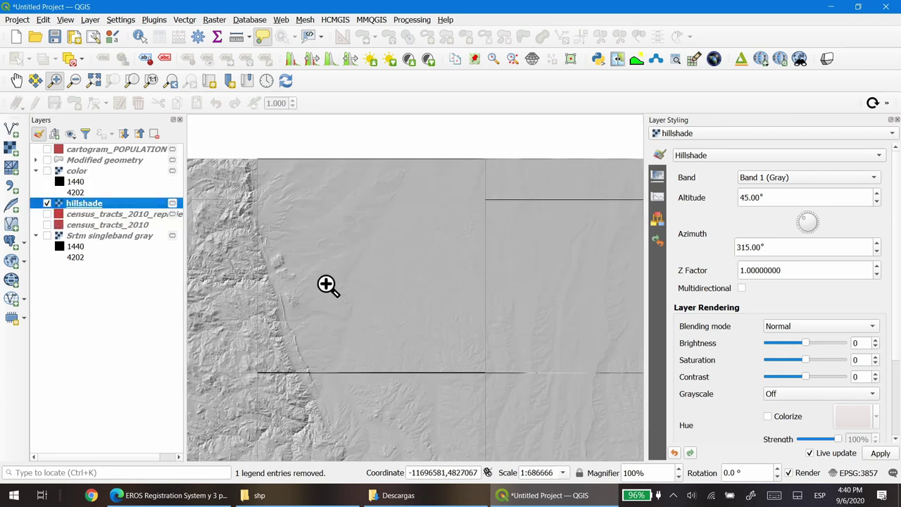
left_click_drag(308, 352, 404, 291)
scroll(358, 284, "down", 1)
left_click_drag(234, 158, 617, 409)
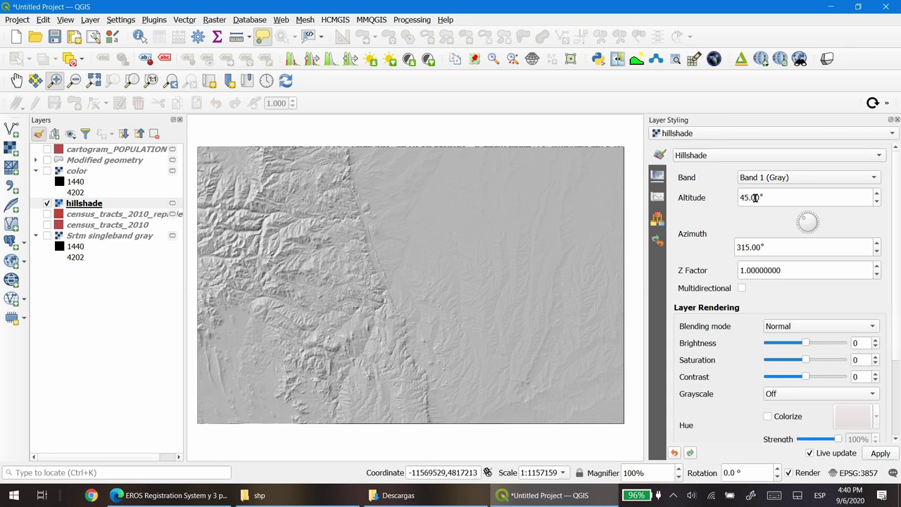
Set the azimuth of the hillshade layer's light source to 268°
left_click_drag(749, 198, 739, 198)
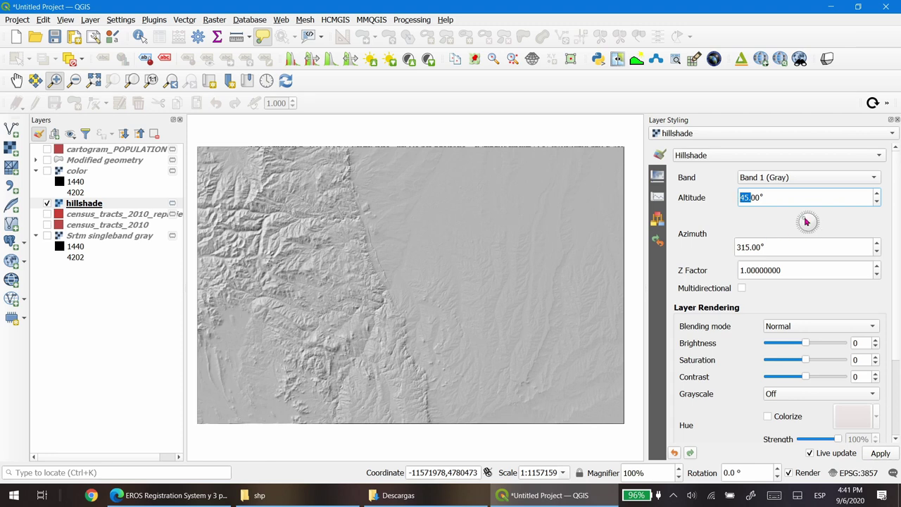
mouse_move(806, 223)
left_mouse_down()
mouse_move(817, 228)
mouse_move(802, 245)
mouse_move(794, 226)
left_mouse_up()
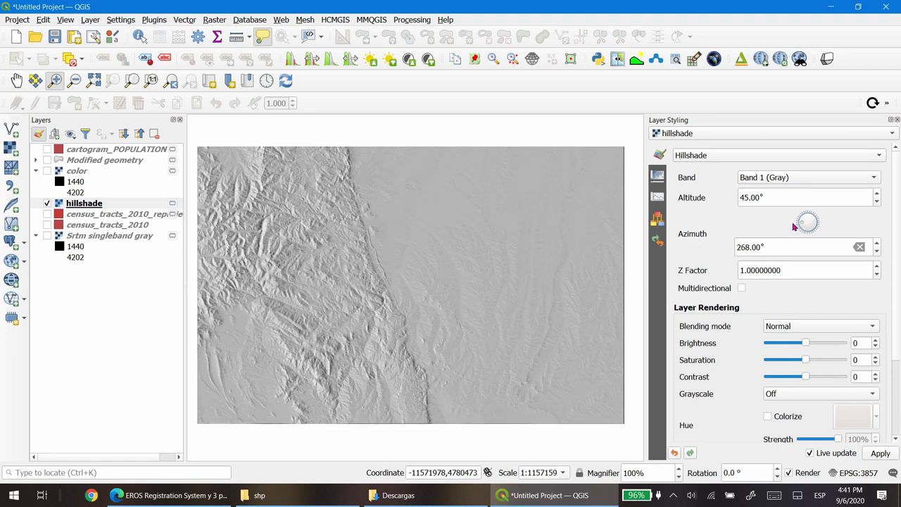
Try light altitudes of 0° and 75° on the hillshade layer, ending with the altitude at 45°
double_click(747, 197)
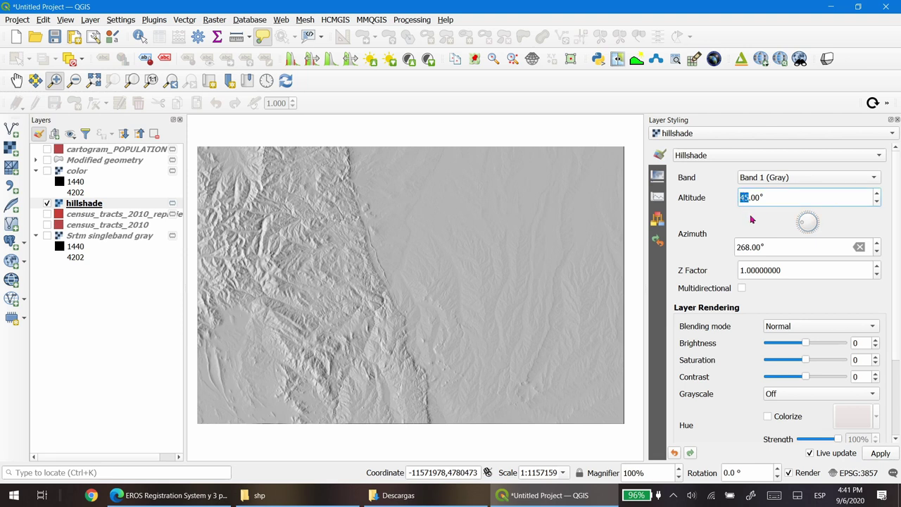
type("0")
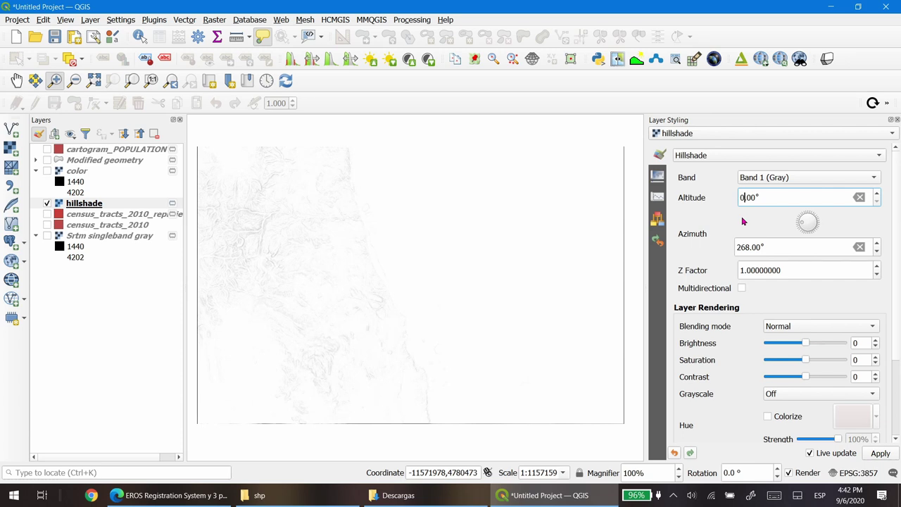
key("Delete")
key("Delete")
type("75")
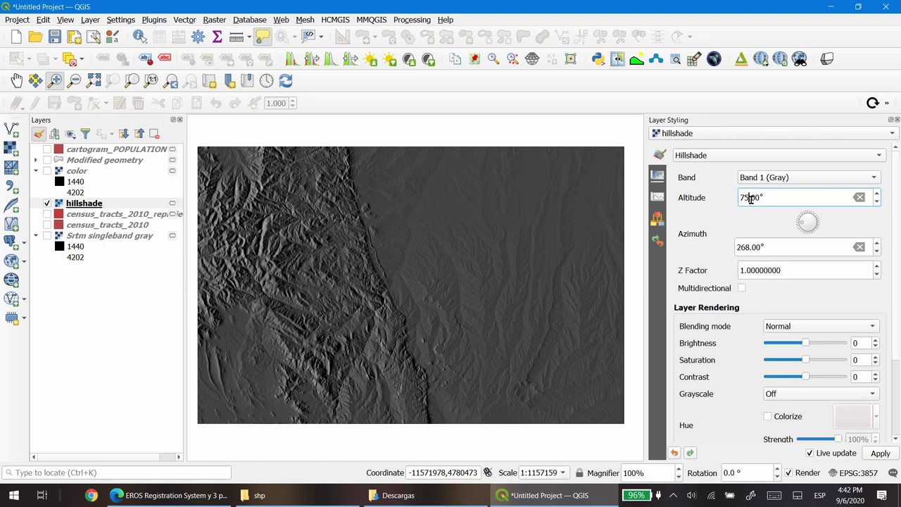
left_click_drag(748, 200, 736, 200)
type("45")
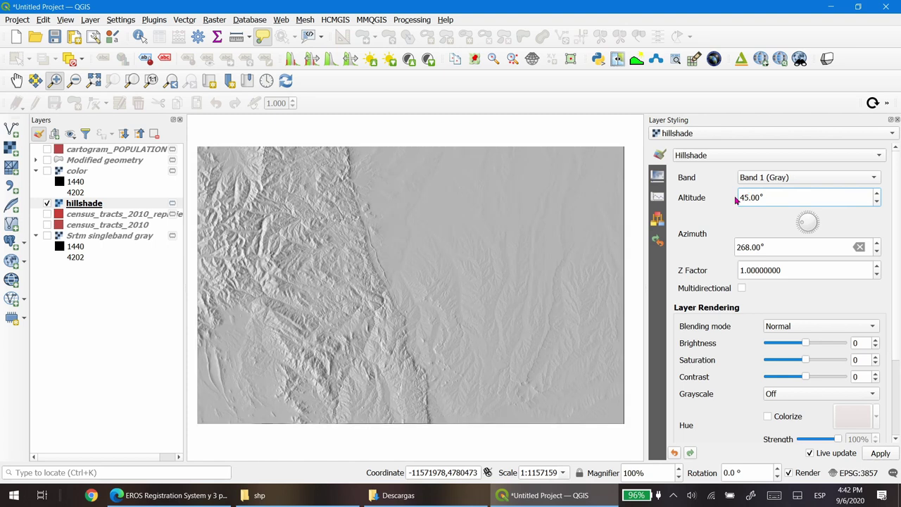
Try azimuths of 320° and 323° for the hillshade layer's light source, ending with the azimuth at 45°
left_click(802, 220)
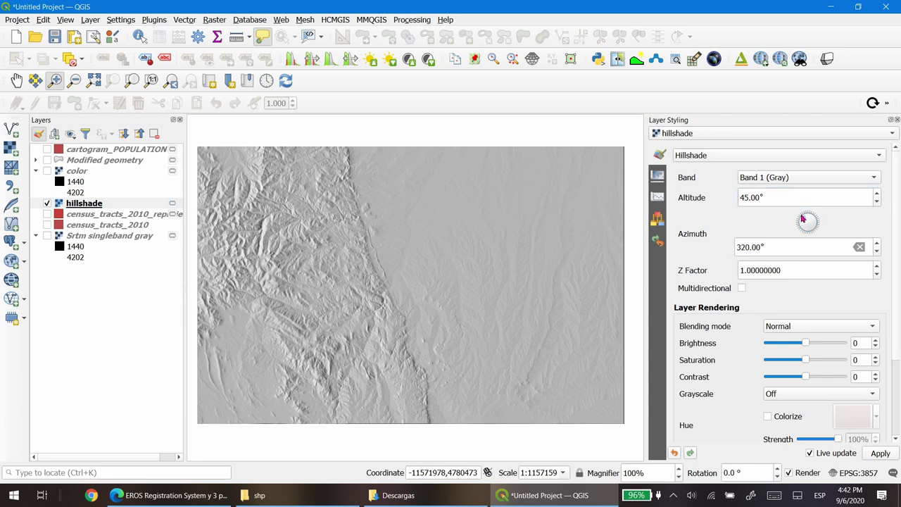
left_click_drag(802, 220, 802, 219)
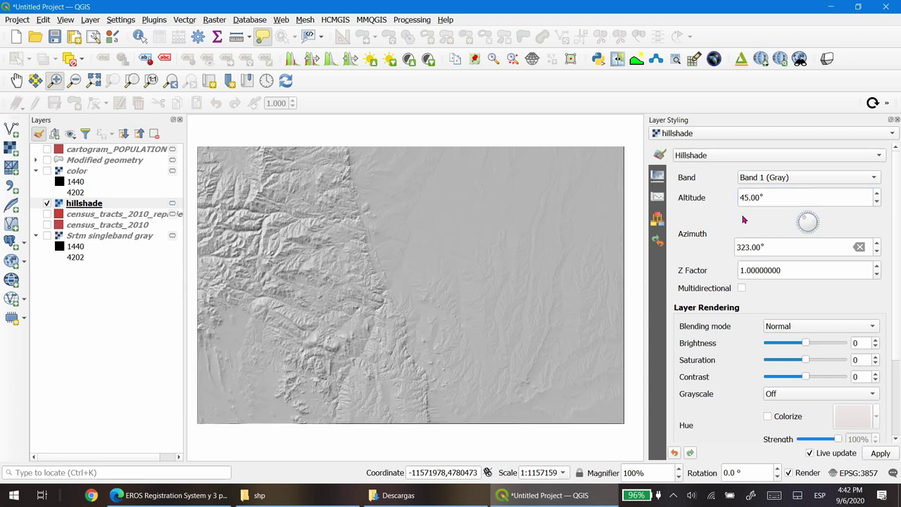
left_click(808, 220)
left_click_drag(808, 220, 818, 218)
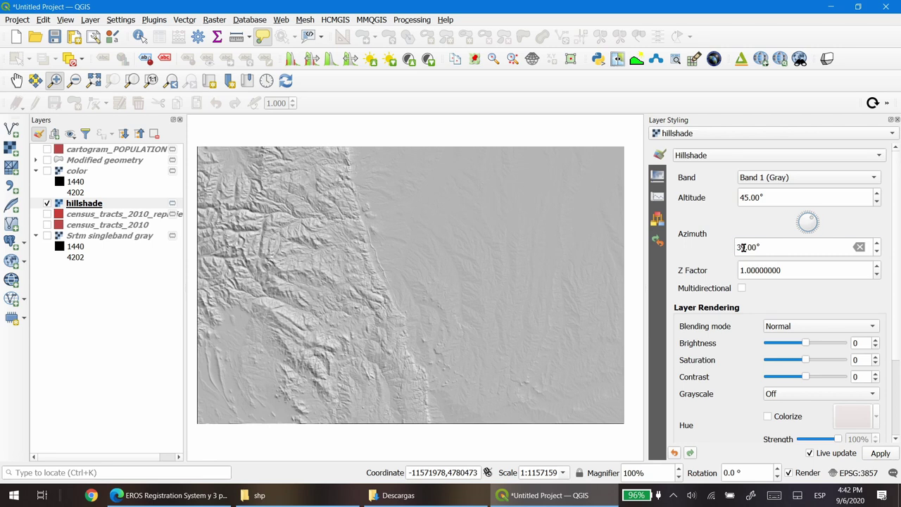
double_click(744, 247)
type("45")
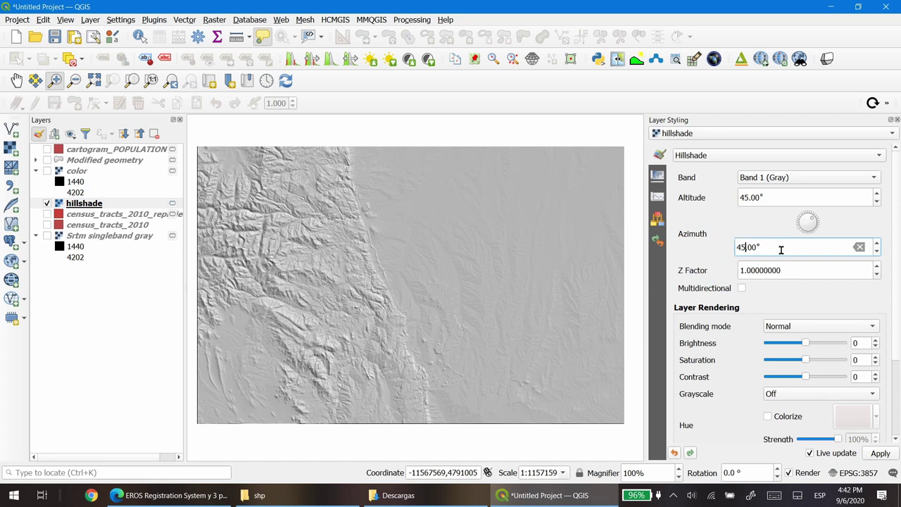
Enable multidirectional shading for the hillshade layer and set its azimuth to 273°
left_click(742, 288)
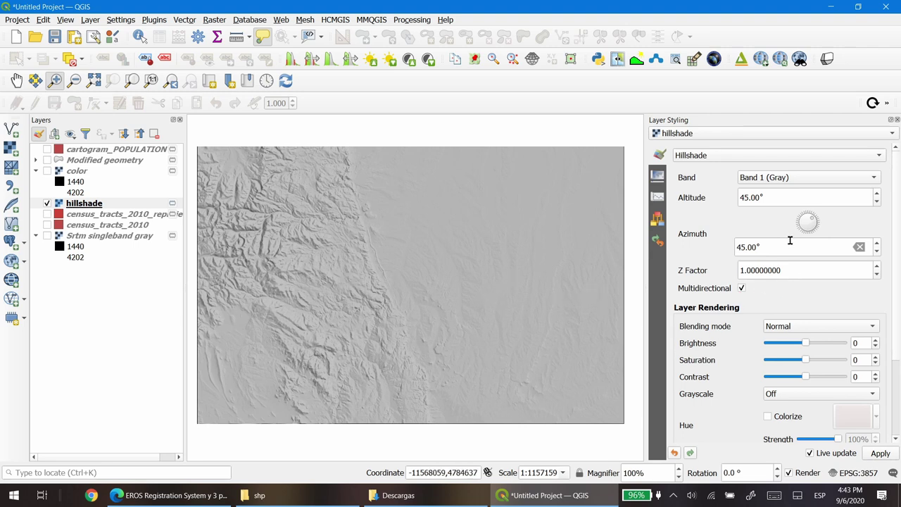
left_click_drag(807, 222, 815, 227)
left_click_drag(814, 227, 783, 223)
Try a light altitude of 65° with the multidirectional hillshade and return the altitude to 45°
double_click(741, 198)
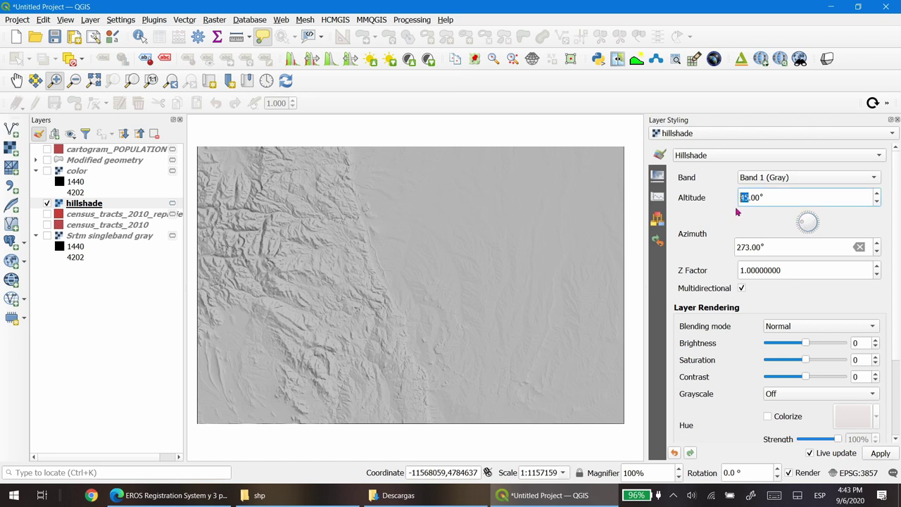
type("65")
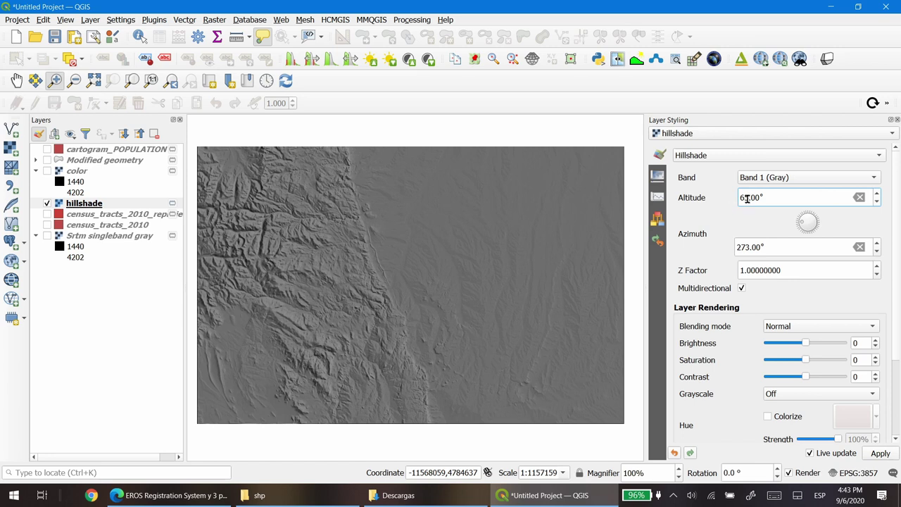
left_click_drag(749, 198, 739, 198)
type("45")
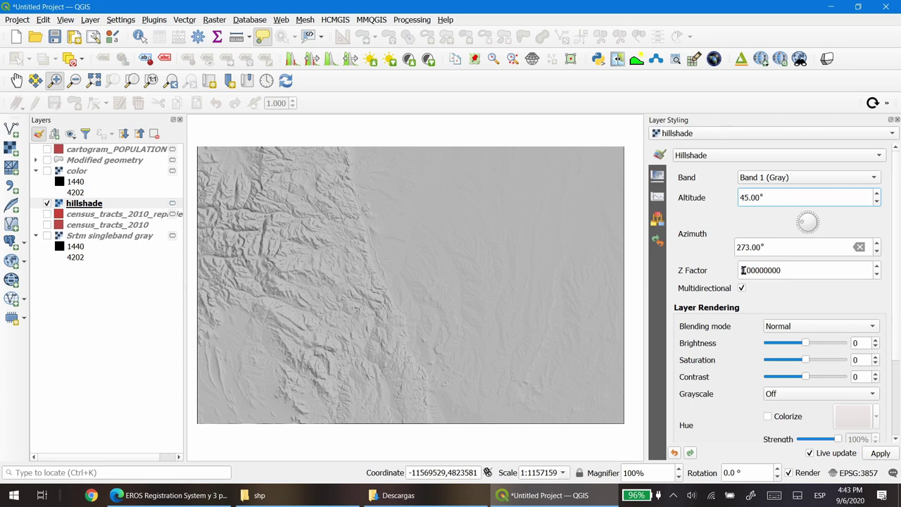
Set the hillshade layer's Z factor to 2 and close its styling settings
left_click_drag(745, 271, 739, 270)
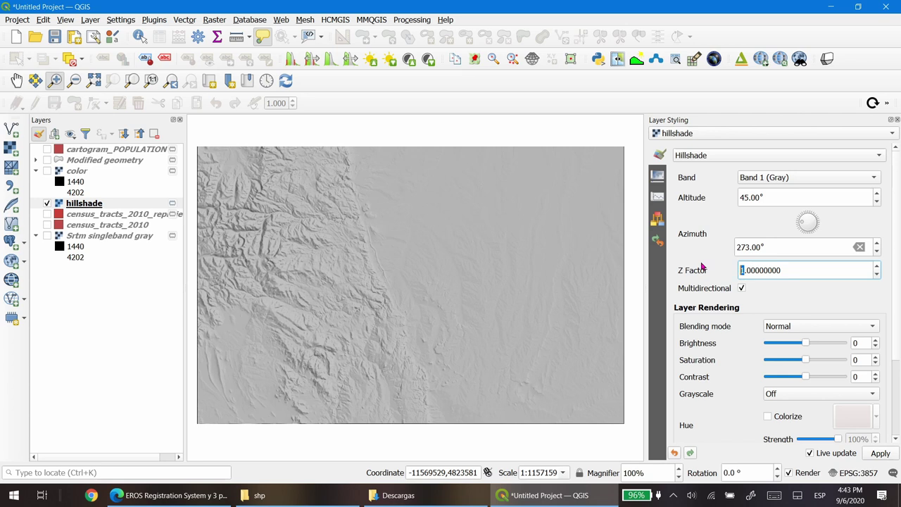
type("2")
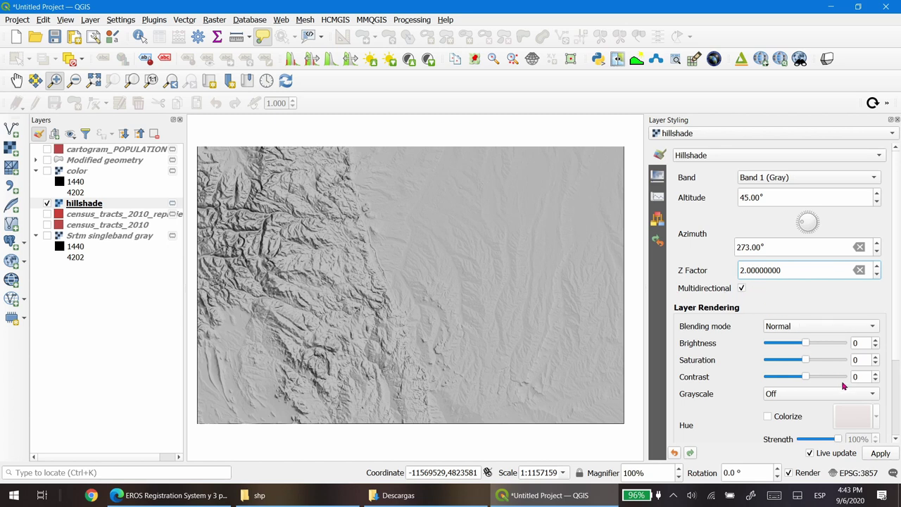
left_click(897, 120)
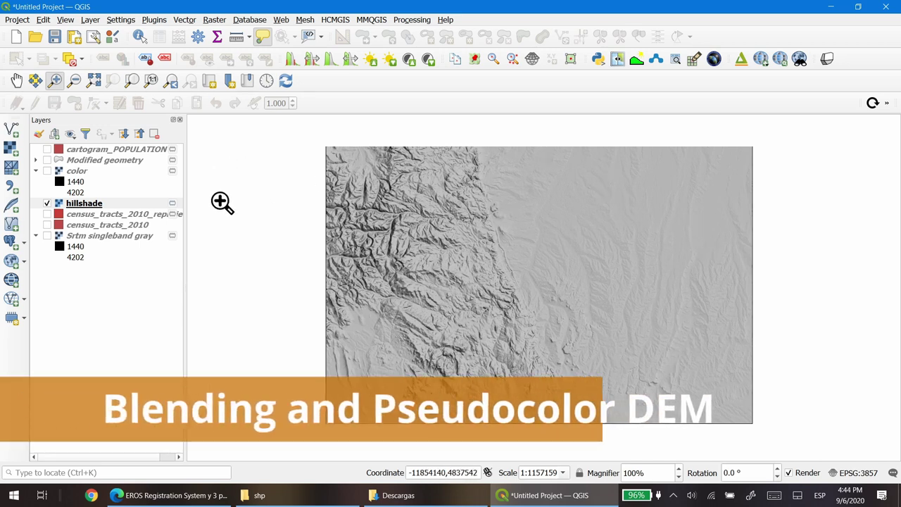
Show the color layer, open its styling and change its renderer to Singleband pseudocolor
left_click(47, 171)
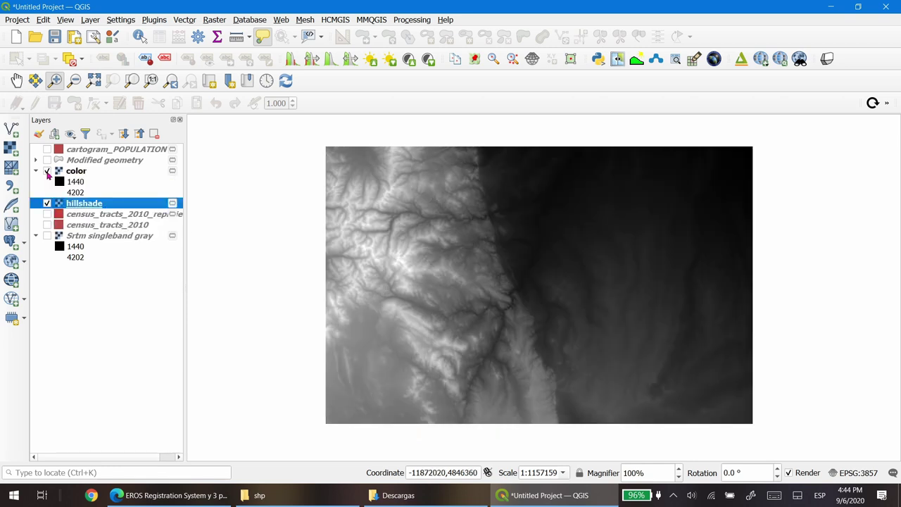
left_click(80, 175)
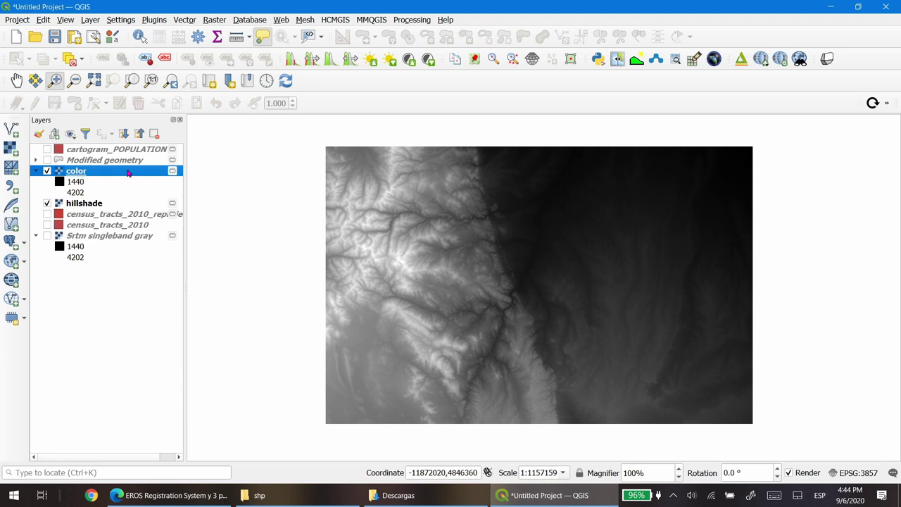
left_click(38, 134)
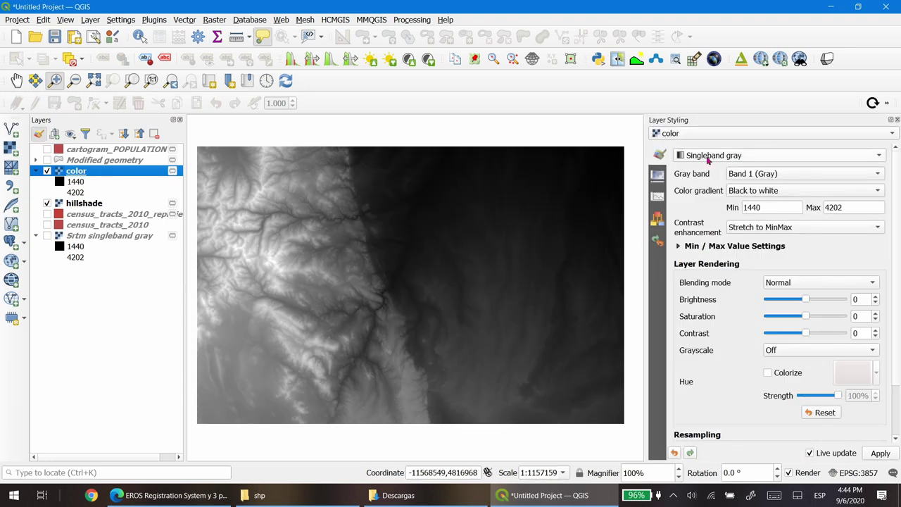
left_click(750, 156)
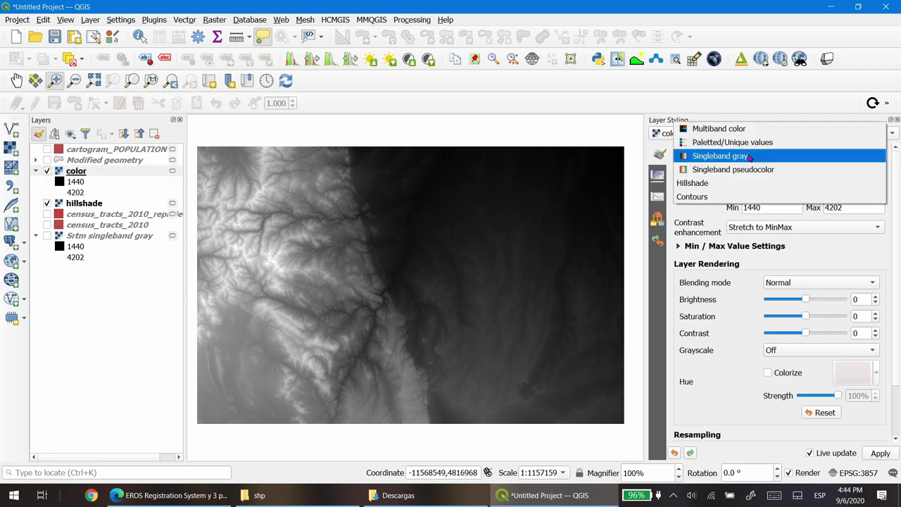
left_click(792, 170)
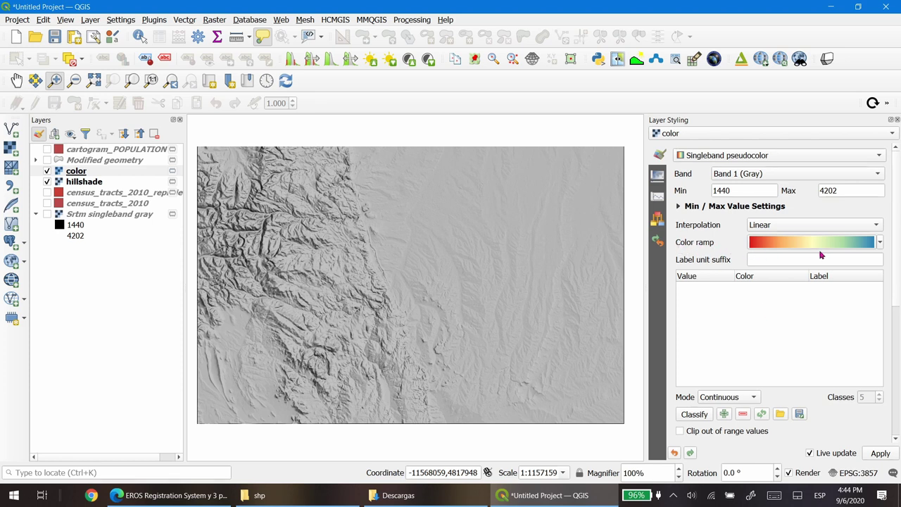
Start a new color ramp for the color layer from the cpt-city catalog
left_click(879, 243)
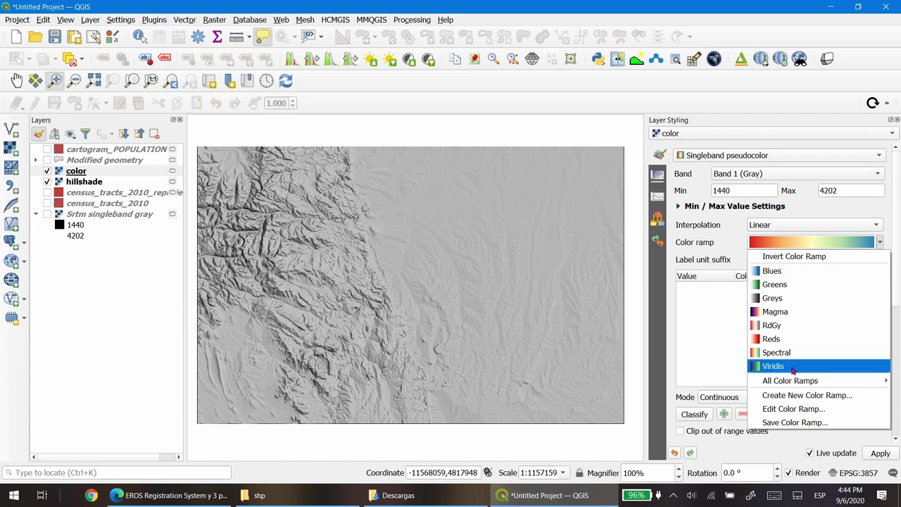
mouse_move(800, 384)
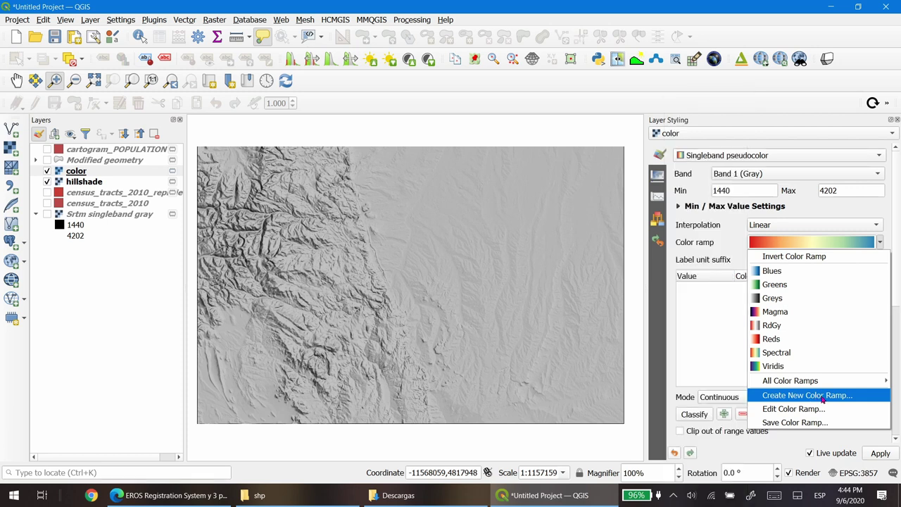
left_click(823, 399)
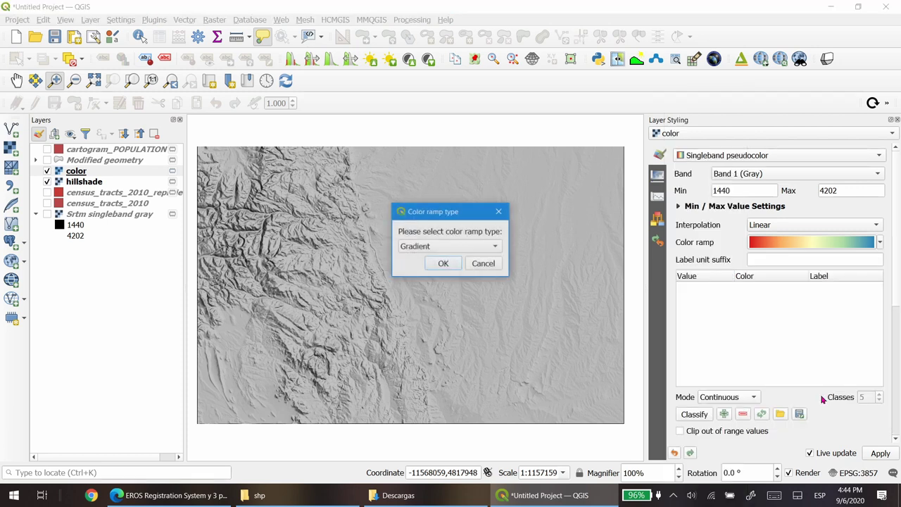
left_click(470, 248)
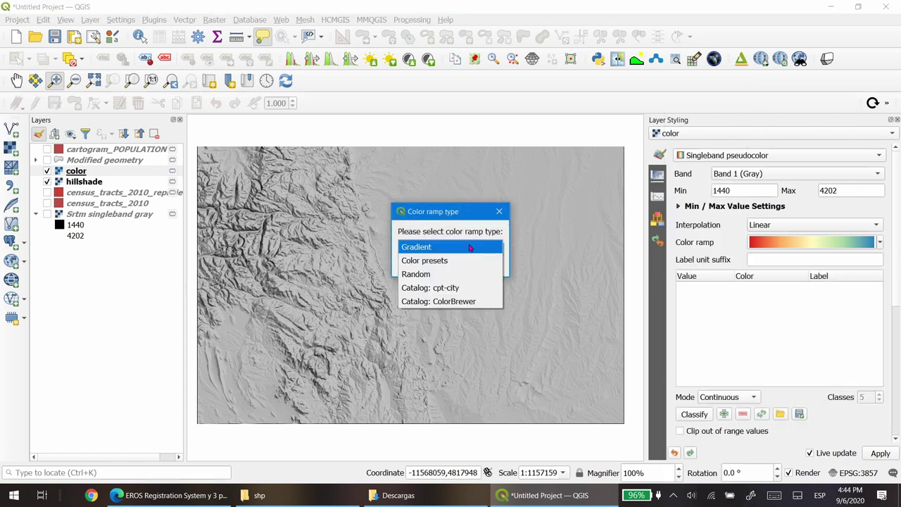
left_click(466, 288)
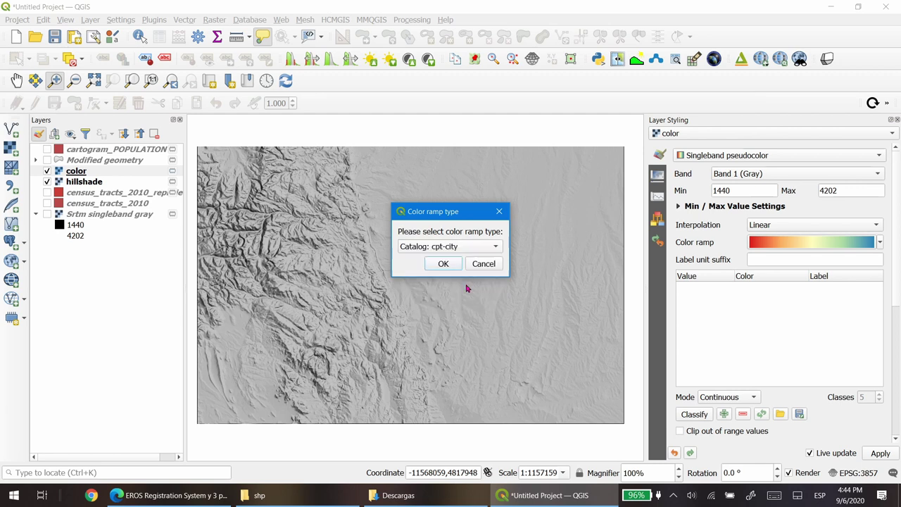
left_click(444, 264)
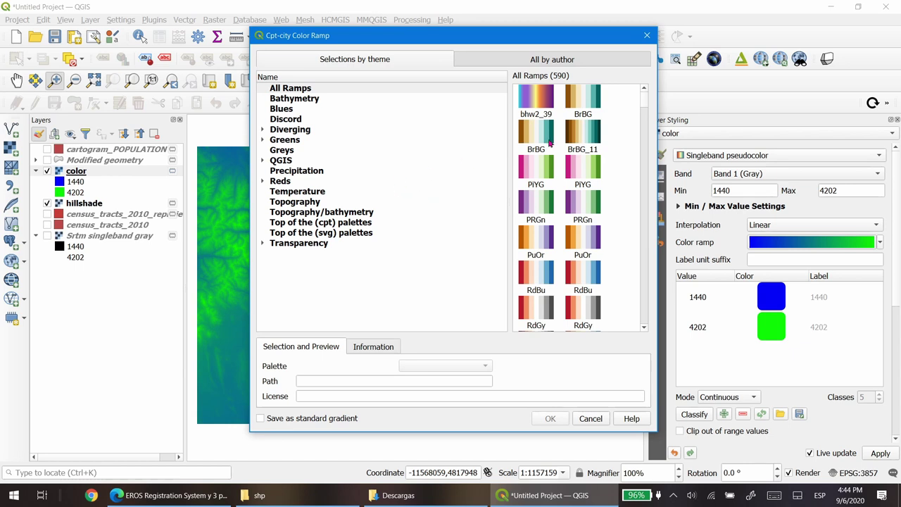
Apply the sd-a palette from the Topography theme as the color layer's ramp
mouse_move(643, 102)
left_mouse_down()
mouse_move(643, 323)
mouse_move(631, 224)
mouse_move(640, 90)
left_mouse_up()
left_click(297, 203)
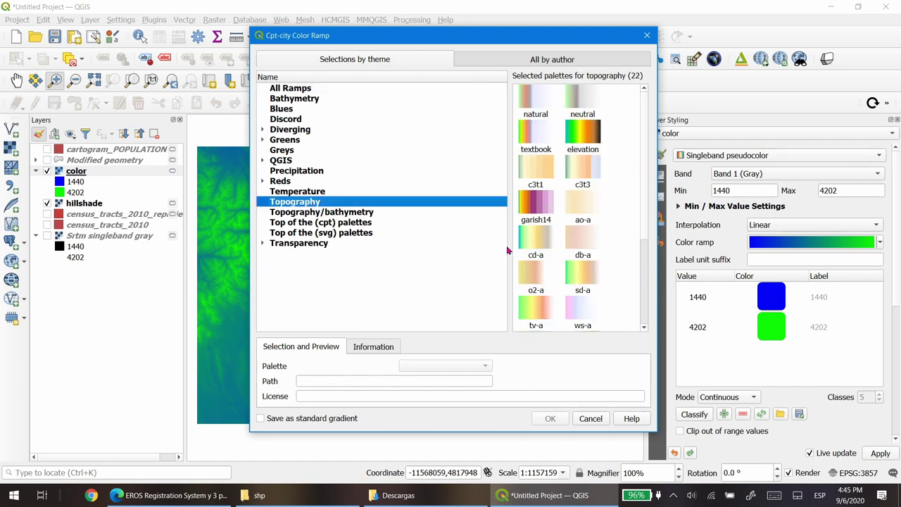
left_click_drag(644, 180, 643, 217)
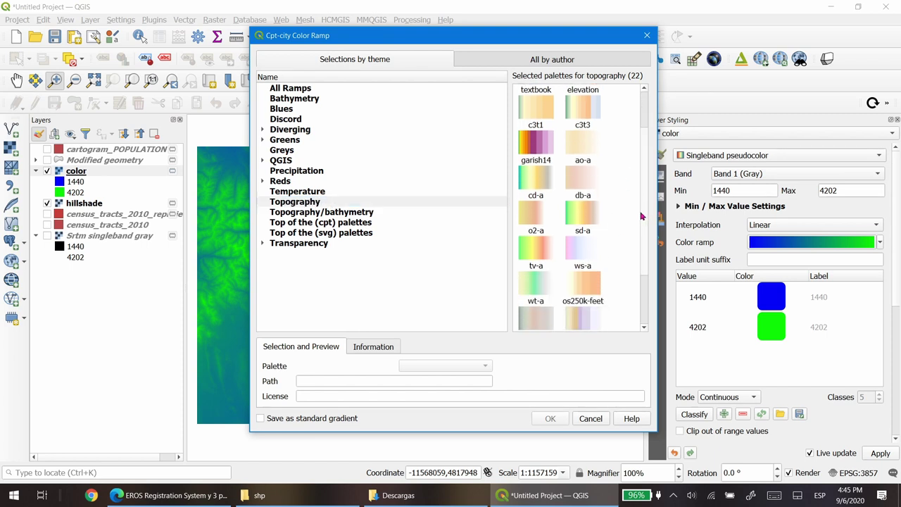
left_click(585, 217)
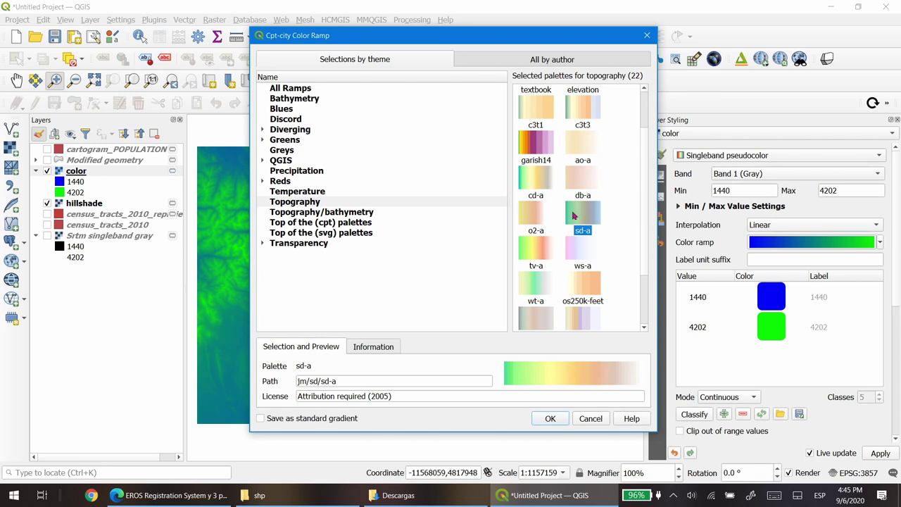
left_click(543, 418)
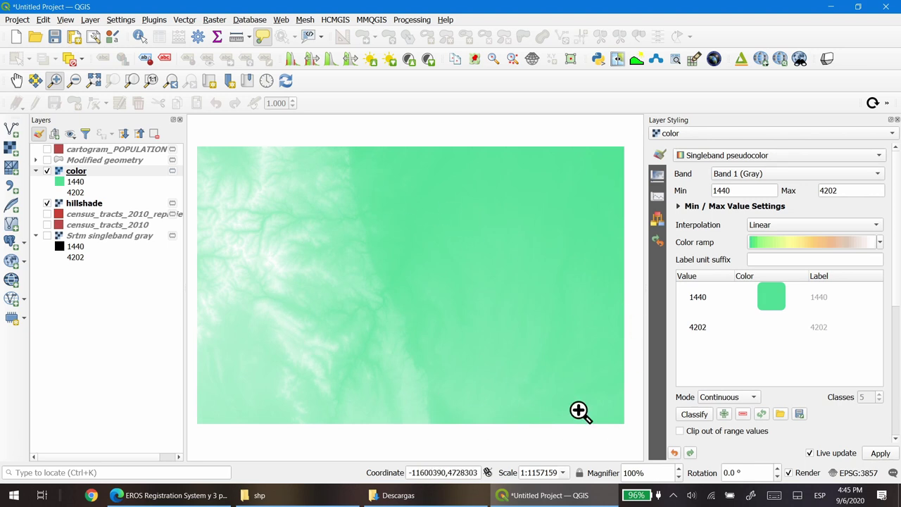
Classify the color layer's elevation values in Equal Interval mode with 9 classes
left_click(756, 398)
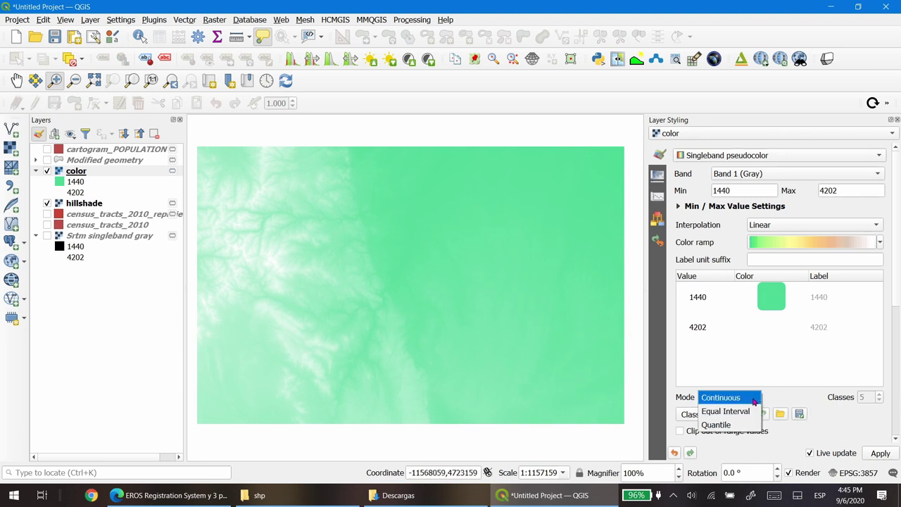
left_click(746, 414)
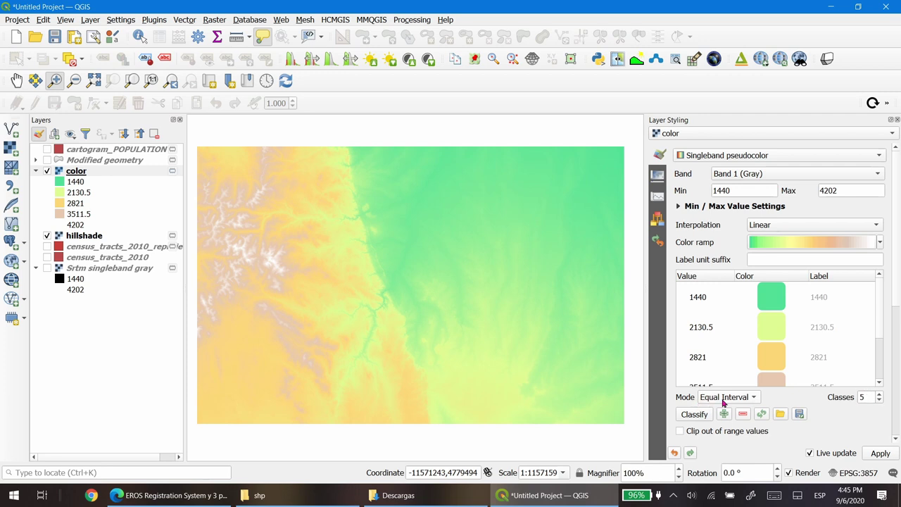
left_click(879, 397)
left_click(880, 397)
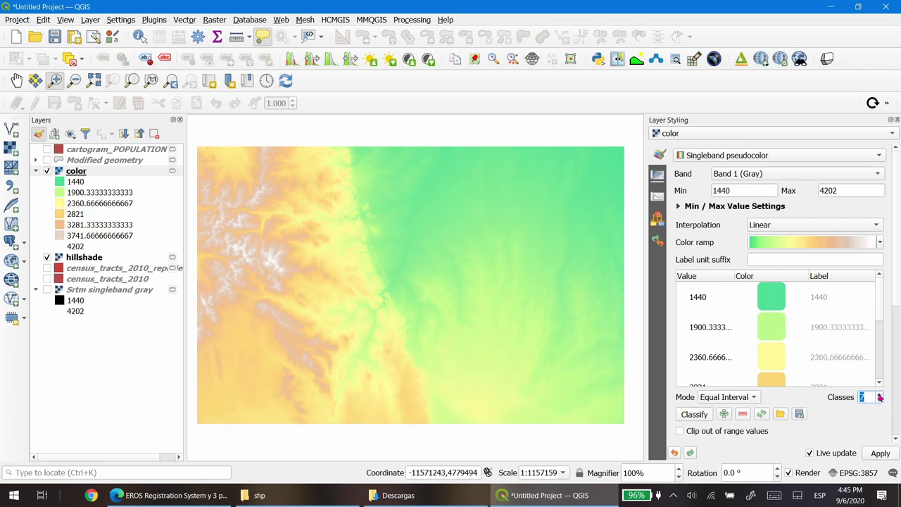
left_click(879, 397)
left_click(879, 397)
left_click(879, 397)
left_click(879, 397)
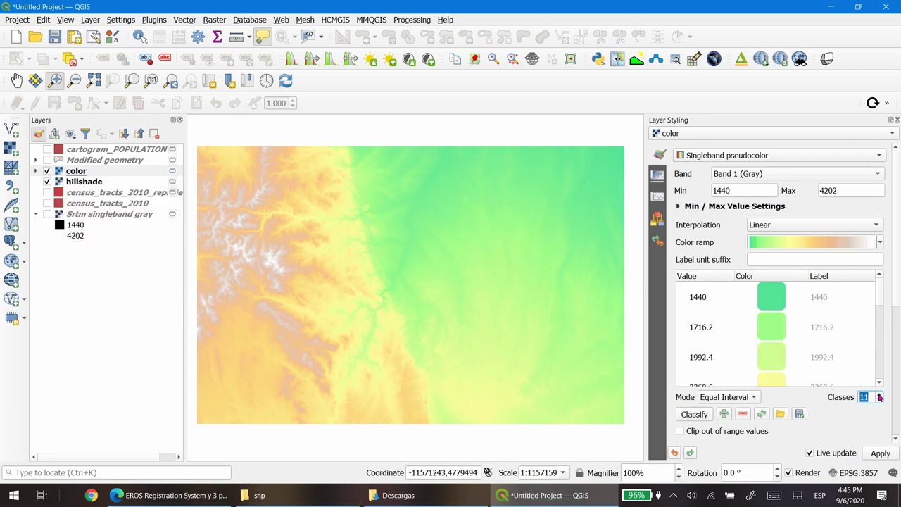
left_click(880, 401)
left_click(879, 400)
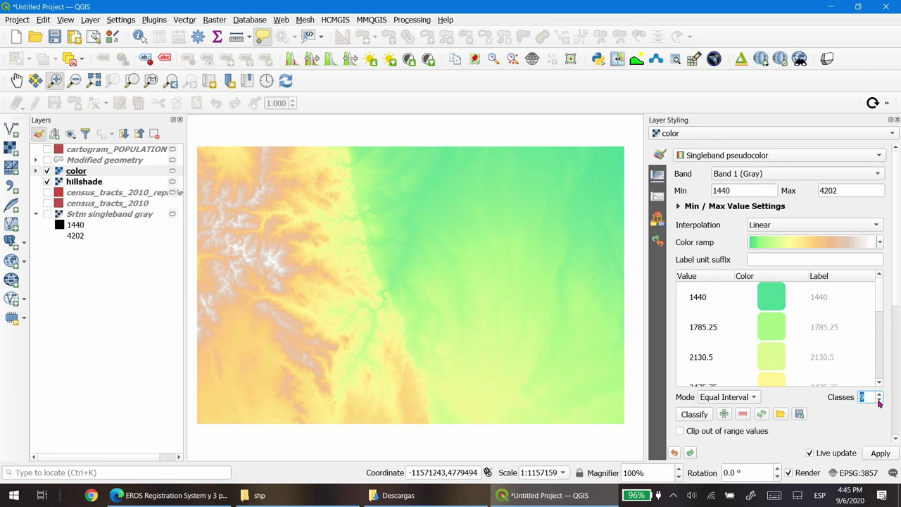
Set the number of classes for the color layer's Equal Interval classification to 7
left_click(879, 401)
left_click(879, 400)
left_click(879, 401)
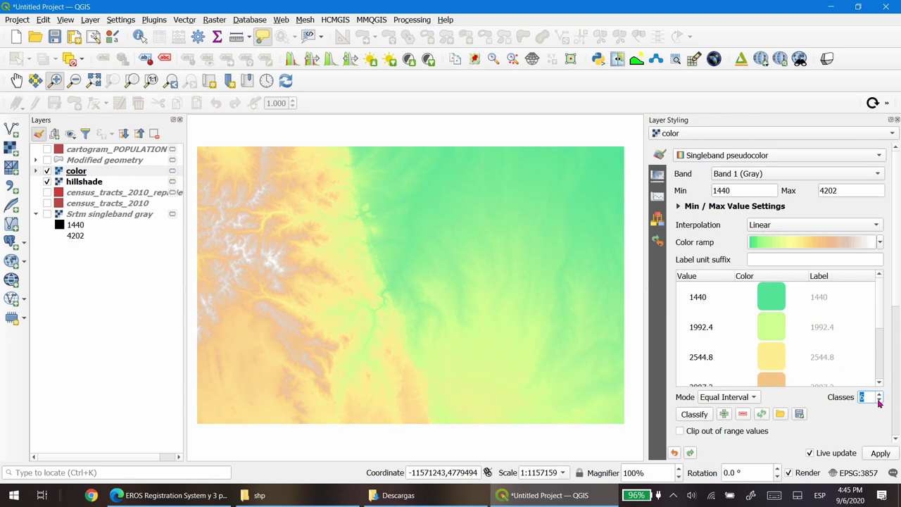
left_click(879, 397)
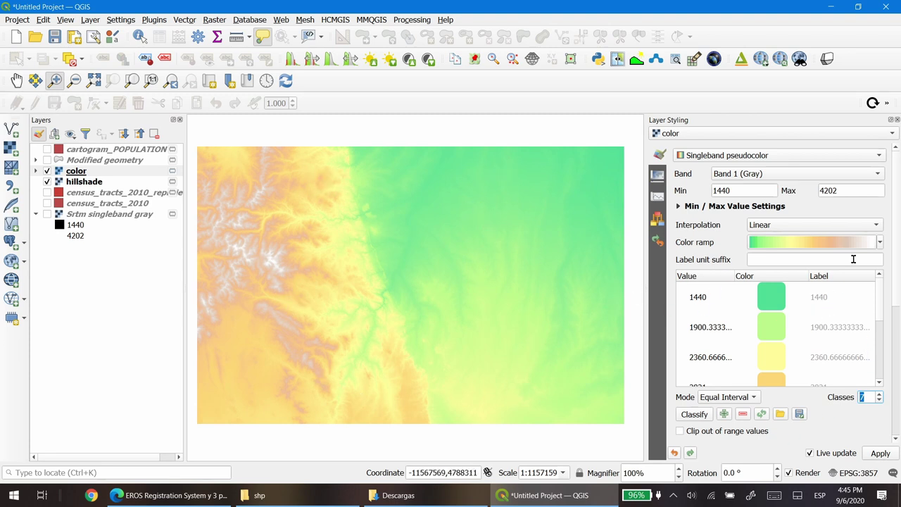
Try the Screen and Overlay blending modes on the color layer and settle on Multiply
left_click(895, 195)
left_click_drag(896, 190, 899, 281)
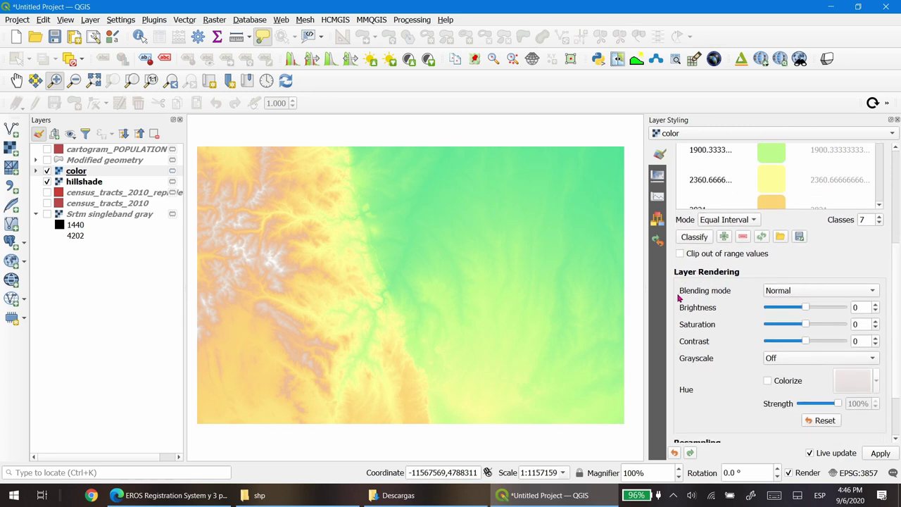
left_click(812, 294)
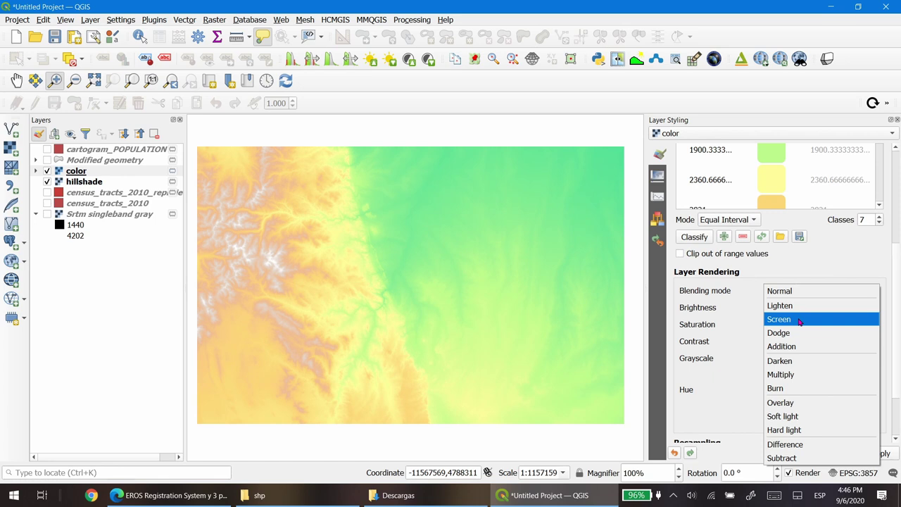
left_click(800, 321)
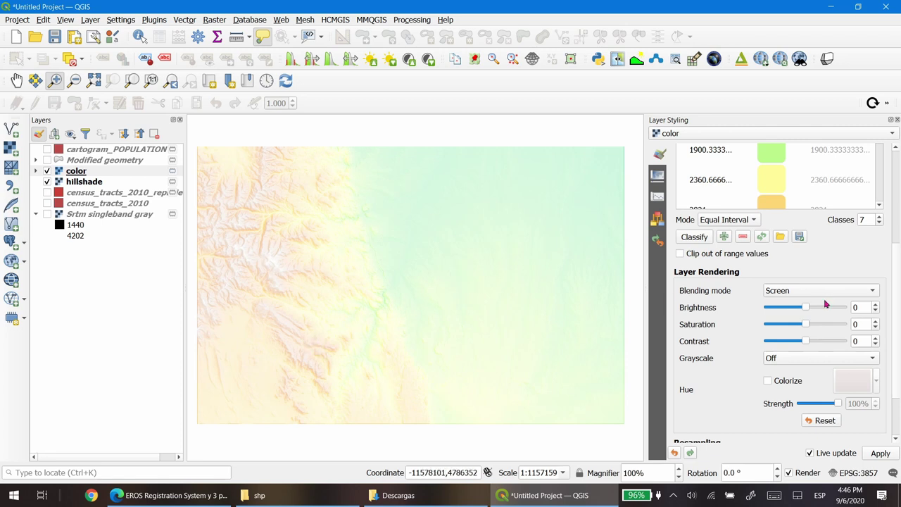
left_click(802, 292)
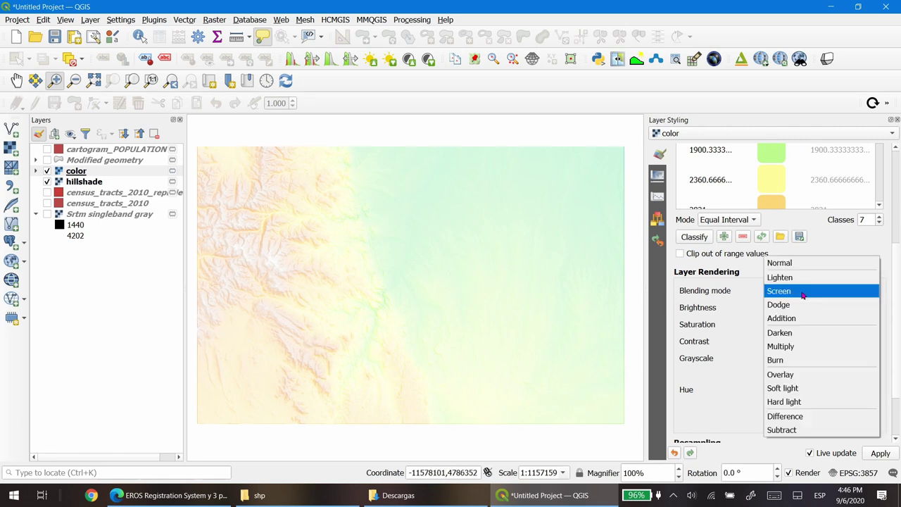
left_click(799, 374)
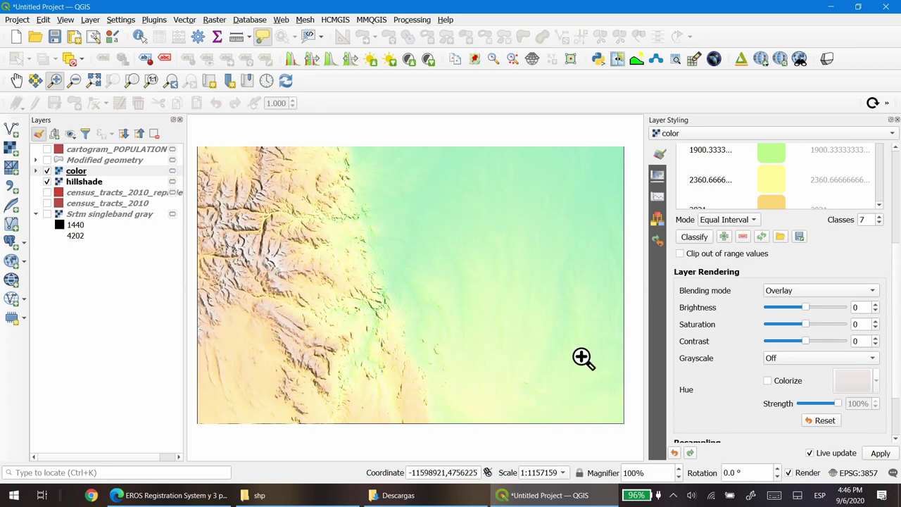
left_click(779, 290)
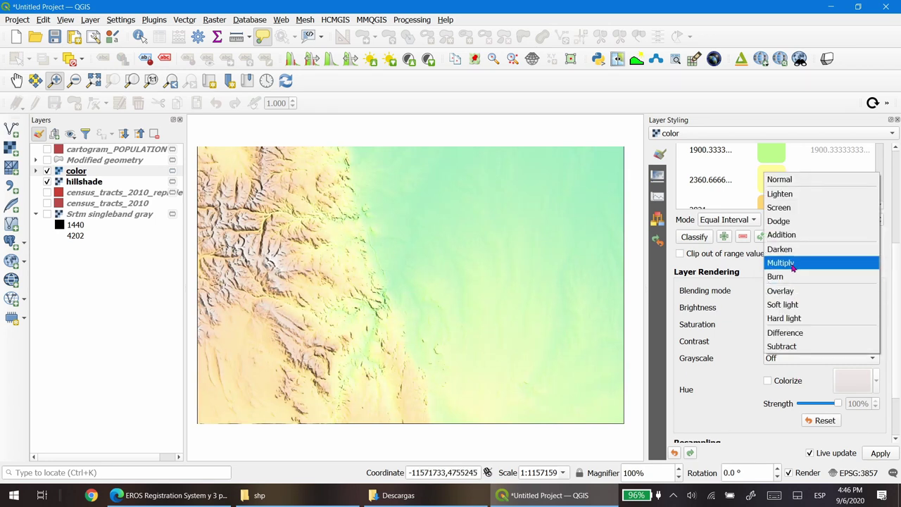
left_click(792, 266)
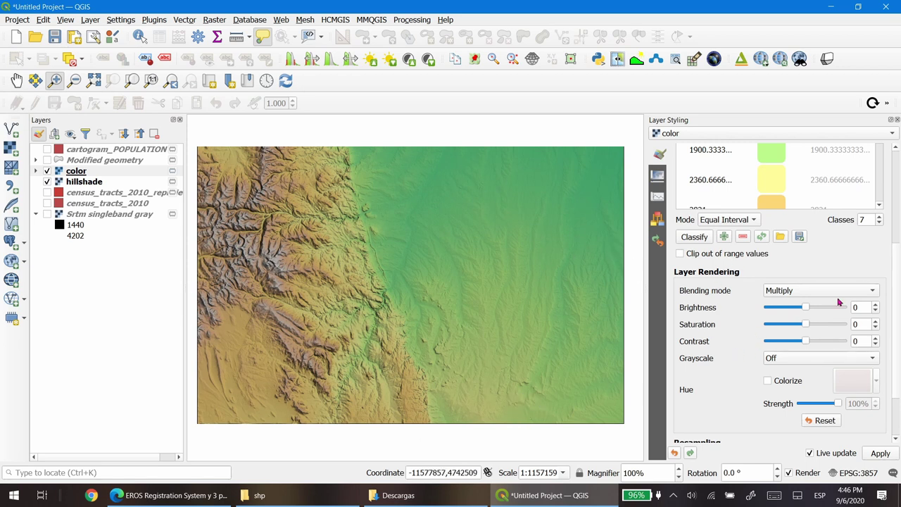
Review the color layer's global opacity and other transparency settings, and close the layer styling
scroll(896, 312, "up", 5)
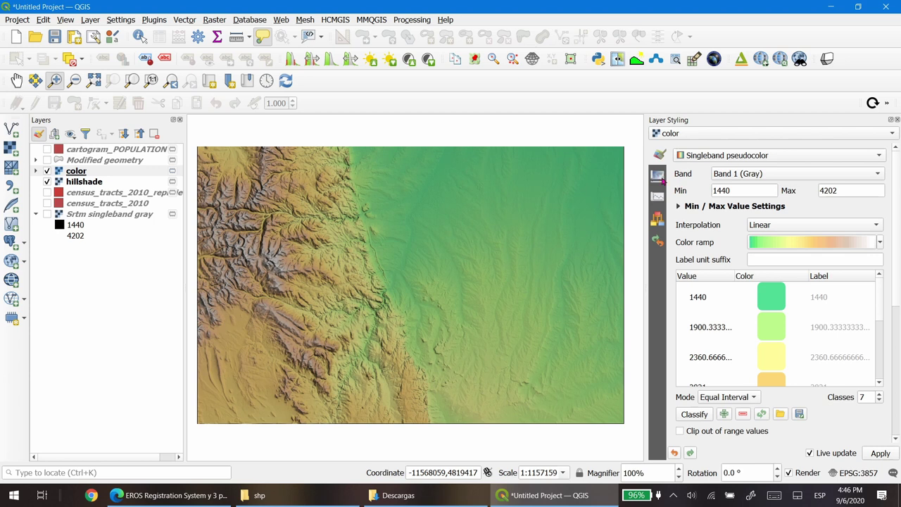
left_click(657, 177)
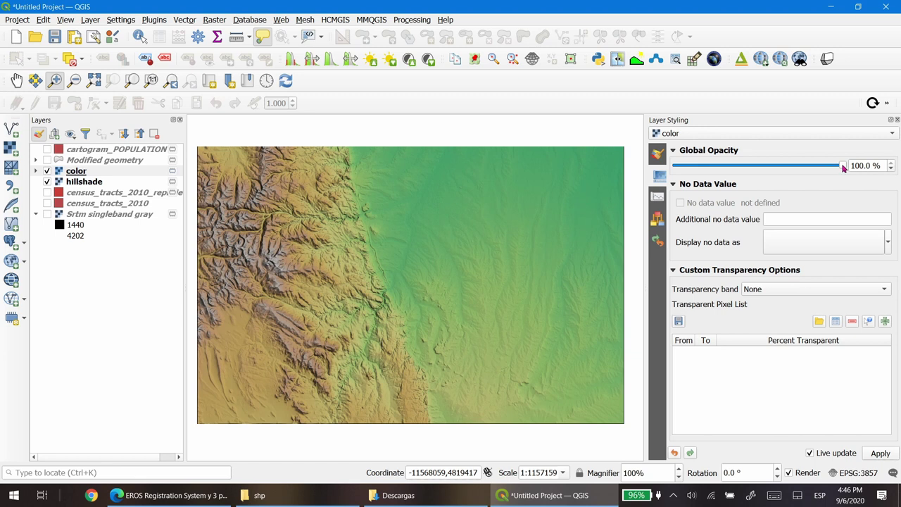
mouse_move(842, 165)
left_mouse_down()
mouse_move(673, 169)
mouse_move(844, 176)
left_mouse_up()
left_click(673, 152)
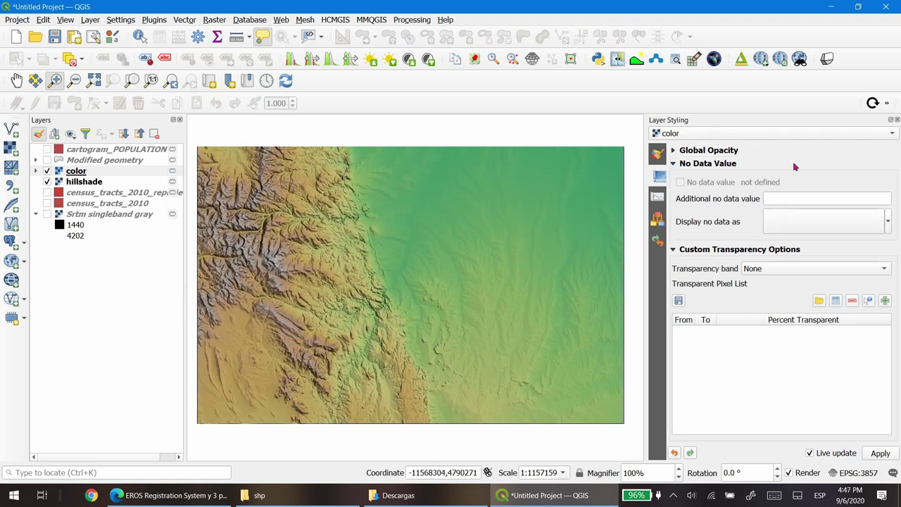
left_click(896, 120)
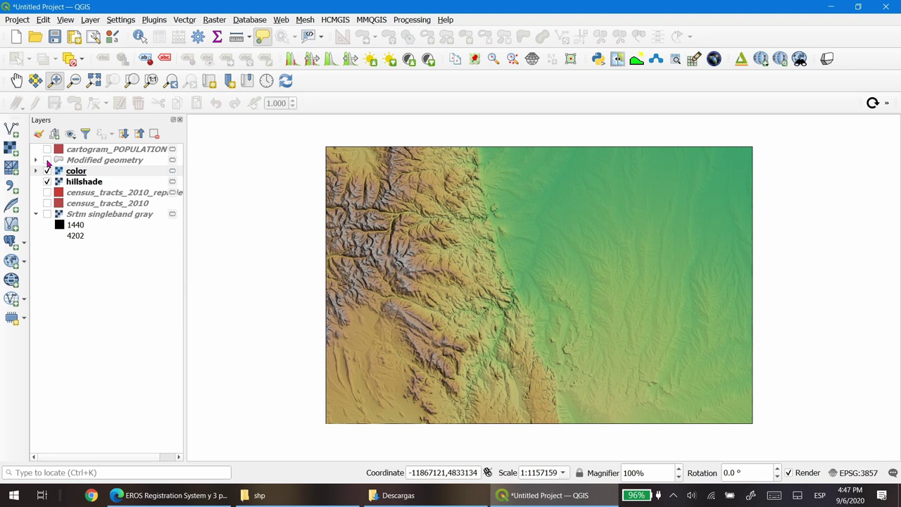
Show the Modified geometry layer over the shaded relief and open its layer rendering settings
left_click(47, 160)
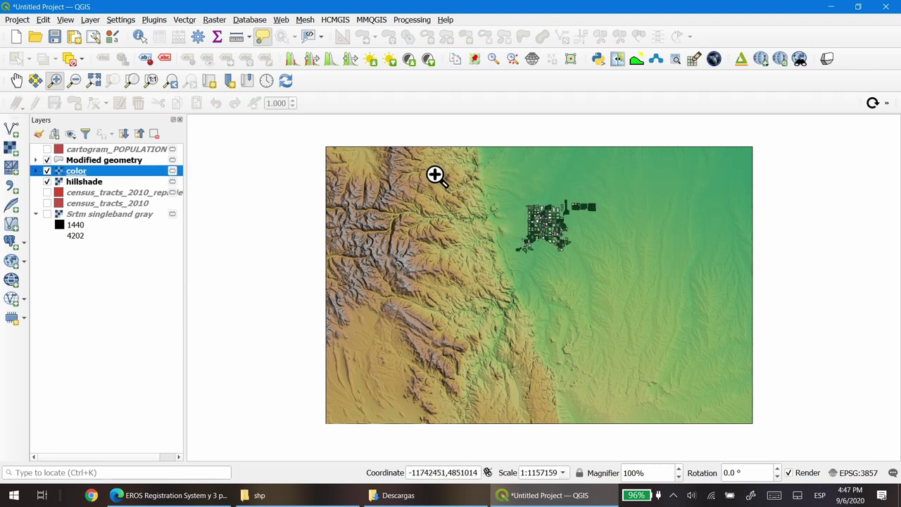
left_click_drag(434, 174, 626, 291)
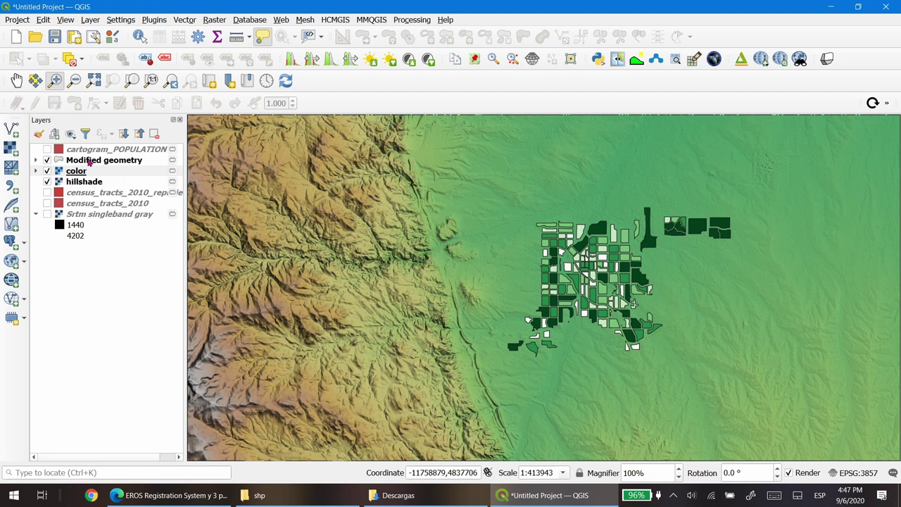
left_click(89, 161)
left_click(39, 133)
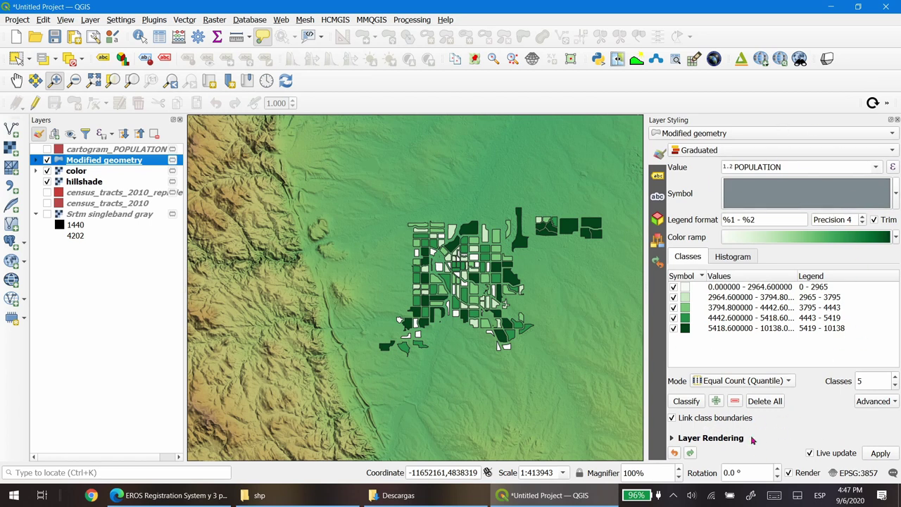
left_click(683, 439)
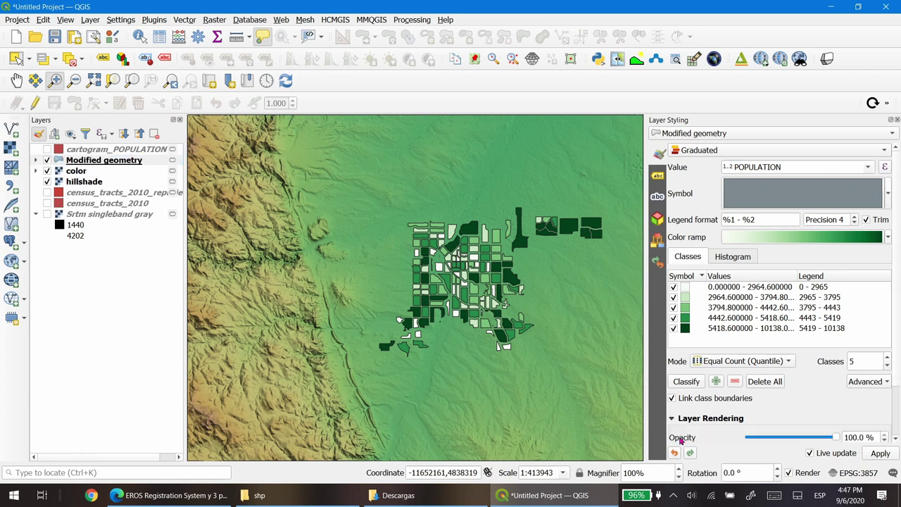
scroll(896, 367, "down", 3)
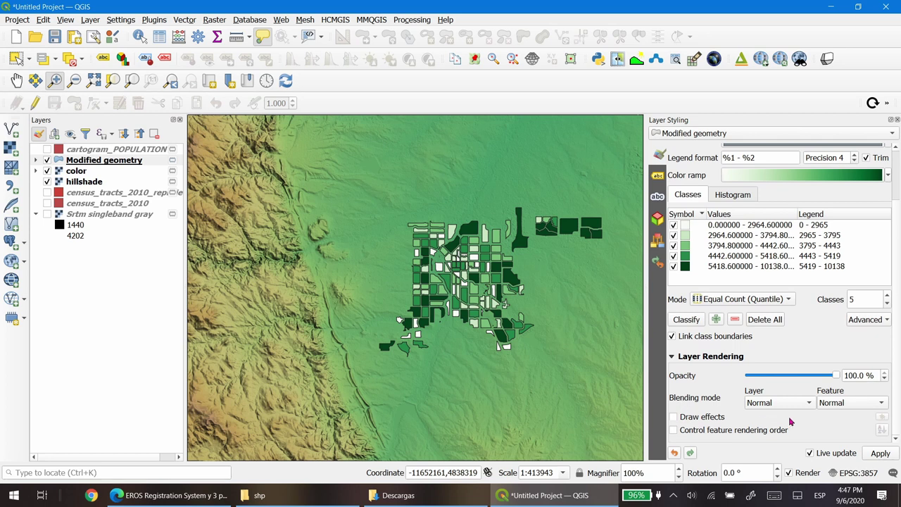
Try Multiply as the layer blending mode of Modified geometry, settle on Overlay, and close the layer styling
left_click(809, 404)
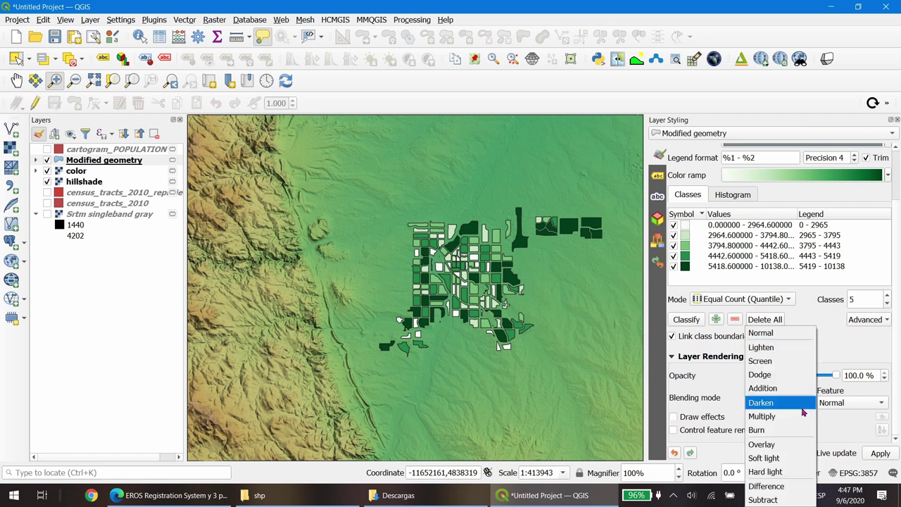
left_click(778, 417)
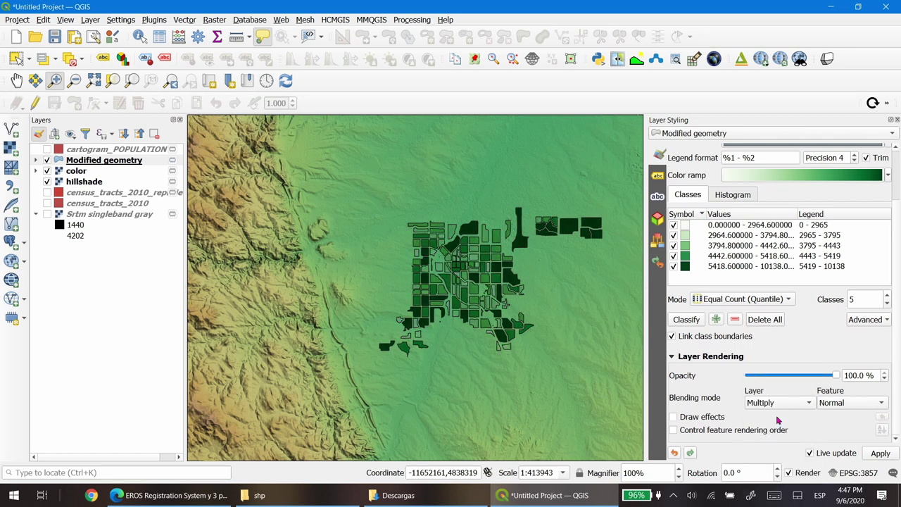
left_click(794, 402)
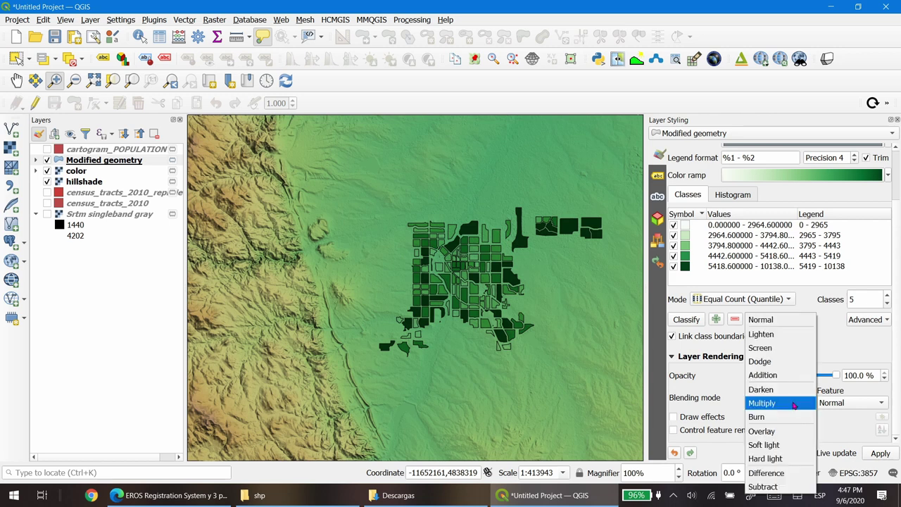
left_click(782, 431)
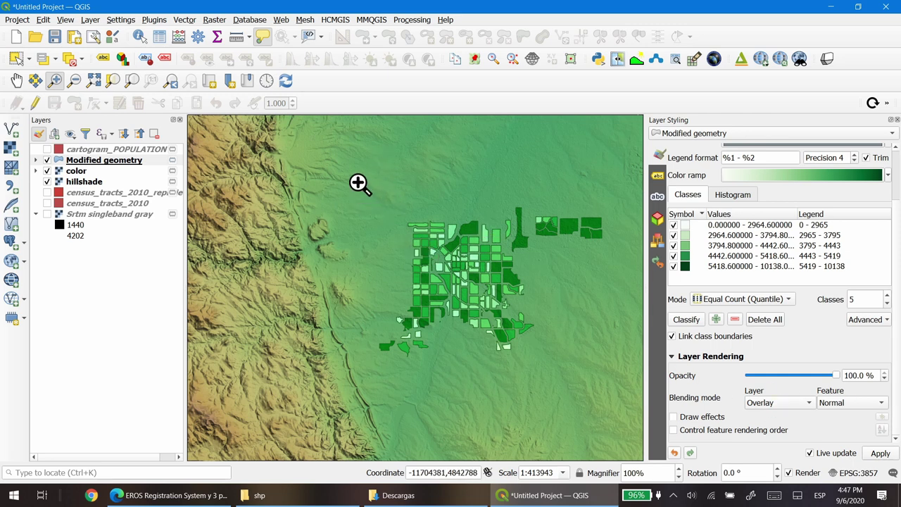
left_click_drag(359, 183, 620, 372)
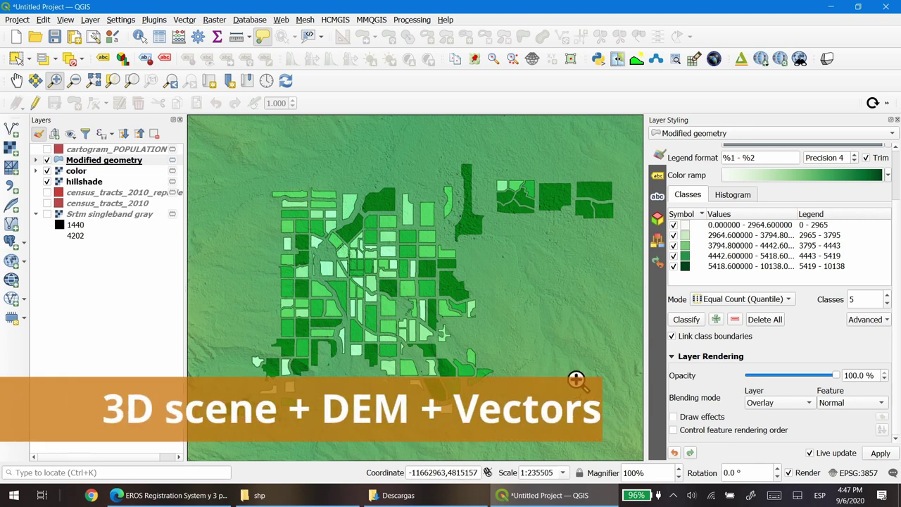
left_click(897, 120)
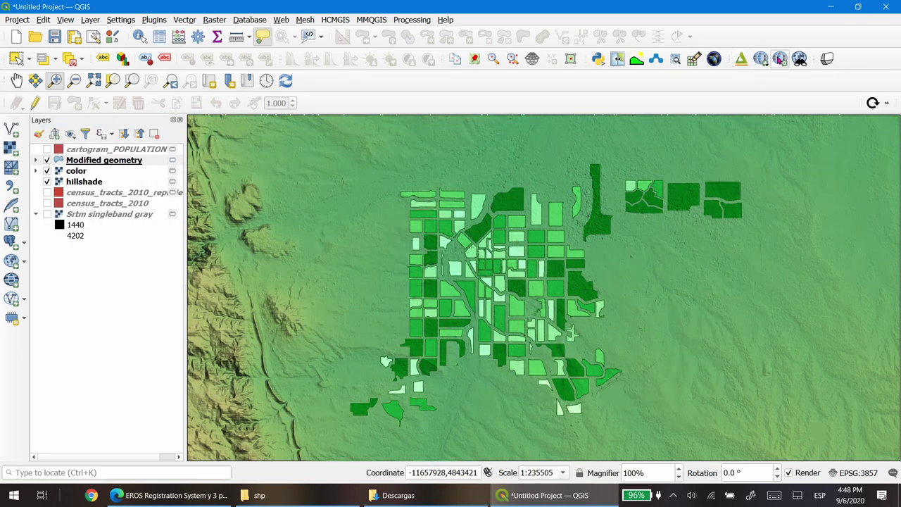
Open the current map in the Qgis2threejs Exporter
right_click(577, 81)
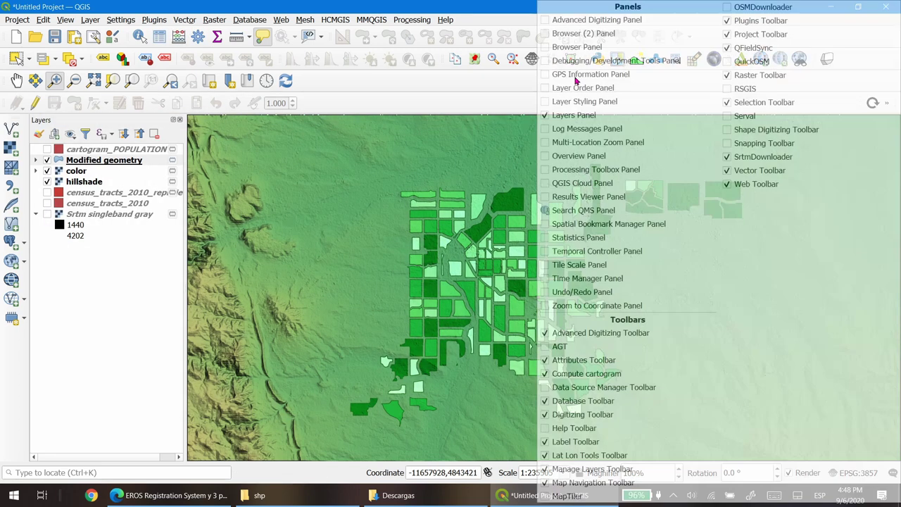
left_click(761, 189)
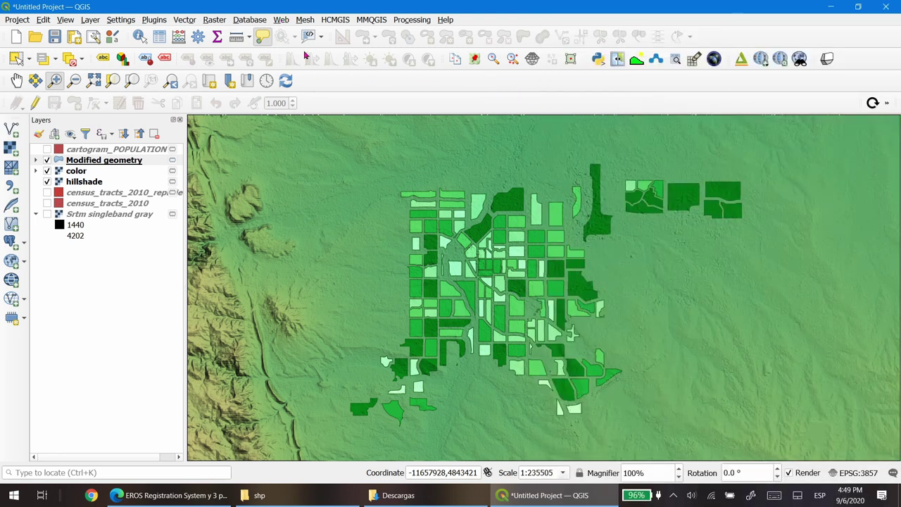
left_click(279, 20)
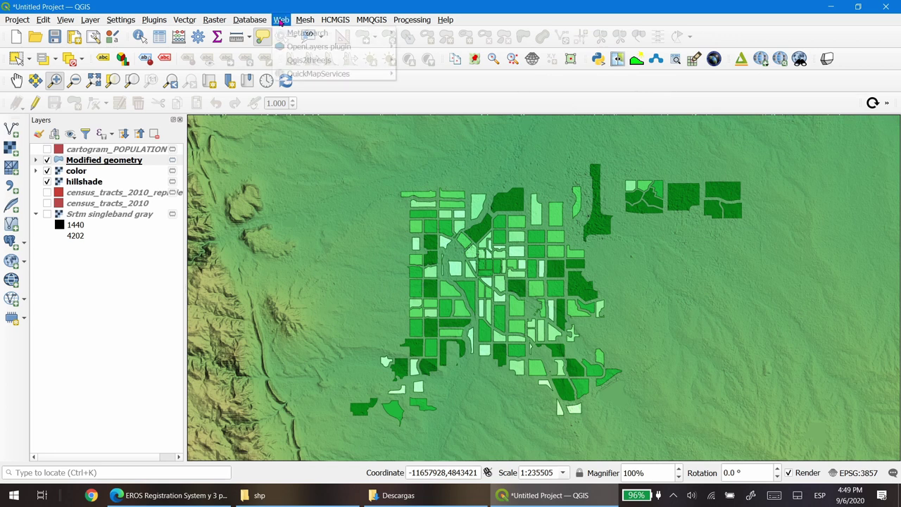
mouse_move(307, 62)
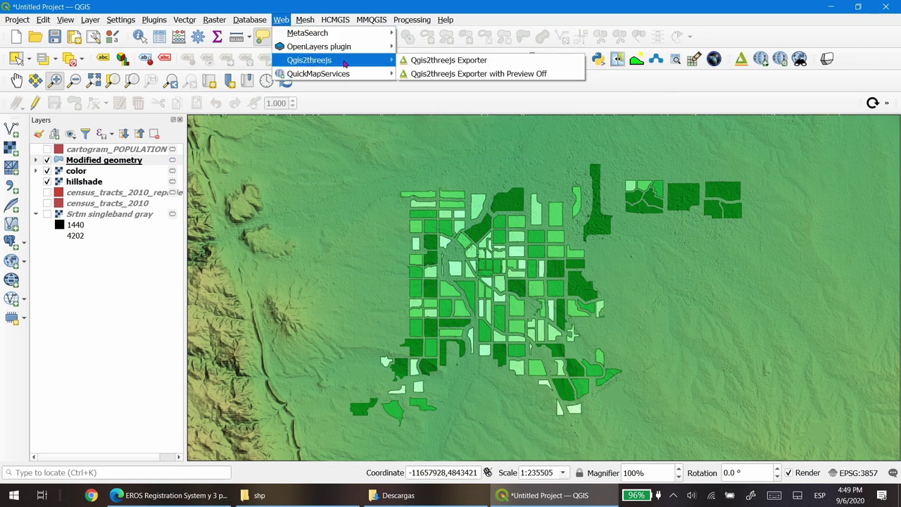
left_click(468, 62)
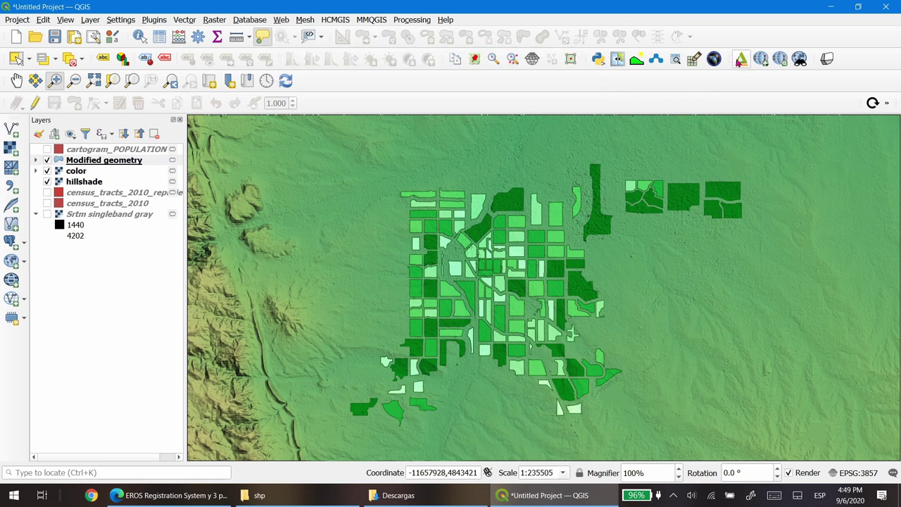
left_click(741, 60)
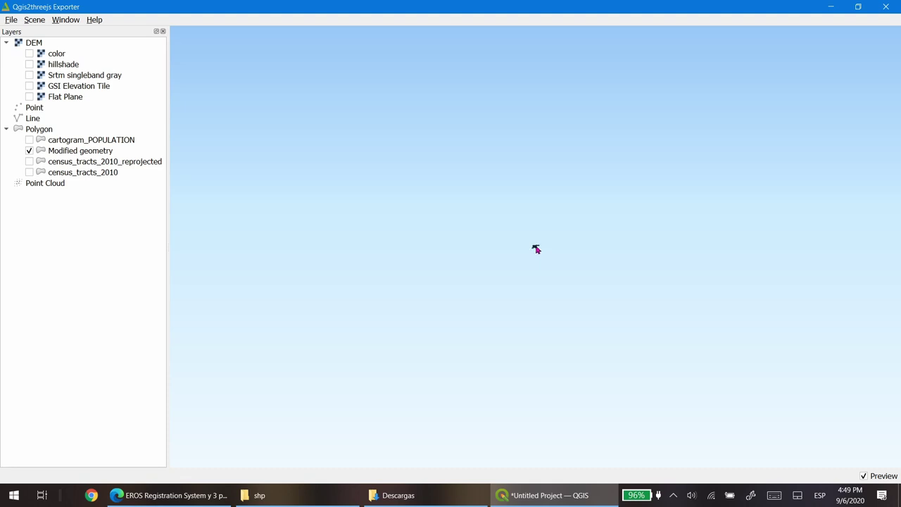
Add the color DEM to the 3D scene beneath the Modified geometry polygons and view the terrain from another side
scroll(536, 249, "up", 5)
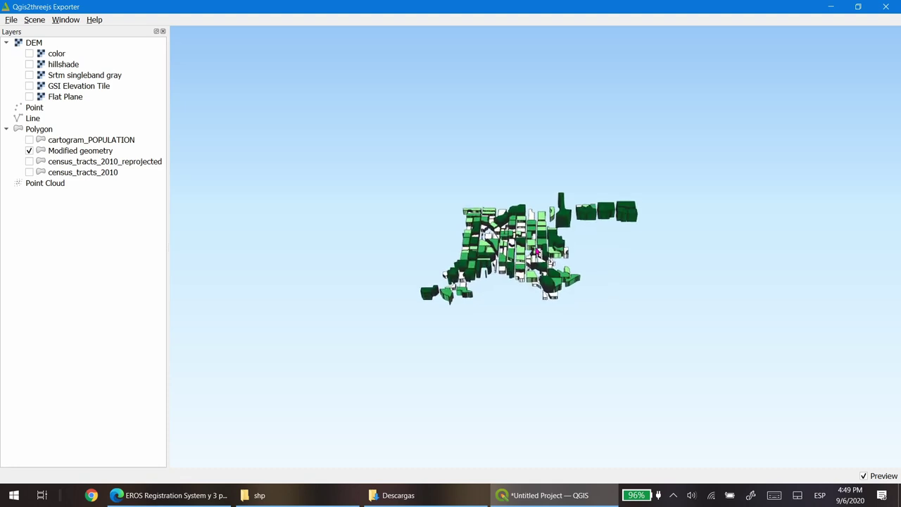
scroll(536, 253, "up", 5)
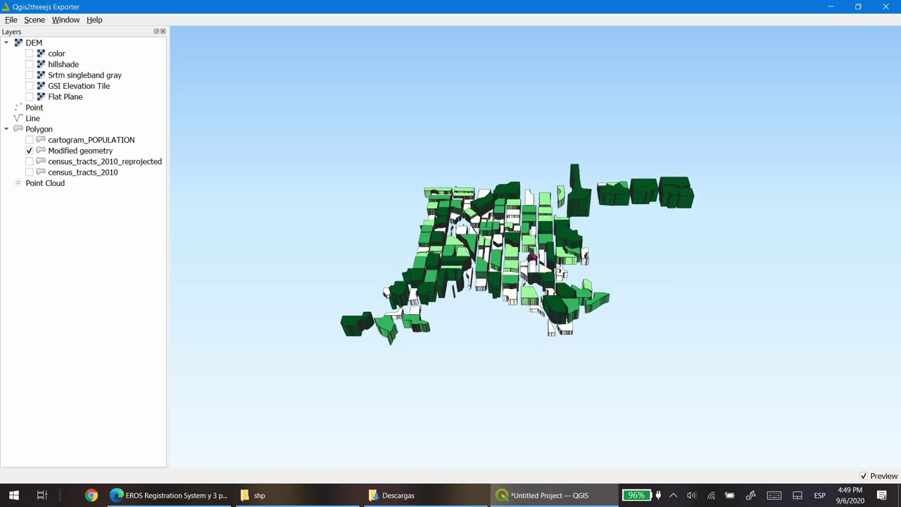
left_click_drag(505, 281, 548, 262)
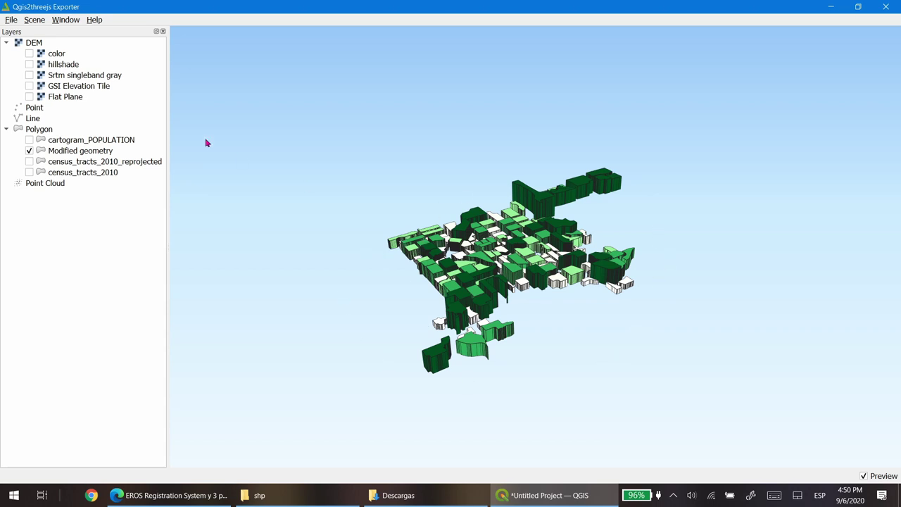
left_click(29, 54)
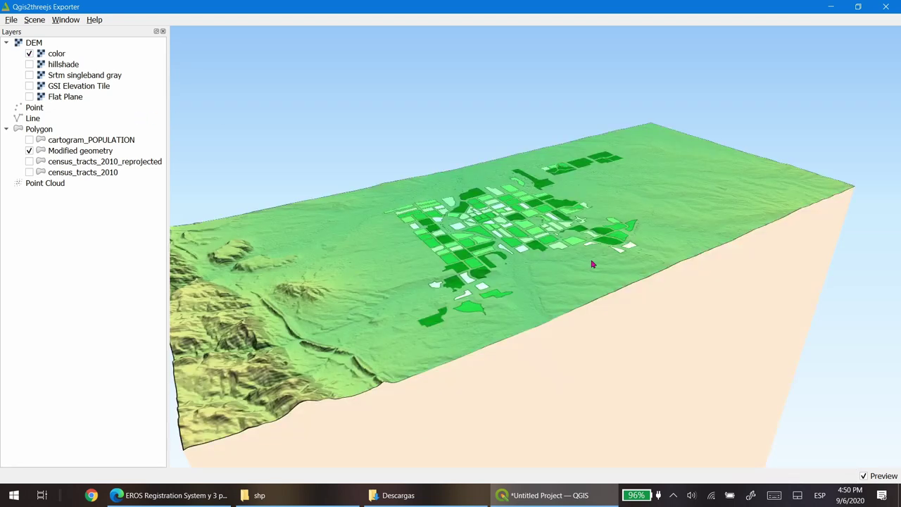
left_click_drag(621, 256, 474, 267)
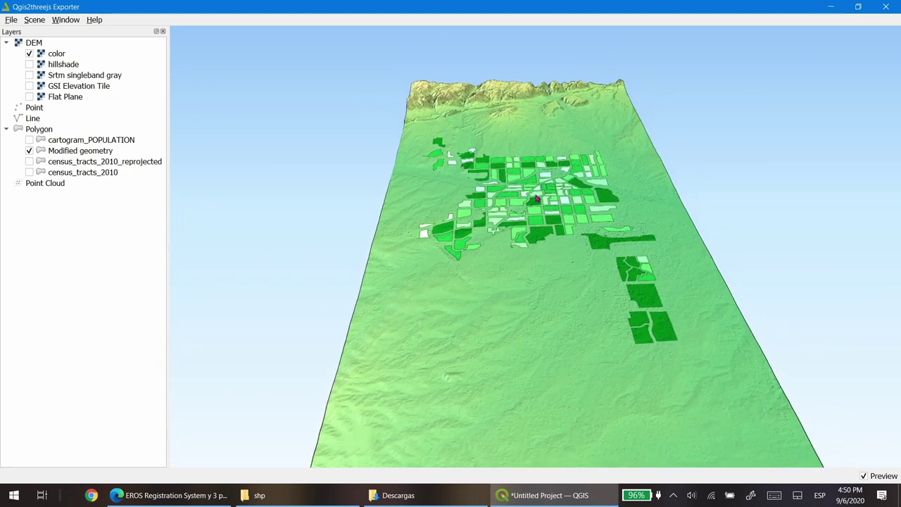
Open the 3D layer properties of Modified geometry and enlarge the dialog to show all its settings
scroll(539, 201, "up", 5)
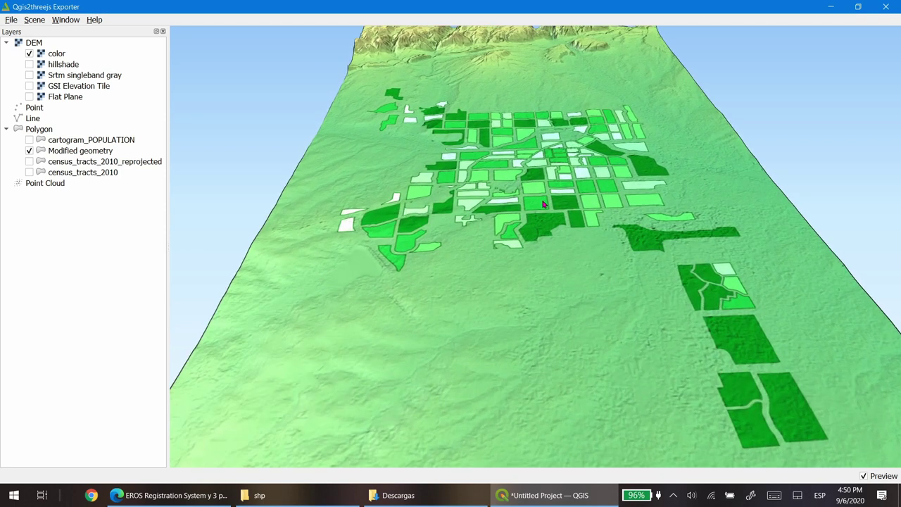
left_click_drag(543, 204, 531, 298)
scroll(531, 296, "down", 3)
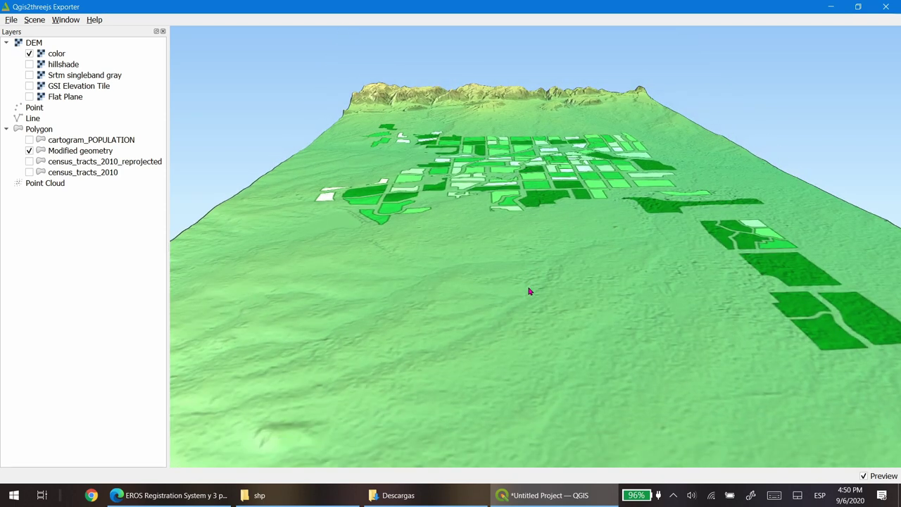
left_click_drag(468, 277, 500, 257)
scroll(498, 255, "down", 2)
scroll(498, 255, "down", 2)
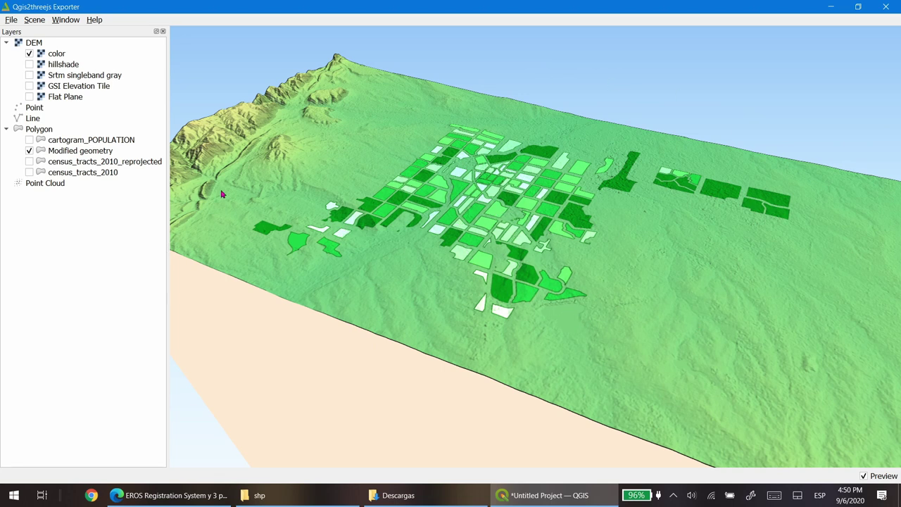
left_click(82, 151)
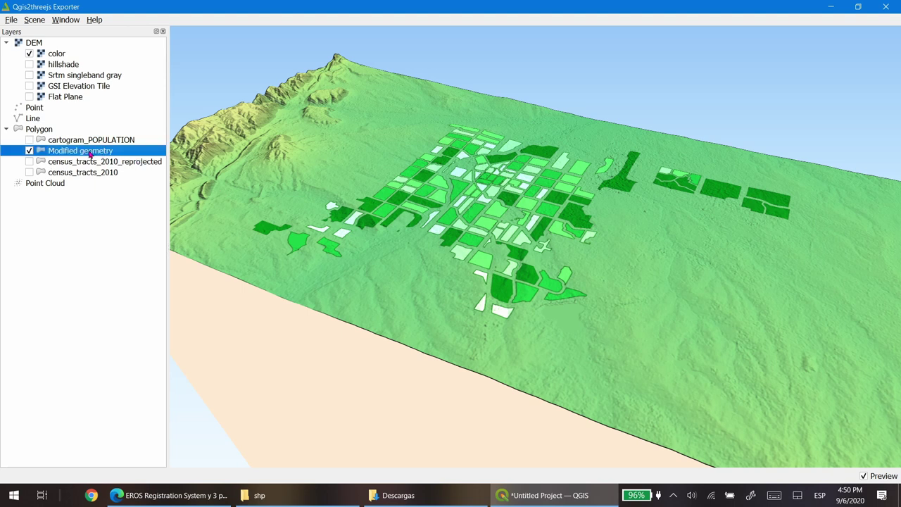
right_click(150, 150)
left_click(176, 155)
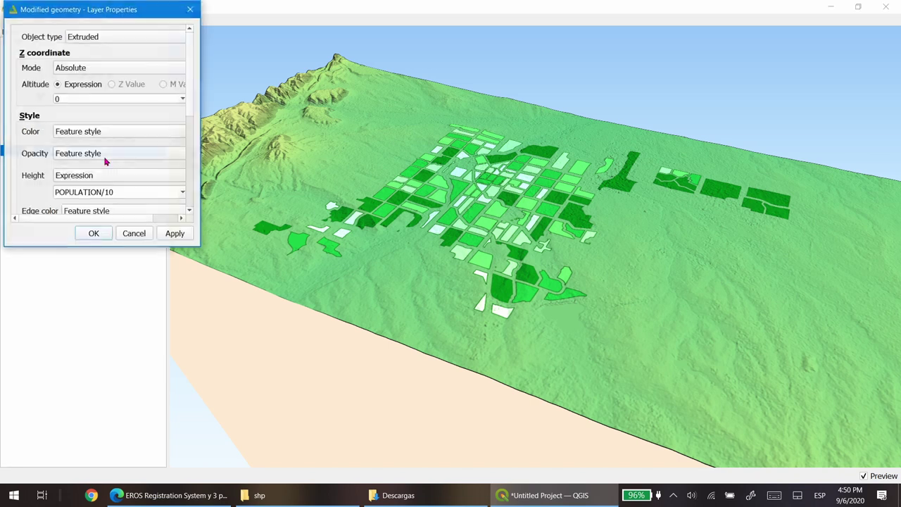
left_click_drag(198, 246, 386, 382)
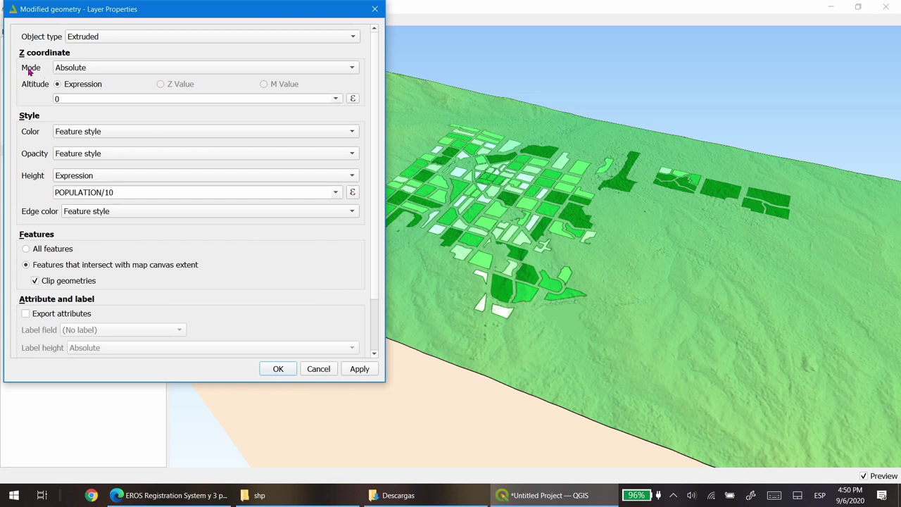
Set the Z coordinate mode of Modified geometry to Relative to "color" layer and apply it to the 3D scene
left_click(93, 68)
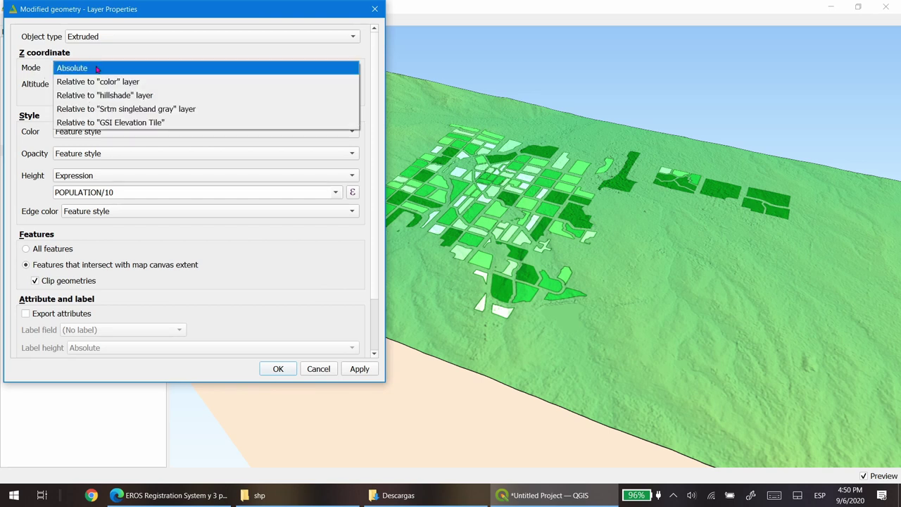
left_click(150, 82)
left_click(359, 370)
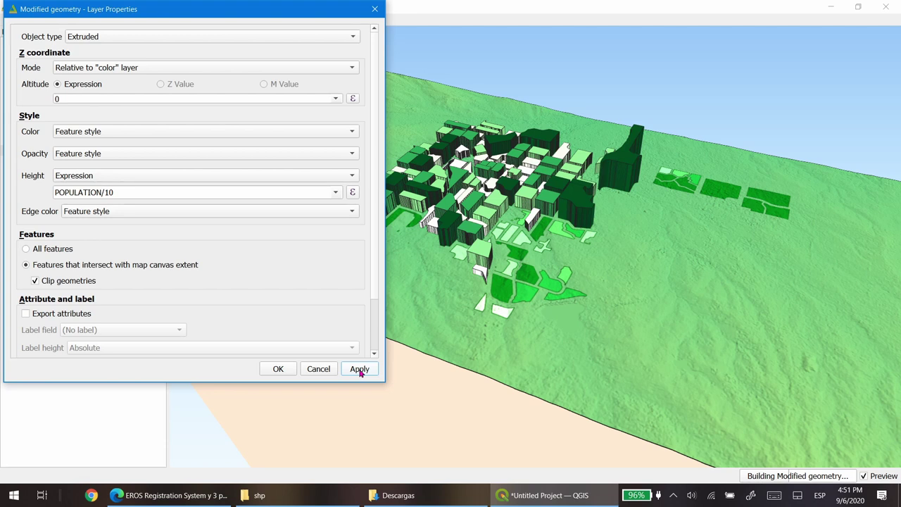
left_click(279, 368)
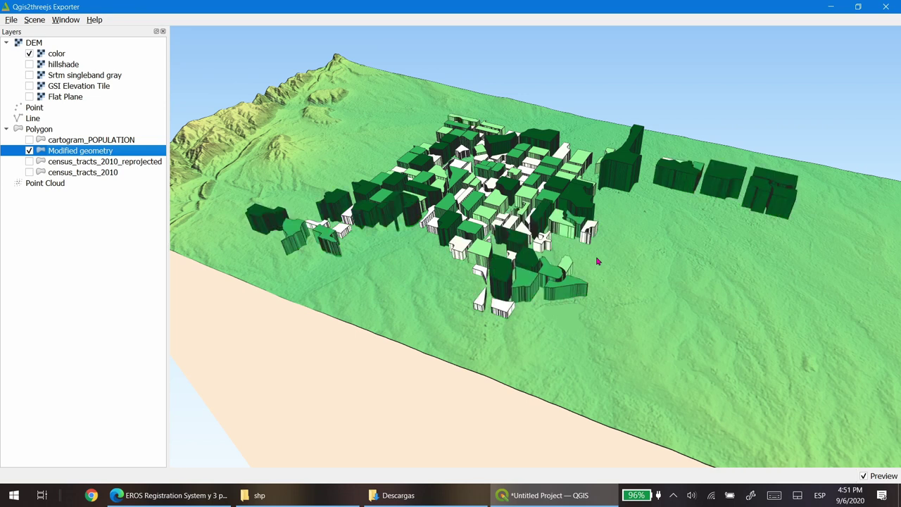
left_click_drag(634, 304, 543, 302)
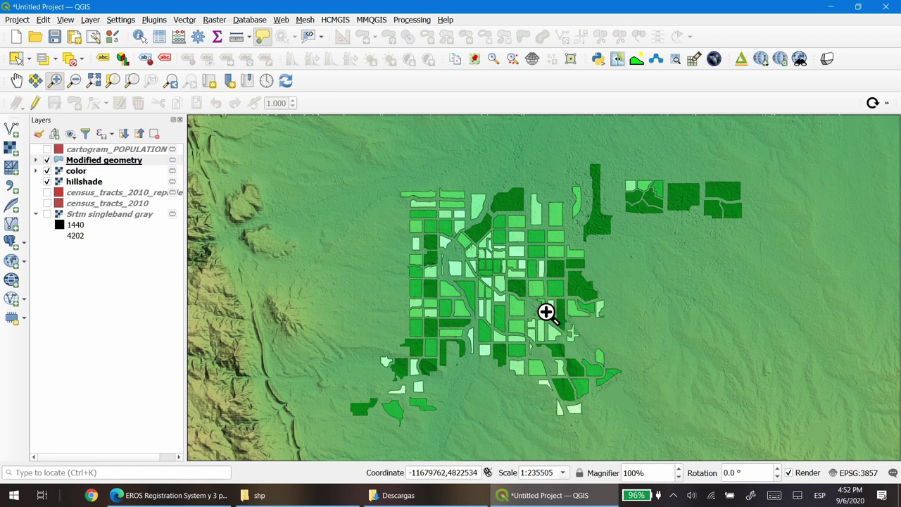
In the main QGIS map, hide Modified geometry and duplicate the Srtm singleband gray layer
mouse_move(546, 312)
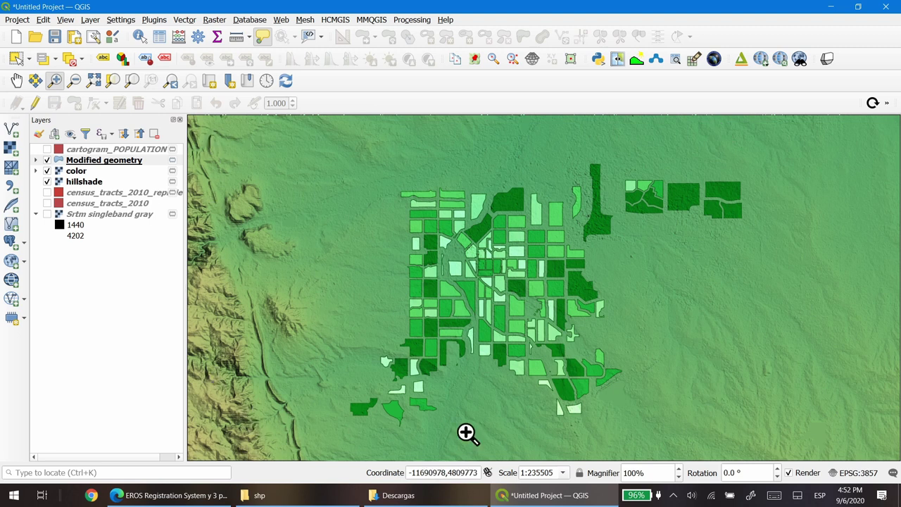
mouse_move(484, 304)
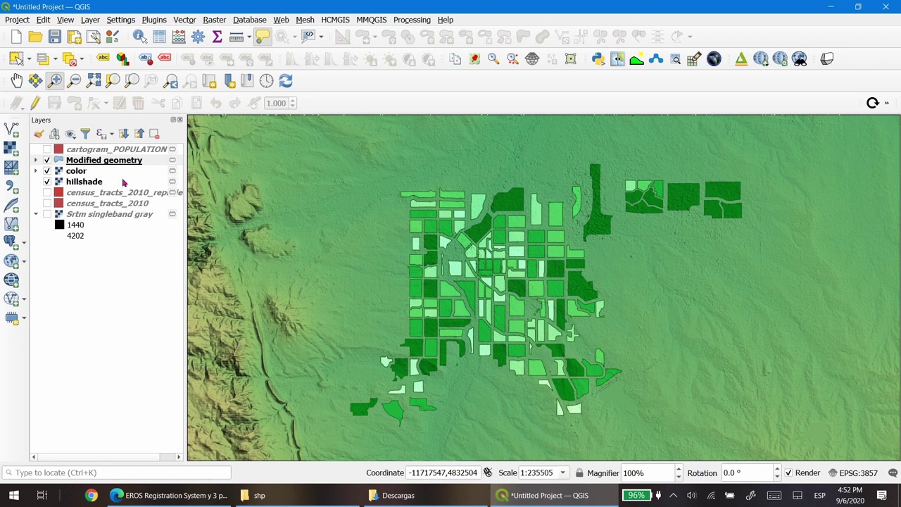
left_click(46, 161)
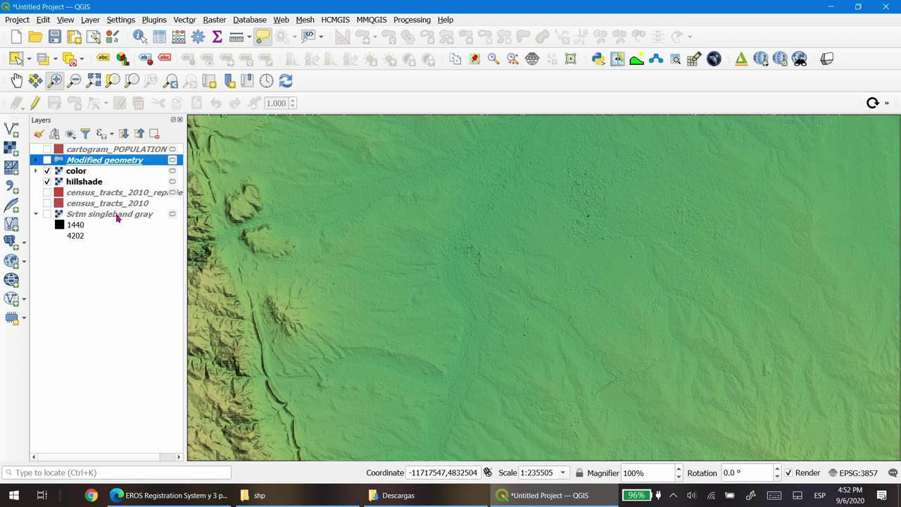
right_click(95, 218)
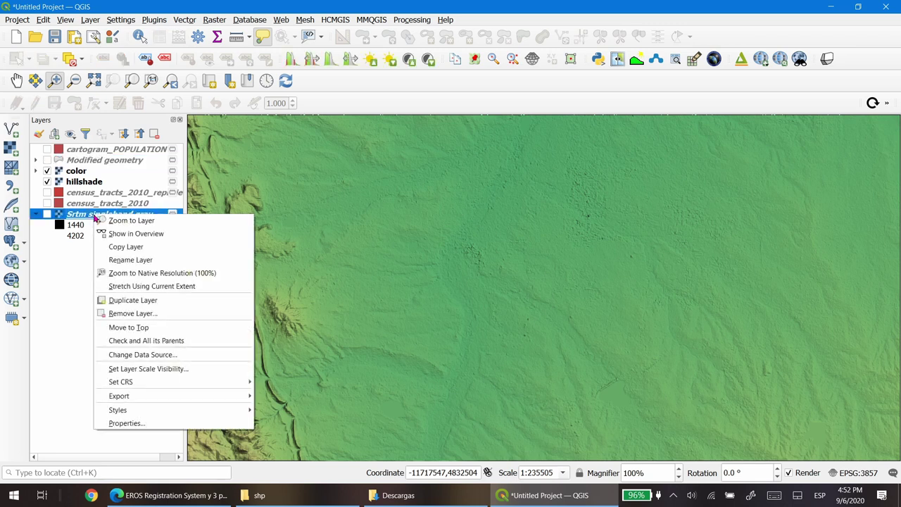
left_click(130, 300)
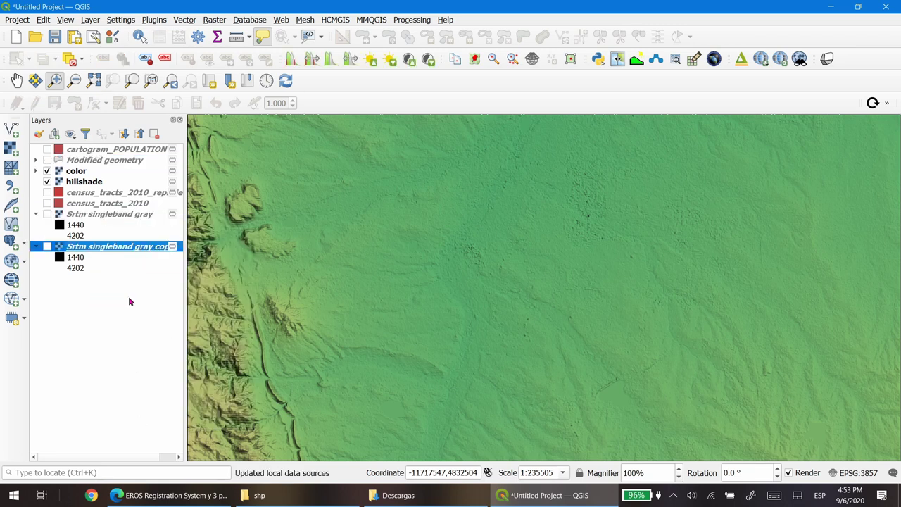
Rename the copy of the Srtm singleband gray layer as contours
left_click(109, 215)
right_click(109, 216)
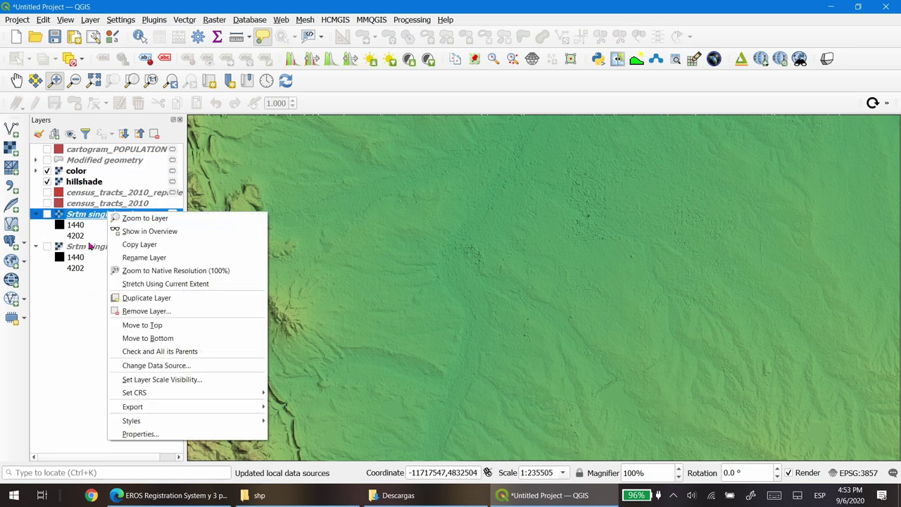
left_click(94, 247)
right_click(111, 246)
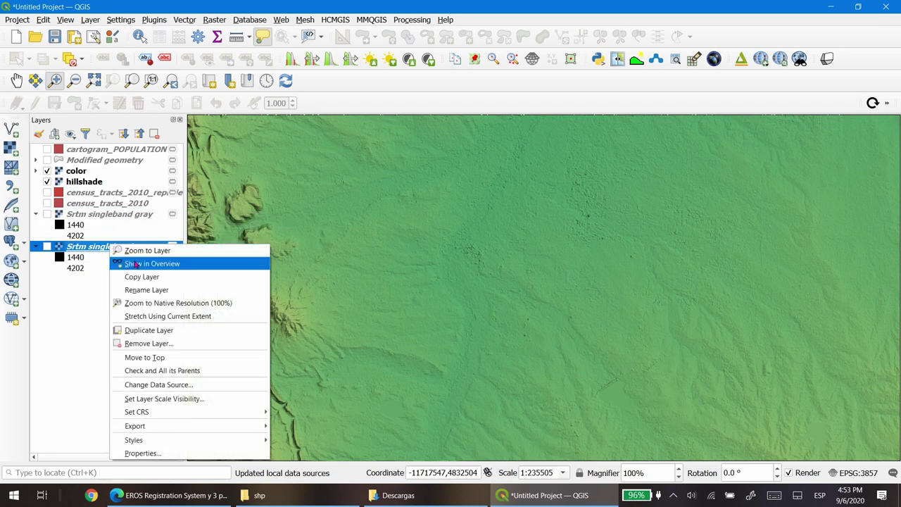
left_click(146, 291)
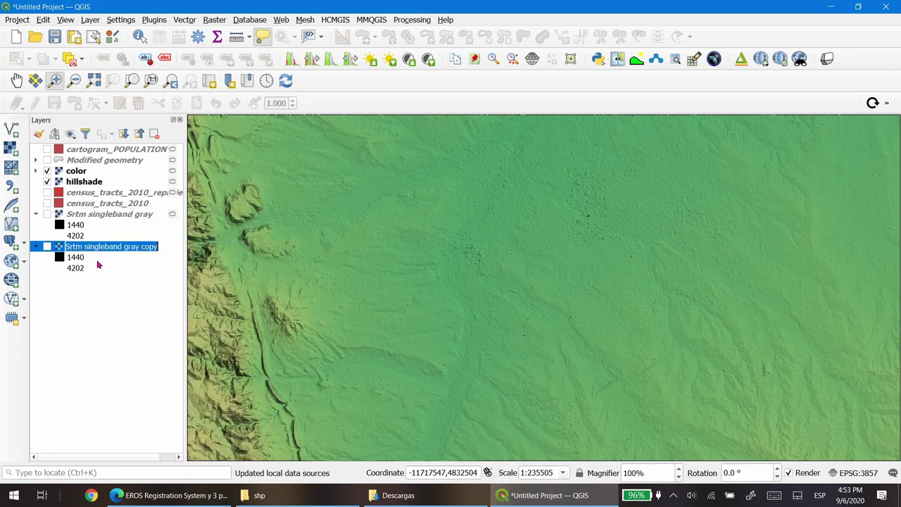
type("contour")
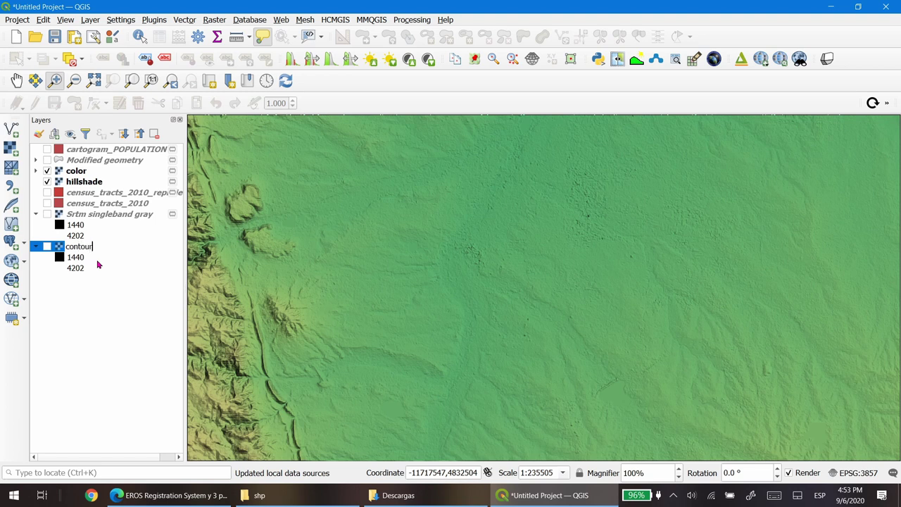
type("s")
left_click(116, 359)
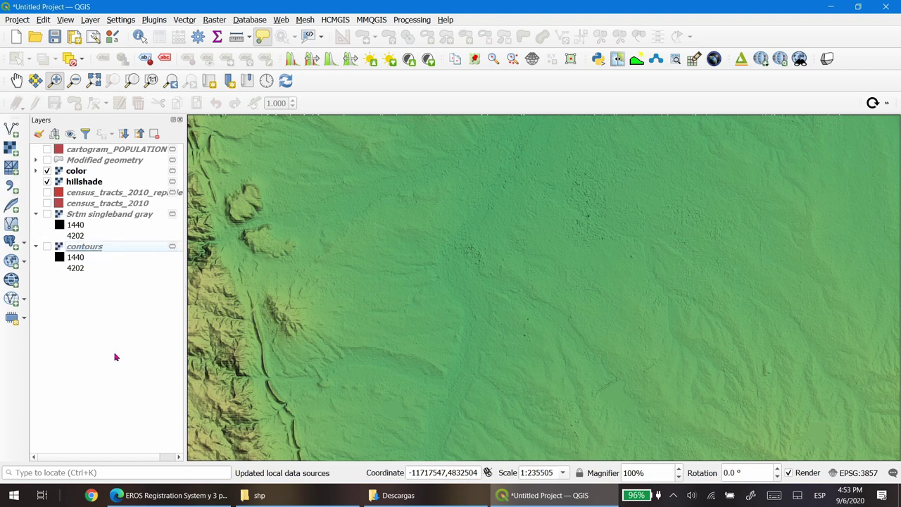
Move the contours layer directly above the color layer and make it visible
left_click(109, 249)
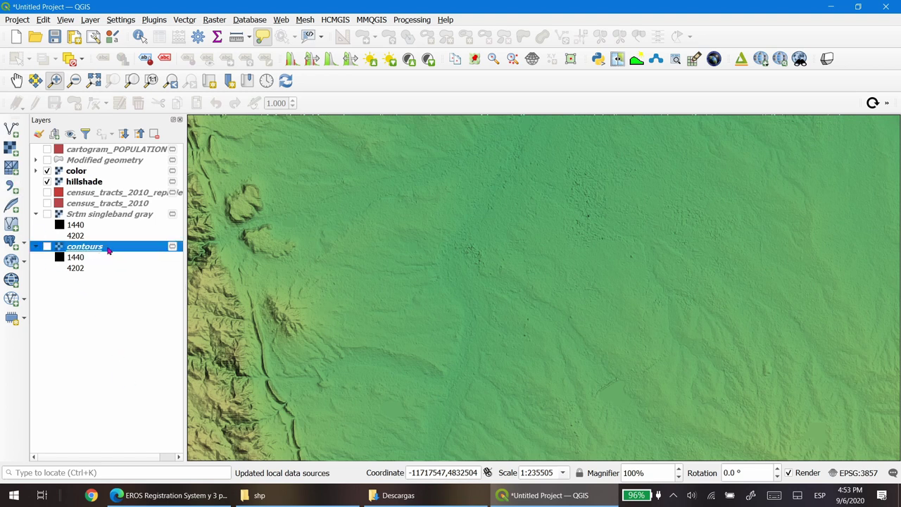
left_click_drag(110, 247, 123, 175)
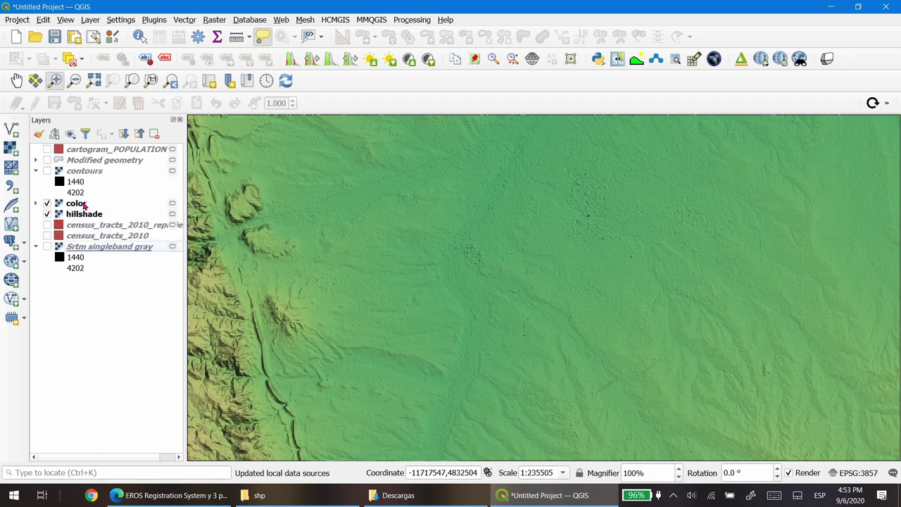
left_click(53, 172)
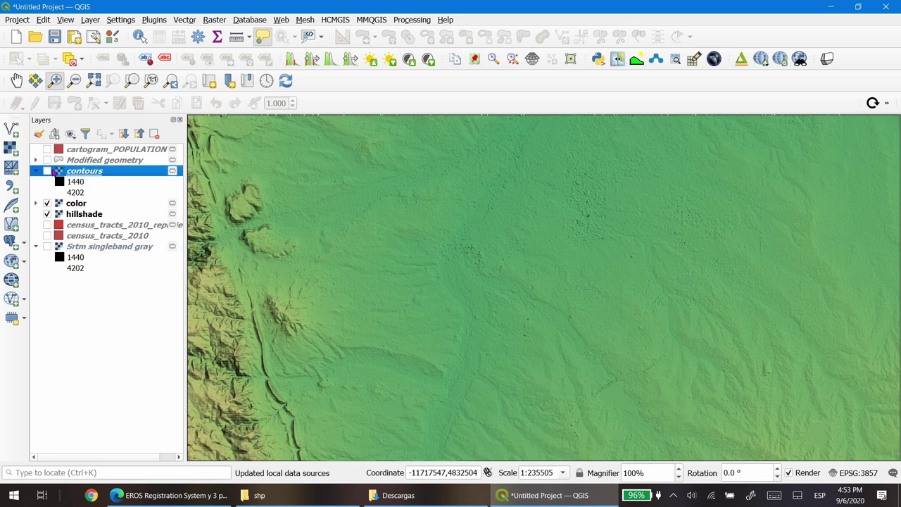
left_click(47, 172)
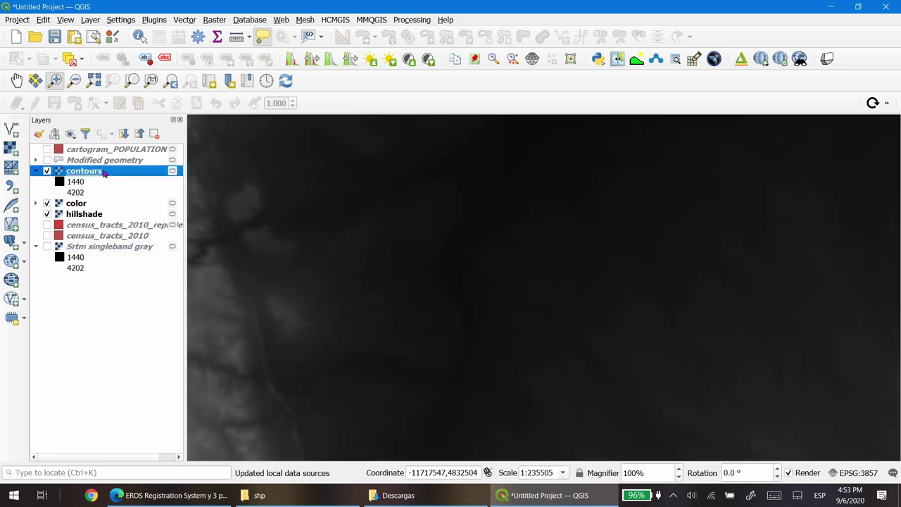
Open the styling of the contours layer and change its renderer from Singleband gray to Contours
left_click(39, 134)
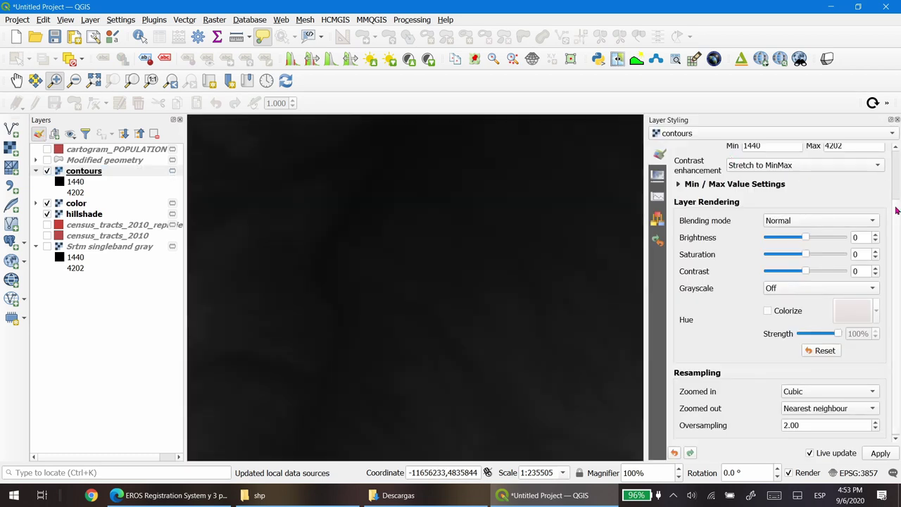
scroll(892, 153, "up", 3)
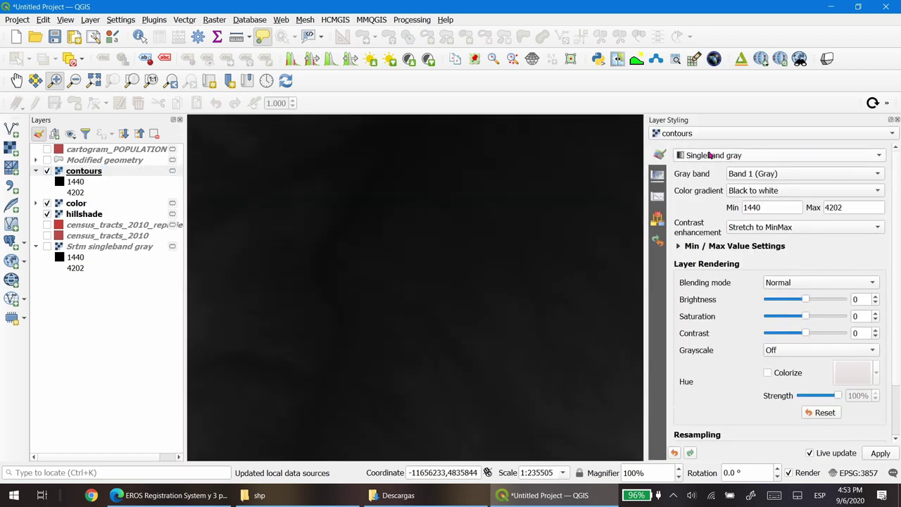
left_click(732, 157)
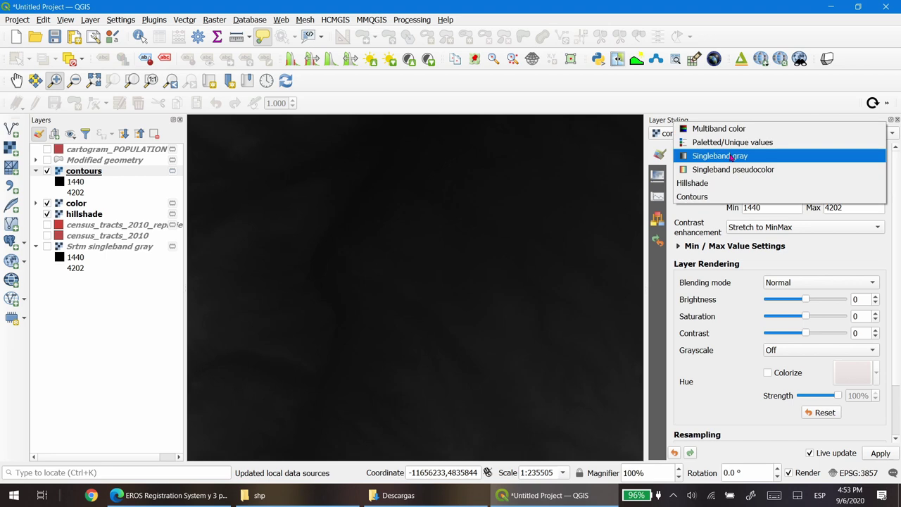
left_click(706, 197)
scroll(373, 281, "down", 2)
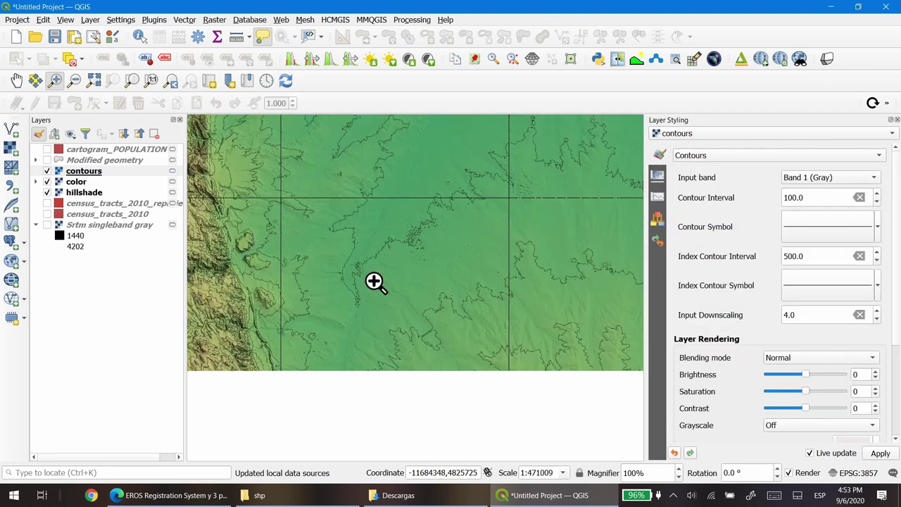
left_click(387, 292)
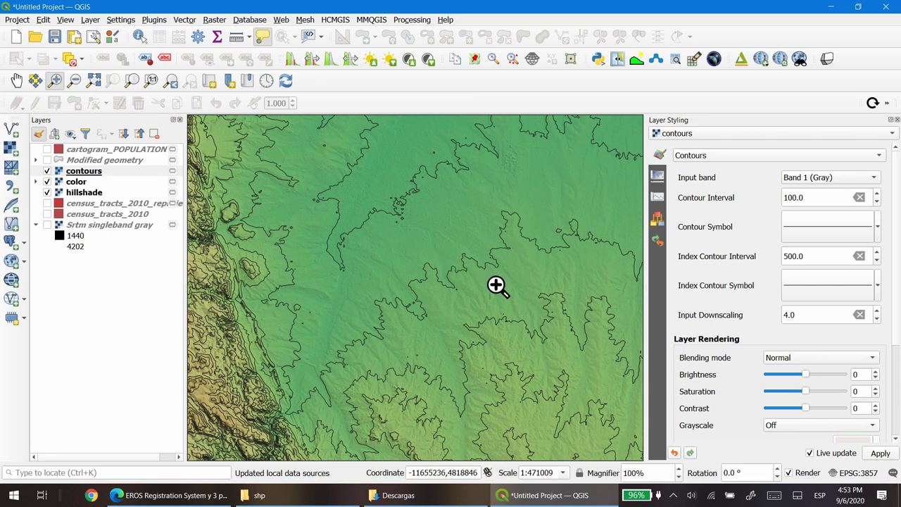
Set the contour interval to 50 and color the regular contour lines light tan from the recent colors
left_click(811, 198)
left_click_drag(811, 198, 783, 199)
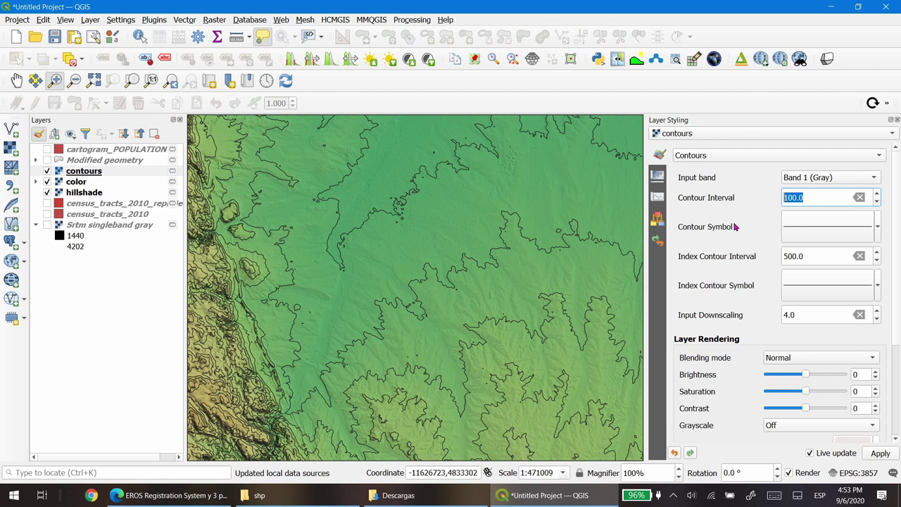
type("50")
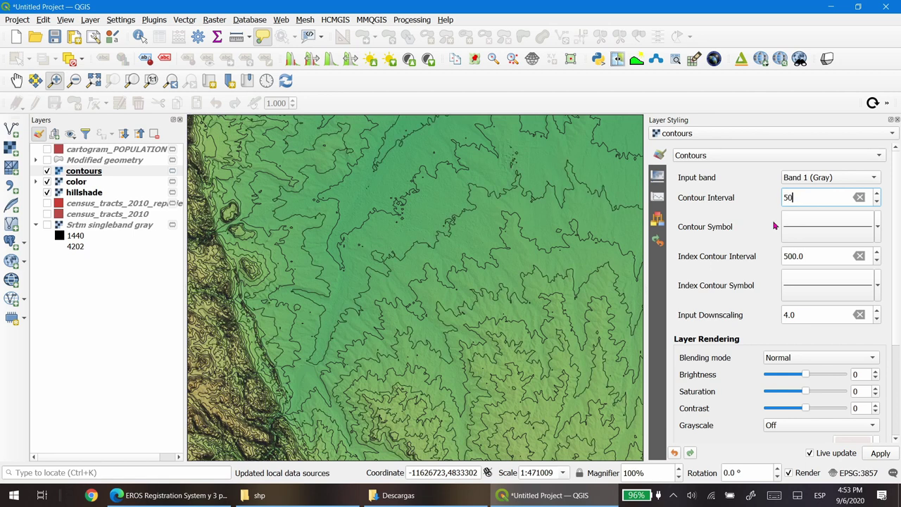
left_click(878, 226)
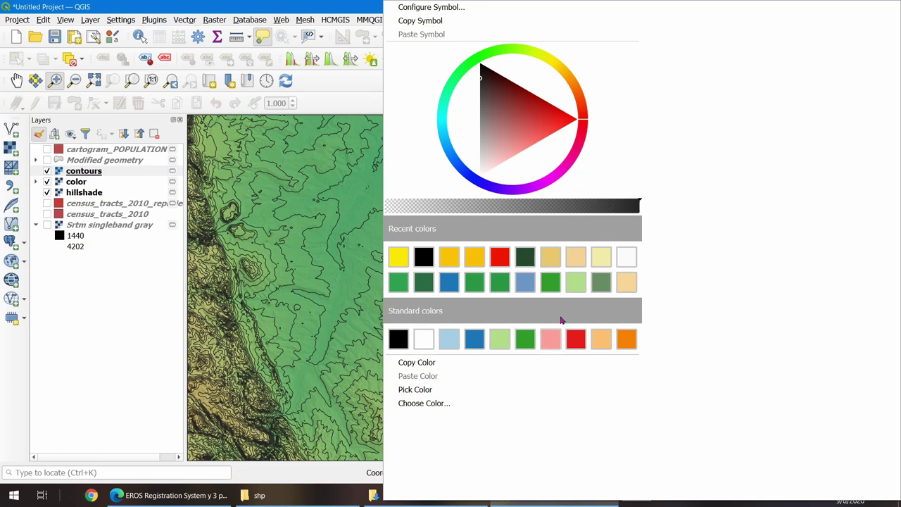
left_click(550, 257)
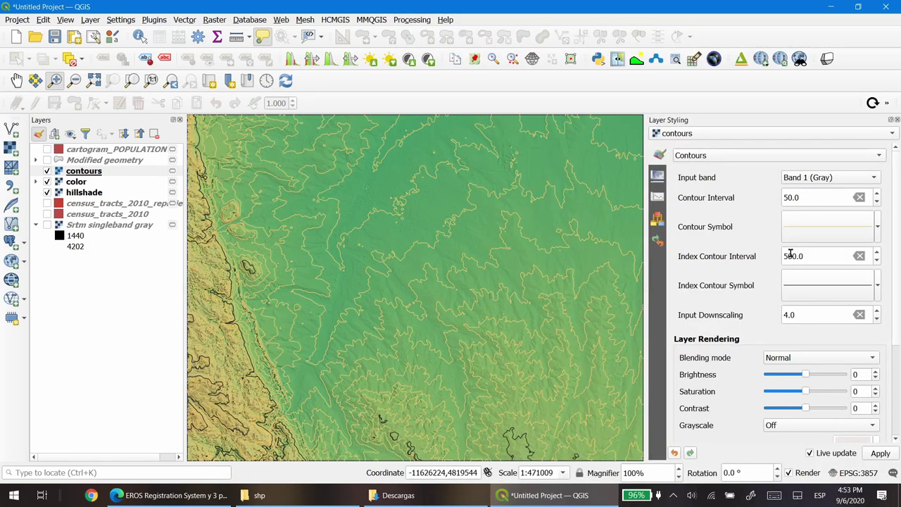
Set the index contour interval to 100
left_click_drag(812, 255, 782, 256)
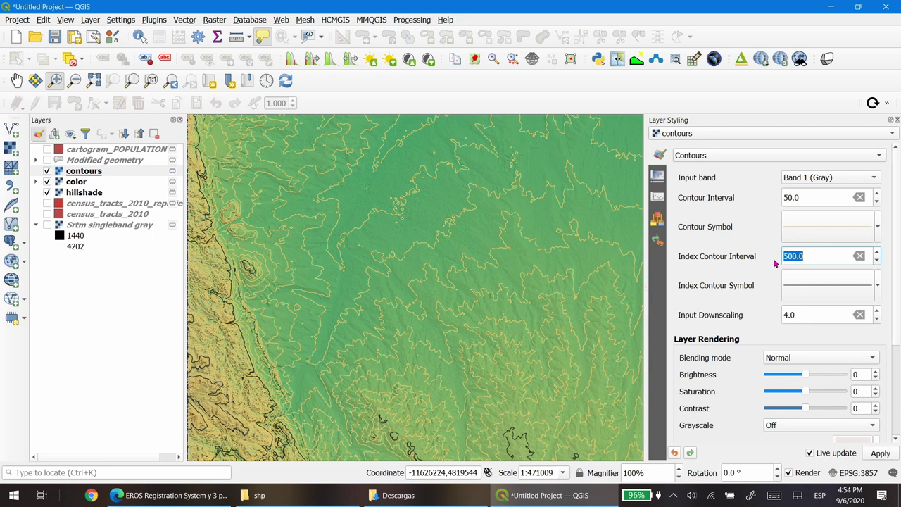
type("100")
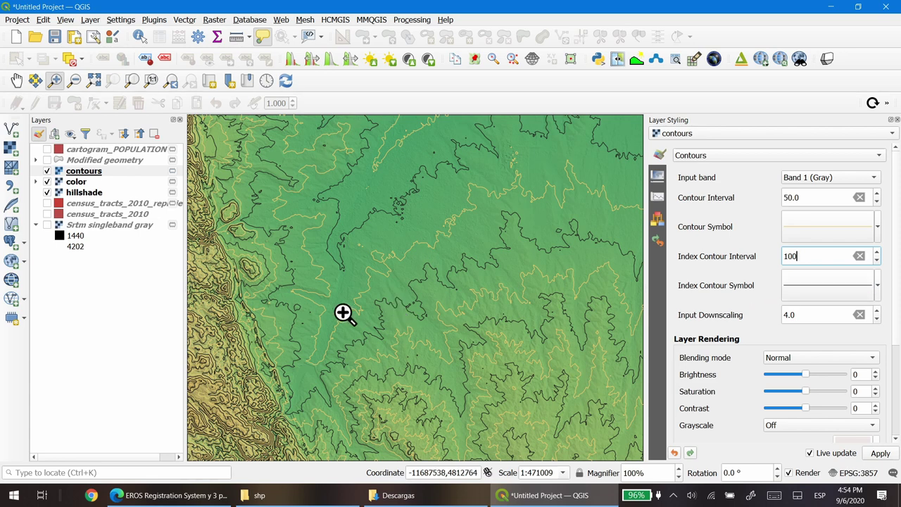
Examine the styled contour lines across the mountain front and the plains, and close the layer styling
left_click_drag(343, 312, 433, 337)
left_click_drag(324, 238, 435, 276)
left_click_drag(375, 256, 418, 300)
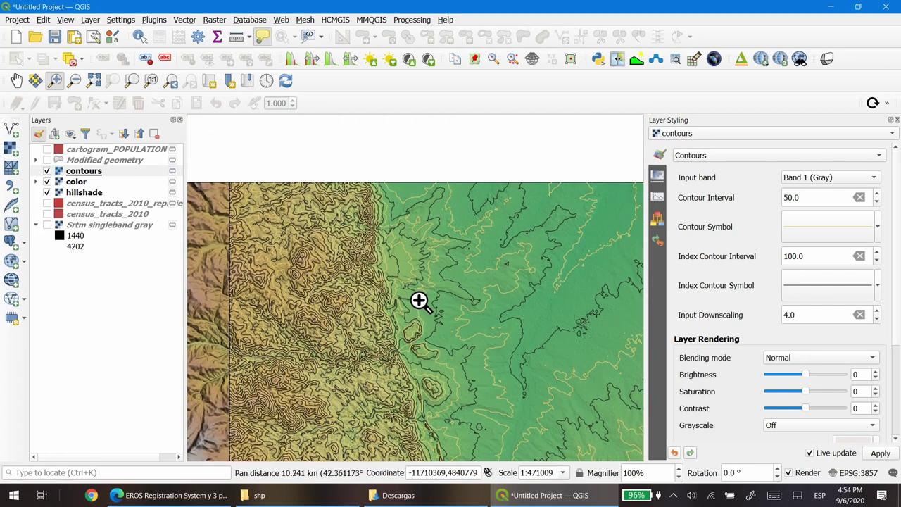
left_click_drag(465, 336, 441, 298)
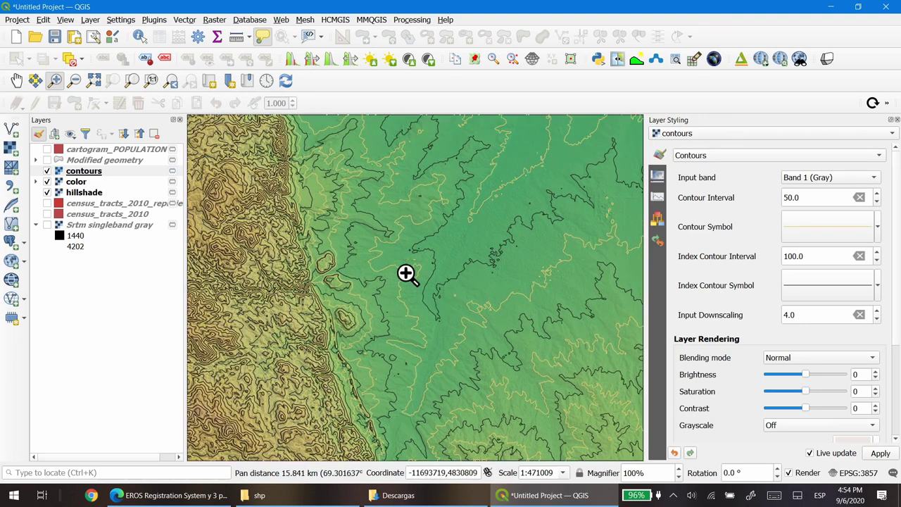
left_click_drag(406, 273, 432, 288)
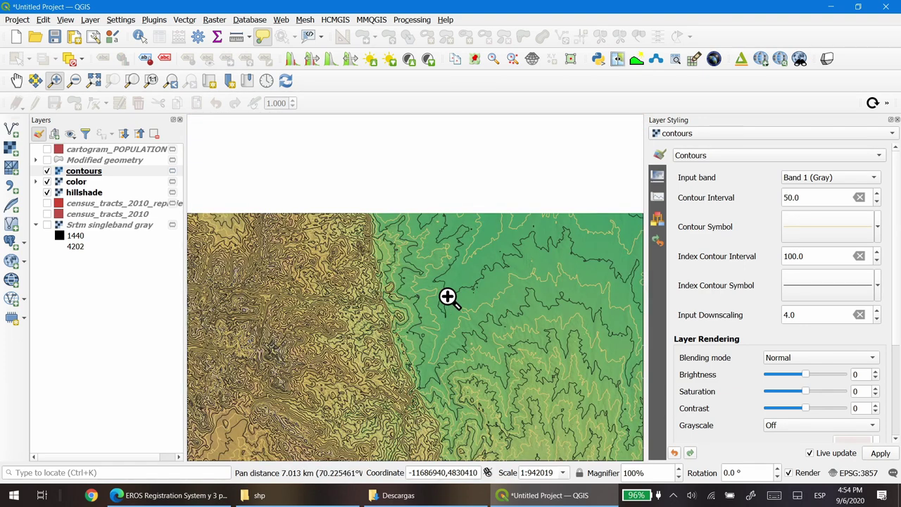
left_click_drag(408, 371, 427, 294)
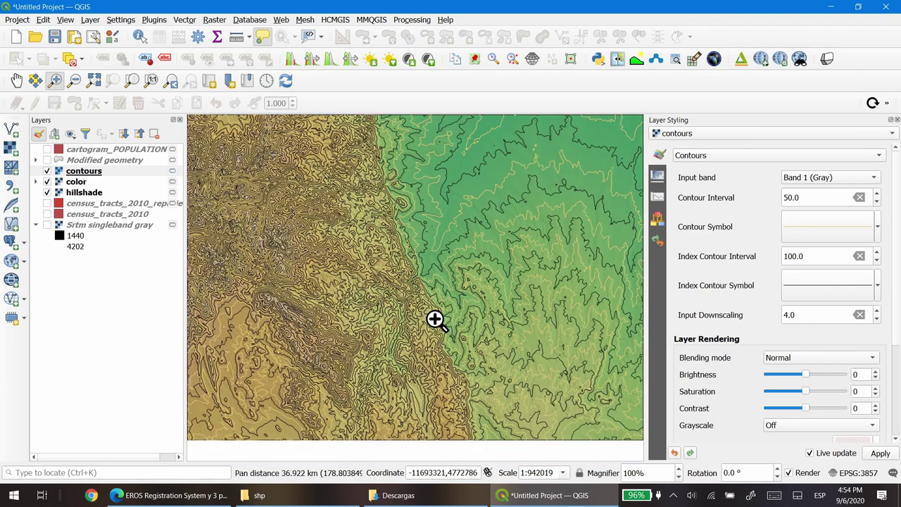
left_click(897, 120)
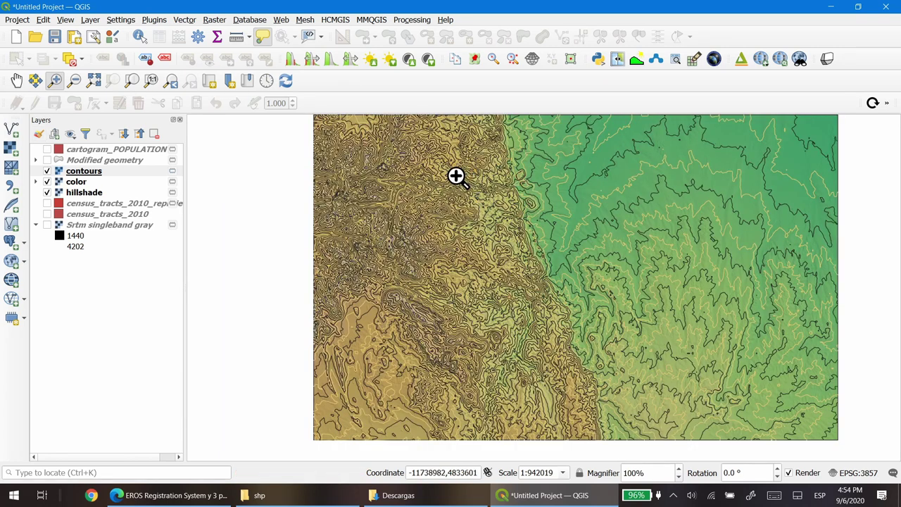
Search the processing toolbox for "contour" and open the GDAL Contour raster extraction tool
left_click(407, 20)
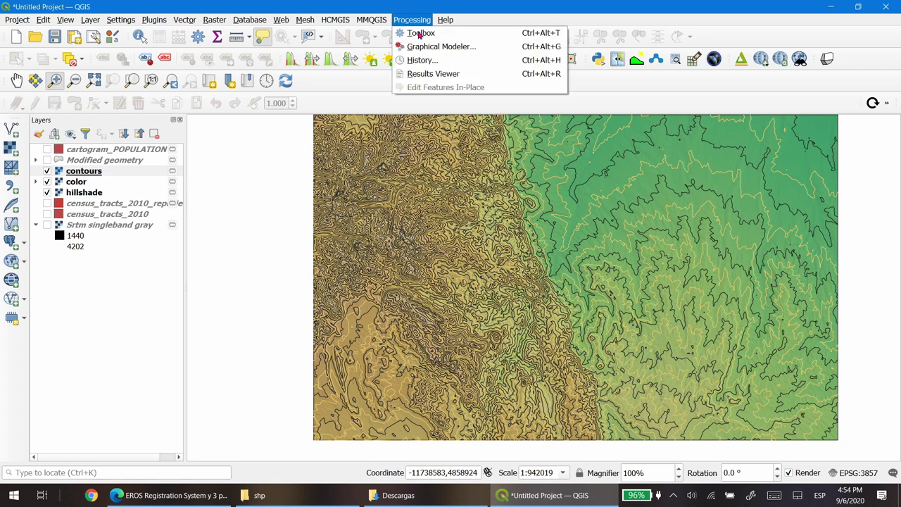
left_click(420, 32)
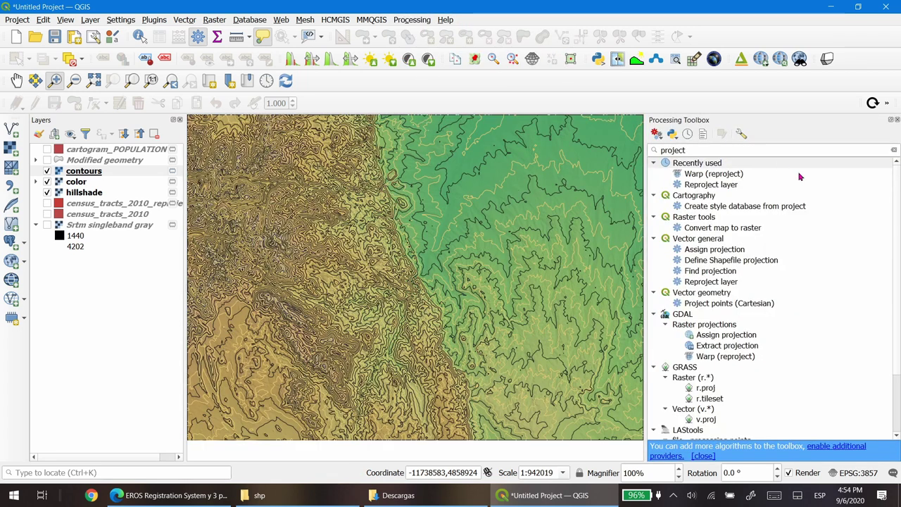
left_click_drag(694, 149, 658, 153)
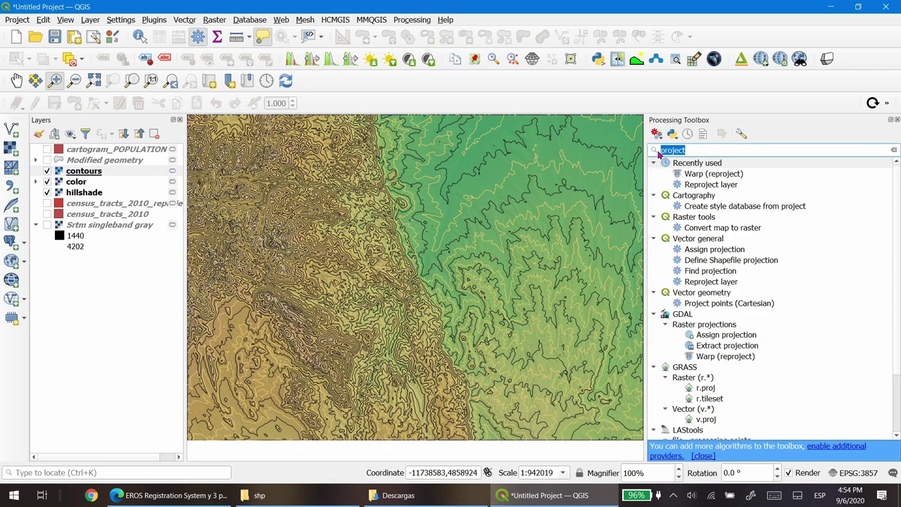
type("contour")
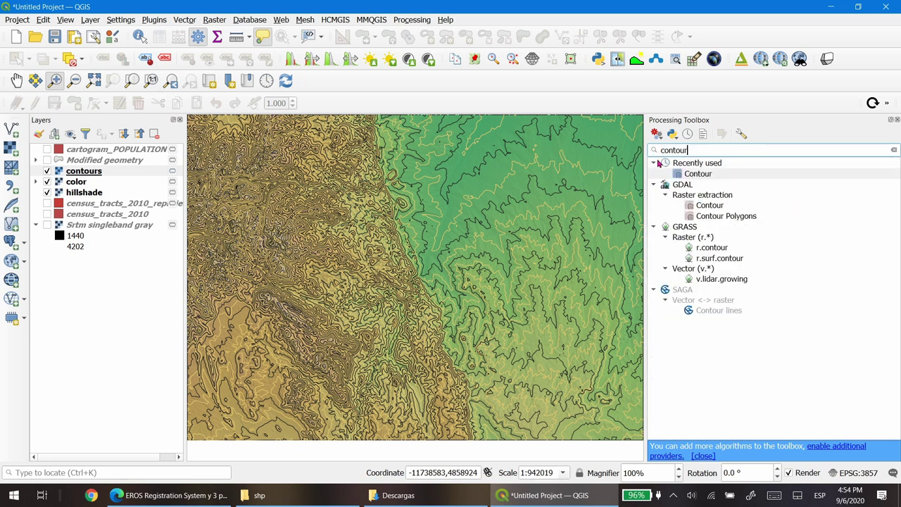
left_click(713, 174)
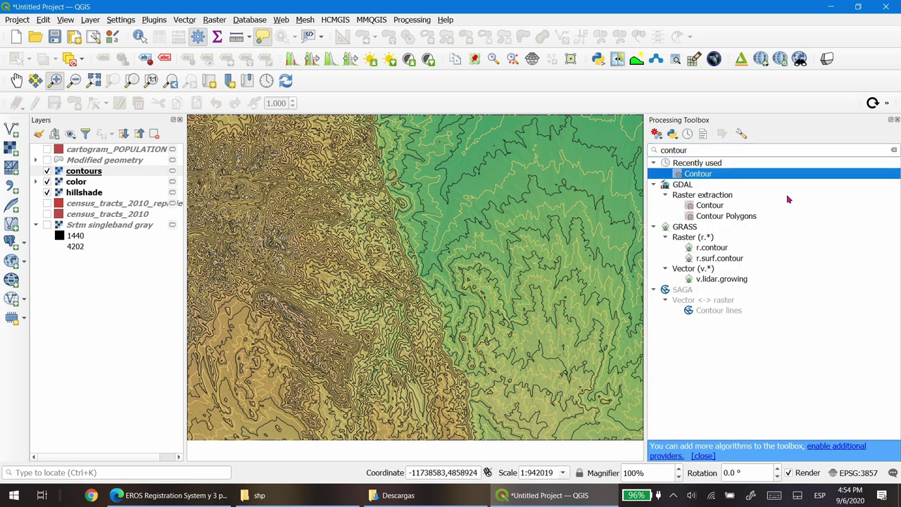
double_click(712, 206)
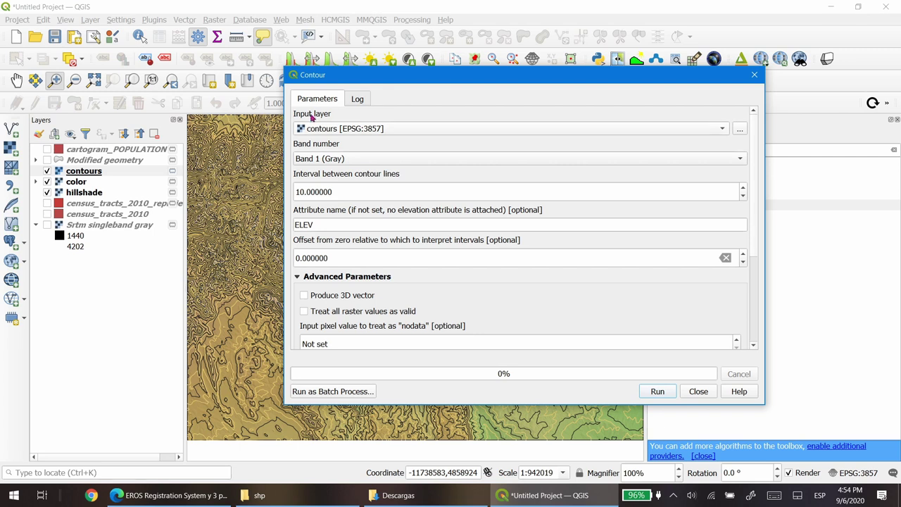
Review the raster layers available as input for the Contour tool and choose contours [EPSG:3857]
left_click(366, 129)
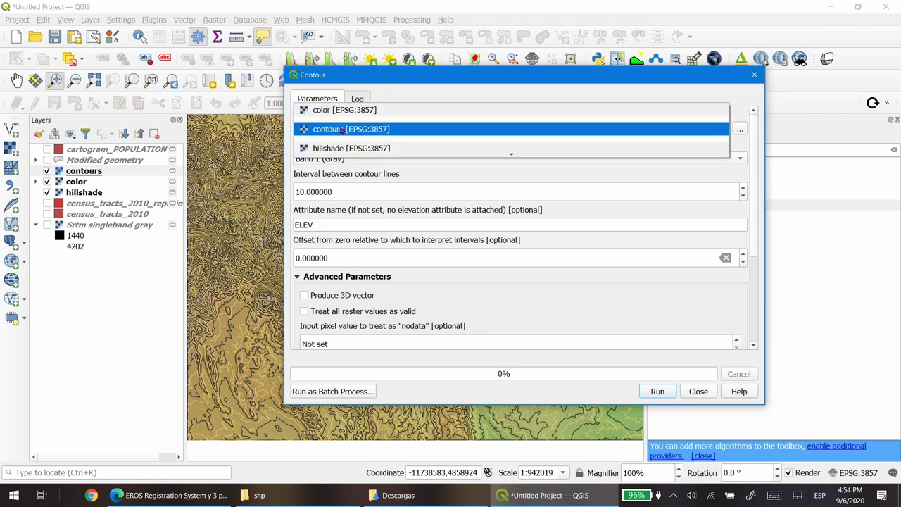
left_click(369, 132)
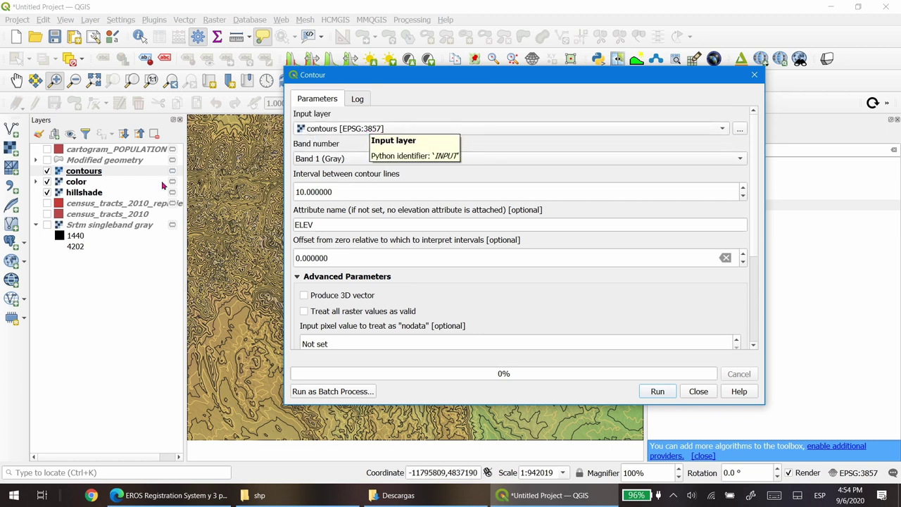
left_click(387, 133)
scroll(391, 142, "down", 1)
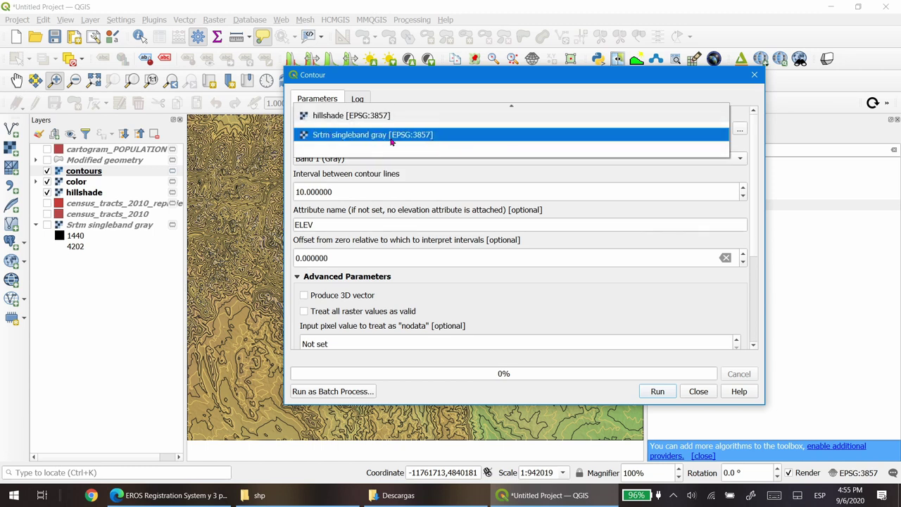
scroll(394, 134, "up", 1)
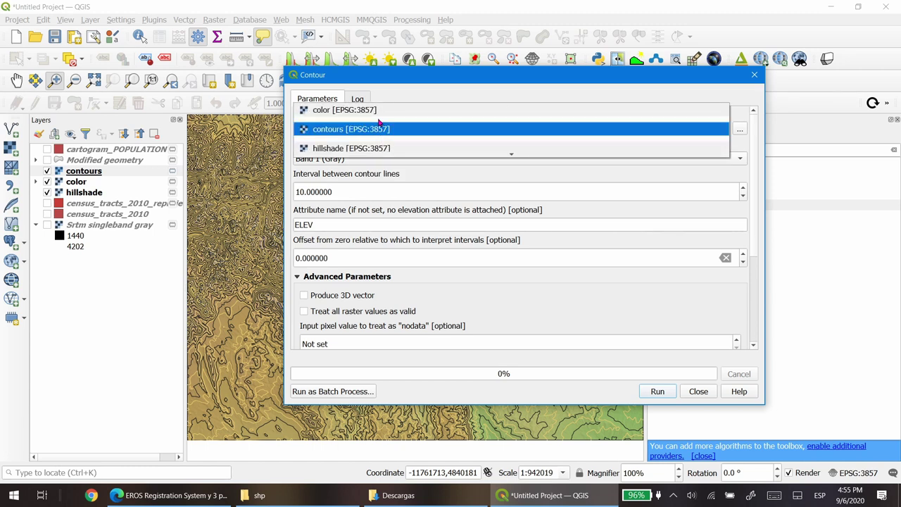
scroll(384, 132, "down", 1)
scroll(384, 132, "up", 1)
scroll(395, 122, "down", 1)
scroll(395, 121, "up", 1)
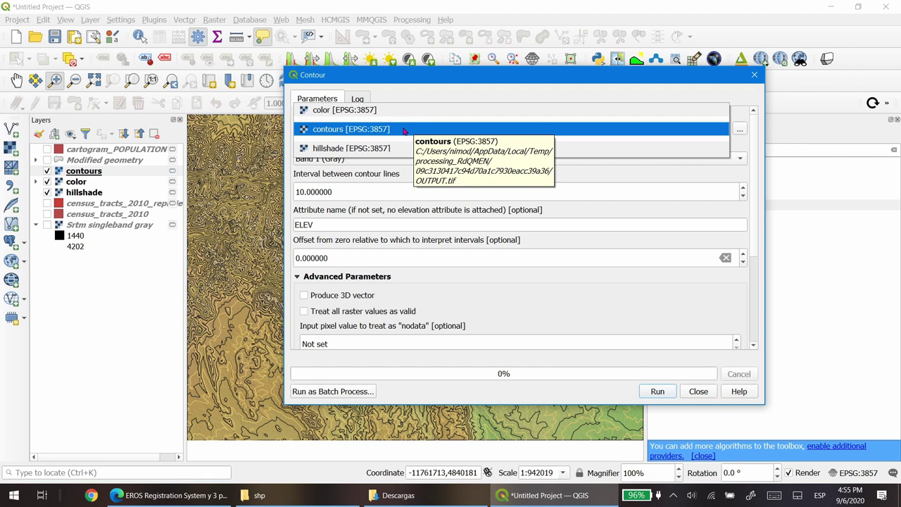
left_click(404, 131)
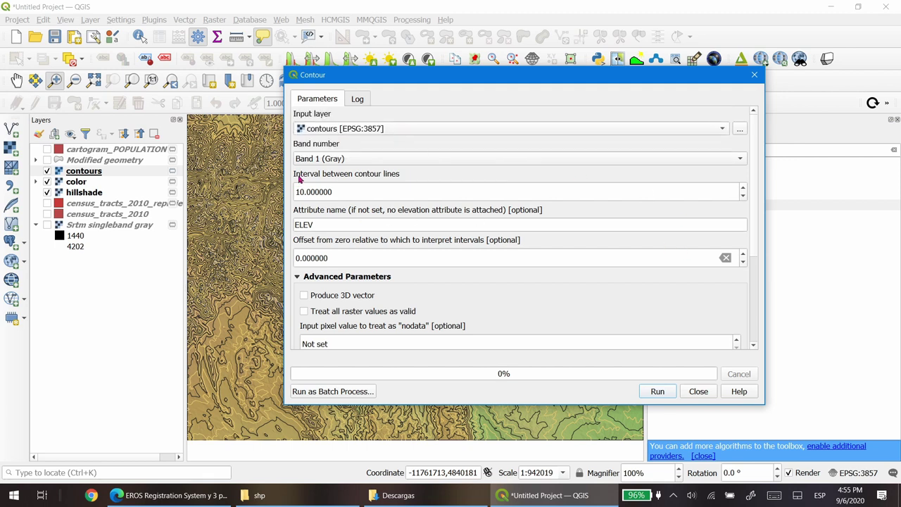
Review the Contour tool's line interval, elevation attribute name, advanced parameters and output settings, and close it without running
double_click(352, 193)
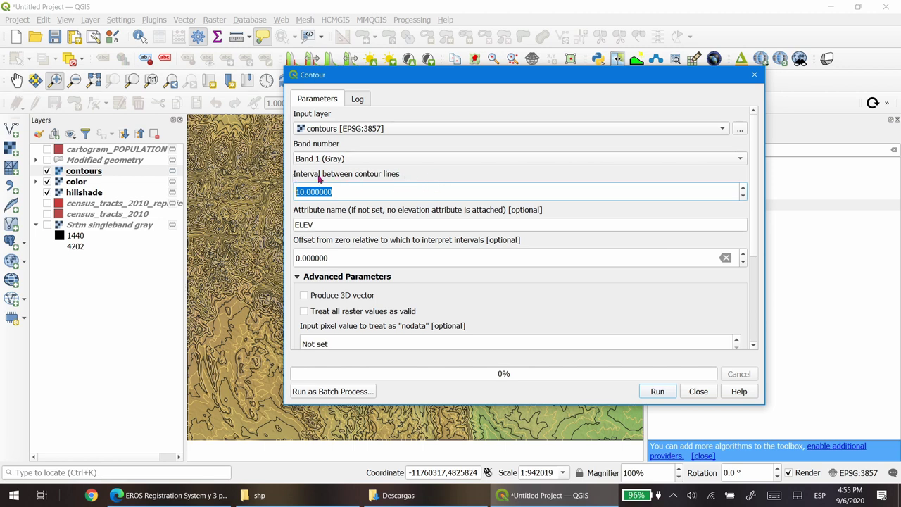
left_click(343, 190)
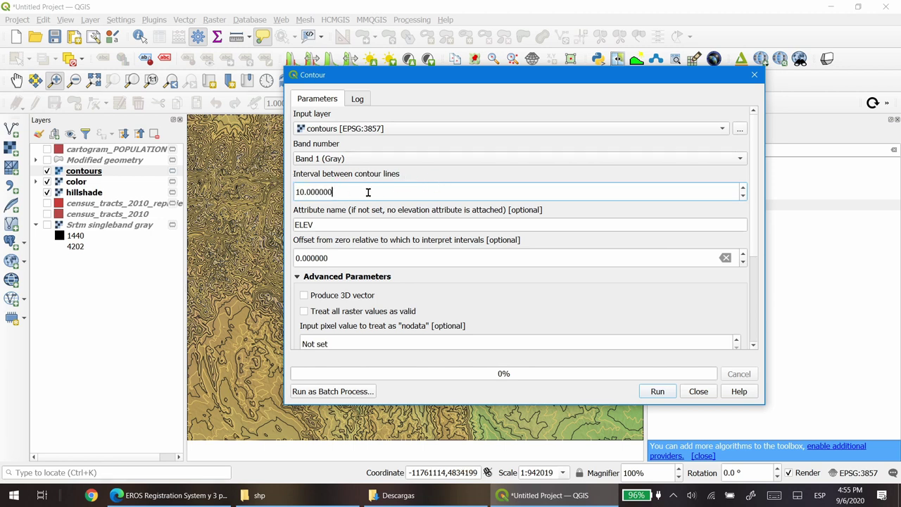
left_click_drag(369, 191, 287, 192)
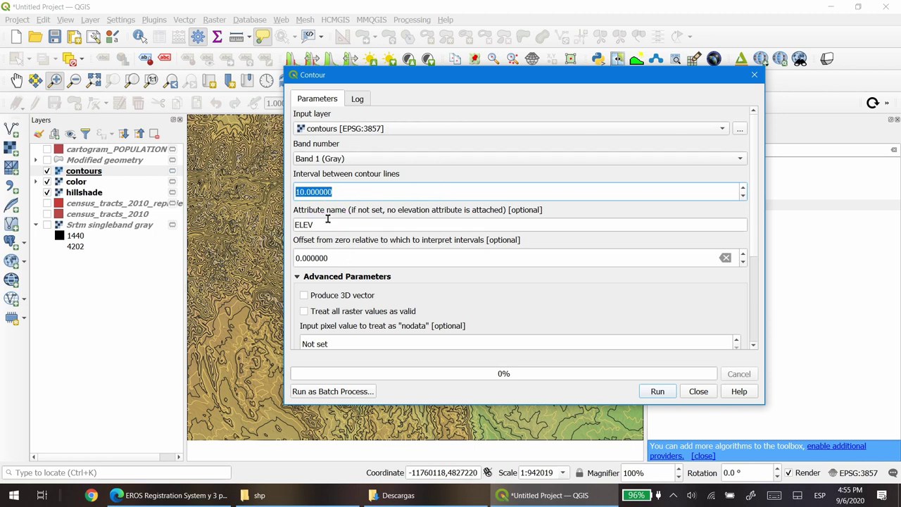
key("Tab")
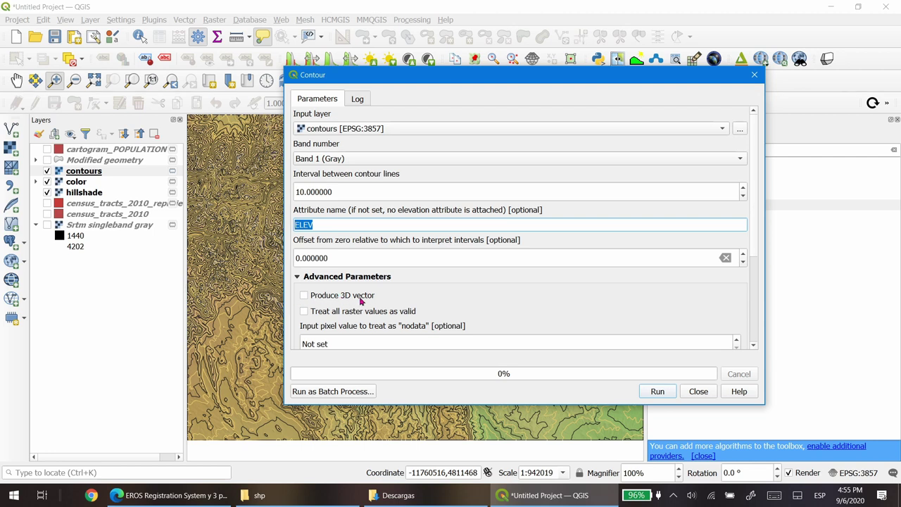
left_click_drag(574, 82, 537, 114)
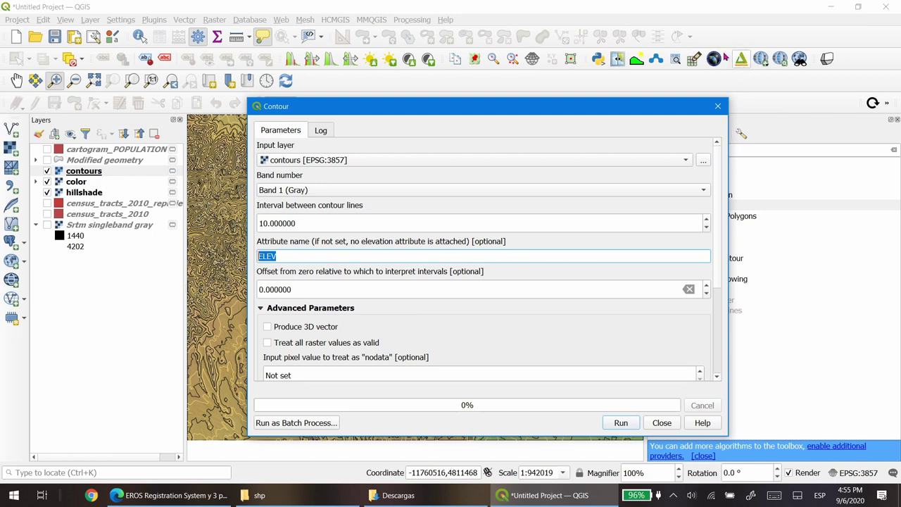
left_click_drag(464, 105, 463, 68)
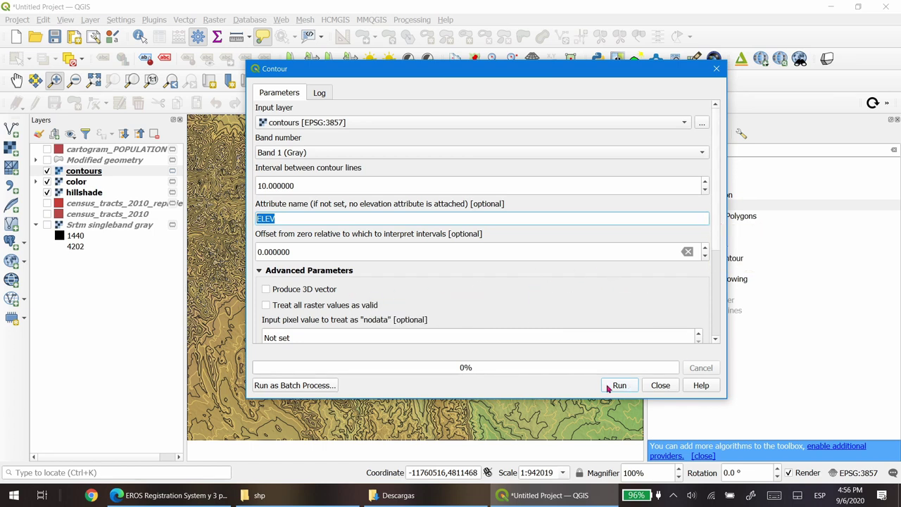
left_click_drag(720, 233, 711, 323)
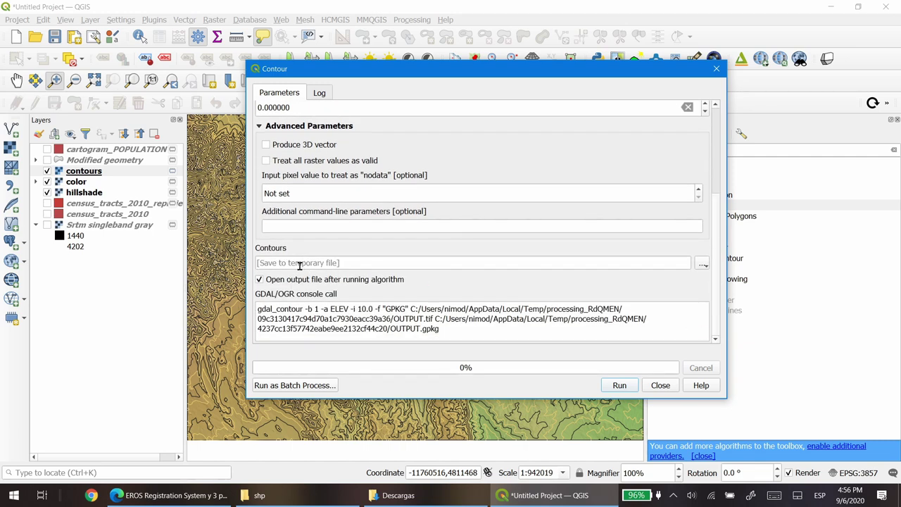
left_click(660, 385)
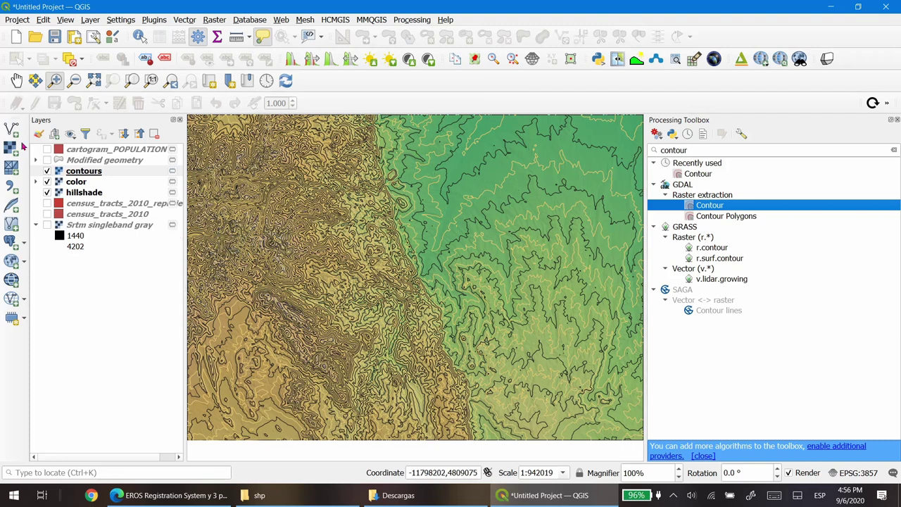
Hide the contours raster layer and open its layer styling
left_click(47, 171)
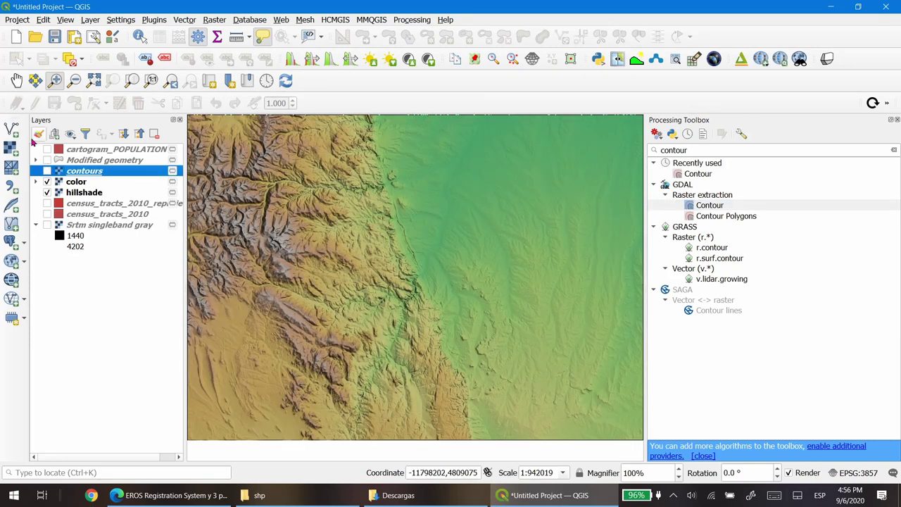
left_click(38, 134)
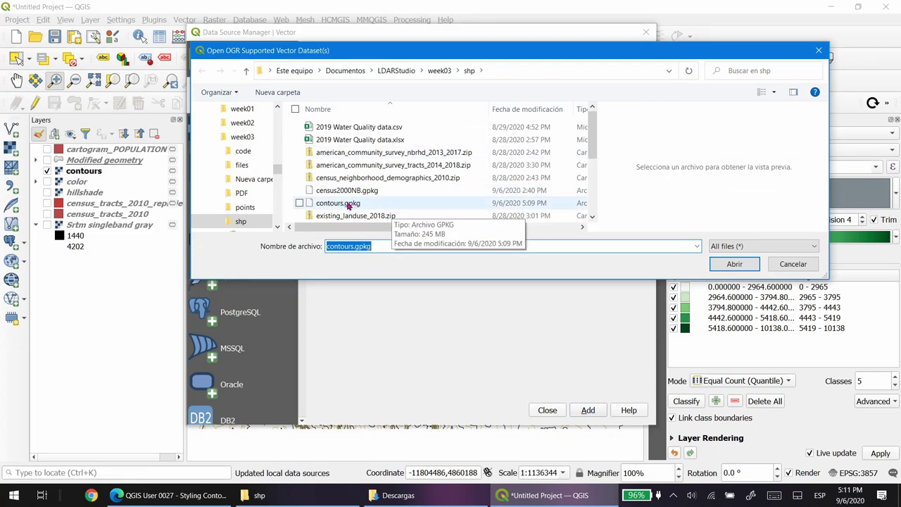
Add contours.gpkg from the shp folder to the project as a vector layer
left_click(348, 205)
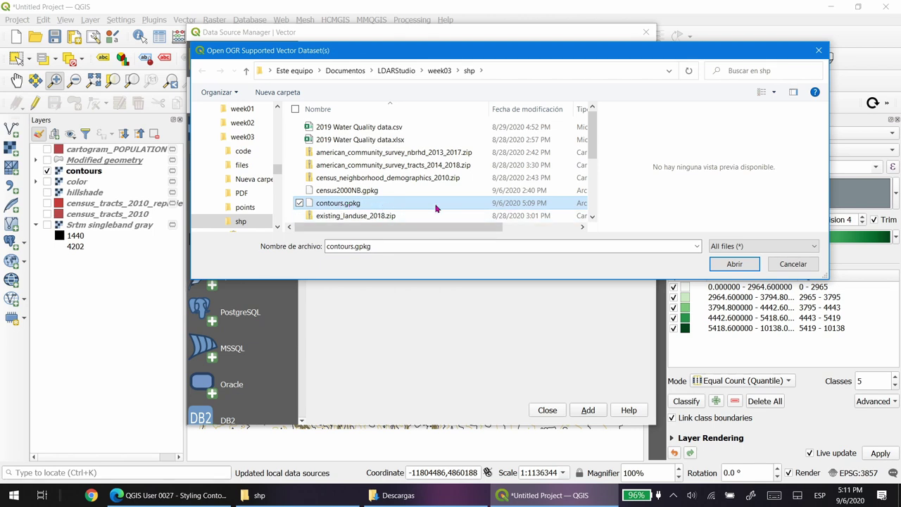
left_click(734, 263)
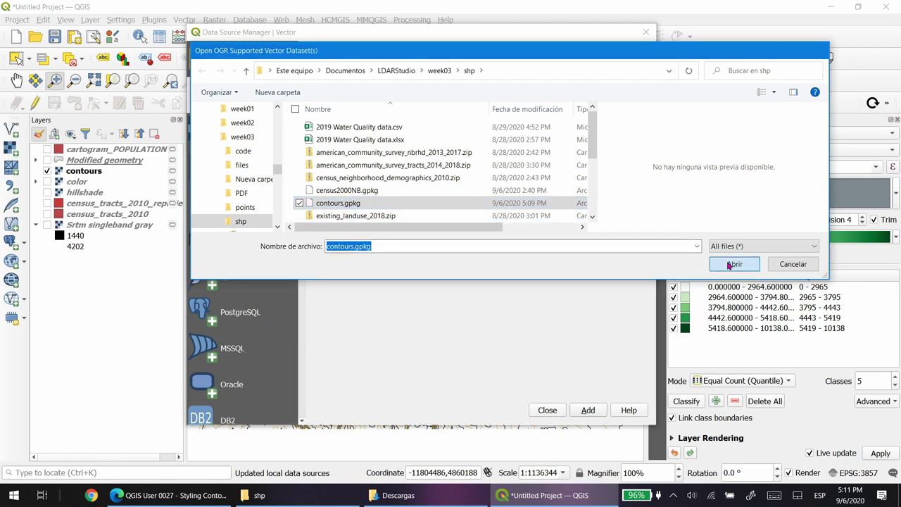
left_click(588, 411)
left_click(547, 411)
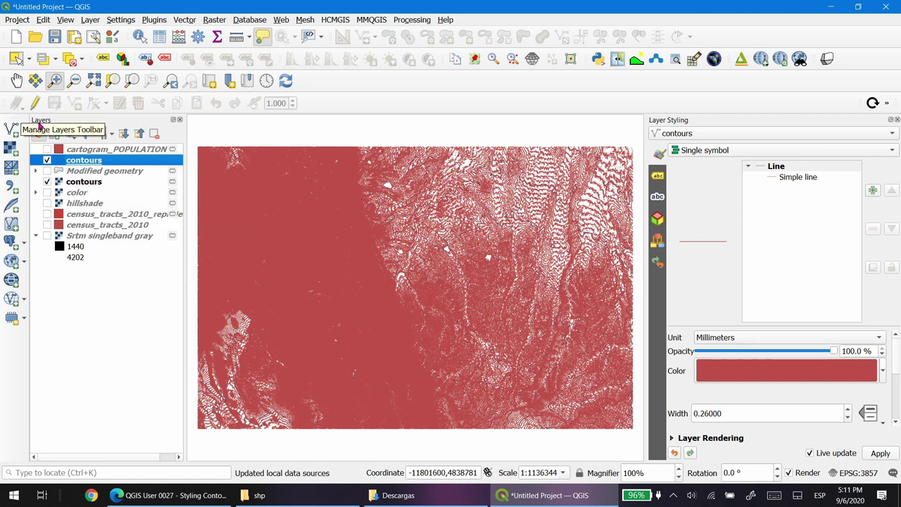
Compare the vector contour lines with the raster-rendered contours at several scales around the flat area without lines
left_click_drag(380, 179, 406, 209)
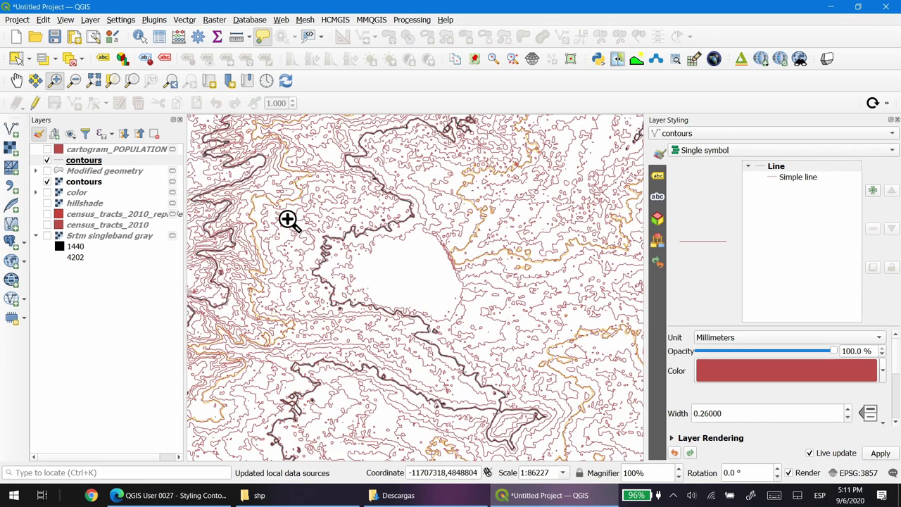
left_click_drag(288, 221, 378, 316)
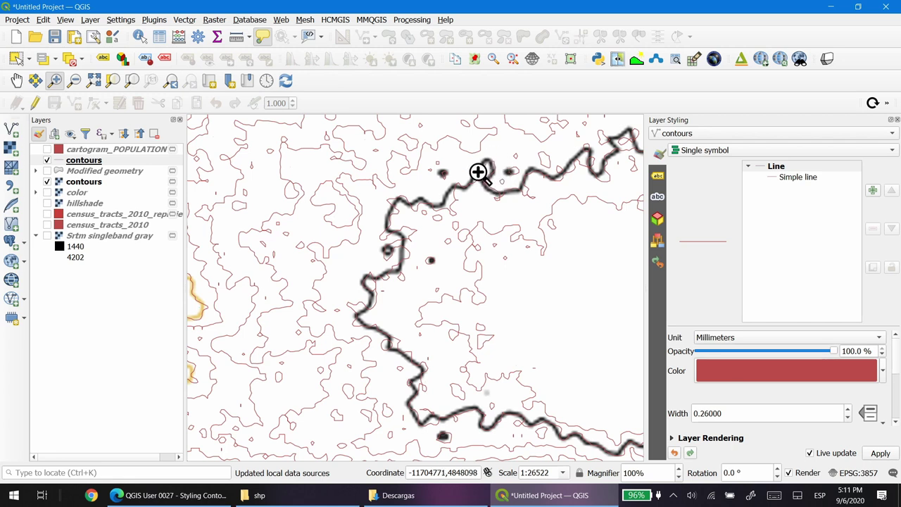
left_click_drag(328, 180, 463, 297)
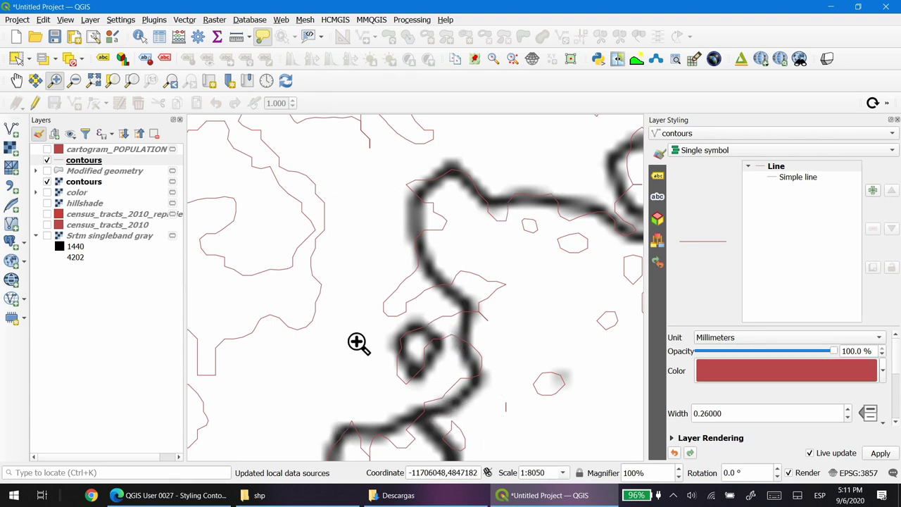
scroll(371, 340, "down", 1)
scroll(376, 317, "down", 1)
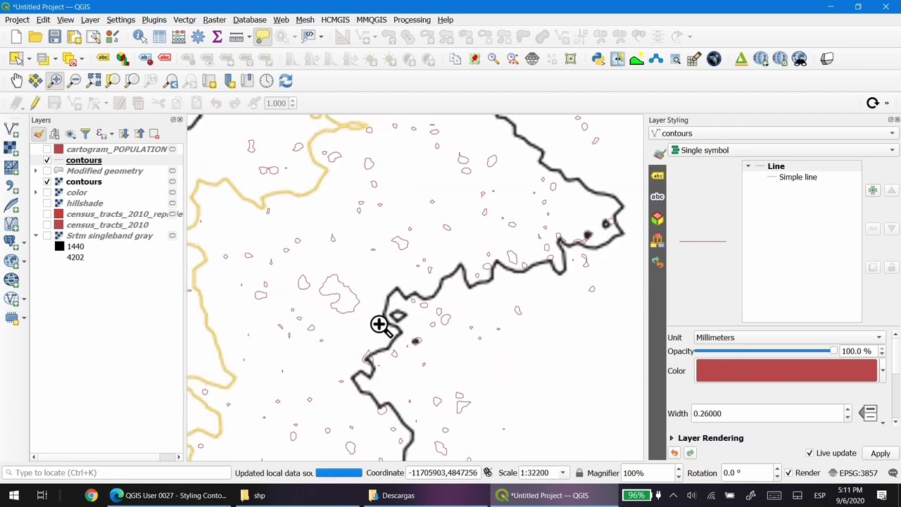
scroll(394, 335, "down", 1)
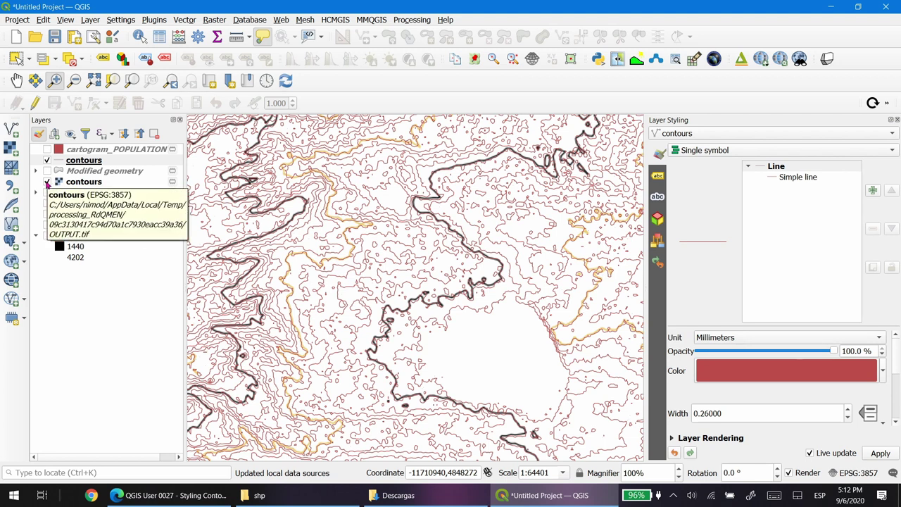
Hide the contours raster layer so that only the vector contours layer is shown, keeping its layer styling open
left_click(46, 182)
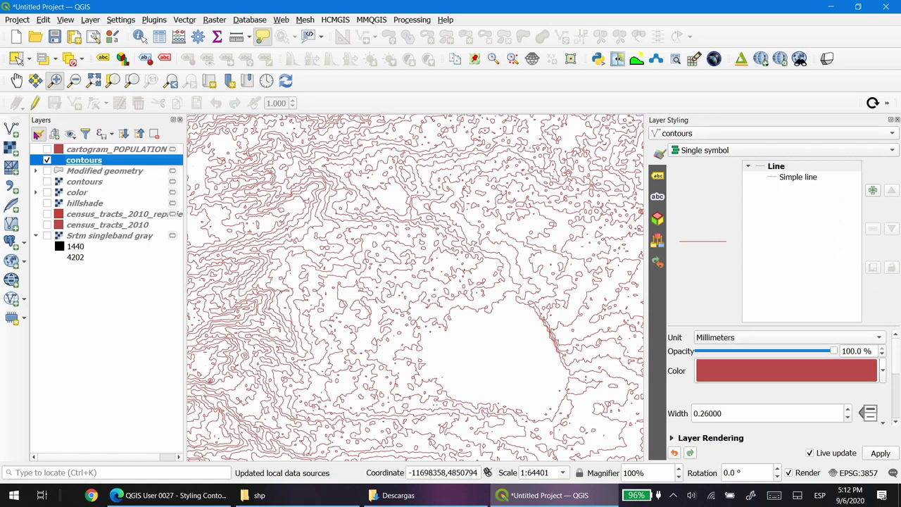
left_click(38, 134)
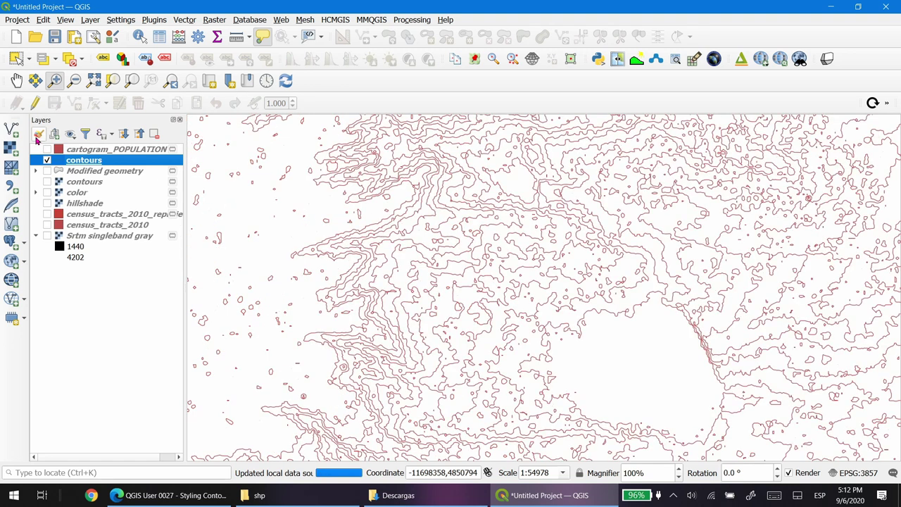
left_click(38, 134)
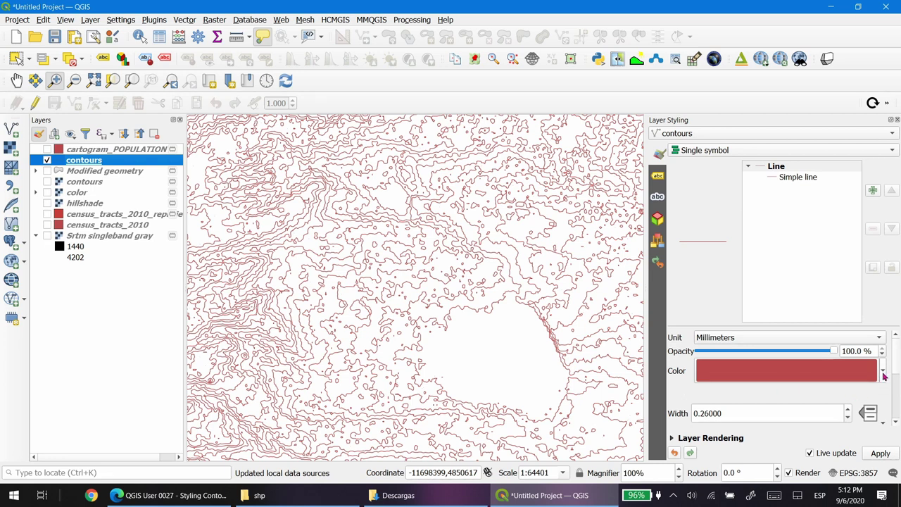
Change the line color of the vector contours layer to a dark orange-brown using the color wheel
mouse_move(884, 377)
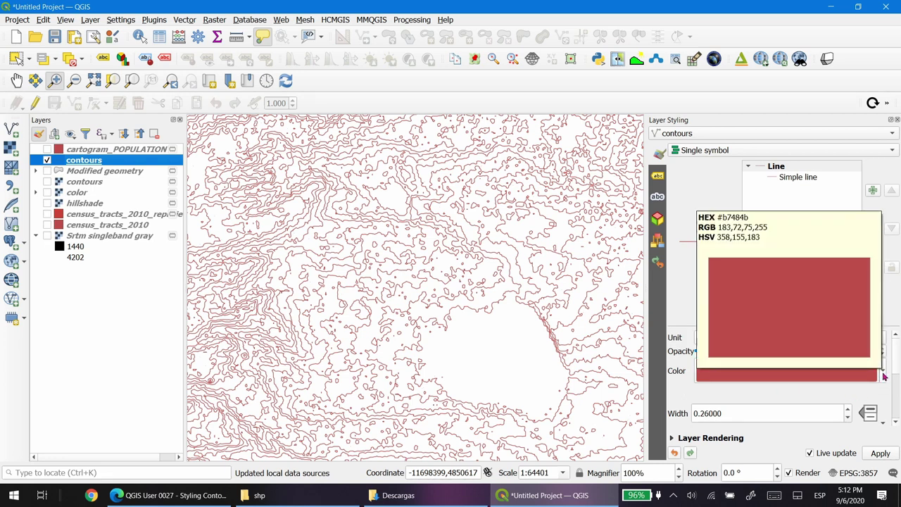
left_click(884, 377)
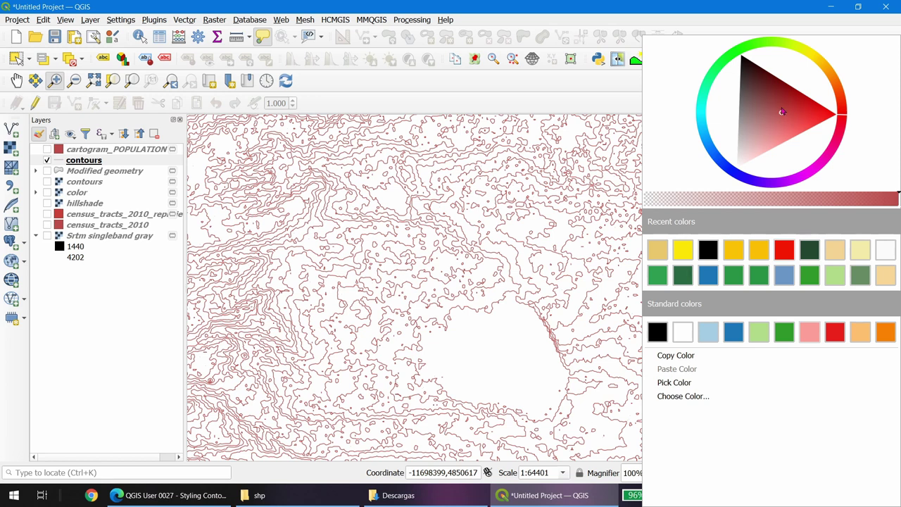
left_click(835, 76)
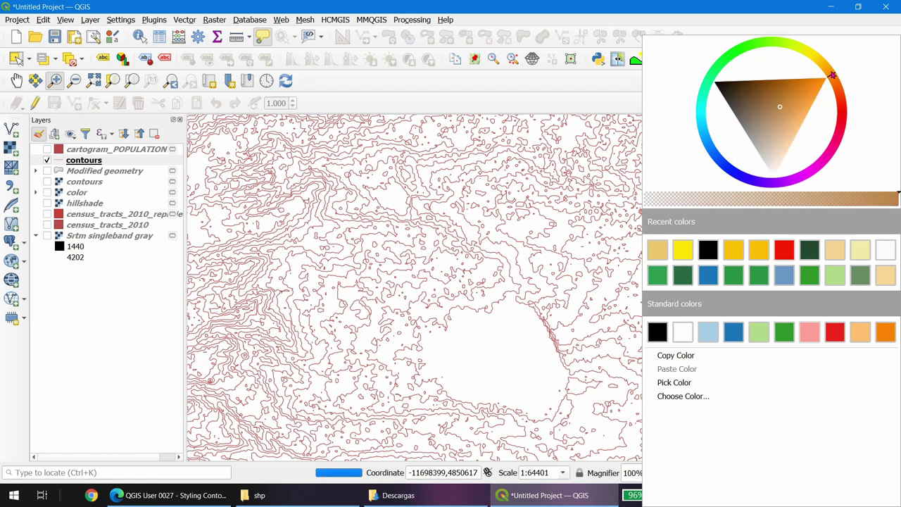
left_click(798, 102)
left_click(788, 92)
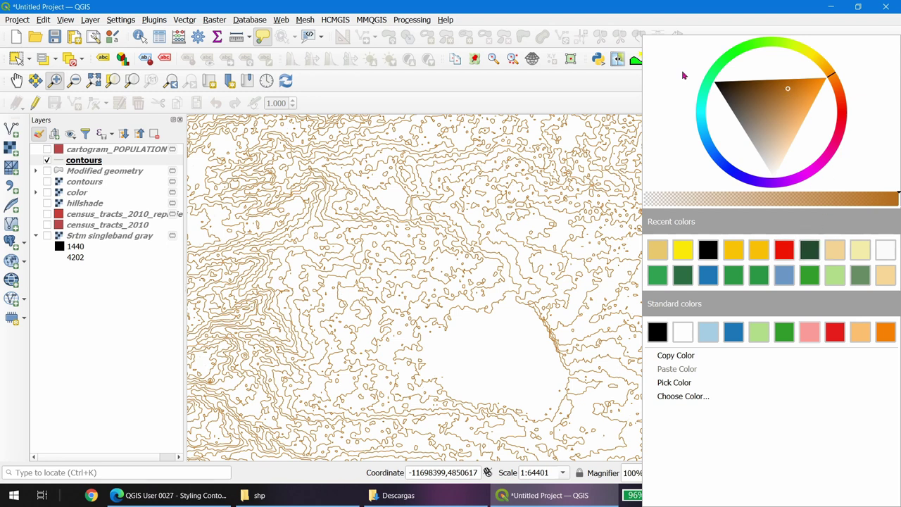
left_click(625, 90)
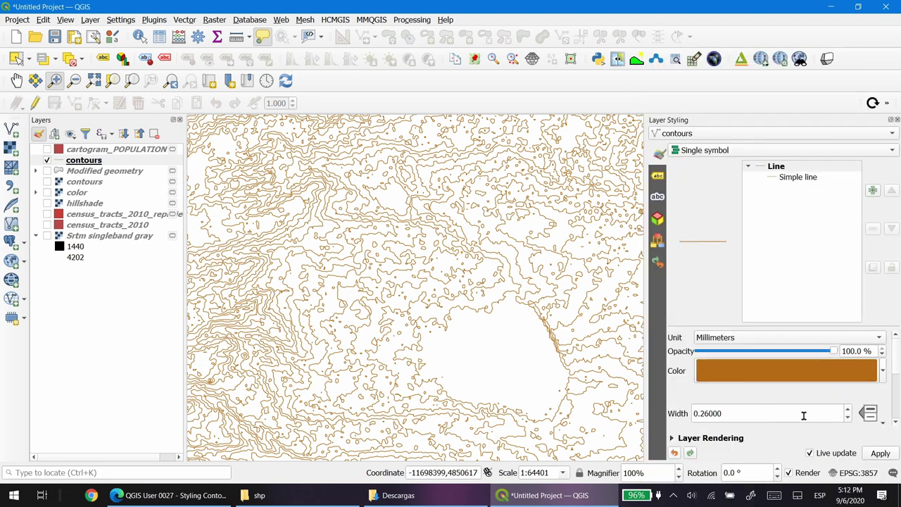
Start a data-defined override expression for the contour line width with if("ELEV"%100=0,0.8, as the first condition
double_click(718, 413)
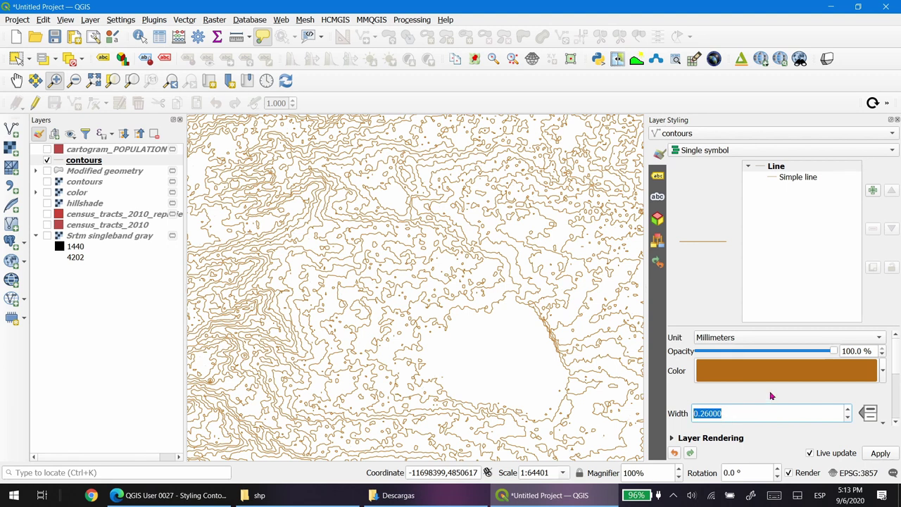
left_click(867, 414)
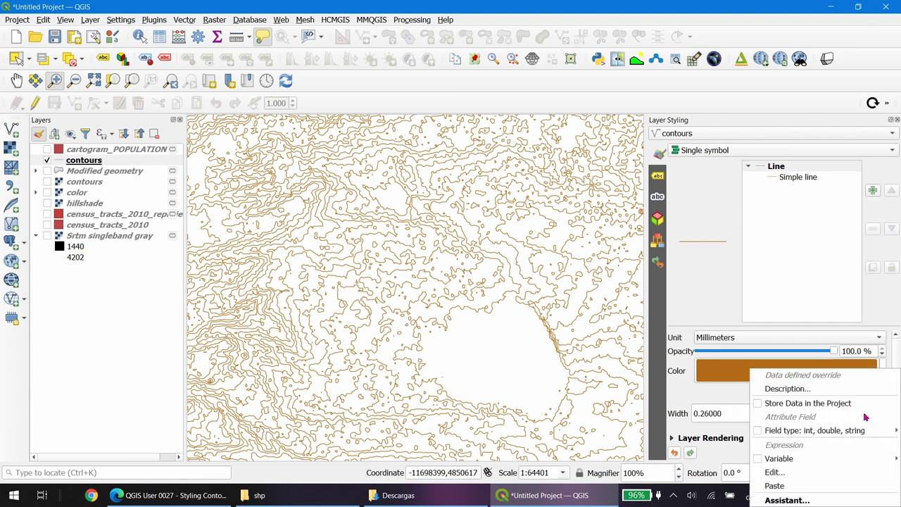
left_click(781, 471)
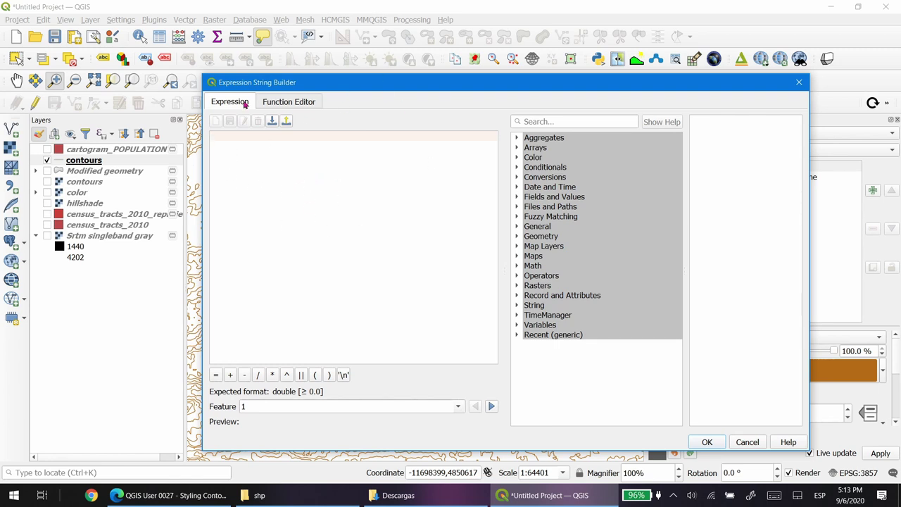
left_click_drag(202, 76, 395, 69)
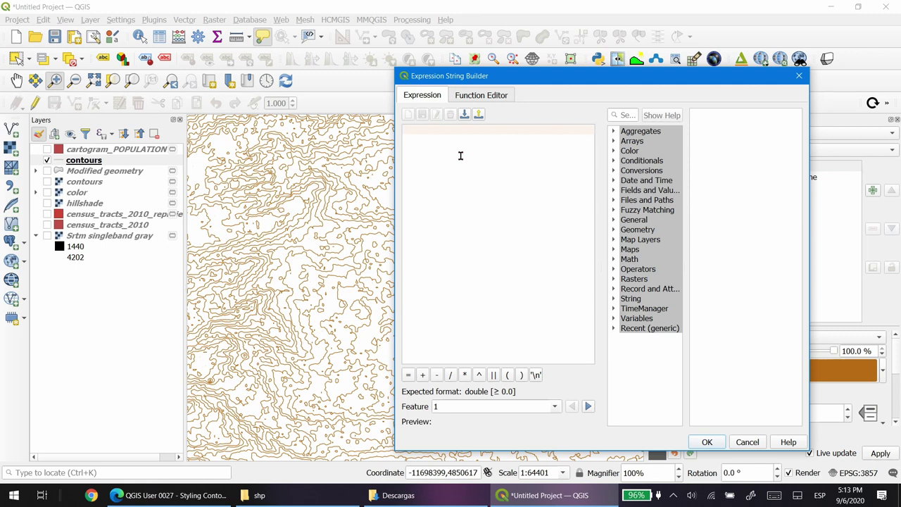
type("if")
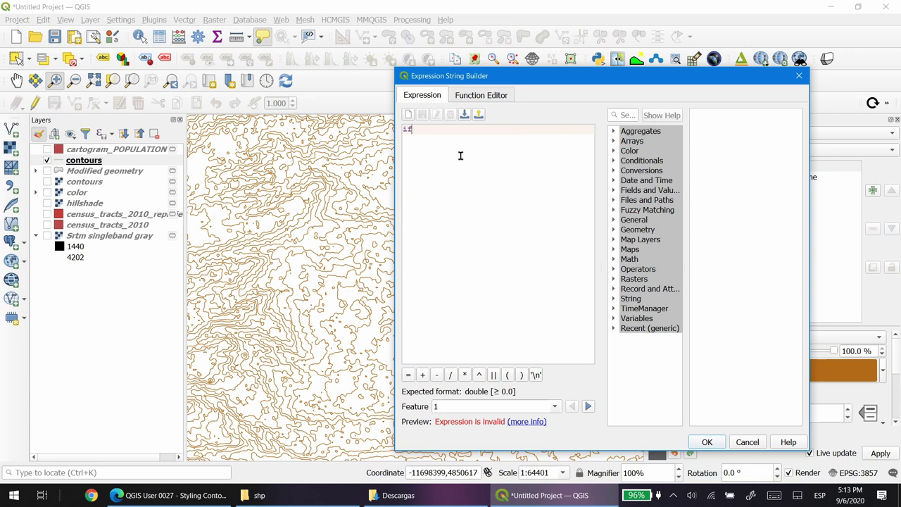
type("(")
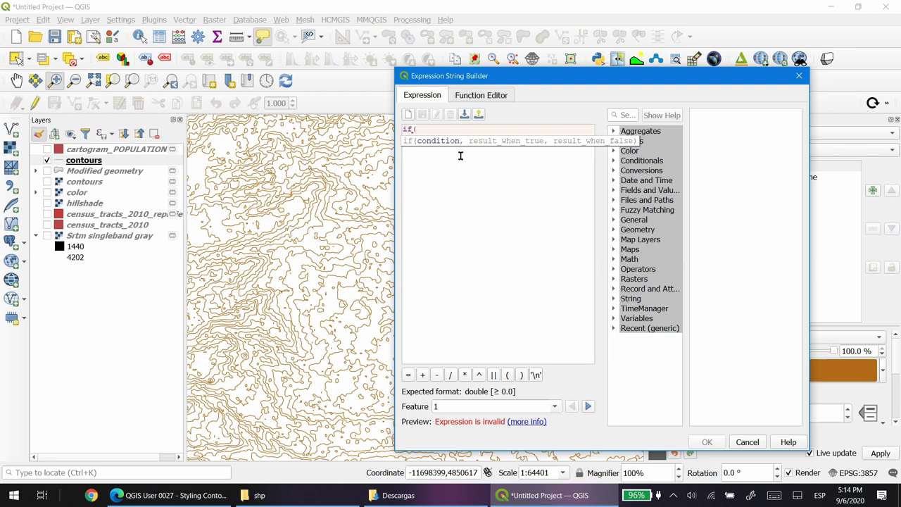
type("\"")
type("ELEV\"%")
type("100=0")
type(",")
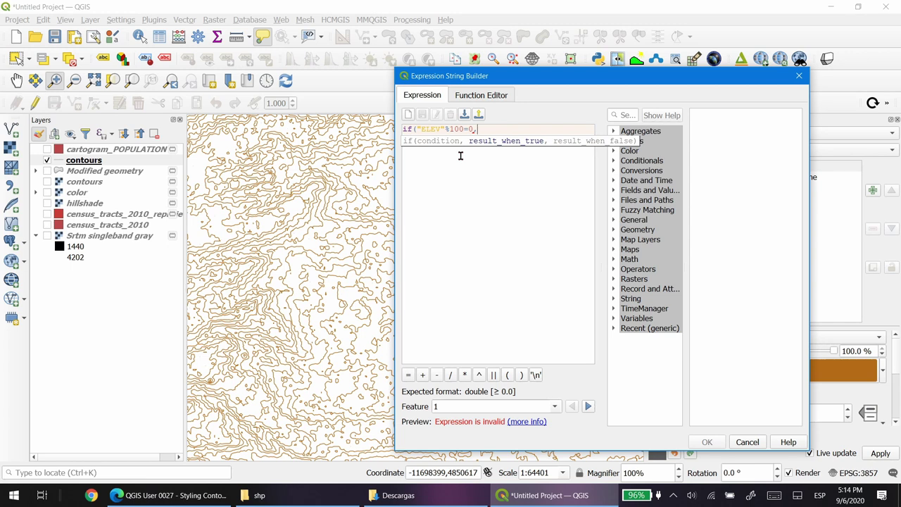
type("0.8,8,")
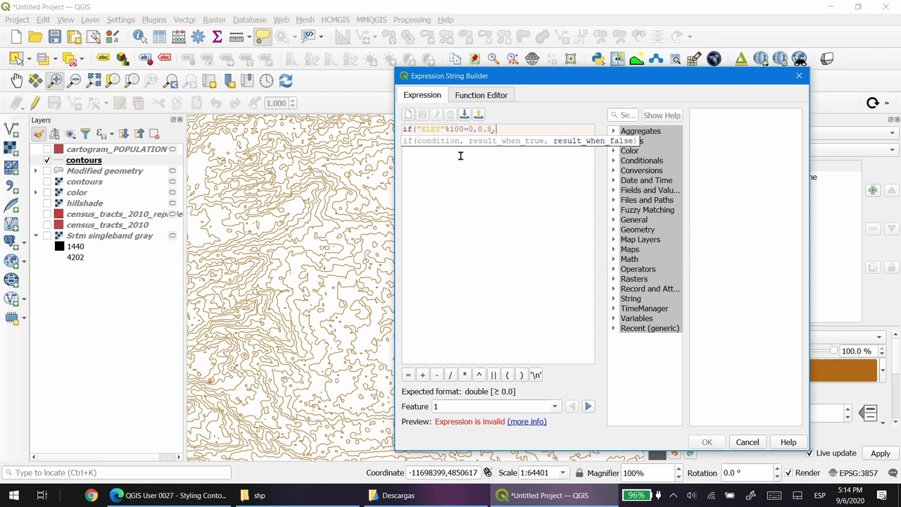
Complete the width expression with the nested condition if("ELEV"%50=0,0.4,0.1)) on a new line and check its matching parentheses
key("Return")
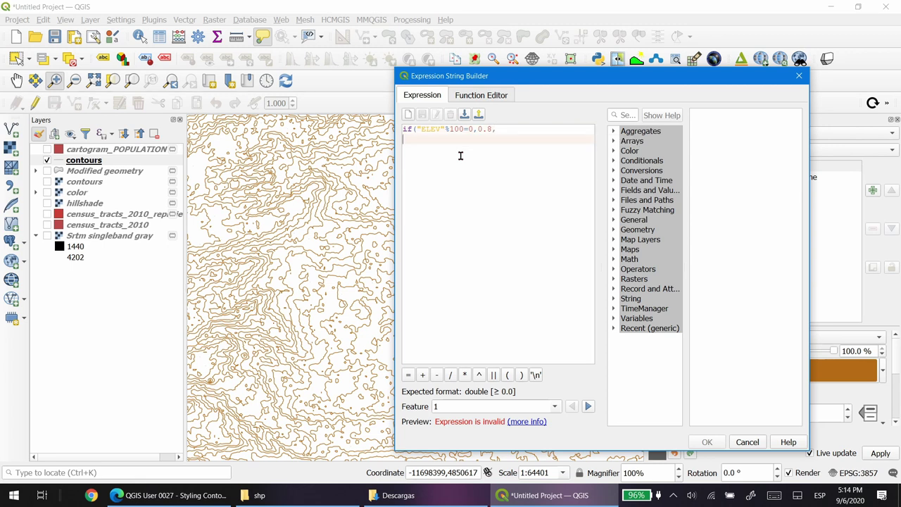
type("if")
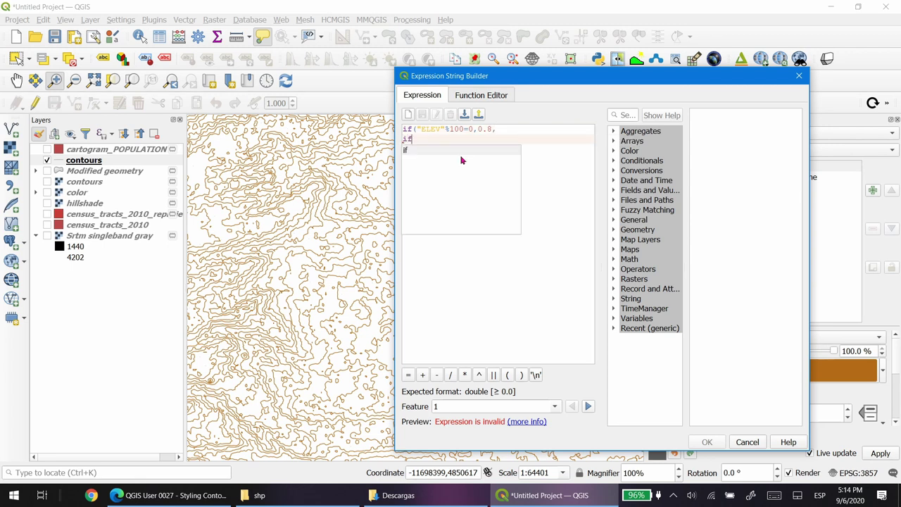
type("(")
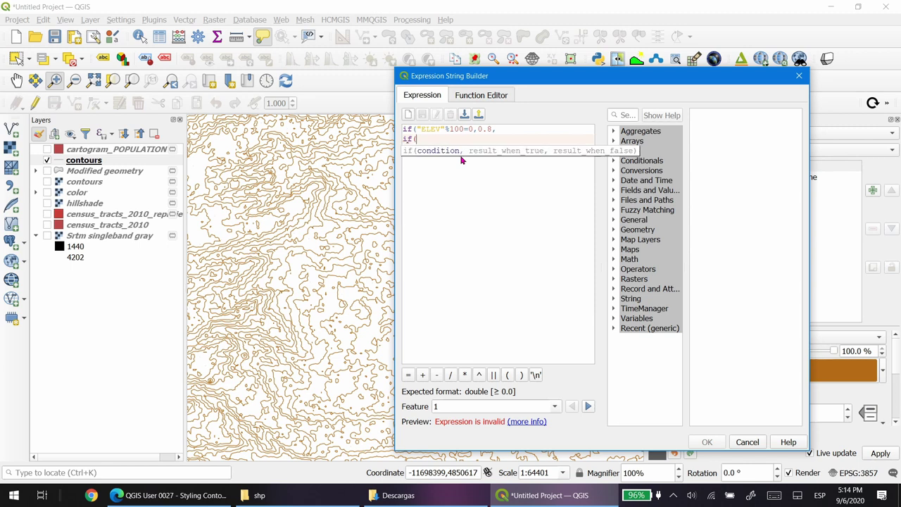
type("\"ELEV\"%50=0,0.4")
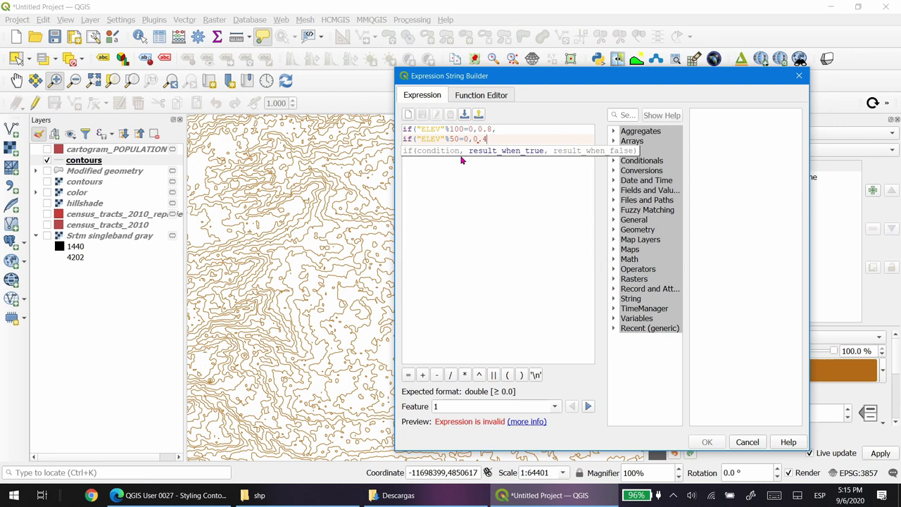
type(",0")
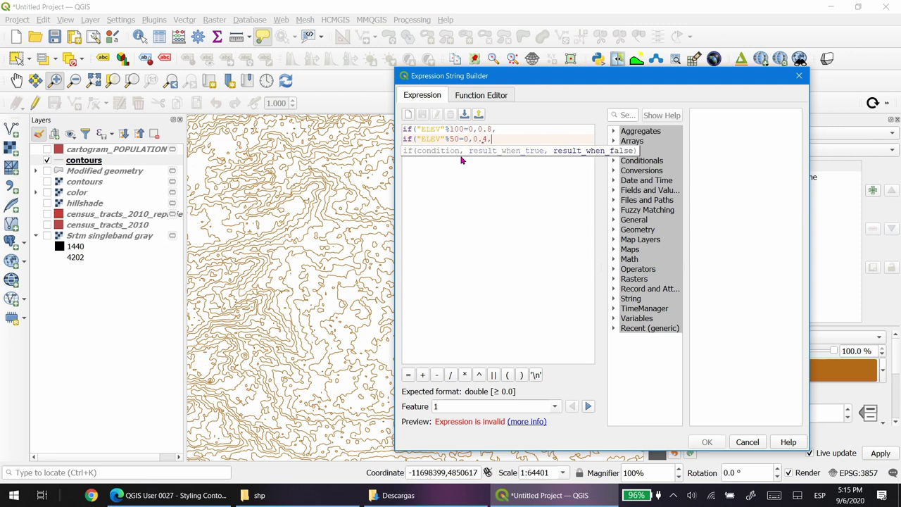
type(".1")
type(")")
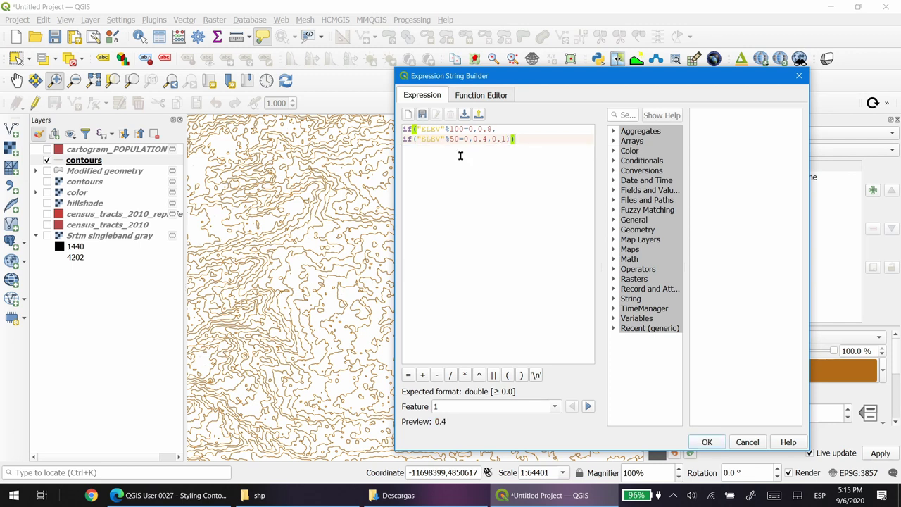
left_click(415, 130)
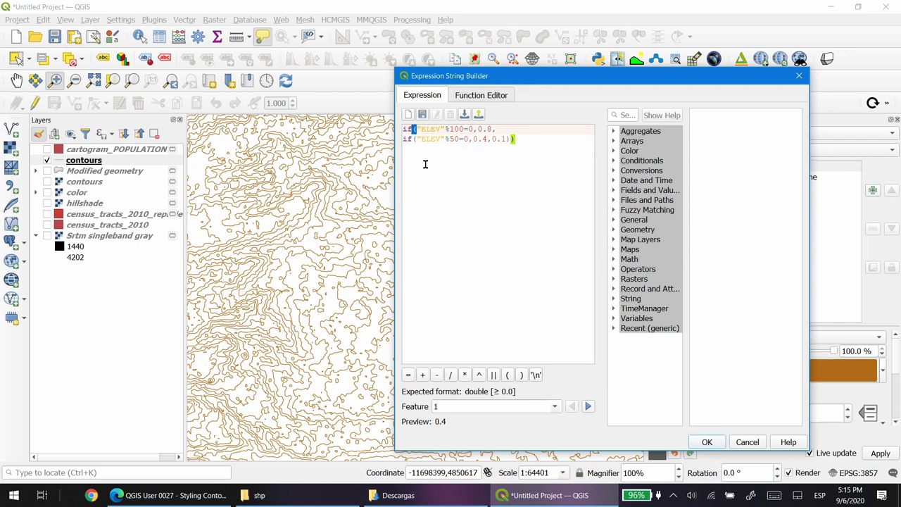
left_click(416, 139)
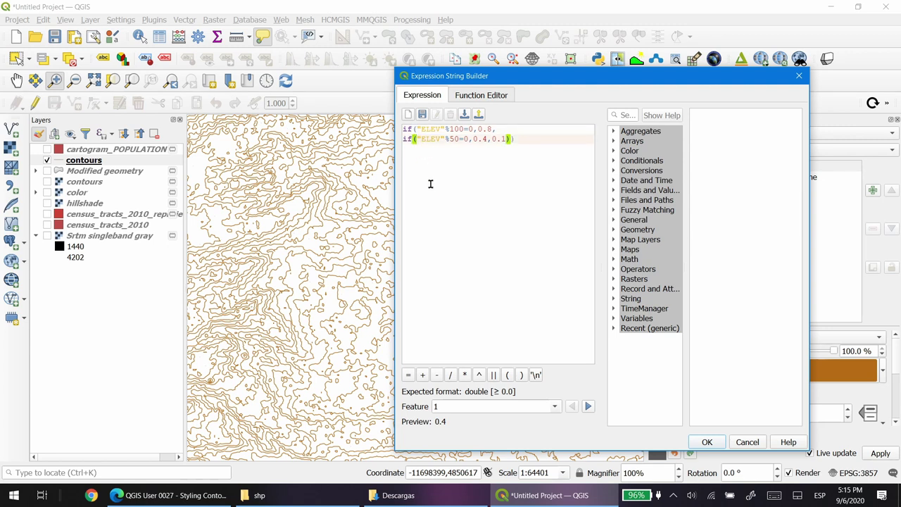
left_click(530, 139)
key("Return")
key("Return")
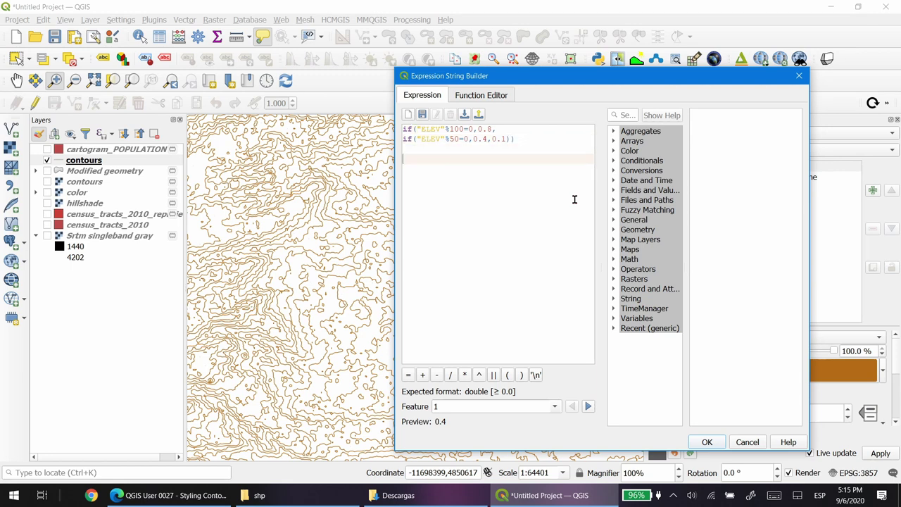
type("if")
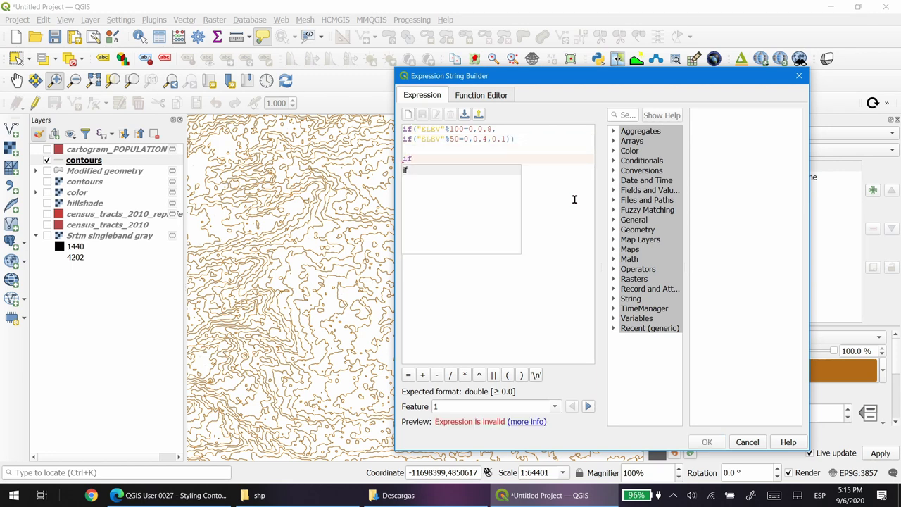
key("Escape")
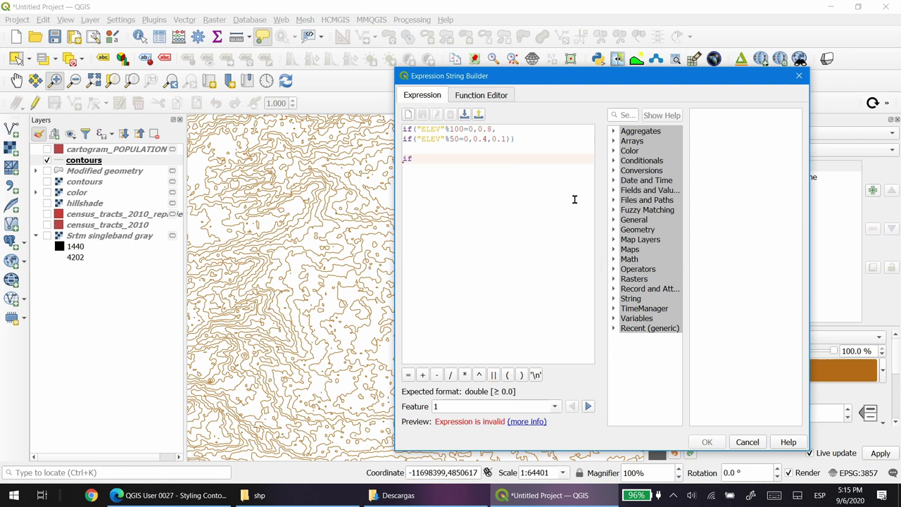
type("(")
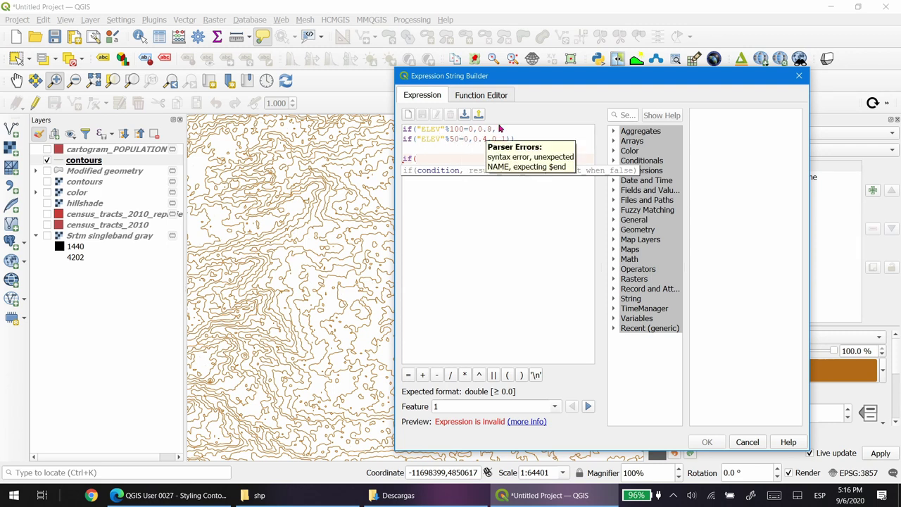
left_click_drag(494, 129, 416, 129)
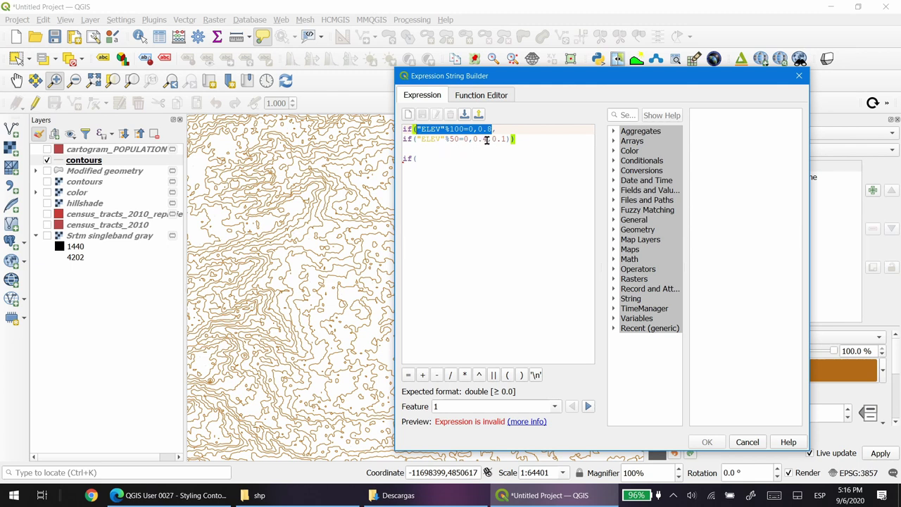
left_click_drag(487, 139, 408, 145)
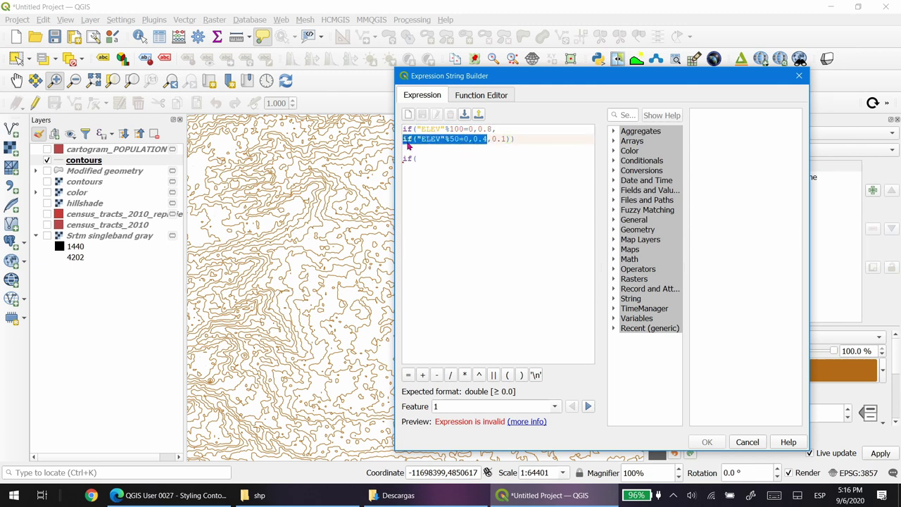
left_click_drag(505, 140, 491, 140)
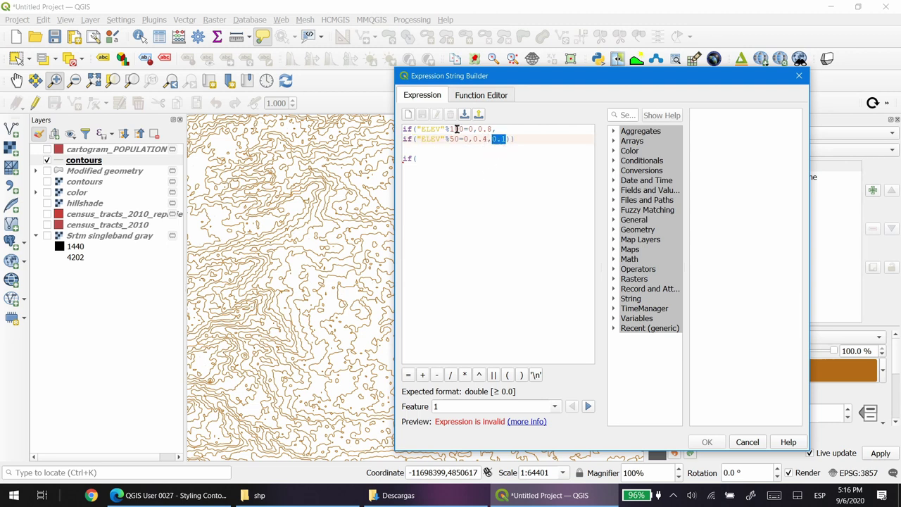
left_click(437, 162)
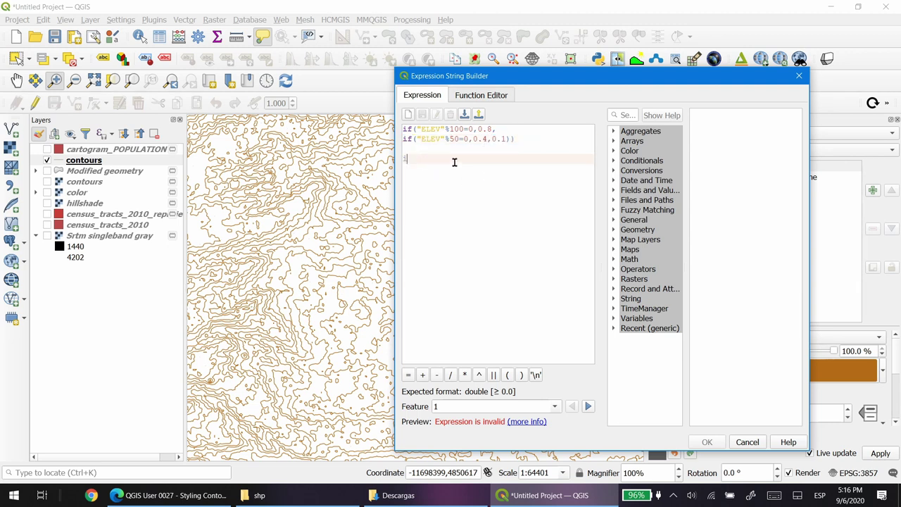
key("BackSpace")
key("BackSpace")
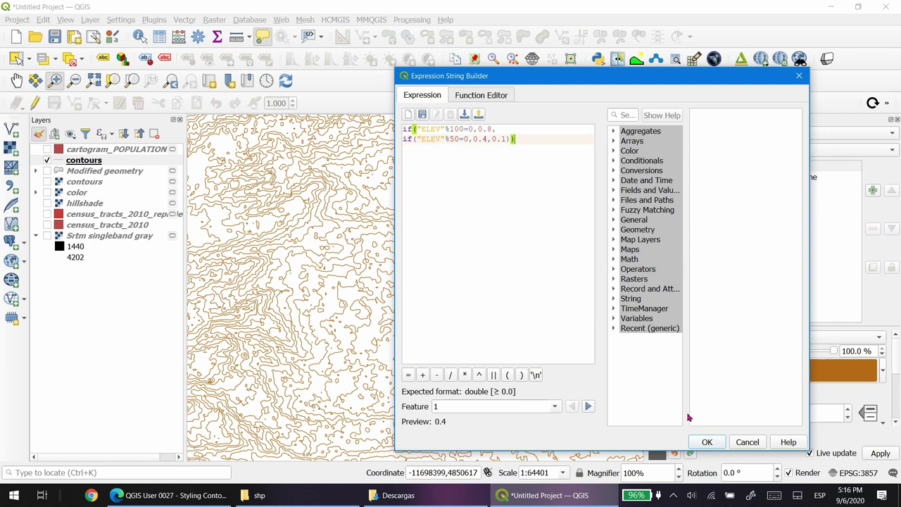
Apply the width expression to the contour lines and check the line weights at a smaller map scale
left_click(707, 442)
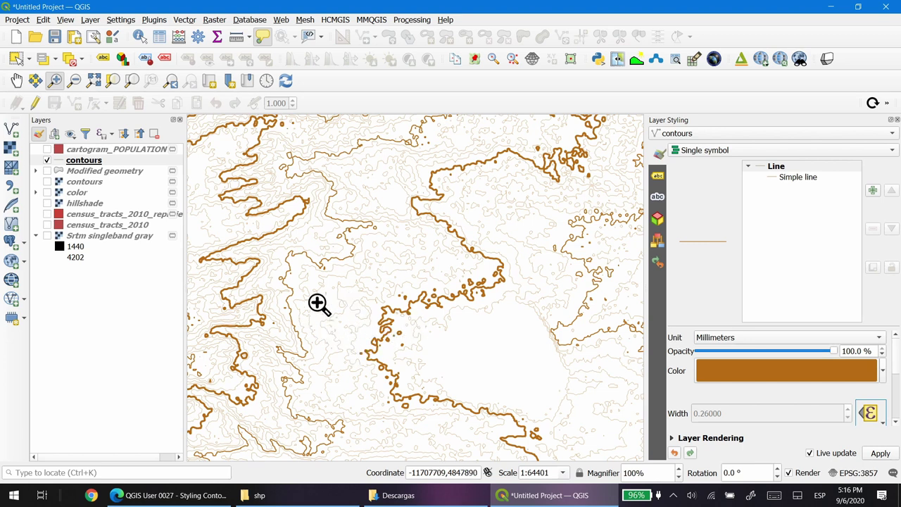
scroll(338, 320, "down", 1)
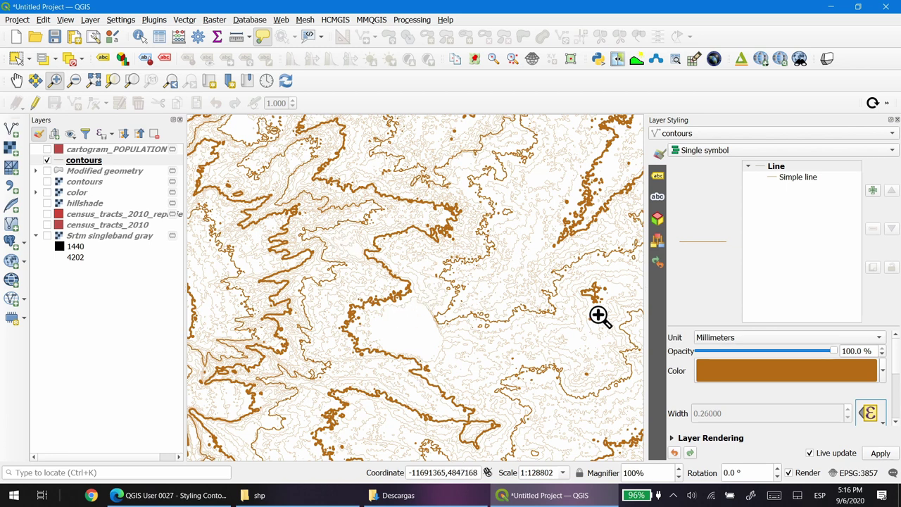
Lighten the line color of the vector contours layer to a pale tan using the color wheel
left_click(884, 373)
left_click_drag(794, 157, 798, 175)
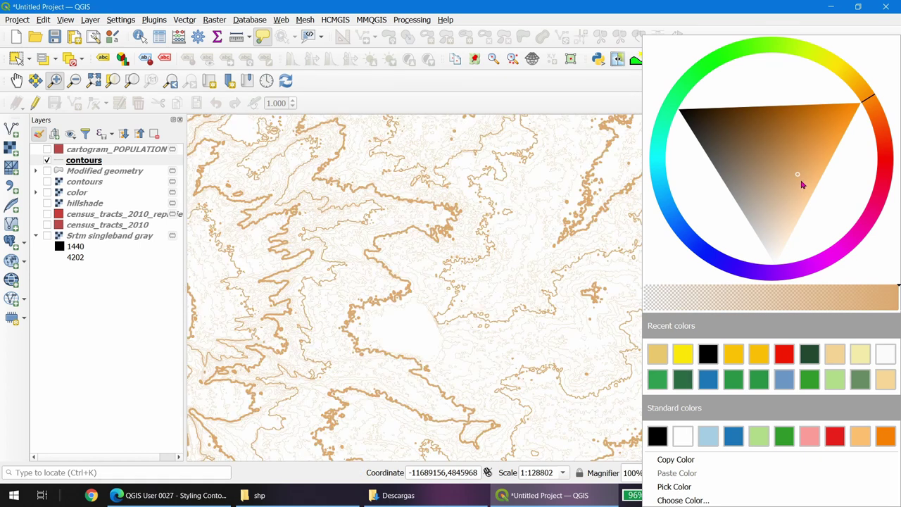
left_click(788, 197)
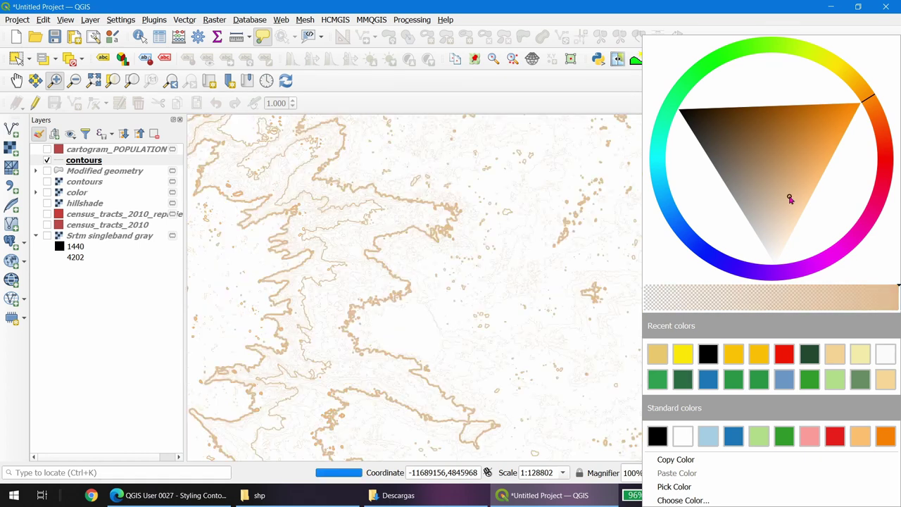
left_click(577, 98)
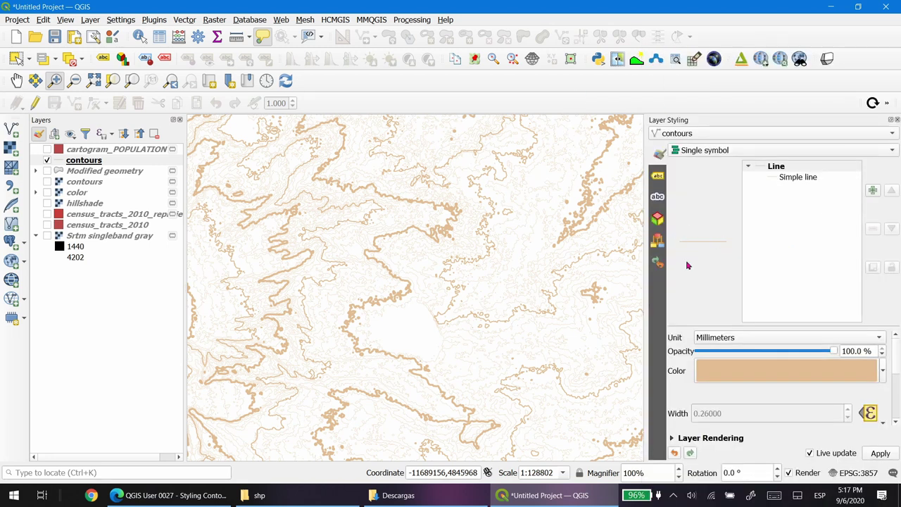
Turn on single labels for the contours layer with the label expression ELEV || 'm'
left_click(659, 178)
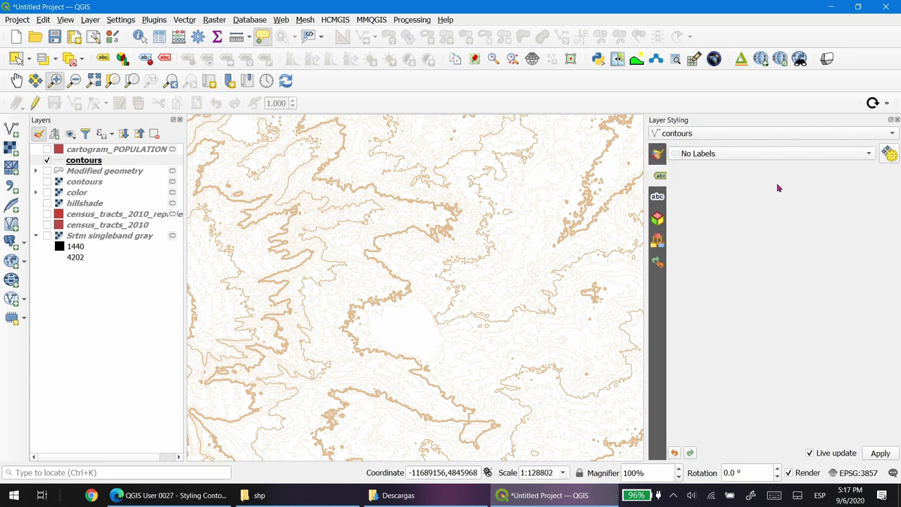
left_click(869, 156)
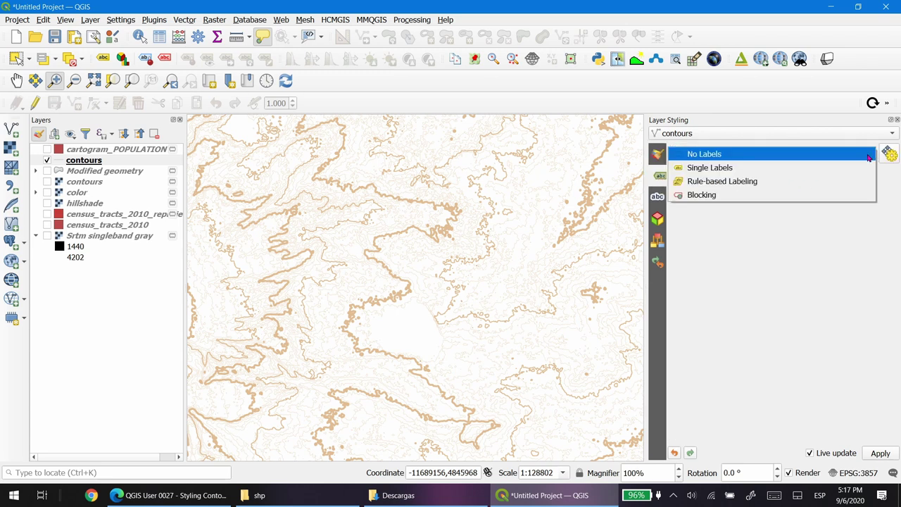
left_click(718, 168)
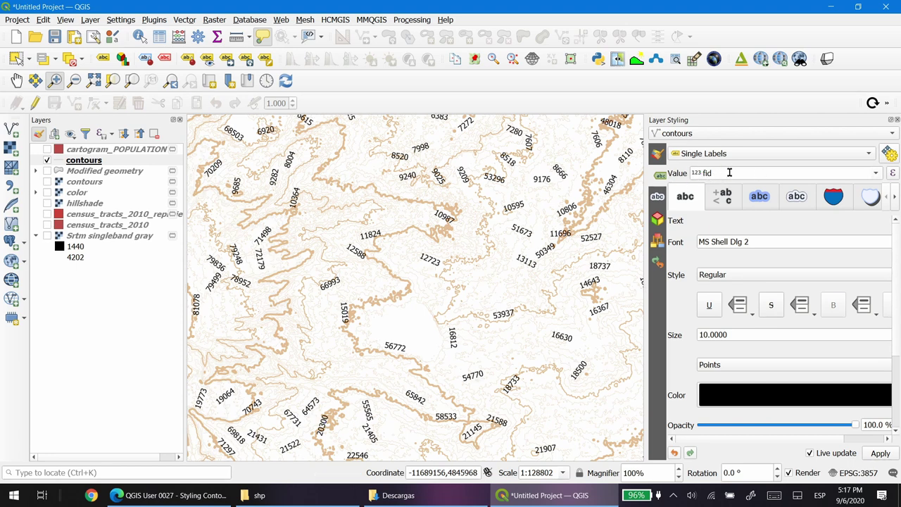
left_click(876, 173)
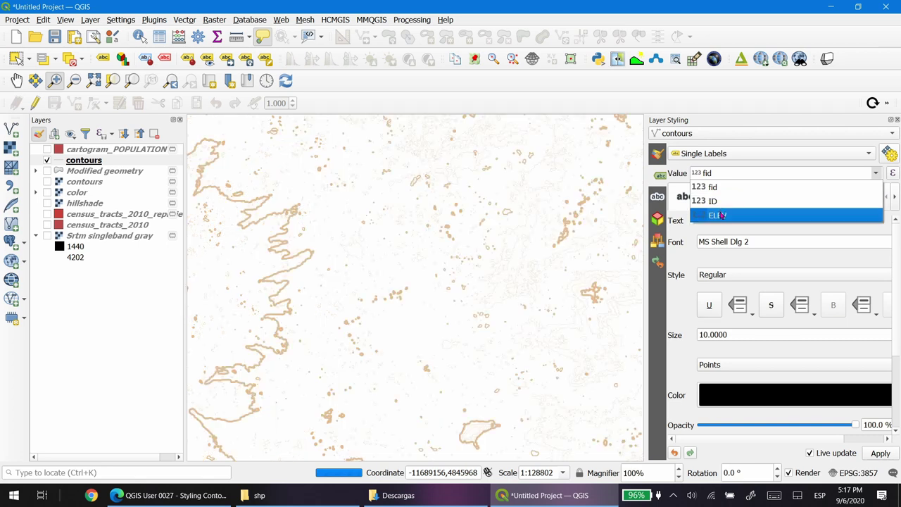
left_click(719, 215)
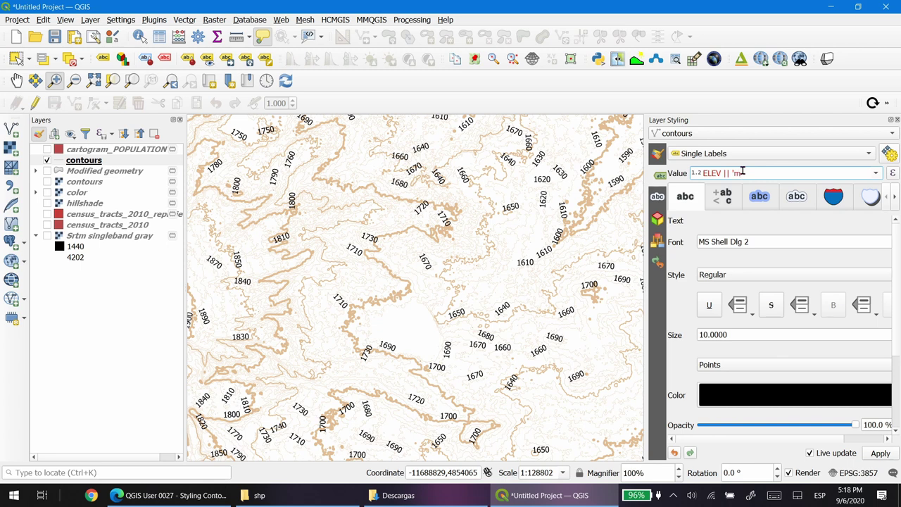
type("'")
key("Return")
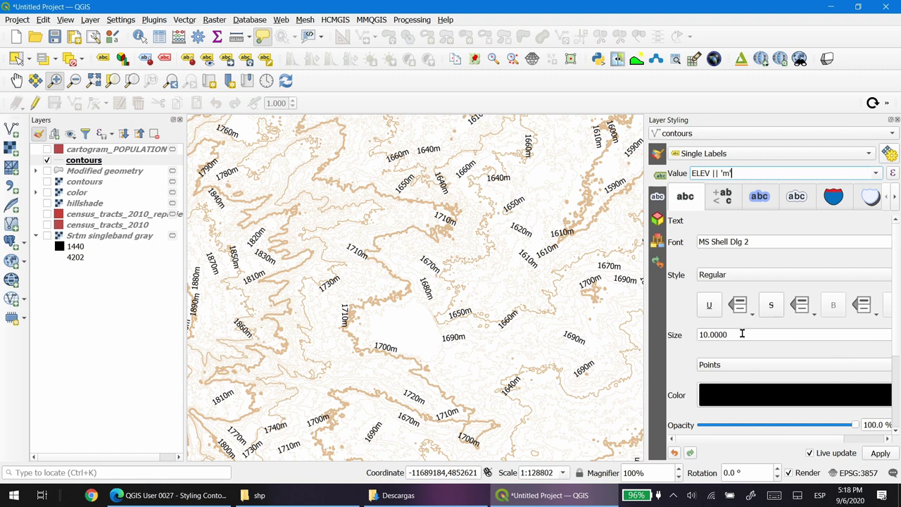
Set the contour label text size to 5 points and check the labels at a larger map scale
left_click_drag(749, 335, 697, 335)
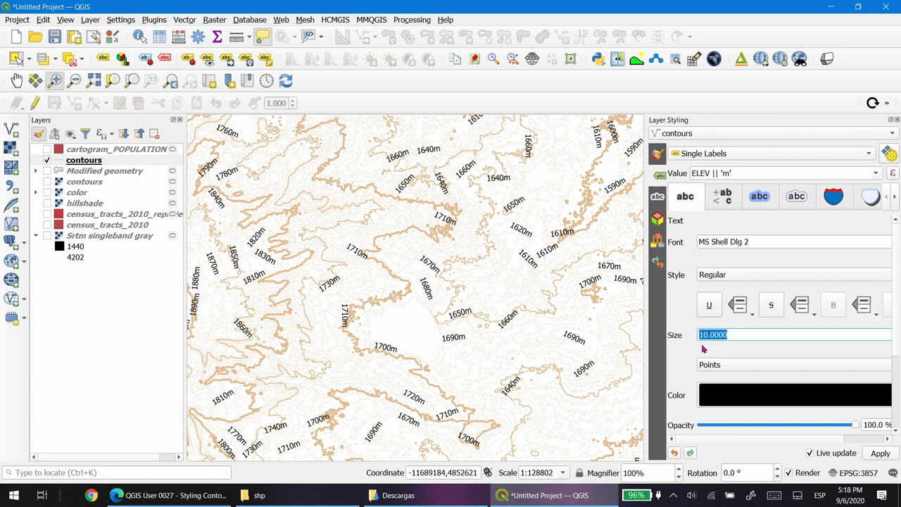
type("5")
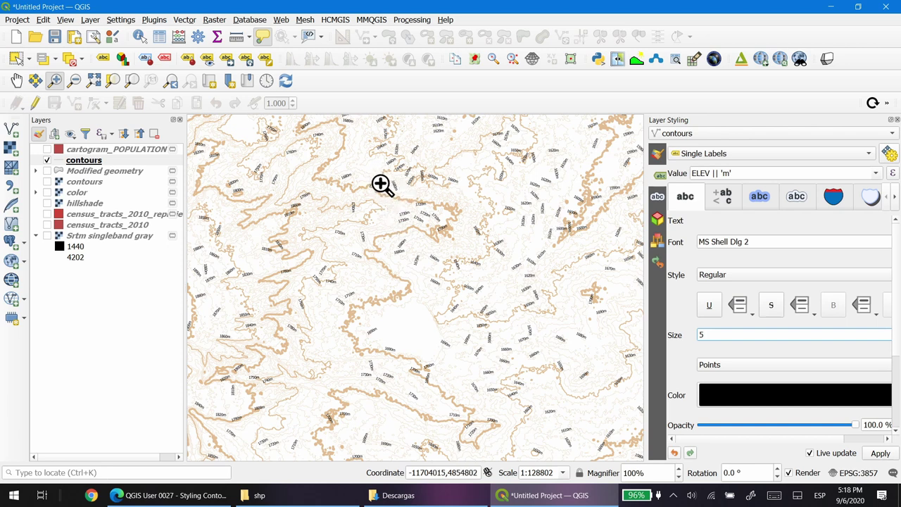
left_click_drag(381, 184, 479, 258)
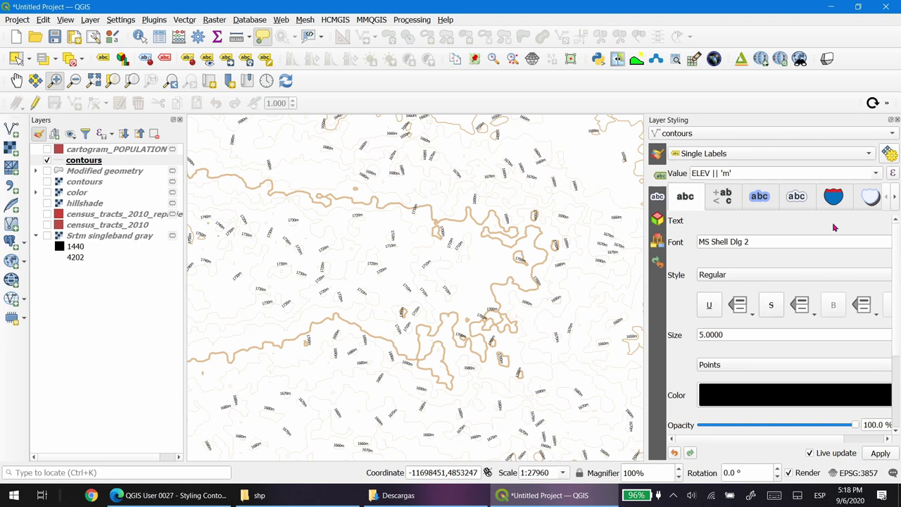
Set the contour label placement to Curved, allowing only the On line position
left_click(895, 197)
left_click(896, 197)
left_click(896, 197)
left_click(895, 197)
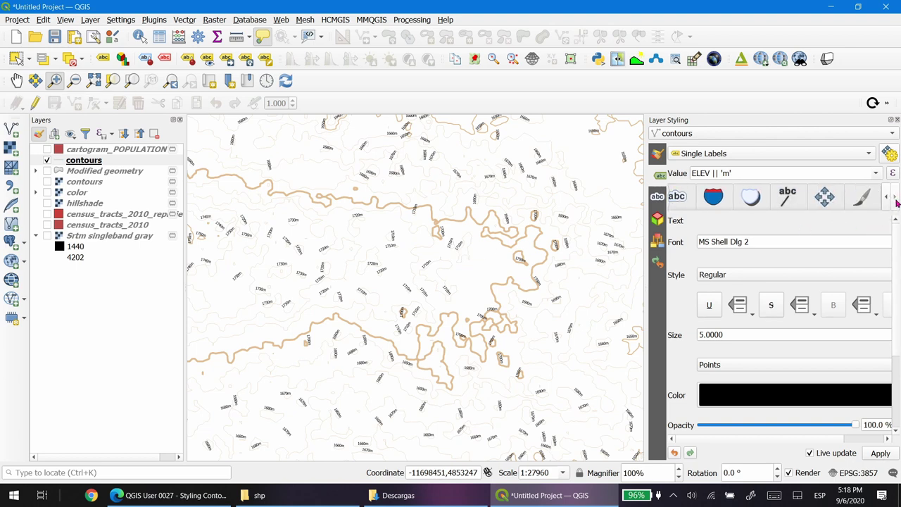
left_click(788, 198)
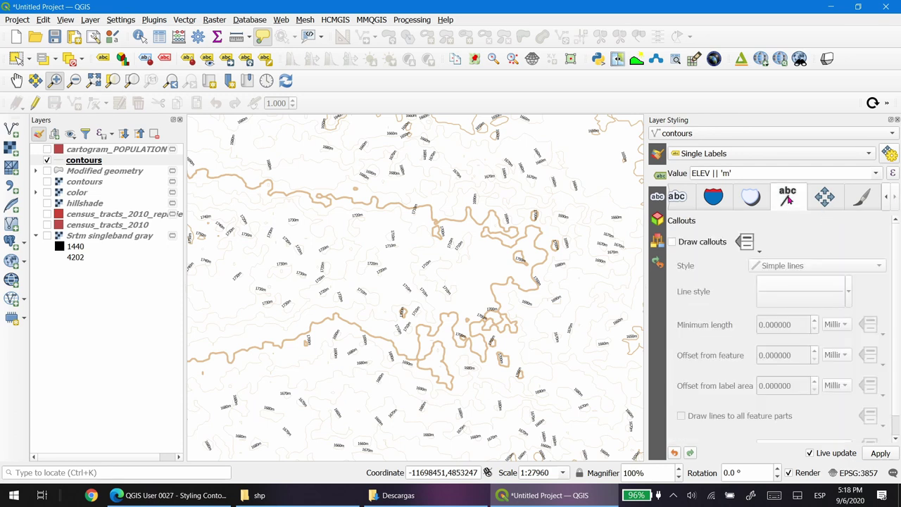
left_click(810, 200)
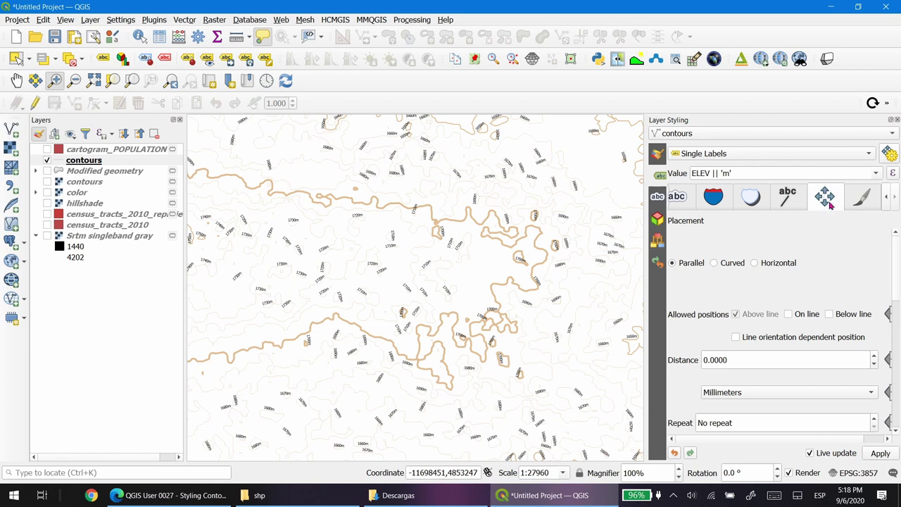
left_click(714, 264)
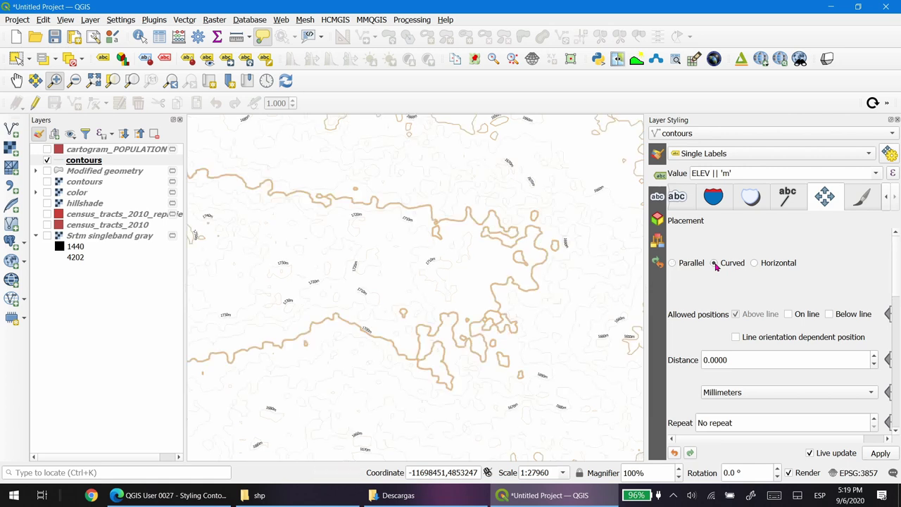
left_click(788, 314)
left_click(736, 315)
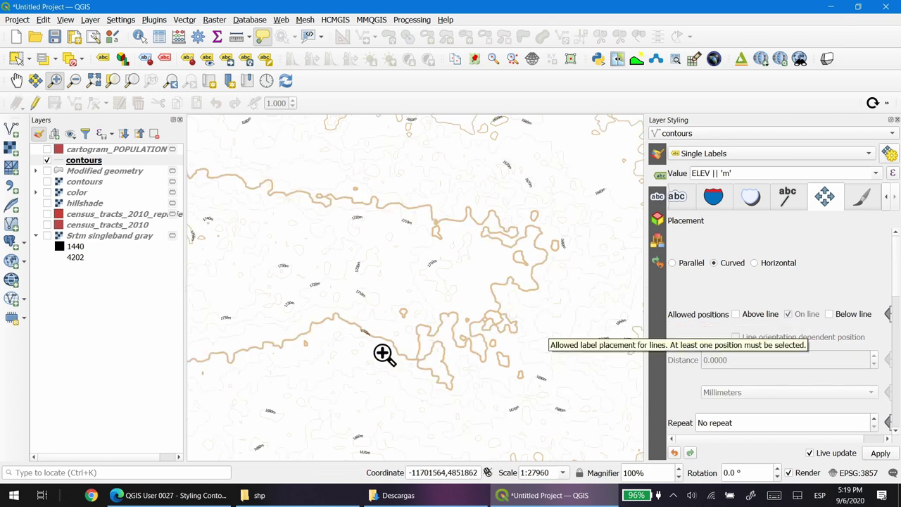
Enable a mask for the contour labels while viewing one labelled thick contour up close
left_click_drag(338, 305, 406, 363)
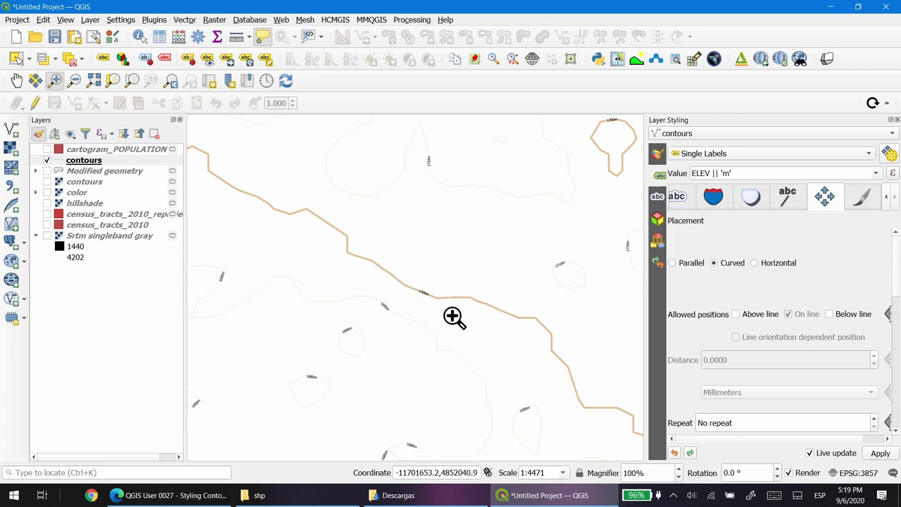
left_click(682, 204)
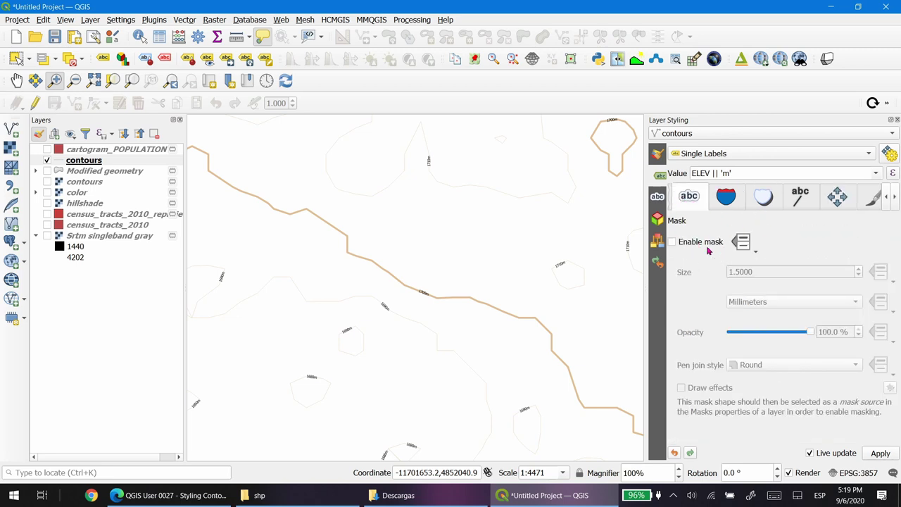
left_click(672, 242)
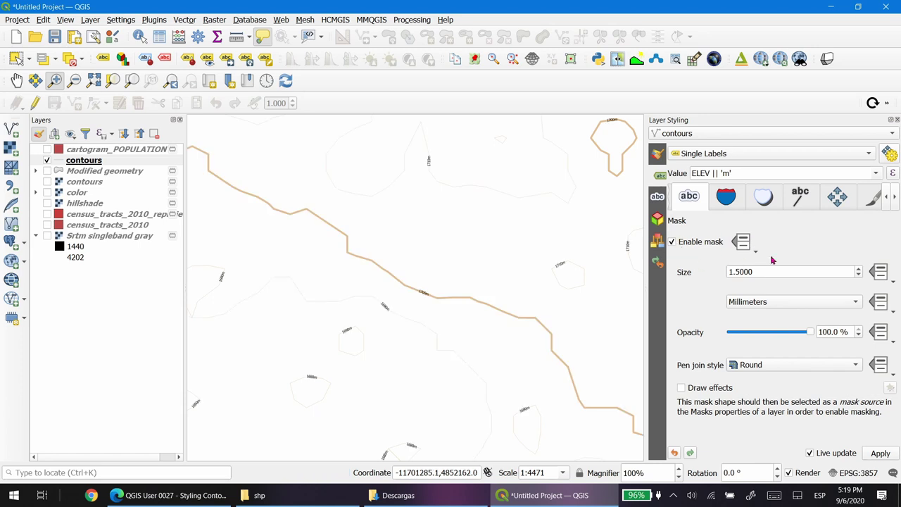
In the contours layer's mask properties, mask its line symbol layer with the contours label mask as source and check the result
right_click(107, 162)
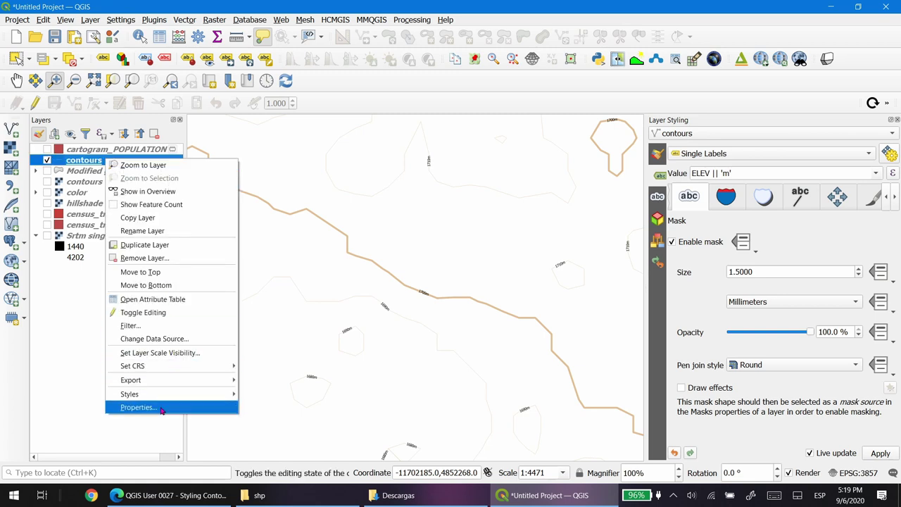
left_click(162, 407)
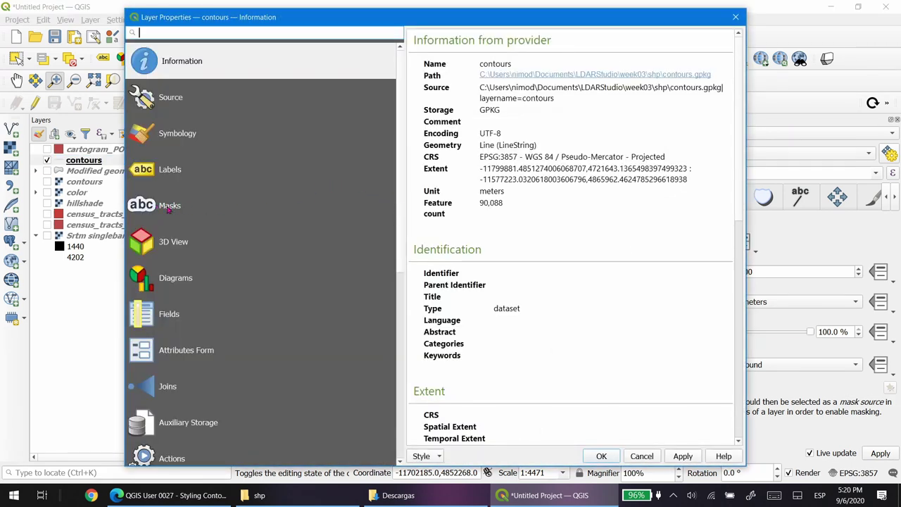
left_click(169, 209)
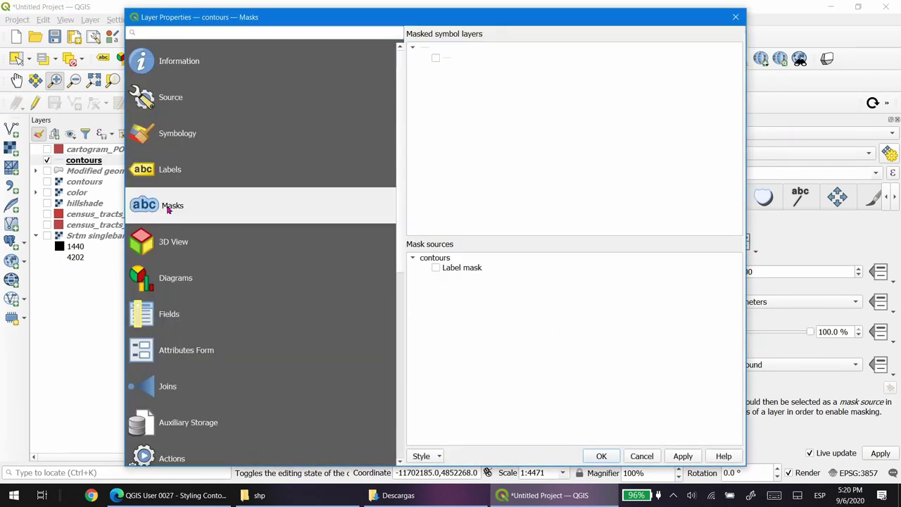
left_click(436, 59)
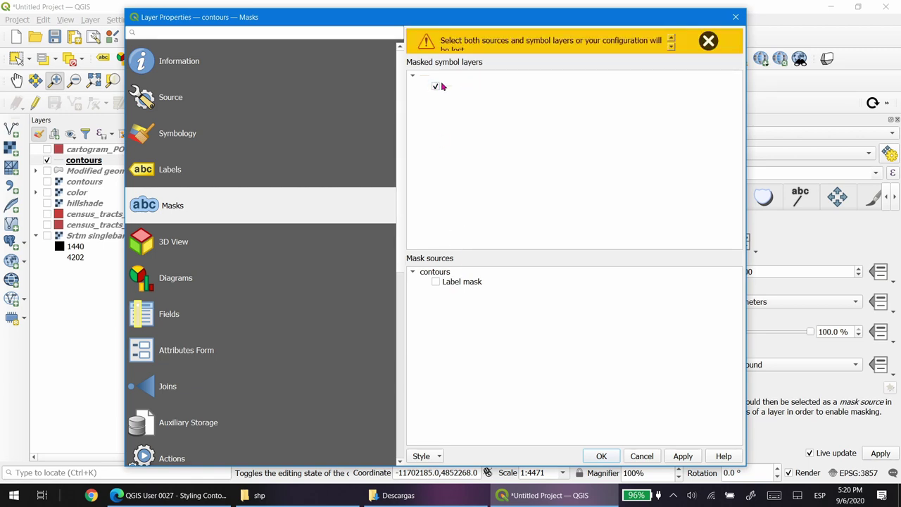
left_click(436, 282)
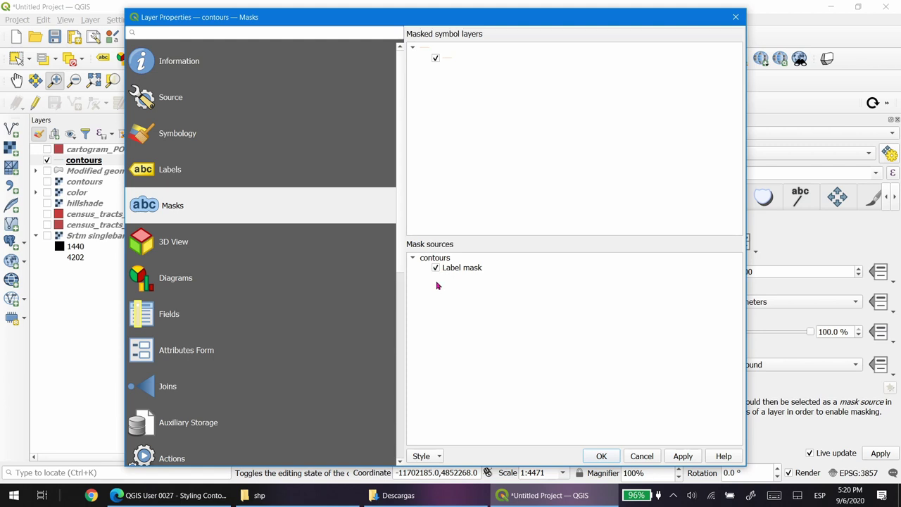
left_click(601, 457)
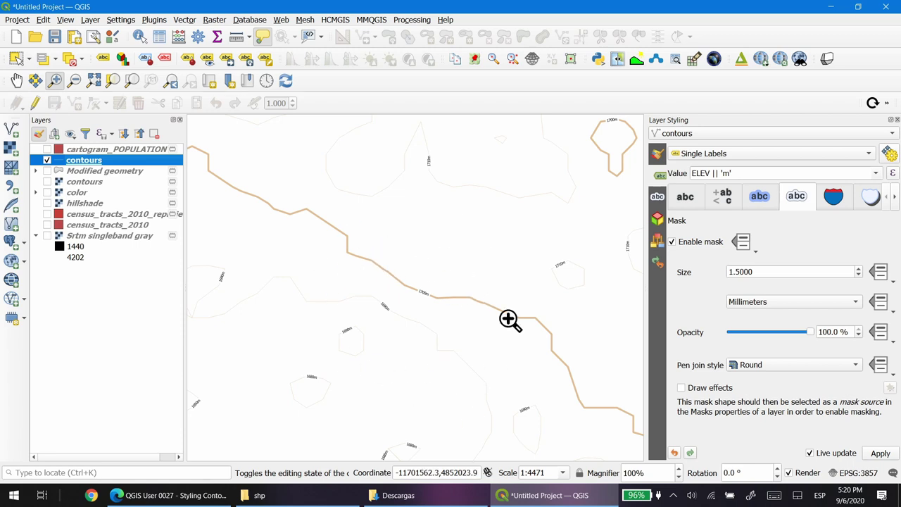
scroll(418, 272, "down", 1)
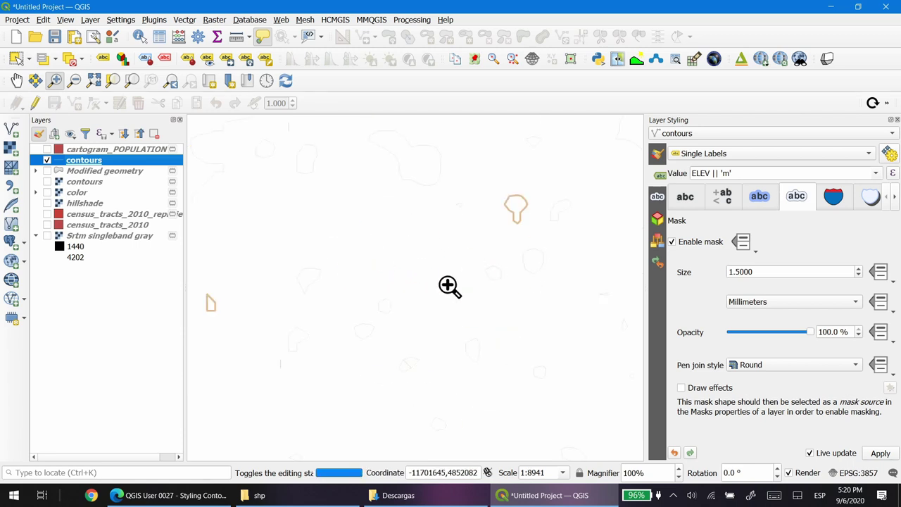
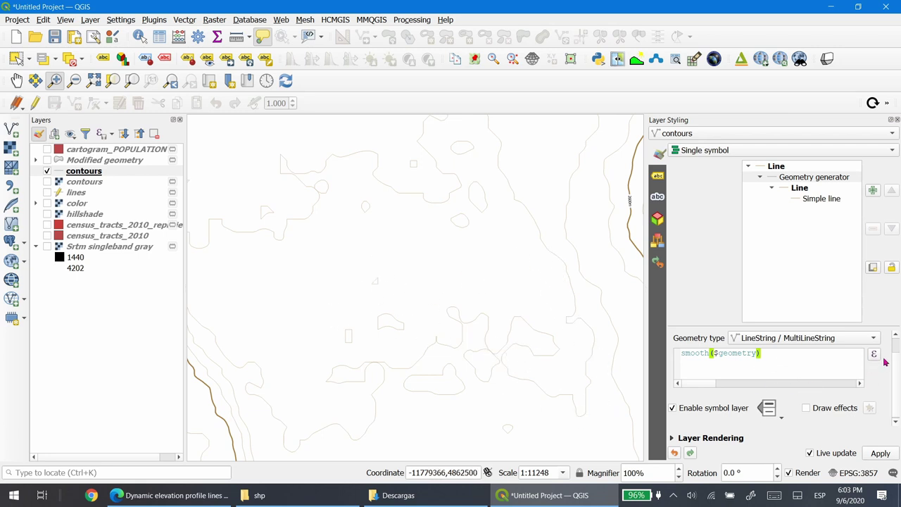
Change the contours layer's geometry generator expression to if($length>100,smooth($geometry),'') so only longer lines are drawn smoothed
scroll(887, 363, "up", 2)
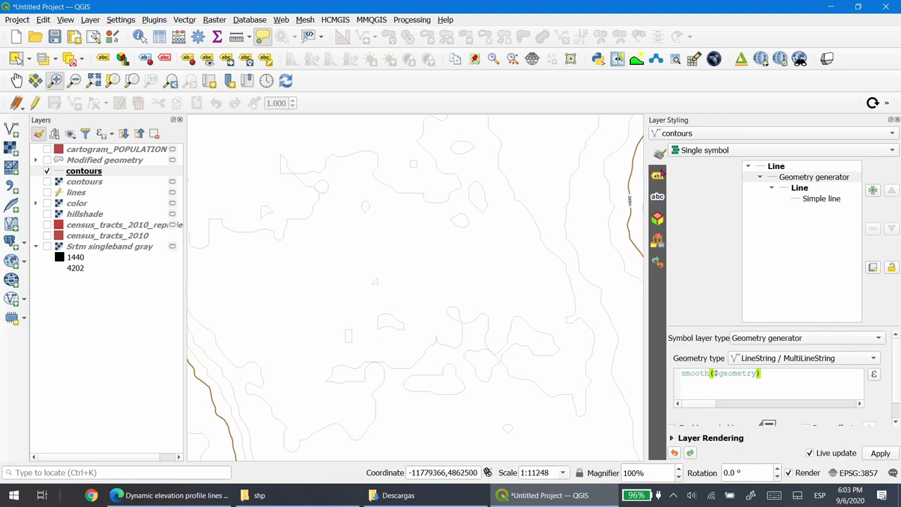
left_click(98, 173)
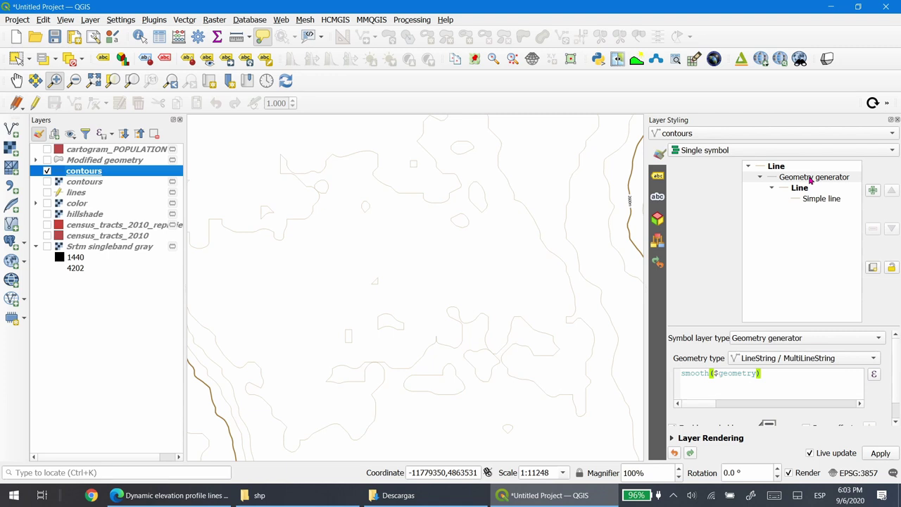
left_click(38, 135)
left_click(38, 136)
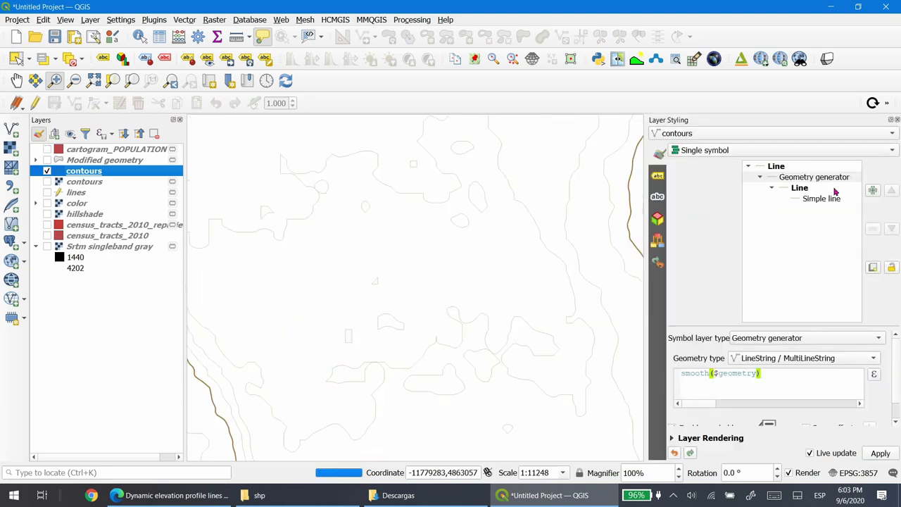
left_click(809, 178)
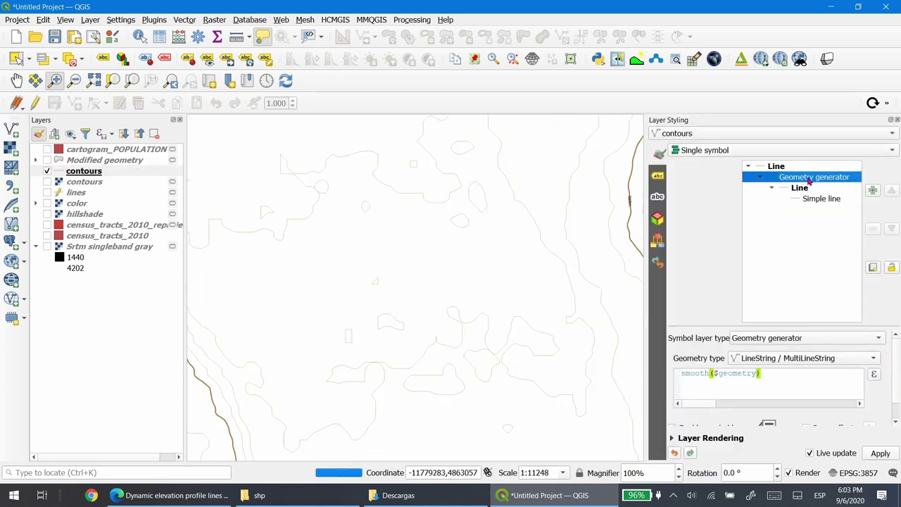
left_click(698, 396)
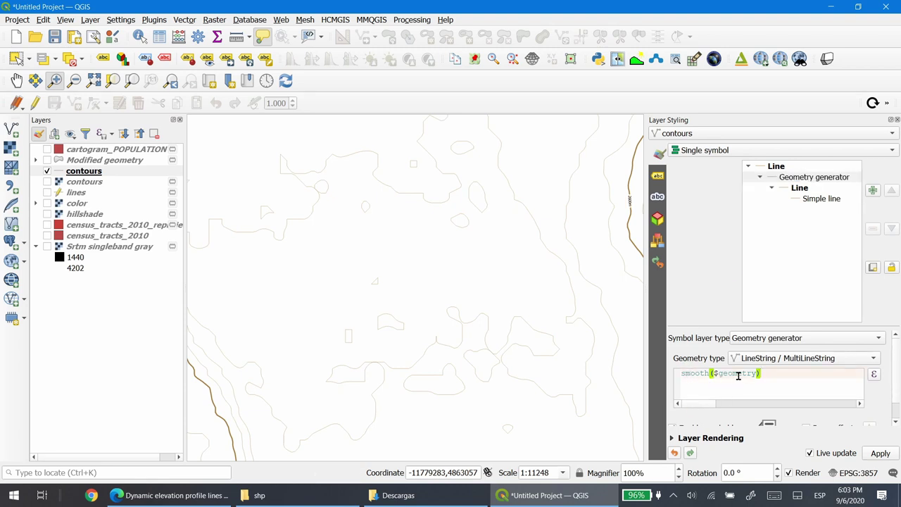
left_click(681, 374)
type("if")
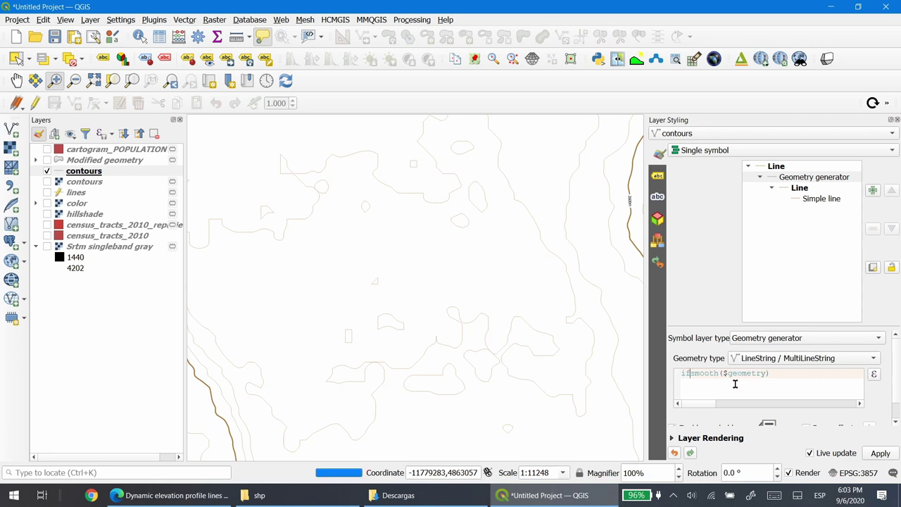
type("(")
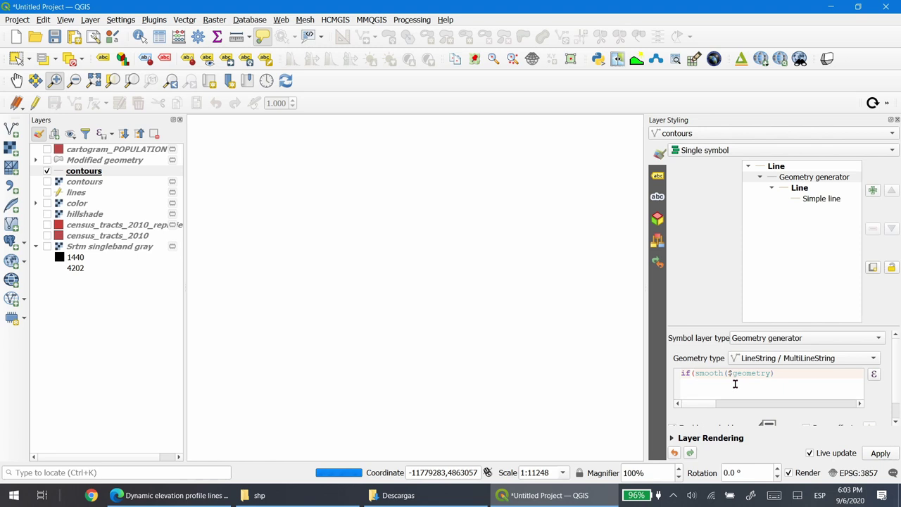
type("$lenght")
key("BackSpace")
key("BackSpace")
type("th>100")
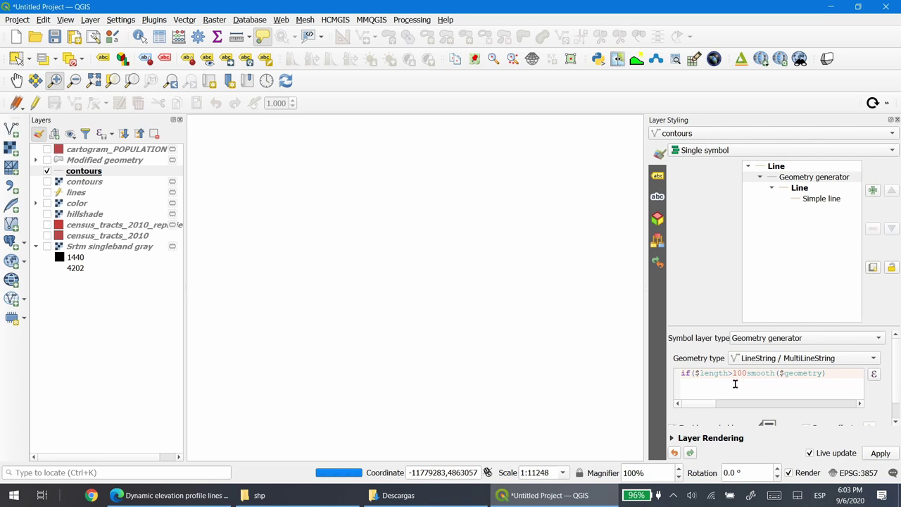
type(",")
left_click(835, 374)
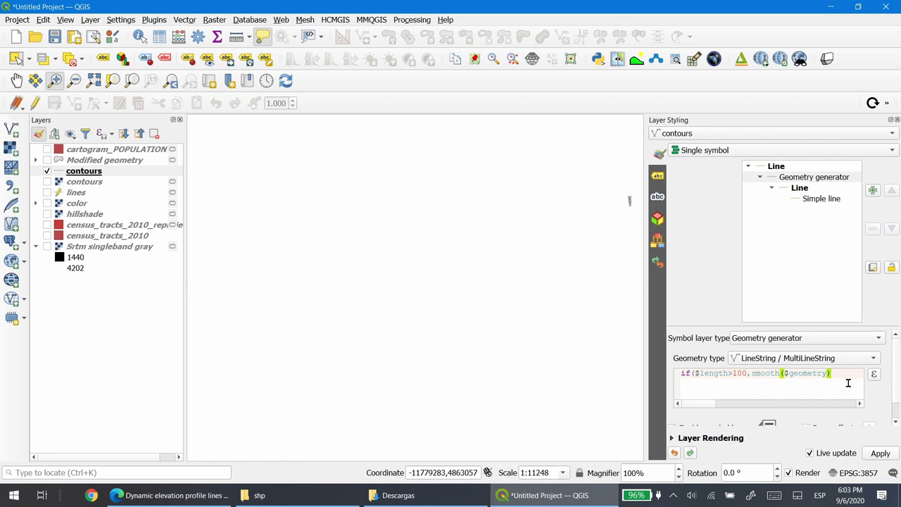
type(",")
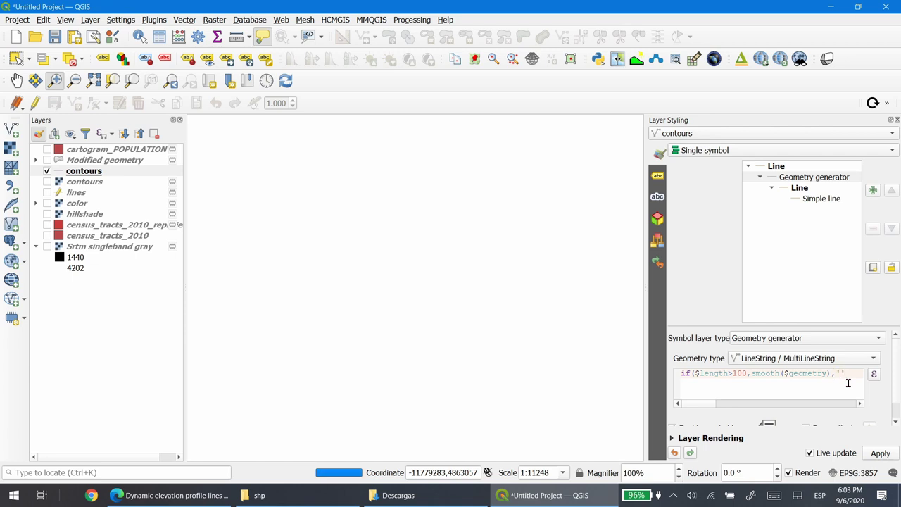
type("'')")
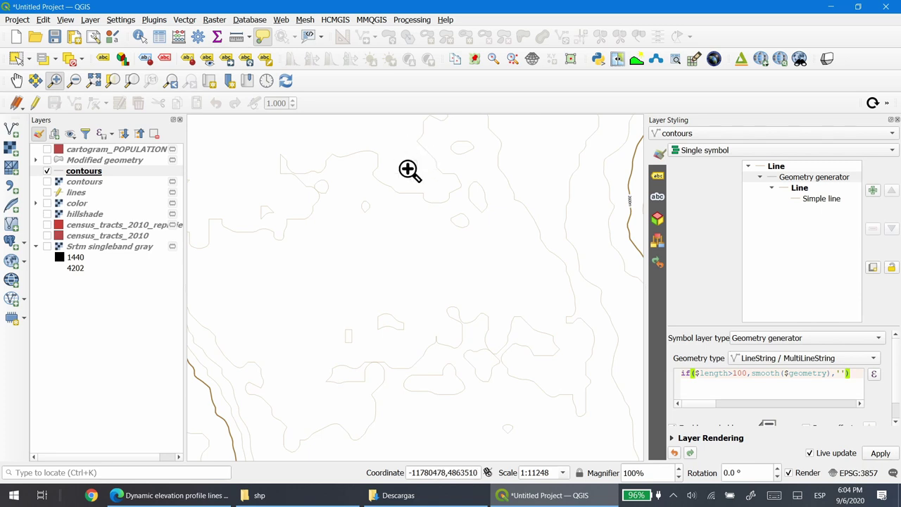
Raise the length threshold in the contours geometry generator expression to 1000 and on to 10000, checking the contours on the map
left_click(748, 373)
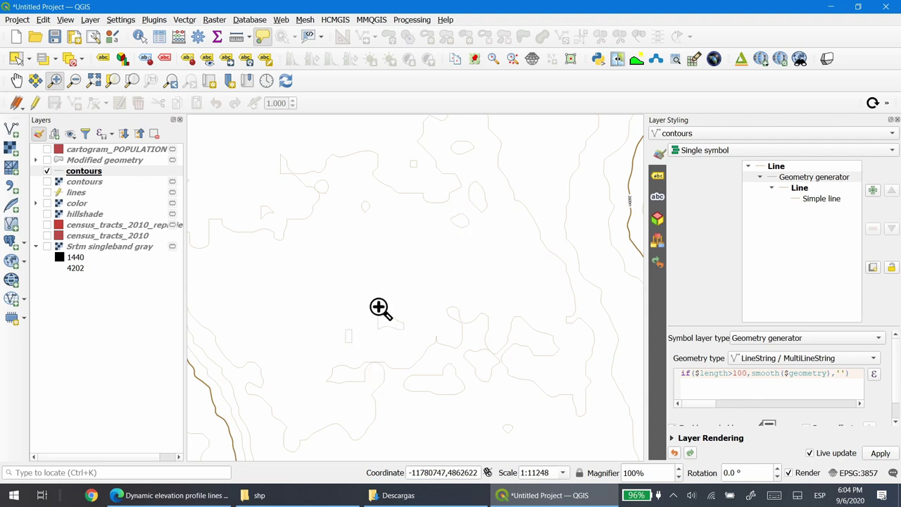
type("0")
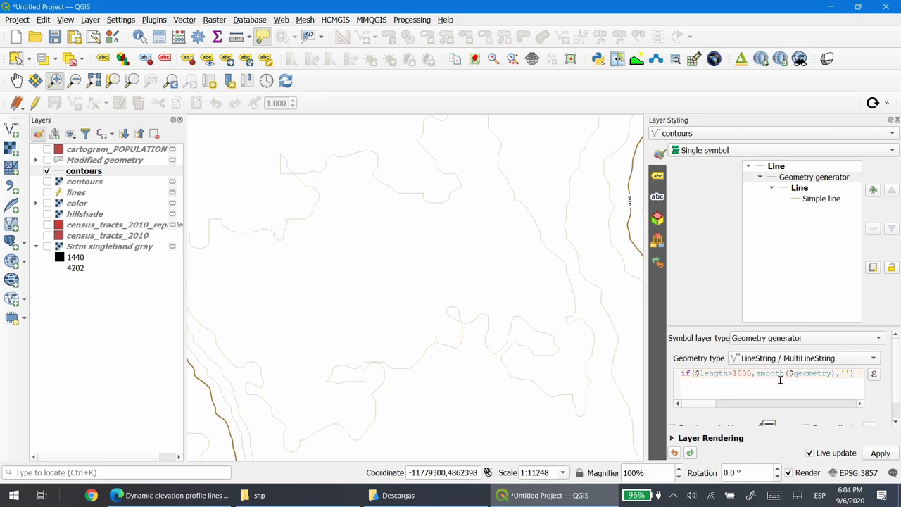
type("0")
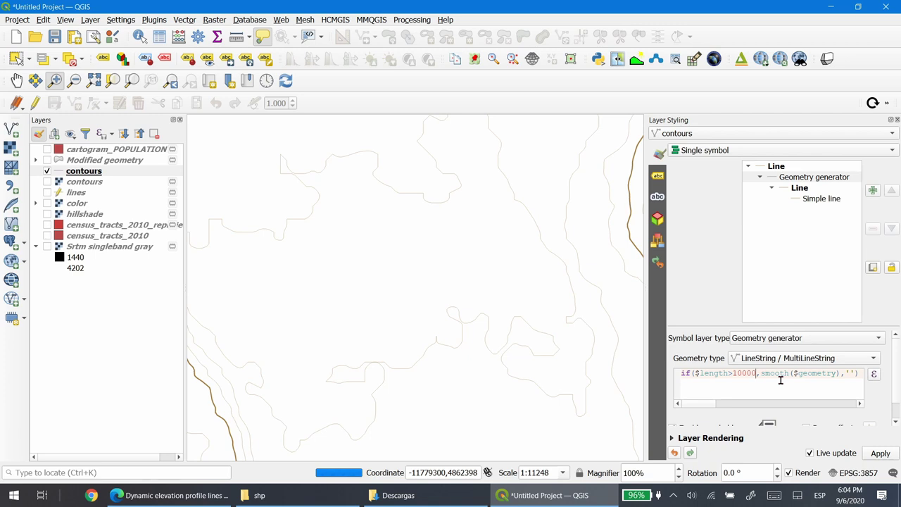
scroll(490, 341, "down", 2)
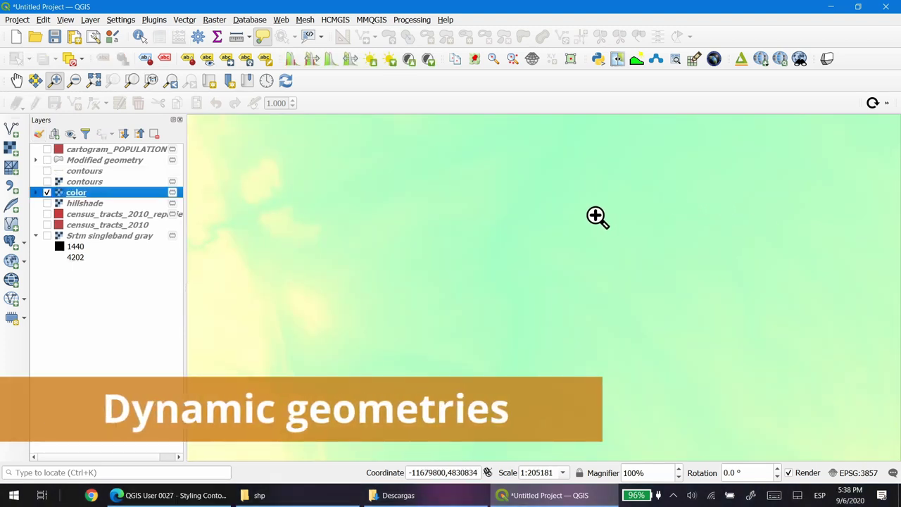
Switch to the browser and review the article on dynamic elevation profile lines, covering its instructions, example images and geometry generator expression
scroll(478, 248, "down", 1)
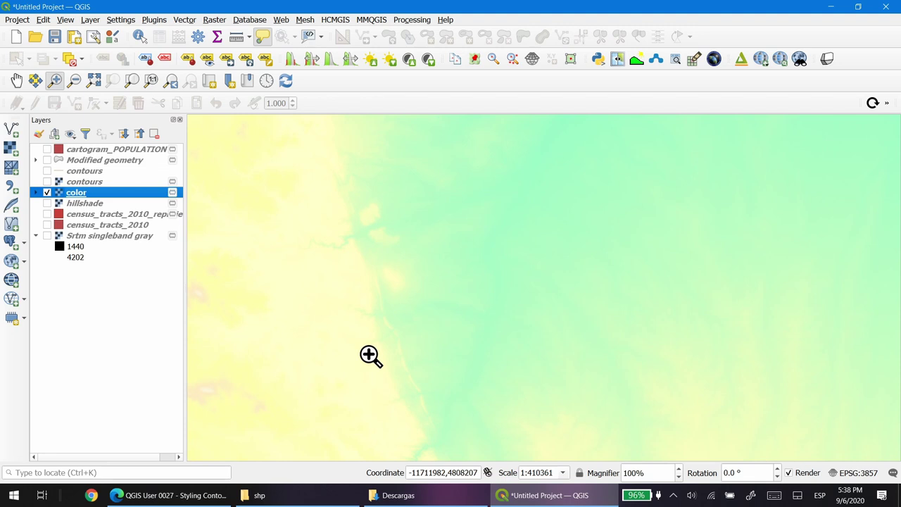
key("alt+Tab")
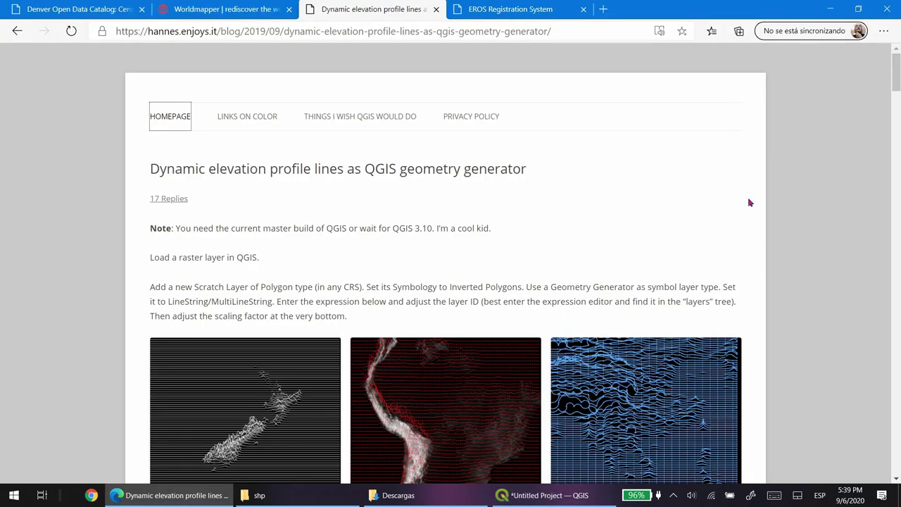
scroll(740, 163, "down", 4)
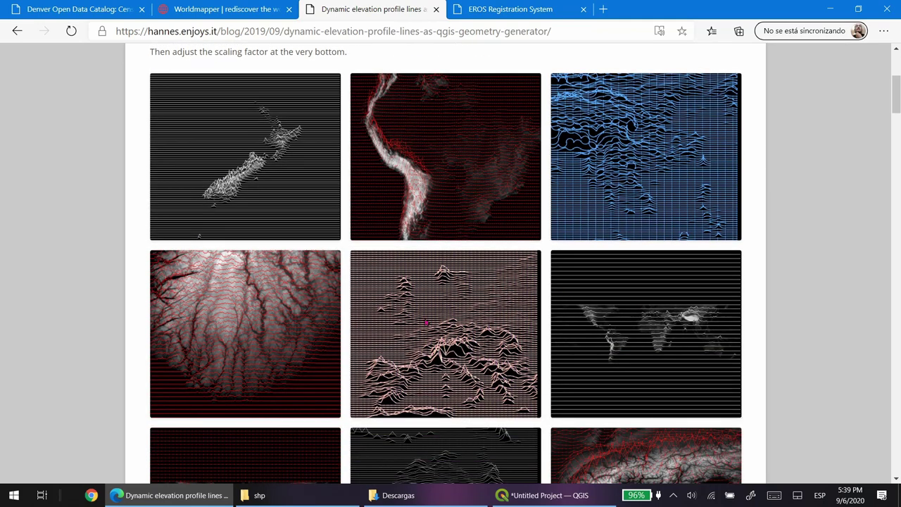
scroll(774, 254, "down", 2)
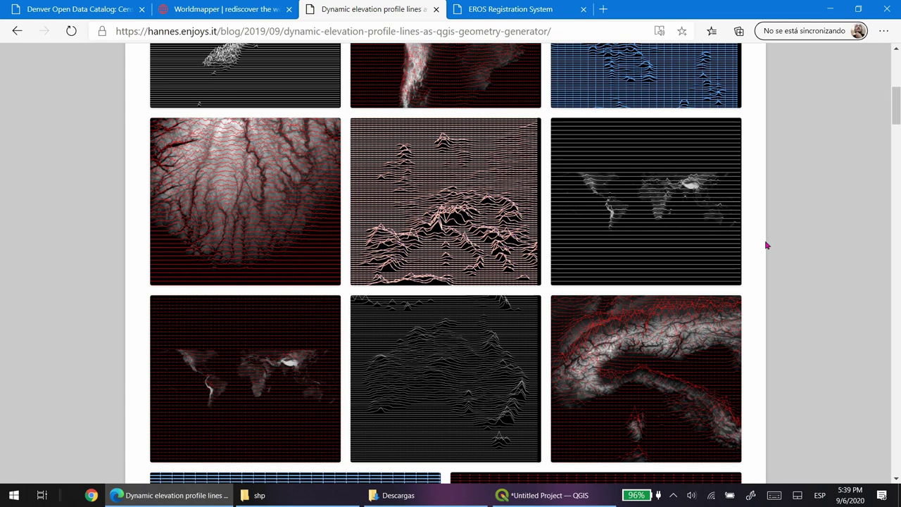
scroll(767, 245, "down", 7)
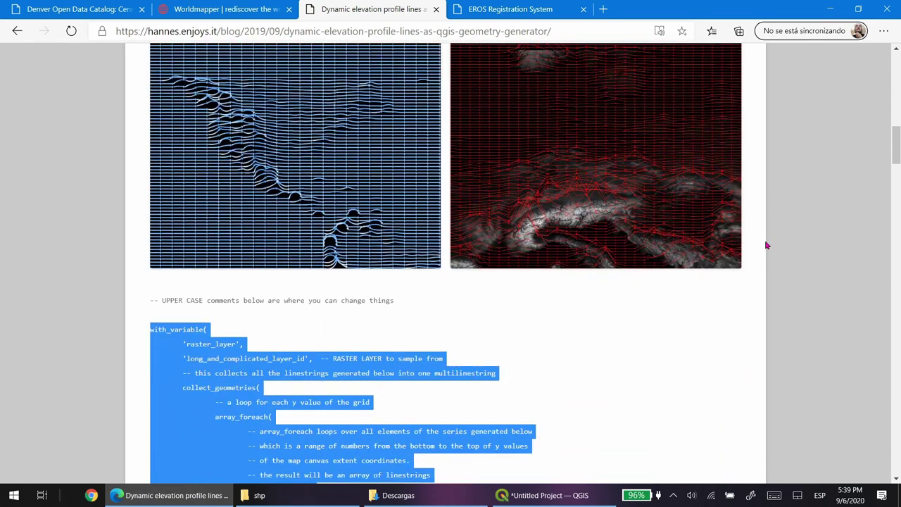
scroll(767, 253, "up", 12)
scroll(770, 275, "down", 8)
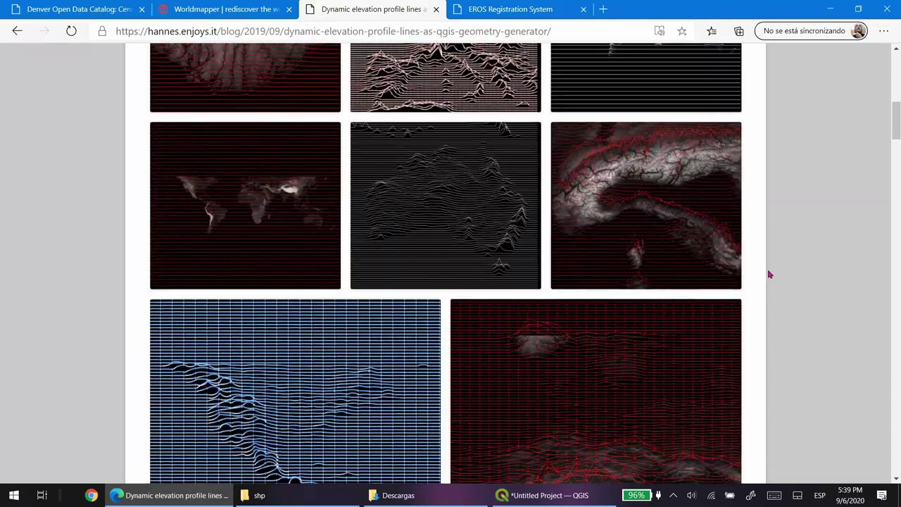
scroll(769, 274, "down", 8)
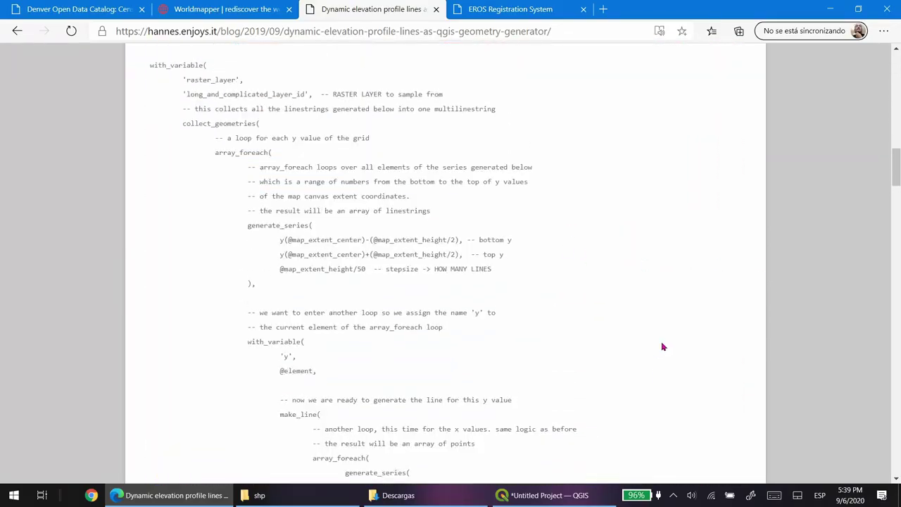
scroll(634, 355, "up", 3)
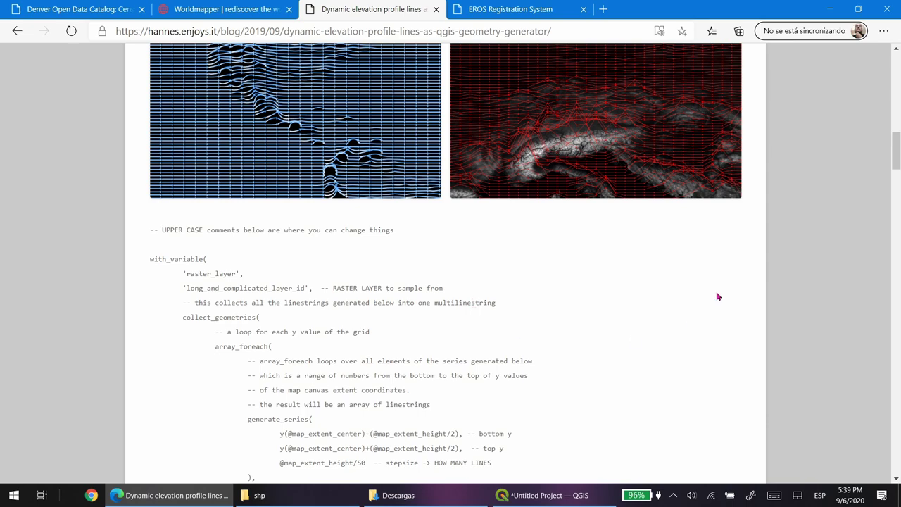
scroll(717, 296, "up", 15)
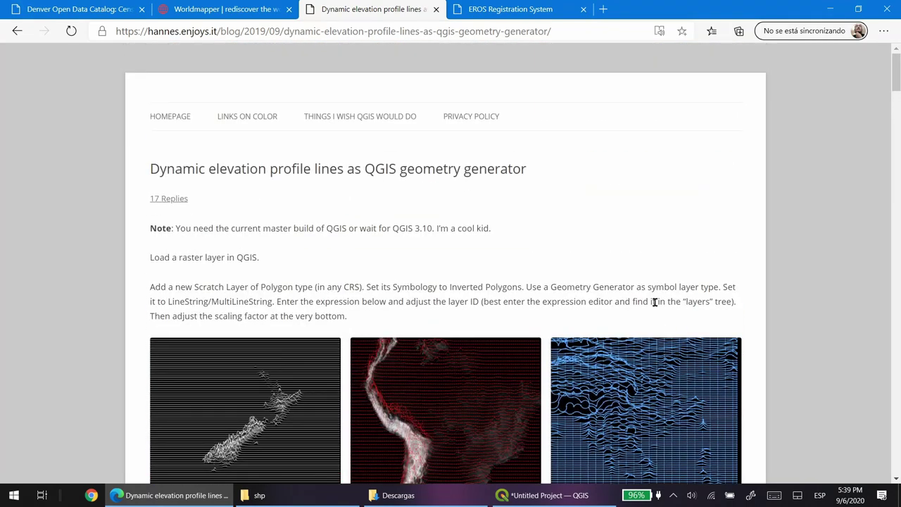
Back in QGIS, hide the color layer and create a temporary Polygon scratch layer named lines in the project CRS, EPSG:3857
left_click(553, 491)
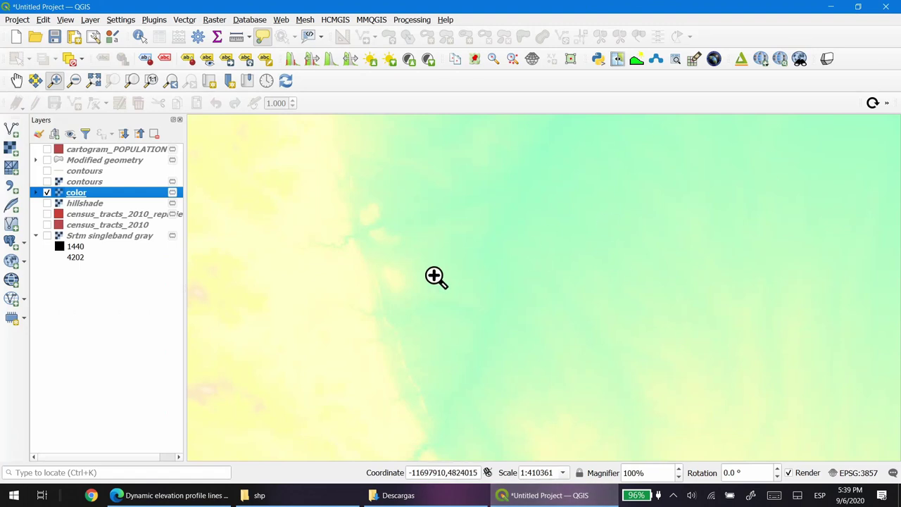
left_click(47, 193)
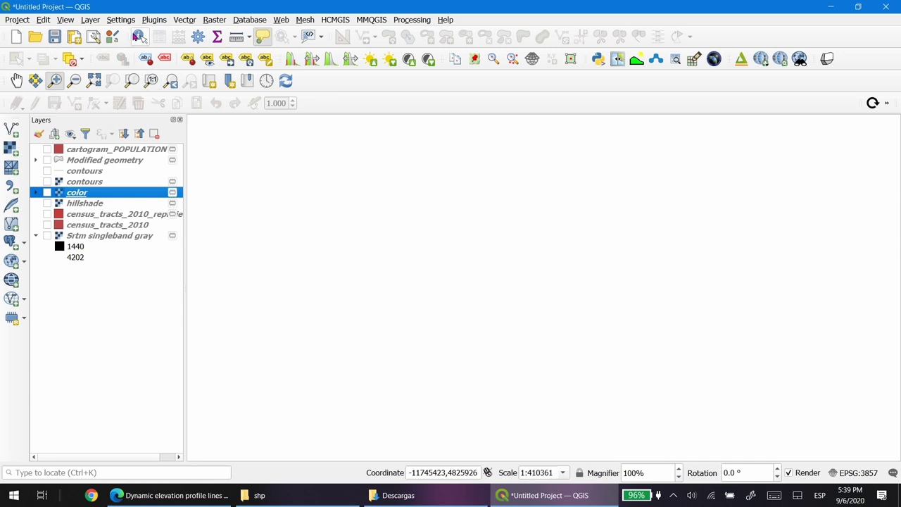
left_click(89, 20)
mouse_move(152, 49)
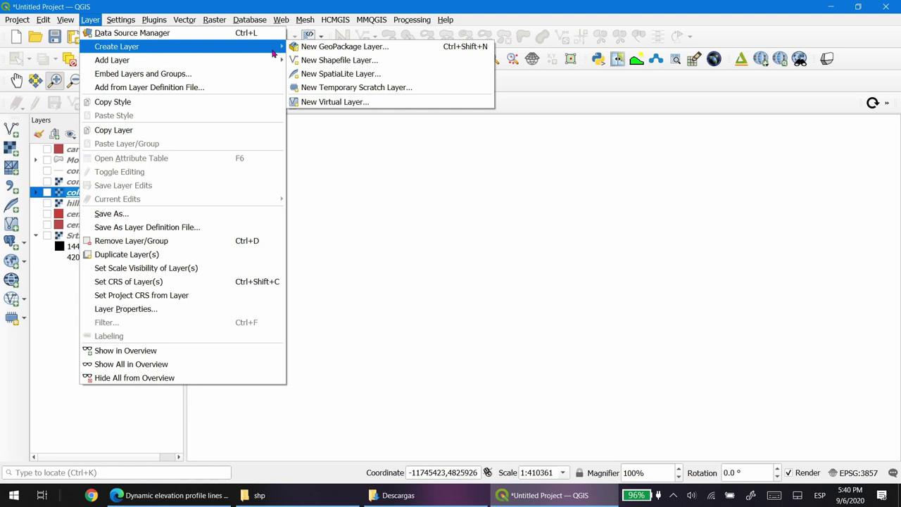
left_click(373, 87)
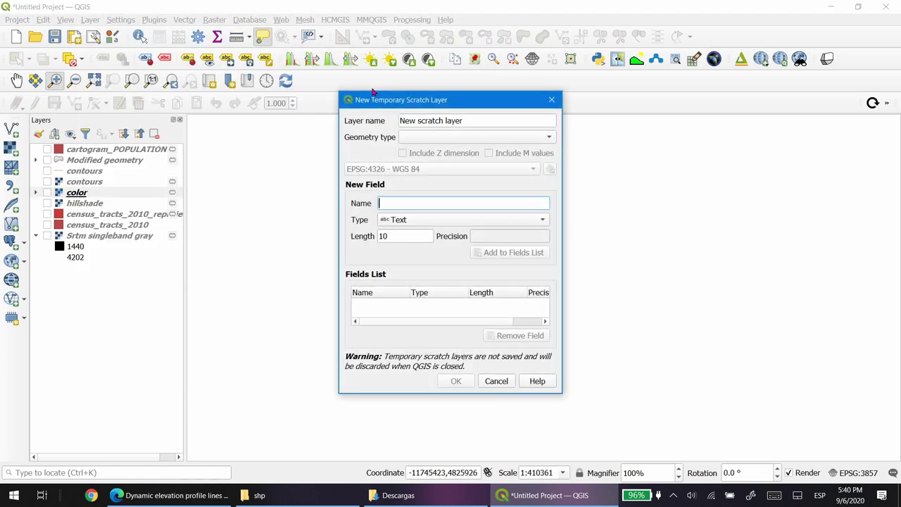
left_click_drag(473, 121, 396, 122)
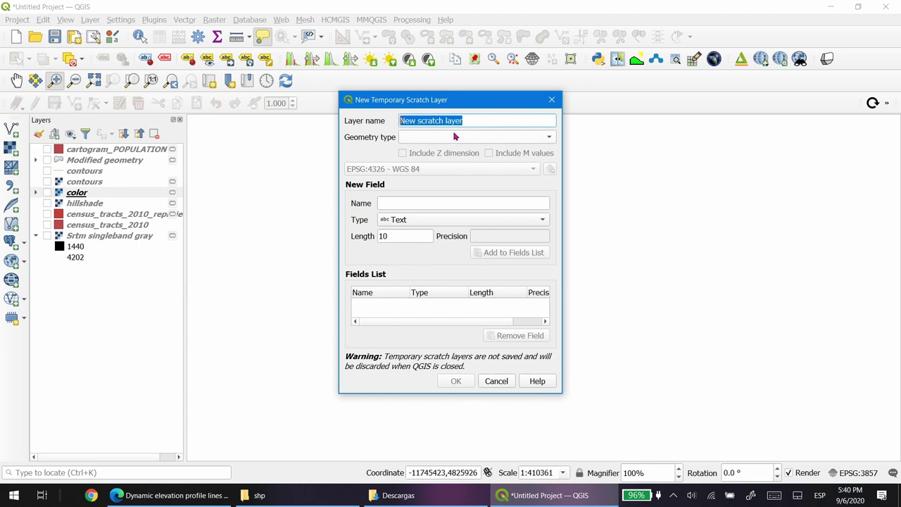
type("lijnes")
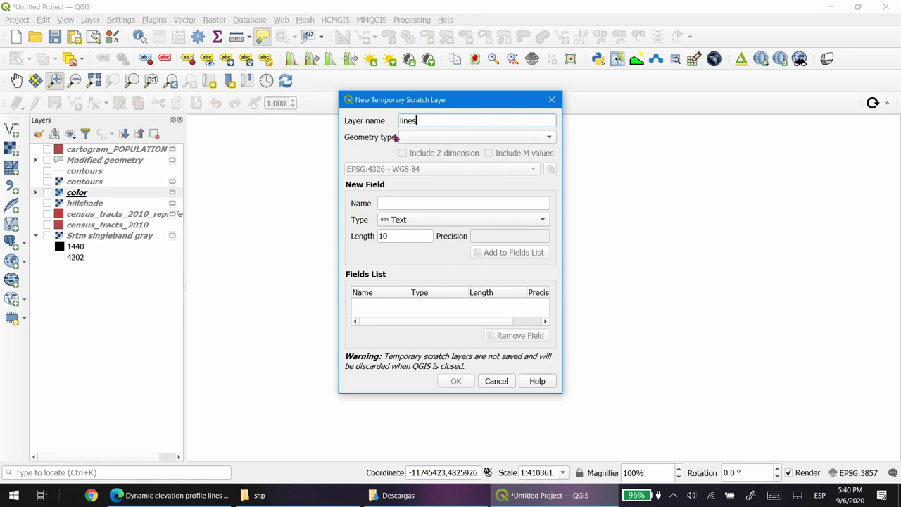
left_click(449, 138)
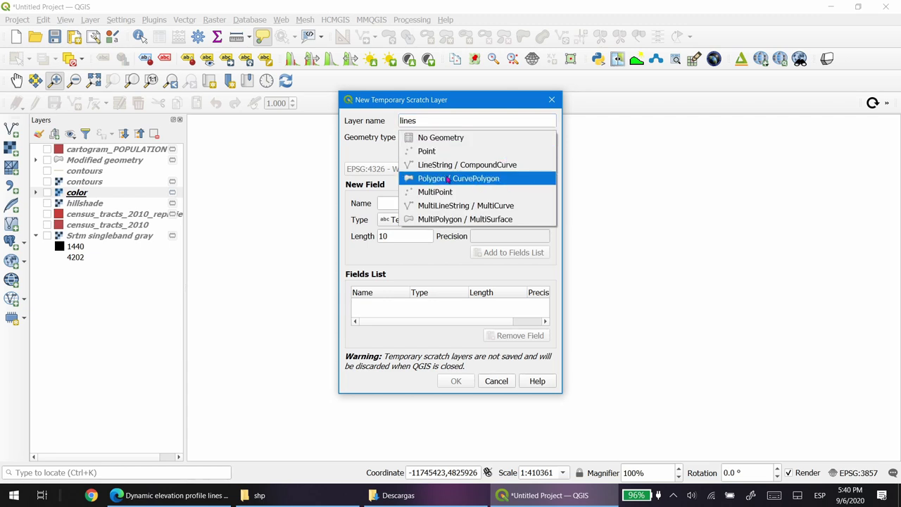
left_click(474, 181)
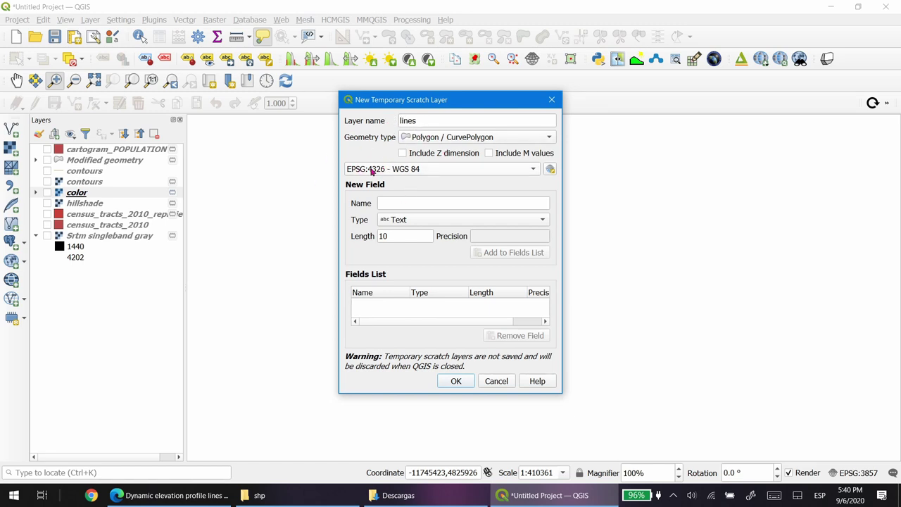
left_click(440, 172)
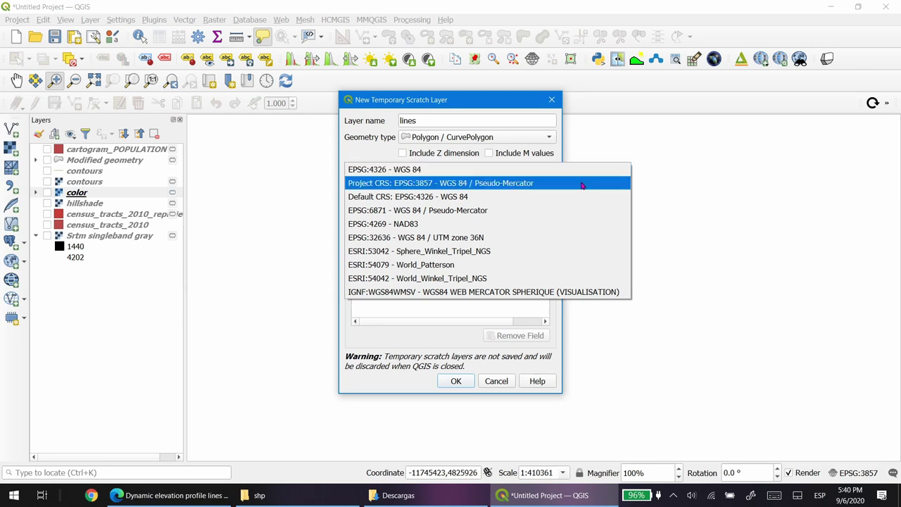
left_click(488, 184)
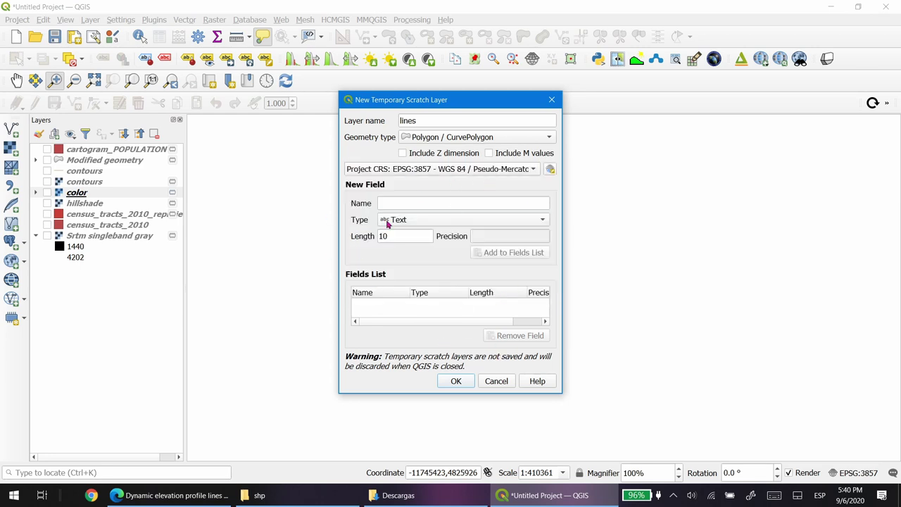
left_click(455, 381)
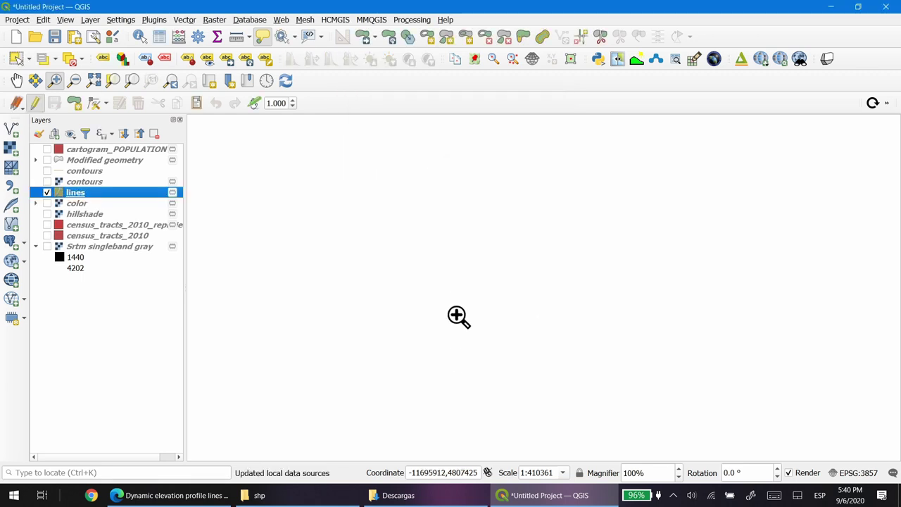
Open the symbology of the lines layer and set its renderer to Inverted polygons
right_click(101, 196)
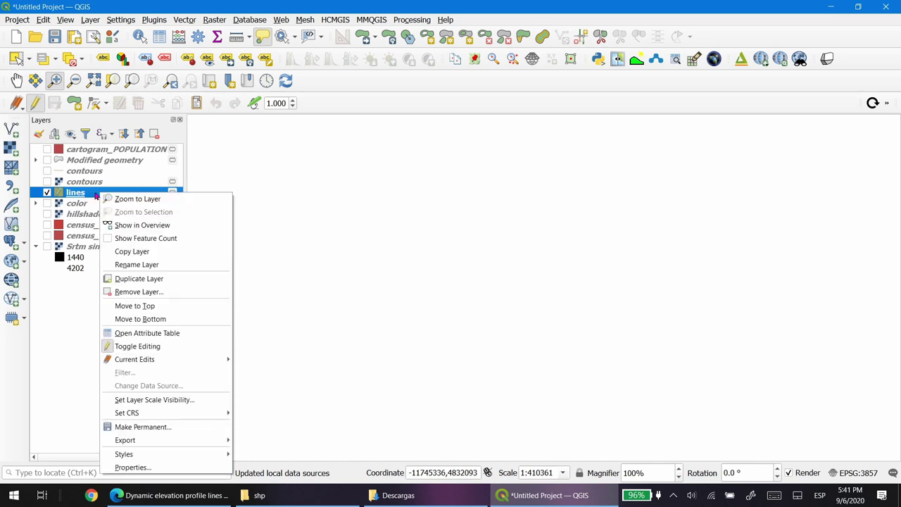
left_click(165, 467)
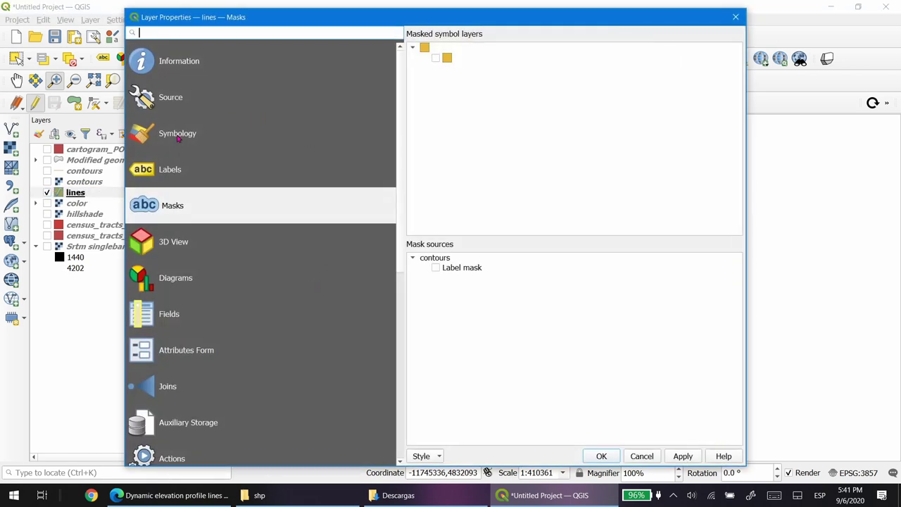
left_click(179, 135)
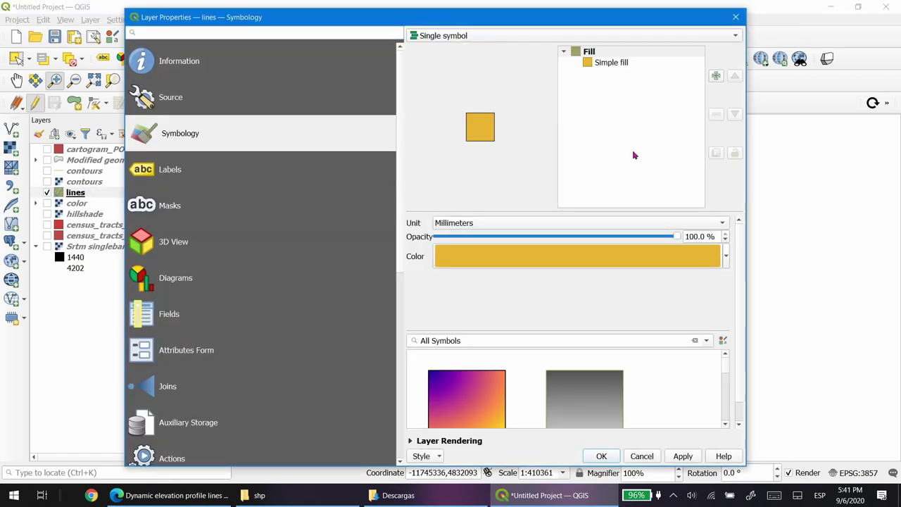
left_click(476, 37)
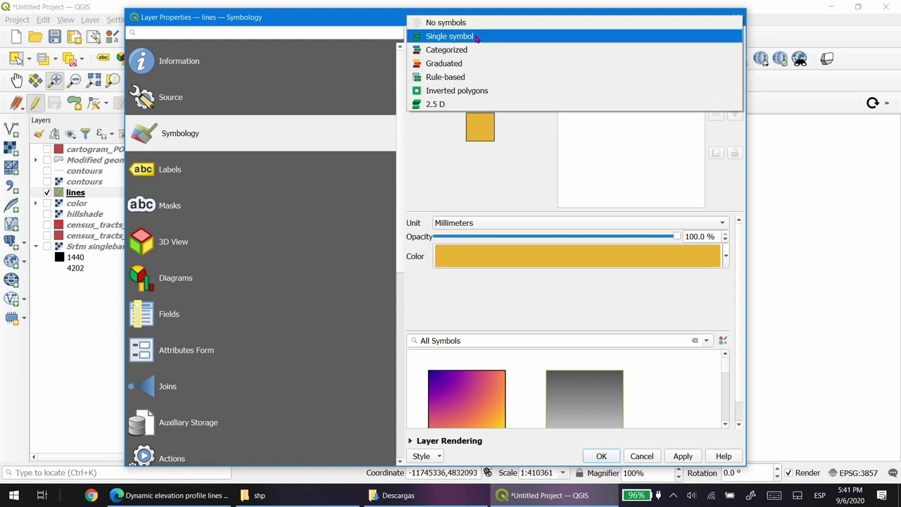
left_click(491, 91)
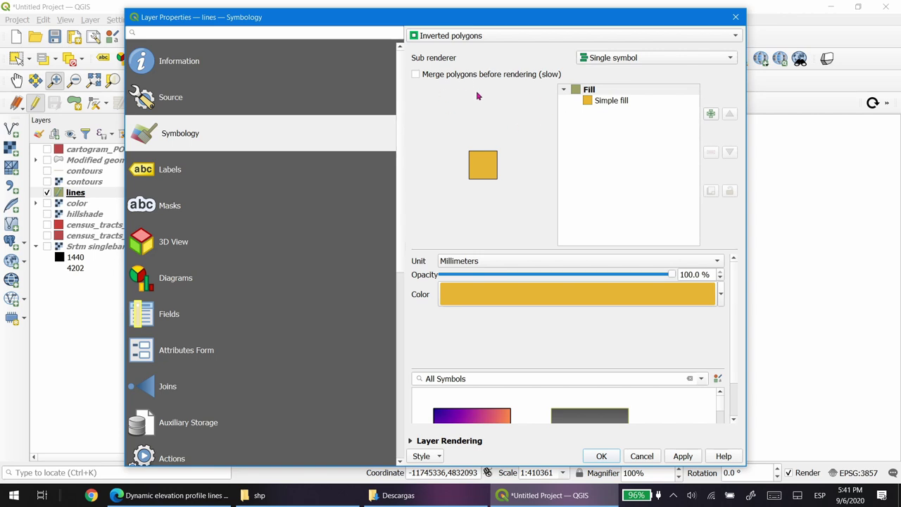
Change the simple fill's symbol layer type to Geometry generator and clear the default $geometry expression in the expression editor
left_click(614, 102)
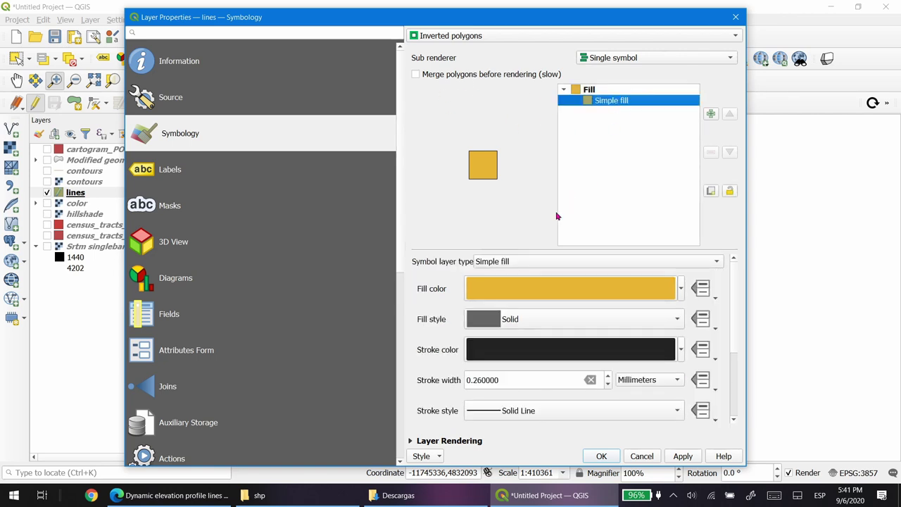
left_click(541, 261)
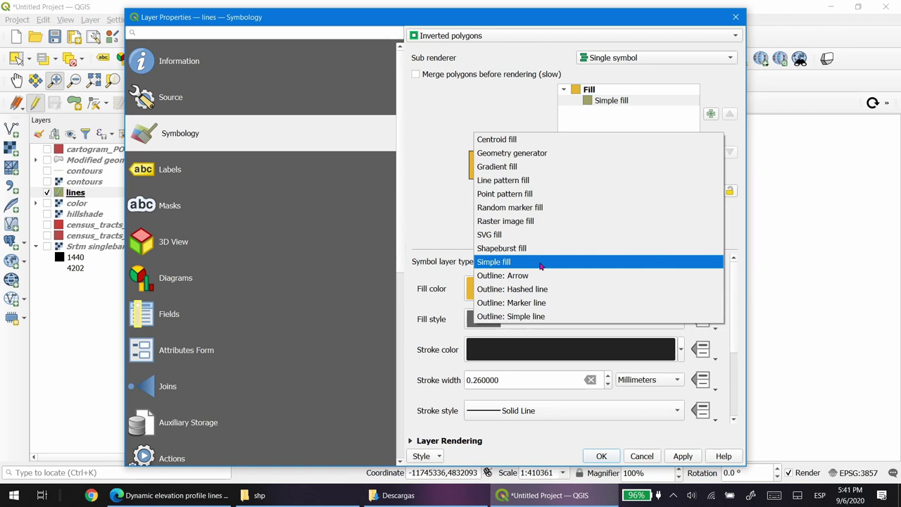
left_click(550, 156)
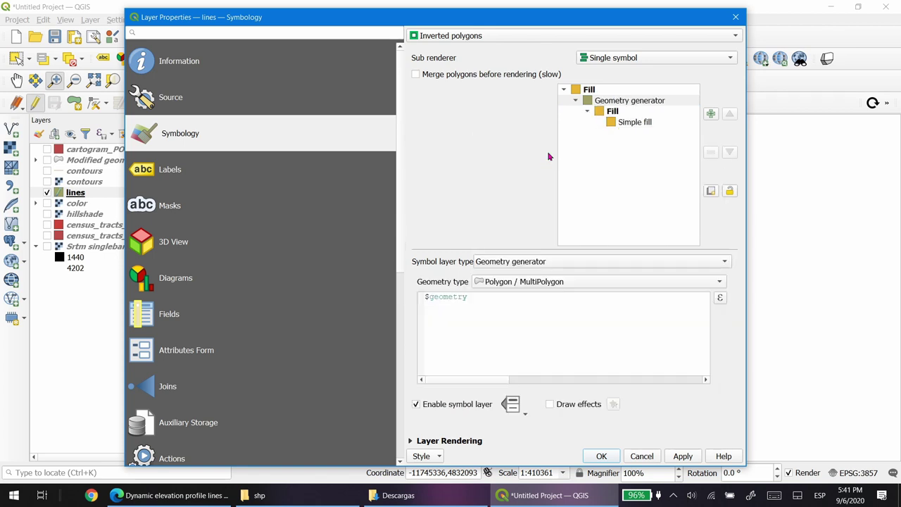
left_click(720, 298)
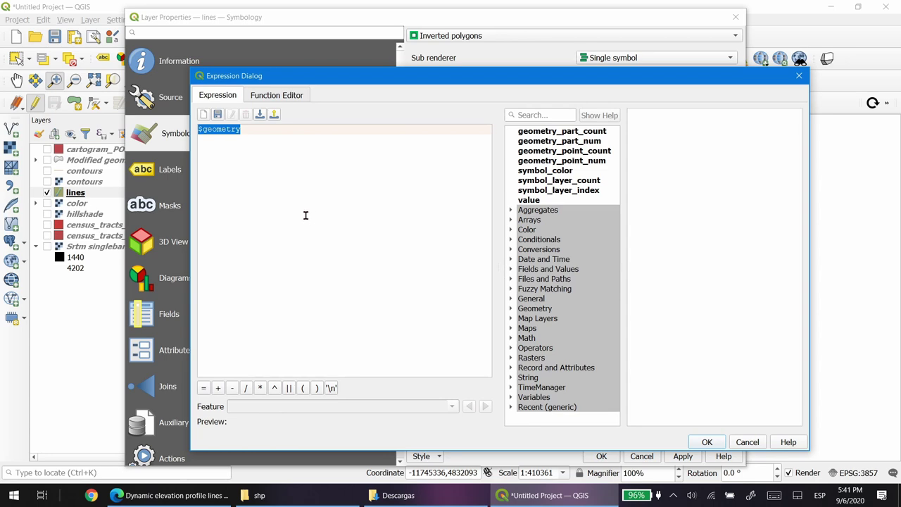
key("Delete")
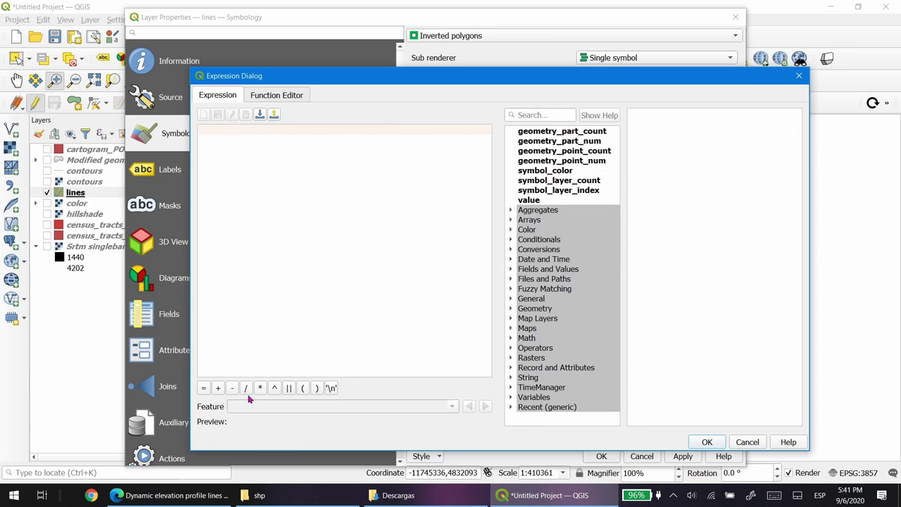
Switch to the browser article on dynamic elevation profile lines and copy the whole expression, from the UPPER CASE comment to the closing wee comment
left_click(209, 492)
scroll(686, 183, "down", 15)
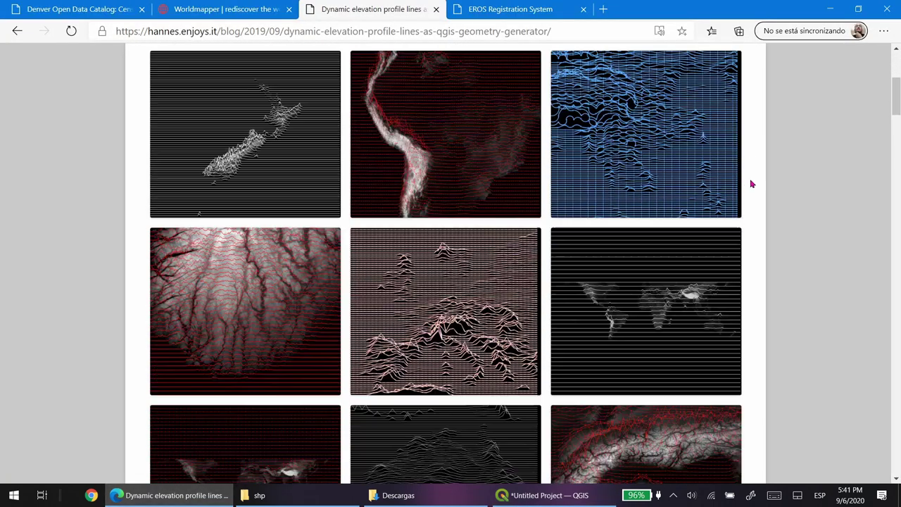
scroll(409, 235, "up", 2)
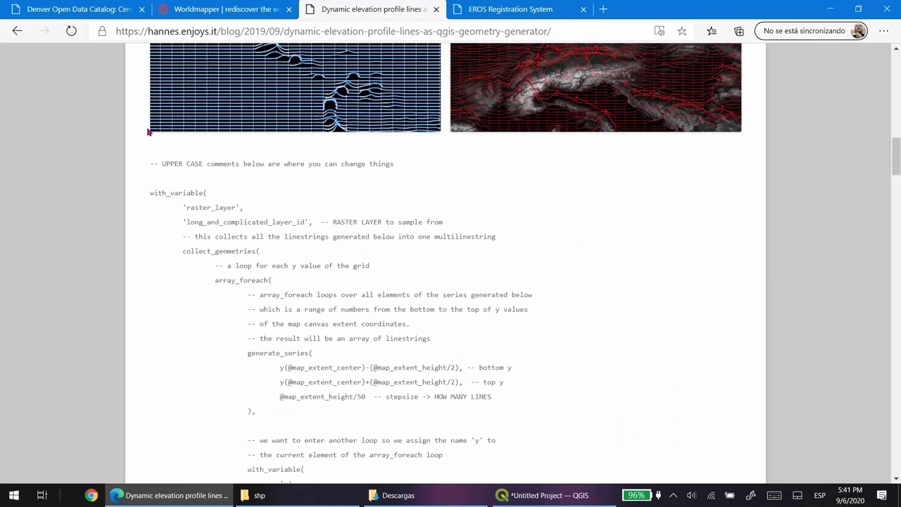
left_click_drag(150, 164, 190, 297)
scroll(542, 274, "down", 10)
scroll(528, 258, "down", 3)
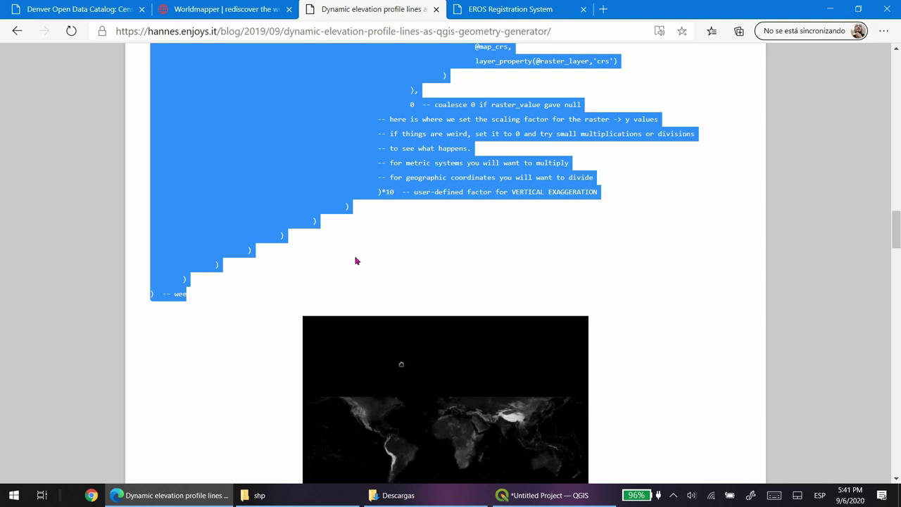
right_click(278, 118)
left_click(320, 129)
Return to QGIS and paste the copied elevation profile expression into the empty expression editor
key("alt+Tab")
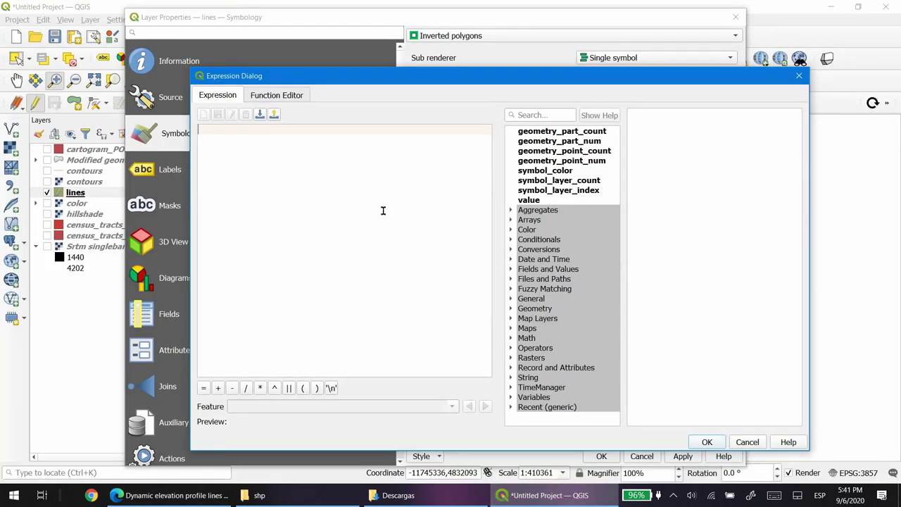
right_click(246, 147)
left_click(289, 211)
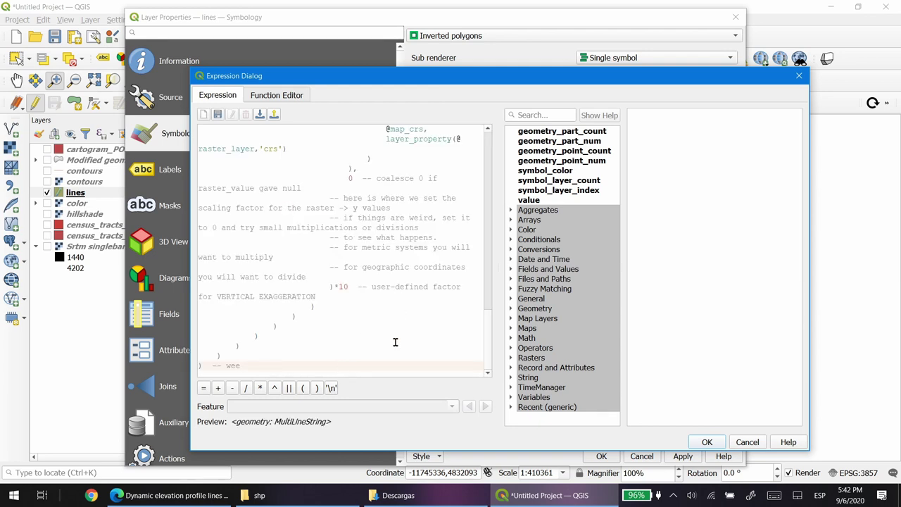
Replace 'long_and_complicated_layer_id' in the expression with the layer ID of the color raster and accept the expression
left_click_drag(489, 342, 489, 151)
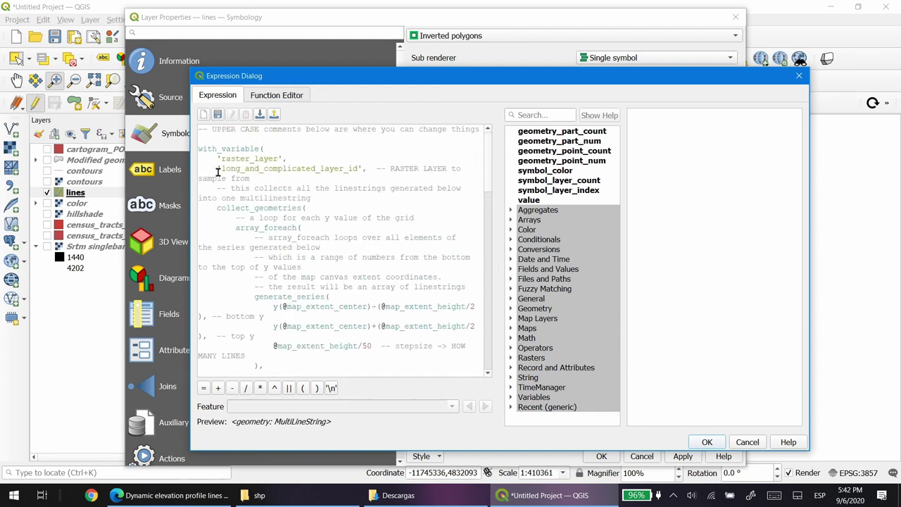
left_click_drag(217, 169, 364, 169)
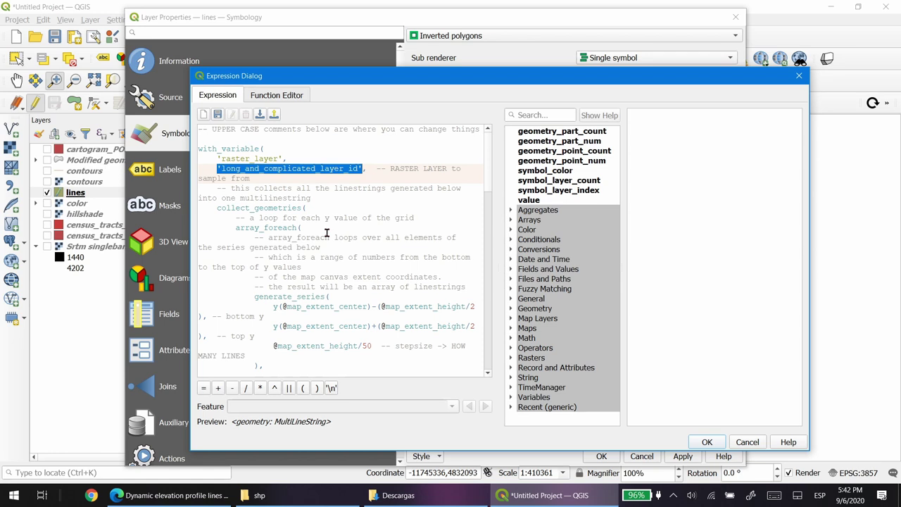
key("BackSpace")
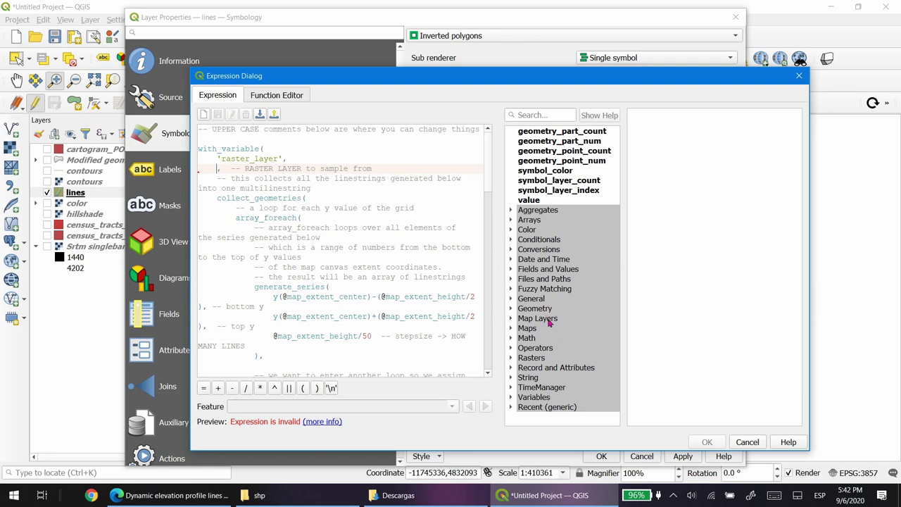
left_click(511, 319)
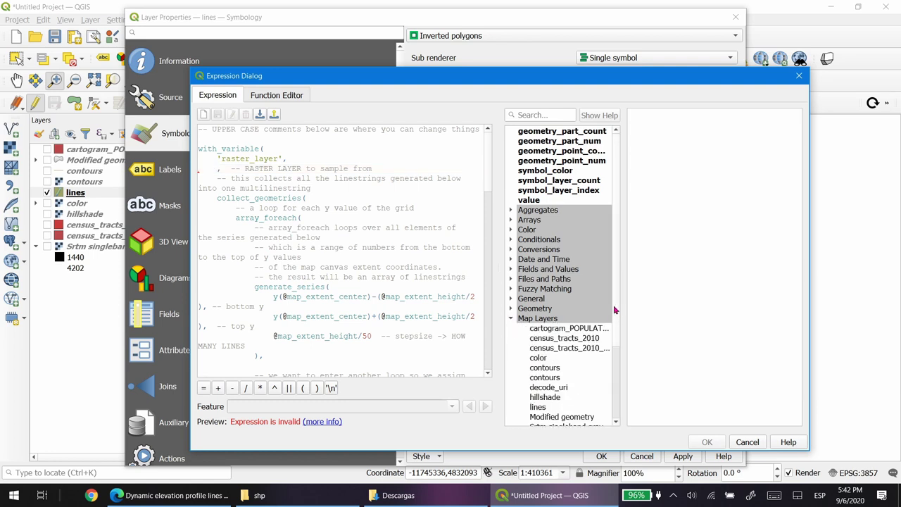
left_click_drag(616, 310, 616, 348)
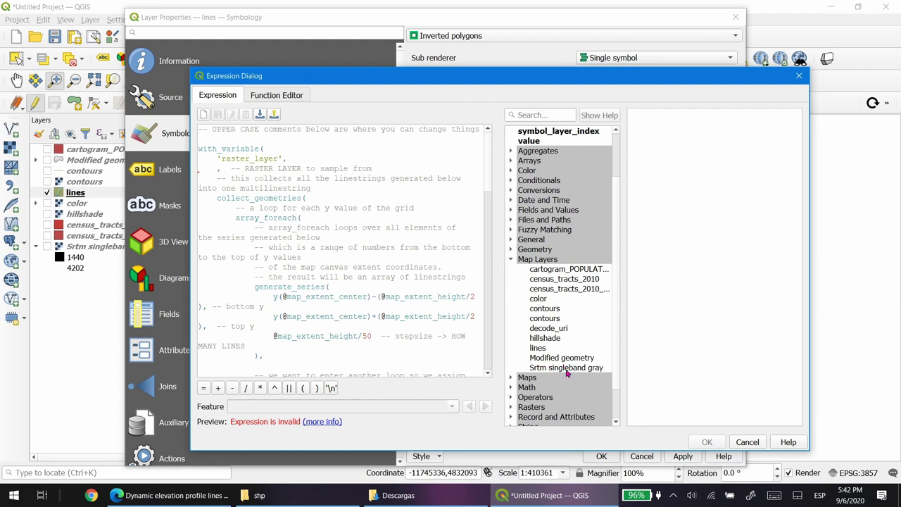
double_click(543, 301)
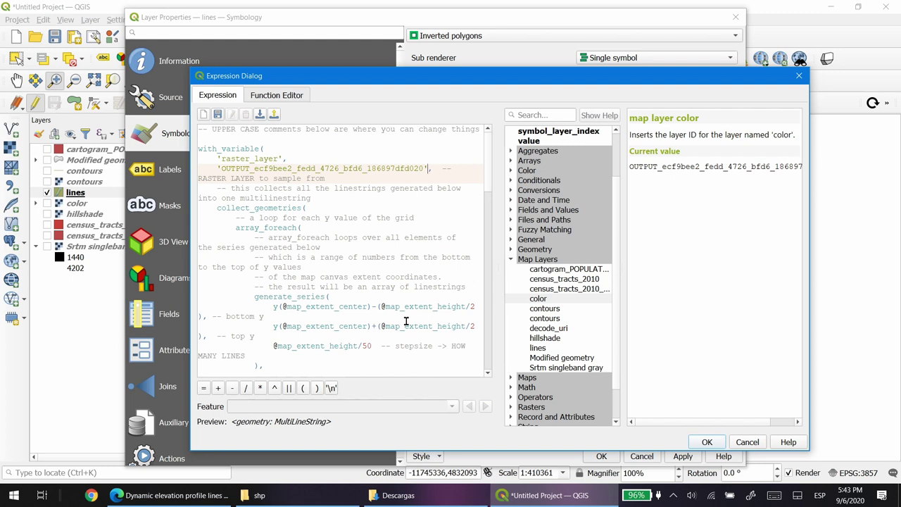
left_click(707, 442)
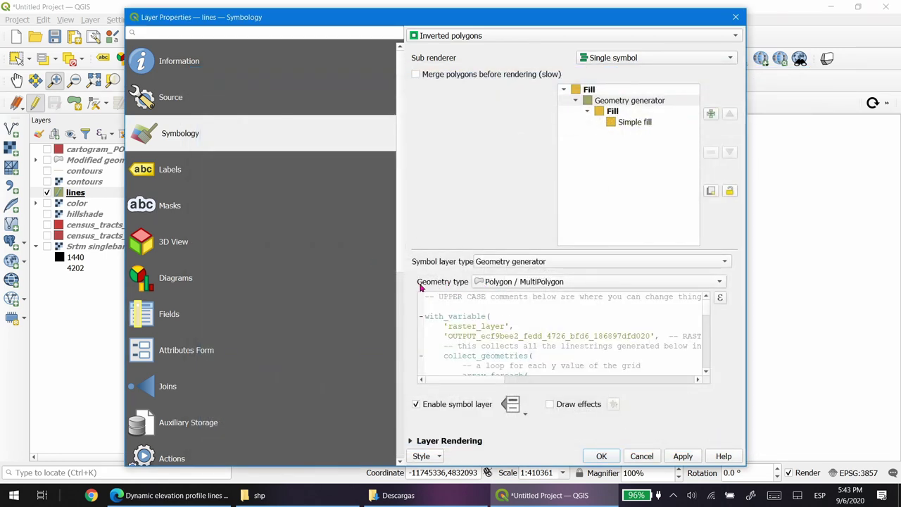
Set the generator's geometry type to LineString / MultiLineString and apply the symbology to the lines layer
left_click(551, 282)
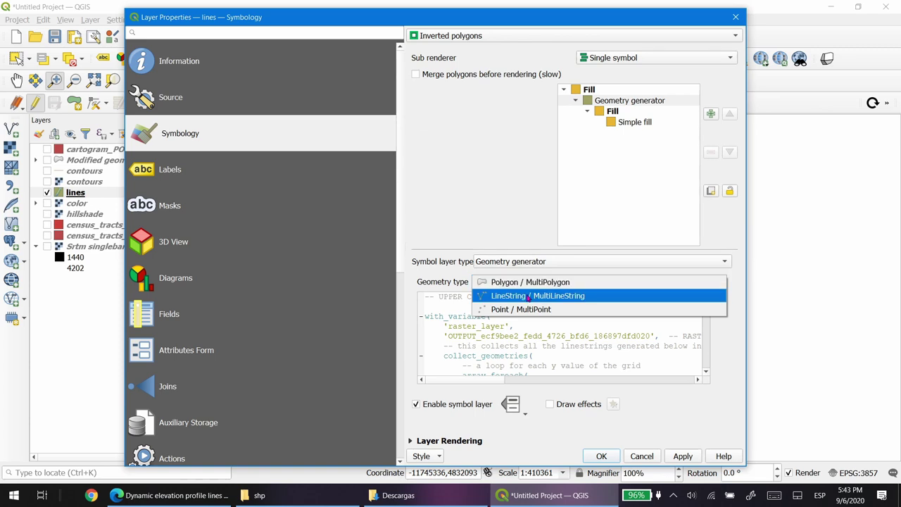
left_click(525, 296)
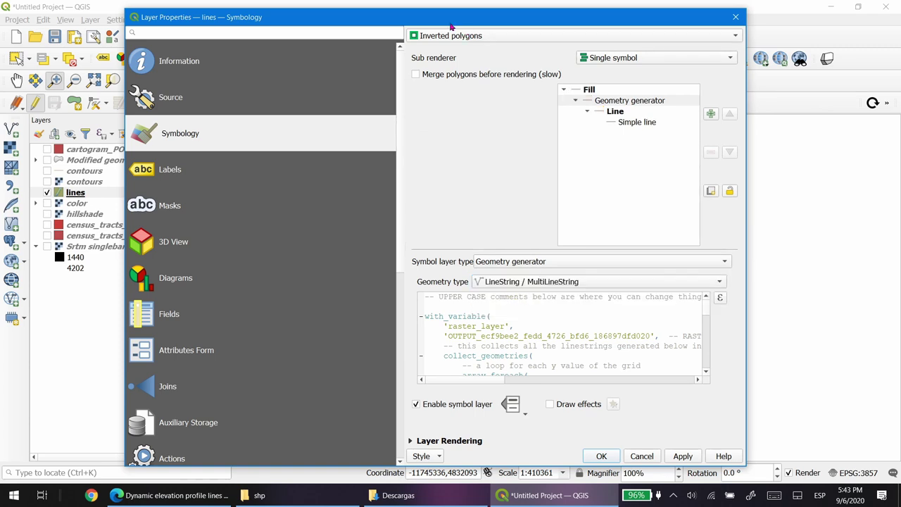
left_click_drag(451, 24, 662, 18)
left_click(813, 449)
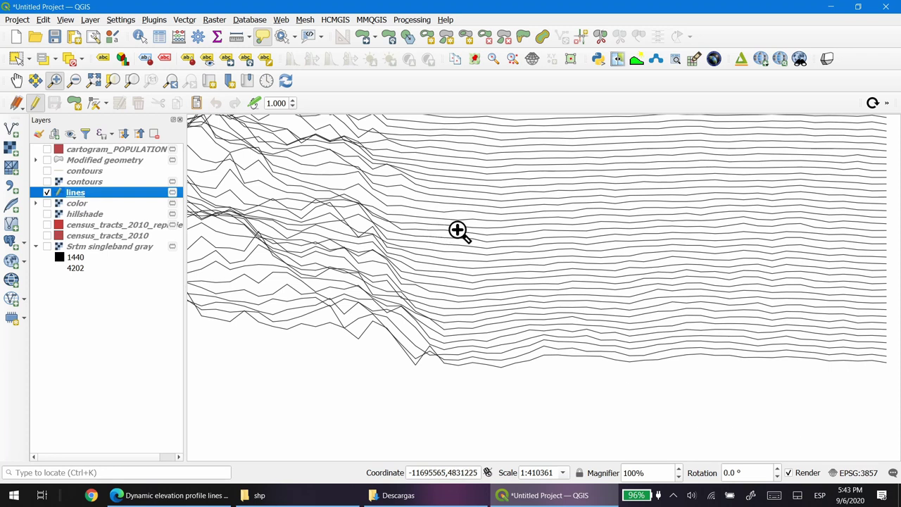
Examine the profile lines at several scales and positions, showing the color and hillshade layers beneath them for comparison
scroll(465, 223, "down", 1)
scroll(488, 221, "down", 1)
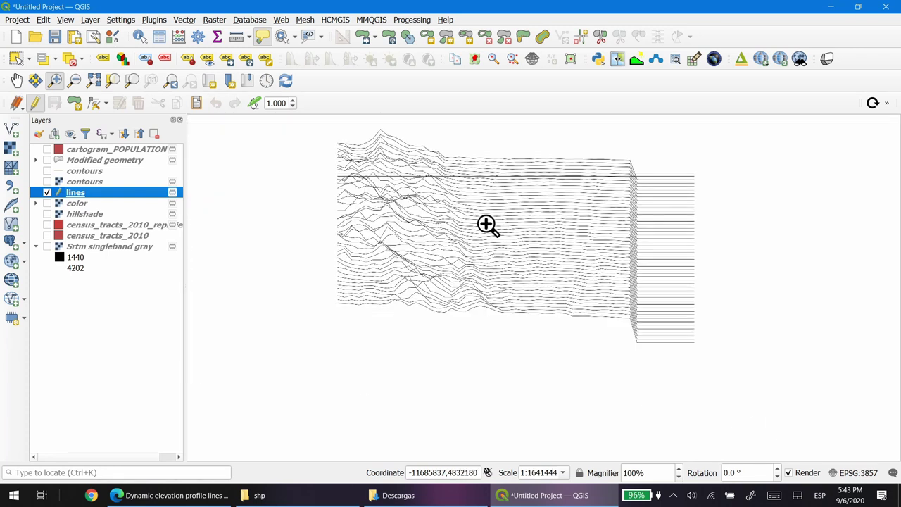
mouse_move(473, 245)
left_mouse_down()
mouse_move(475, 295)
mouse_move(465, 258)
left_mouse_up()
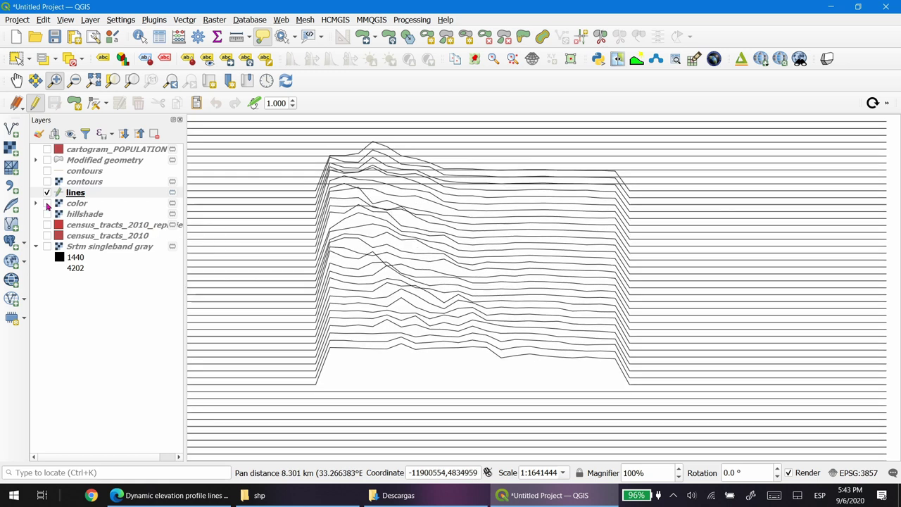
left_click(47, 204)
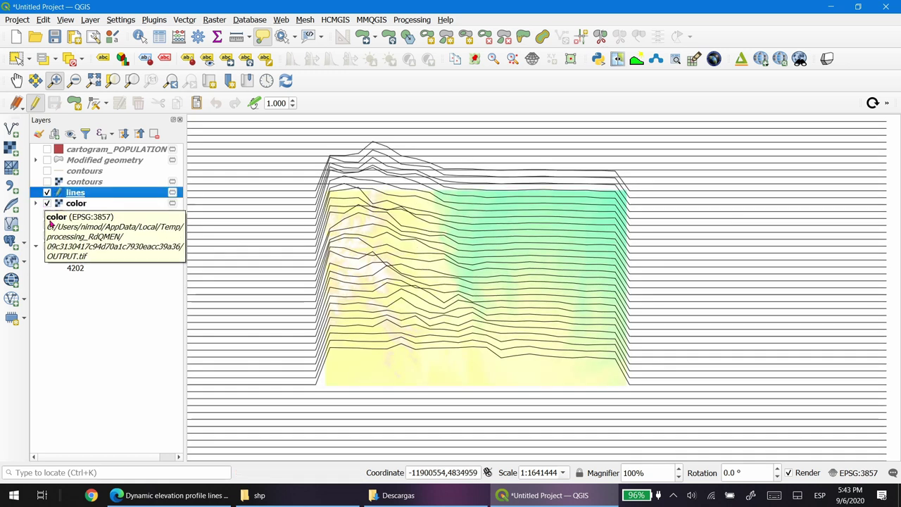
left_click(46, 214)
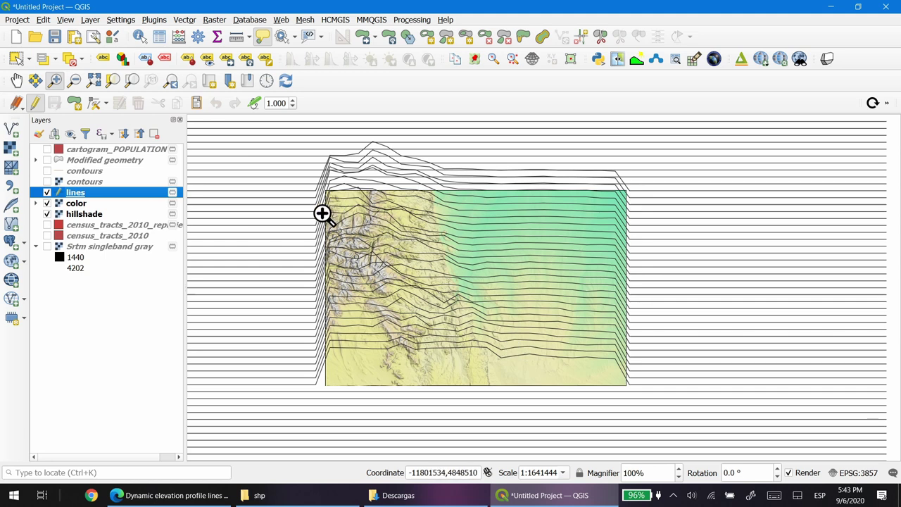
left_click_drag(324, 213, 501, 291)
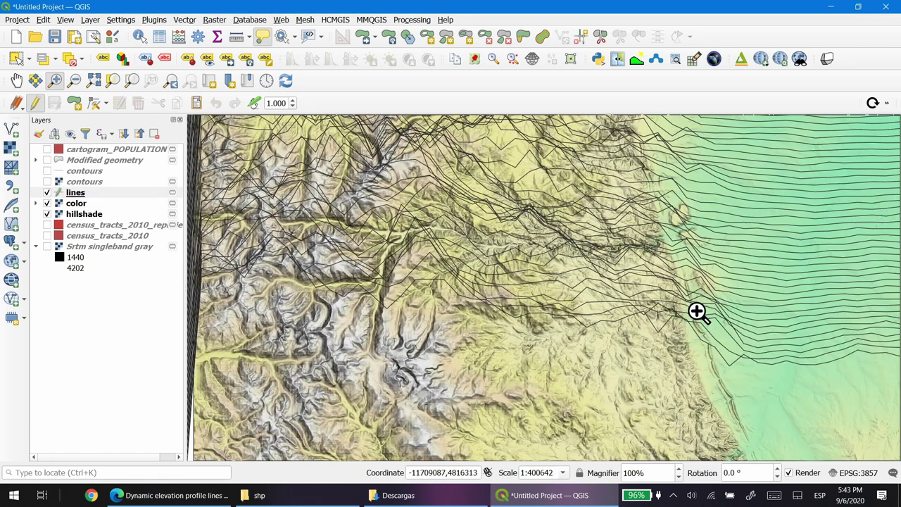
left_click_drag(626, 271, 570, 382)
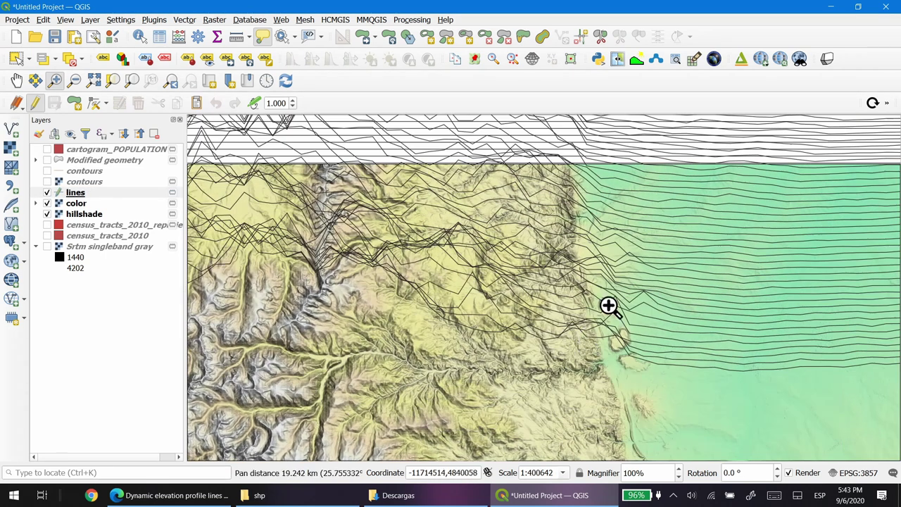
scroll(619, 299, "down", 1)
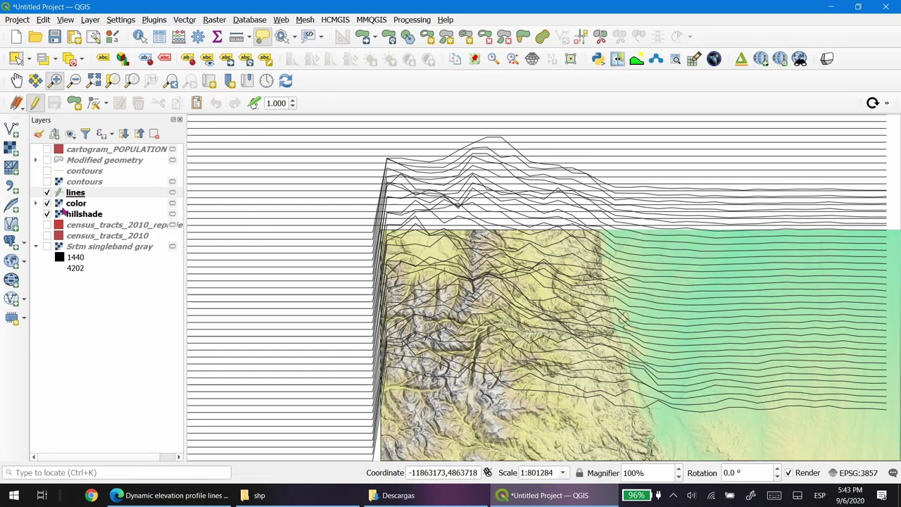
Hide the hillshade and color layers, leaving only the lines layer shown on the map
left_click(46, 214)
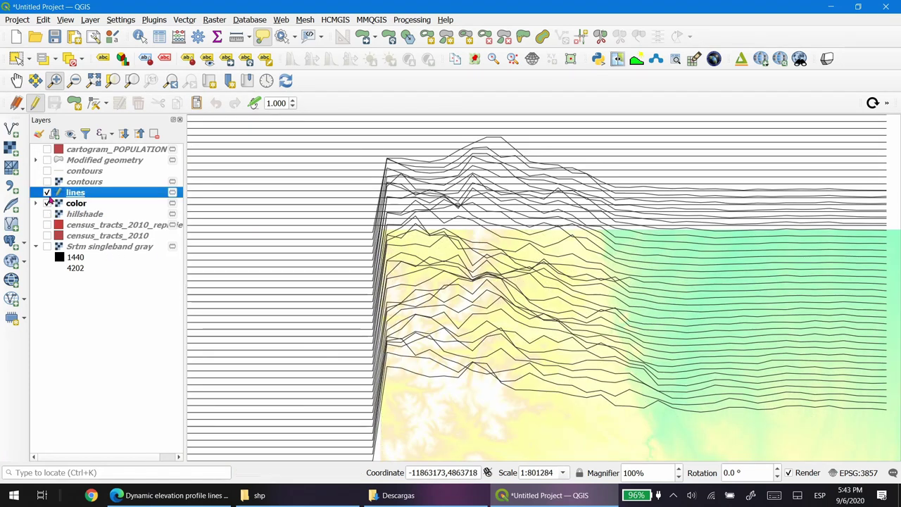
left_click(47, 192)
left_click(47, 192)
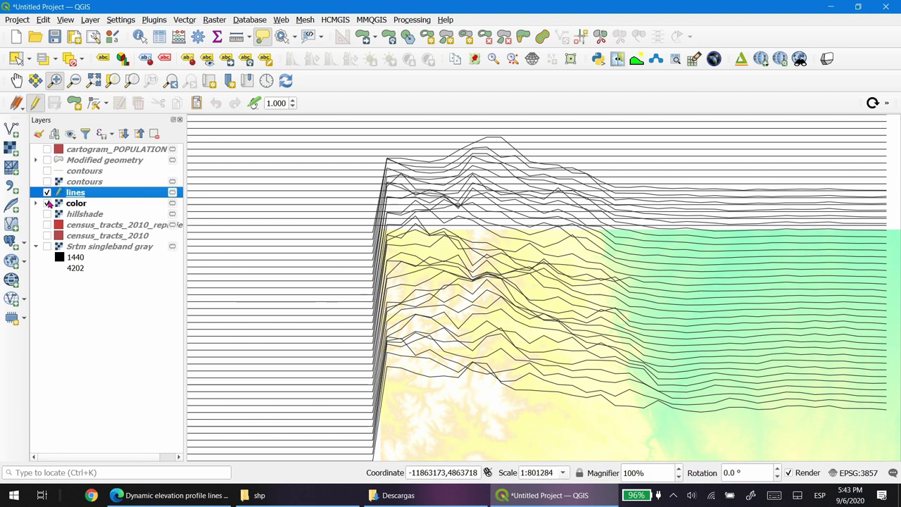
left_click(47, 203)
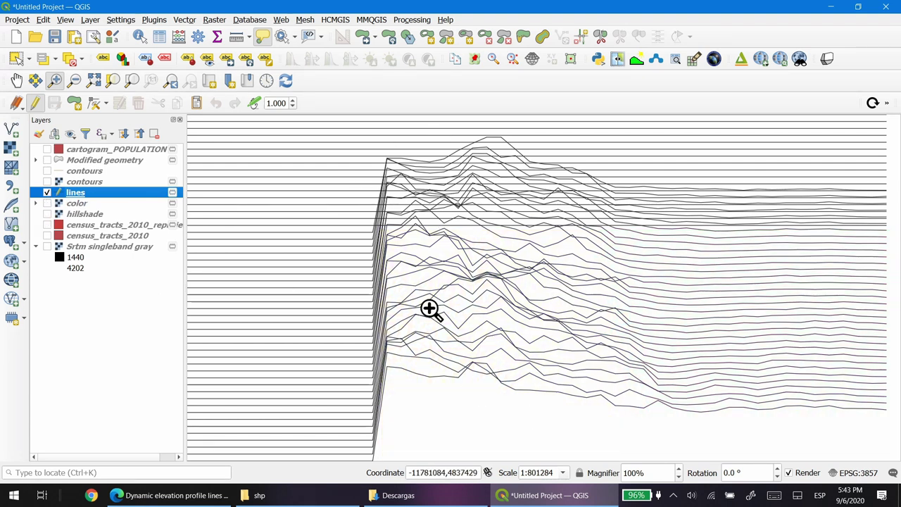
right_click(96, 193)
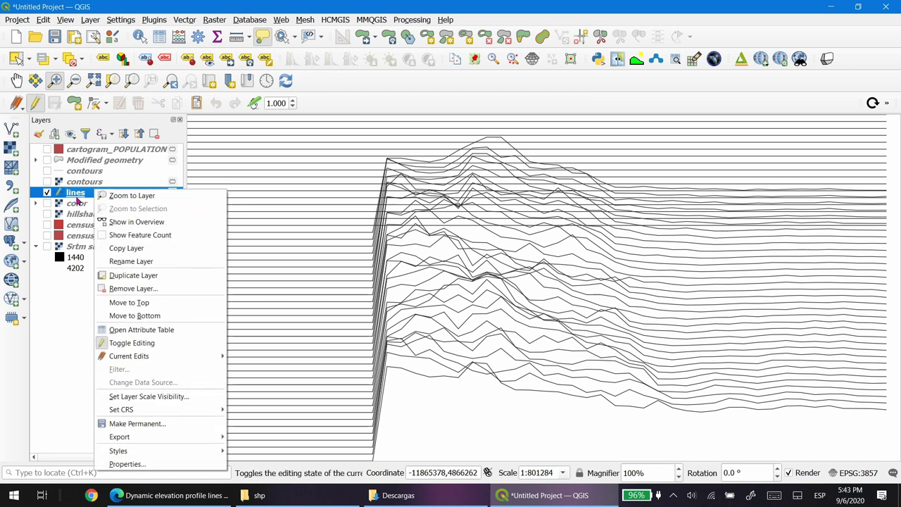
left_click(33, 140)
left_click(38, 134)
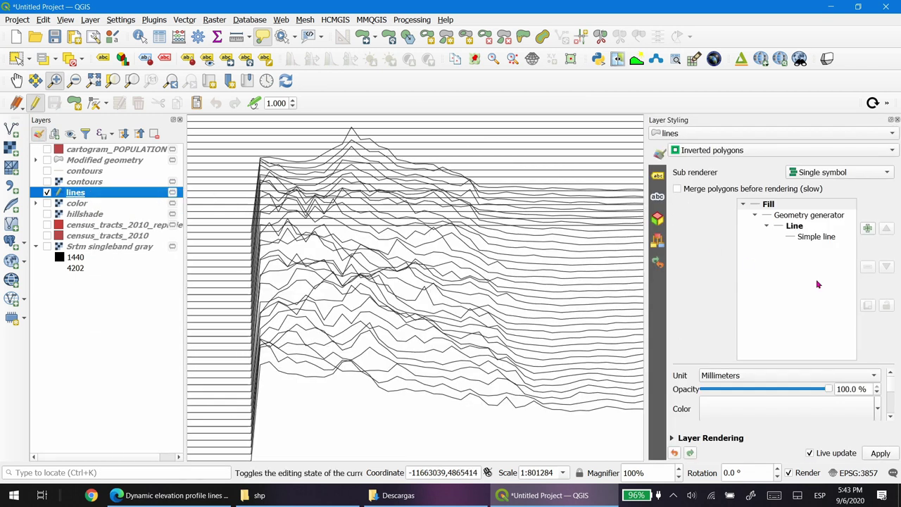
left_click(802, 217)
scroll(896, 386, "down", 2)
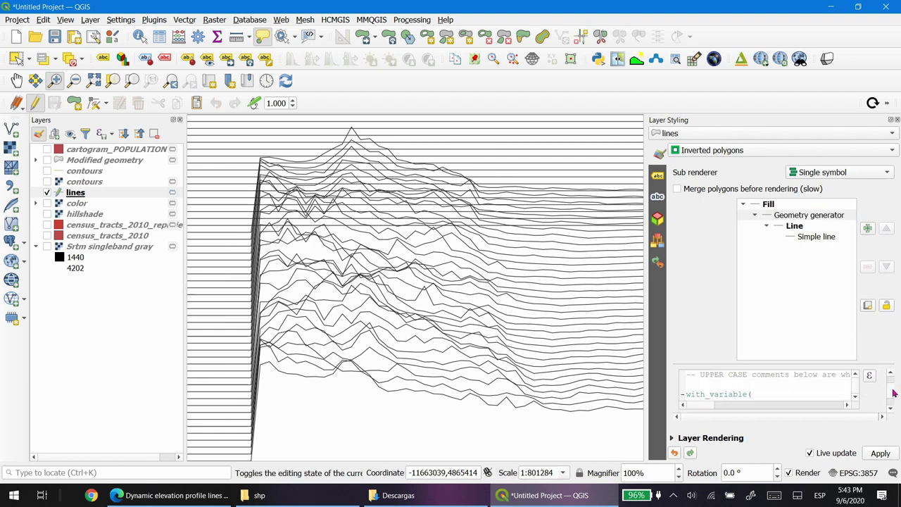
left_click(869, 376)
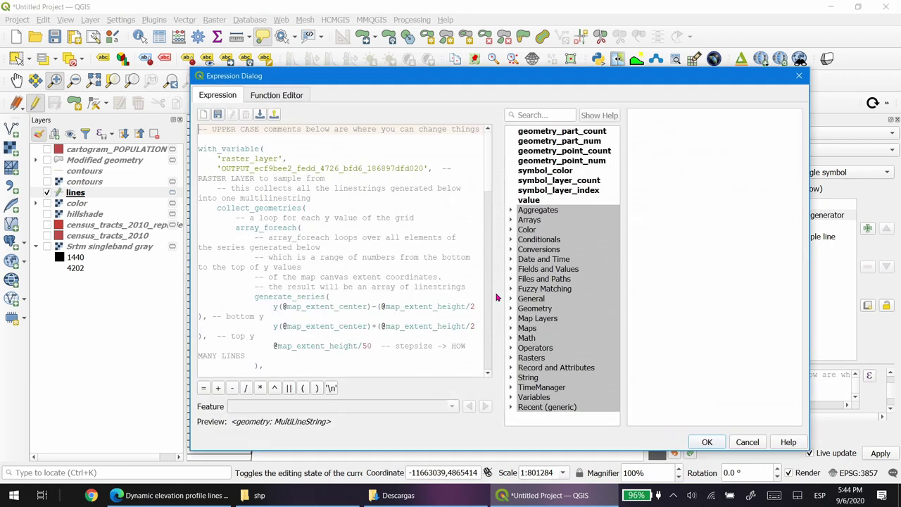
left_click_drag(484, 162, 486, 183)
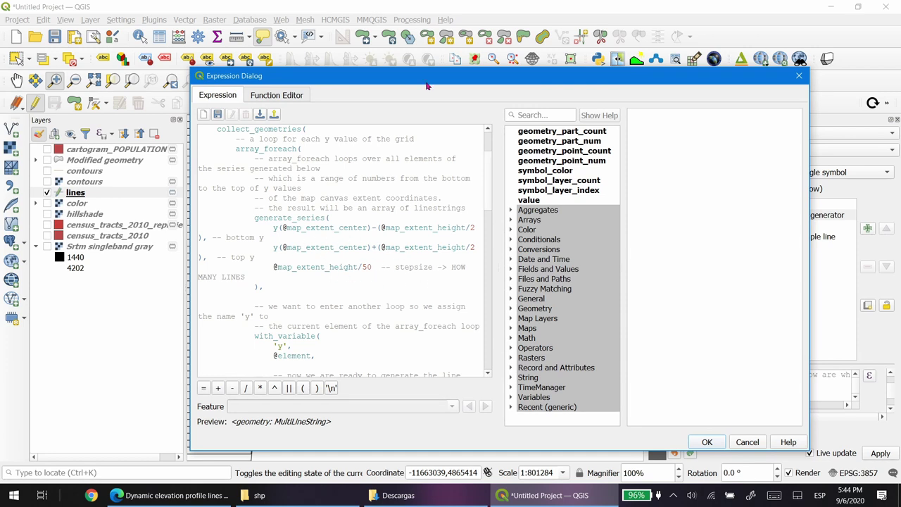
left_click_drag(426, 85, 688, 46)
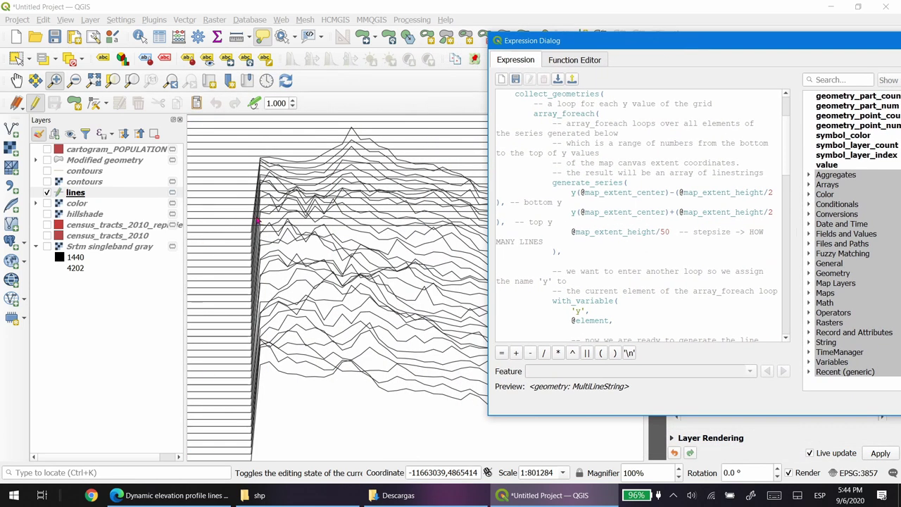
double_click(664, 231)
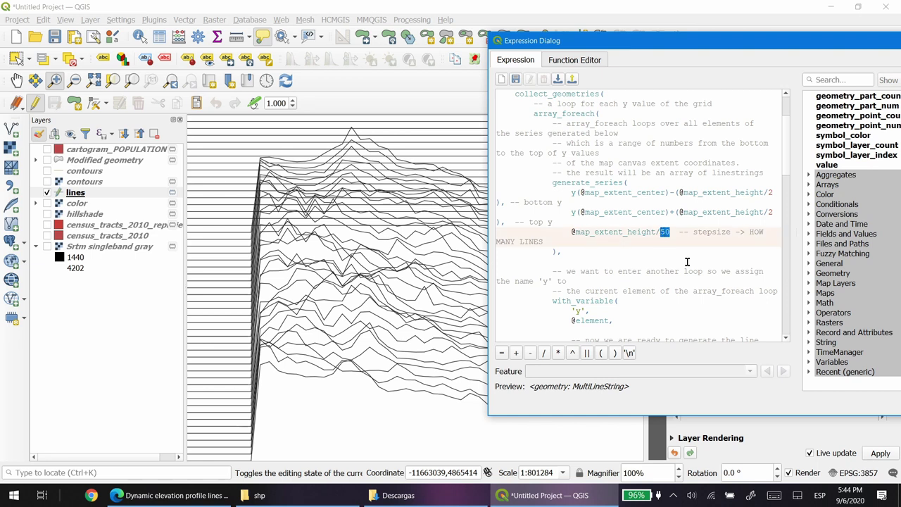
type("100")
left_click_drag(787, 155, 787, 198)
left_click_drag(553, 301, 670, 300)
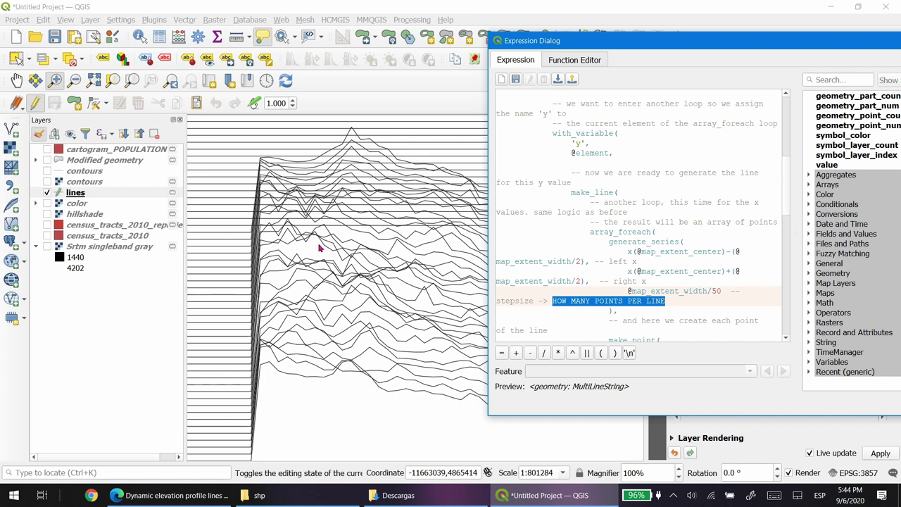
left_click(718, 290)
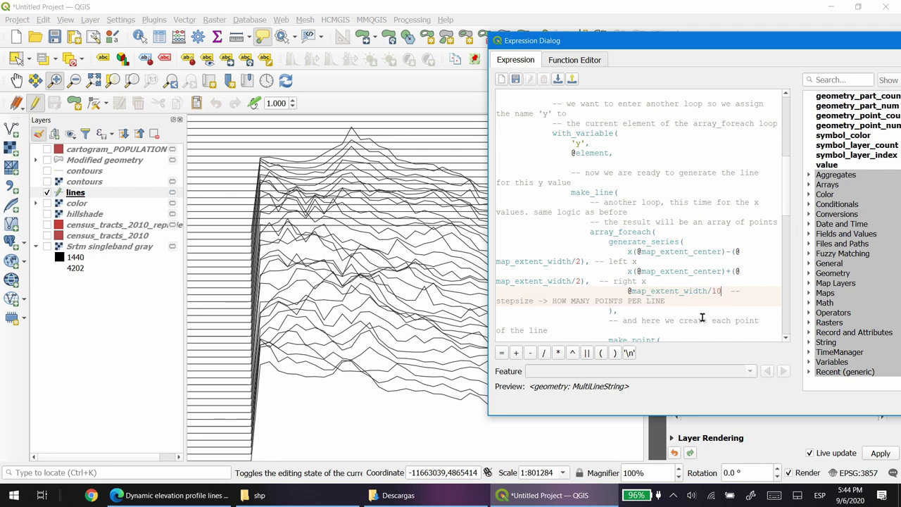
left_click_drag(751, 51, 572, 47)
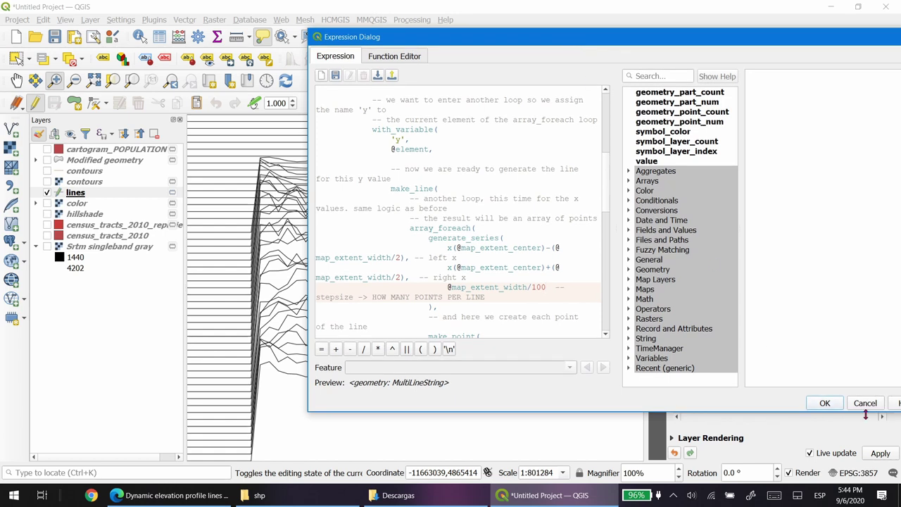
left_click_drag(765, 42, 613, 44)
left_click(673, 403)
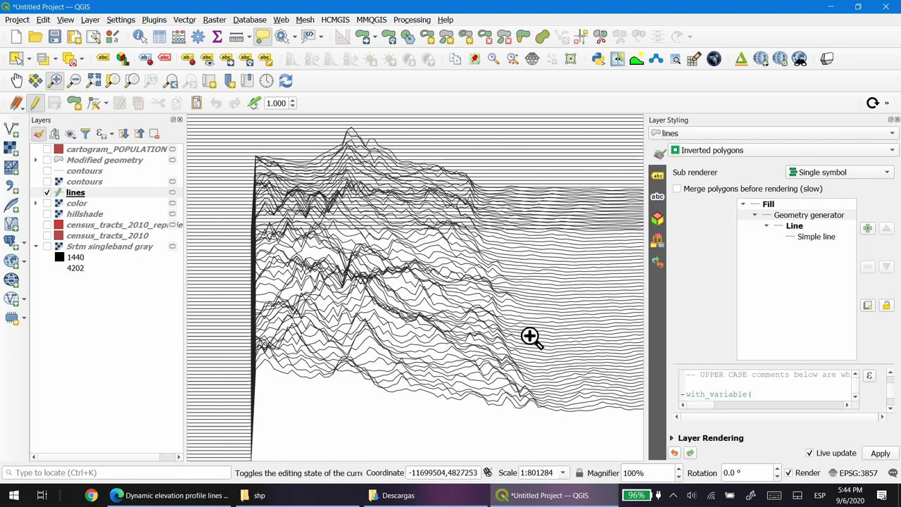
Wrap the lines layer's whole geometry generator expression in the smooth function and accept it
left_click_drag(551, 335, 467, 287)
scroll(435, 292, "down", 1)
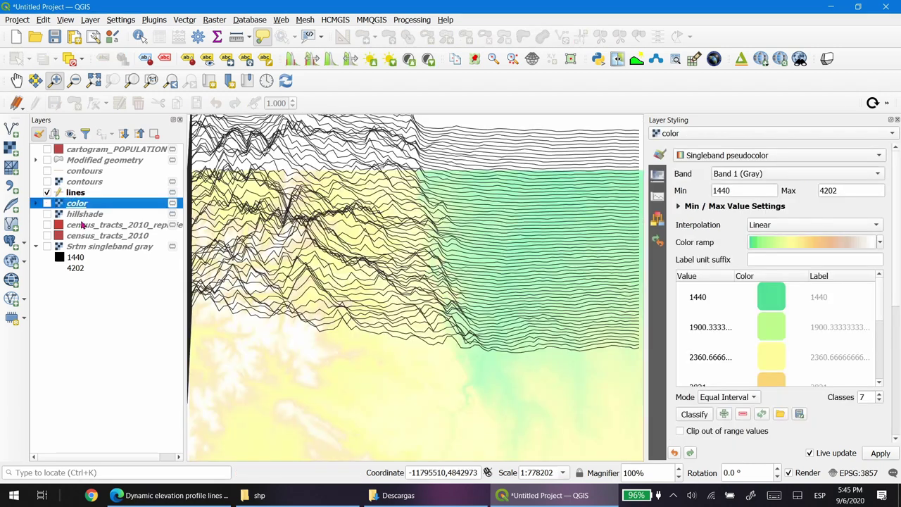
scroll(444, 250, "down", 1)
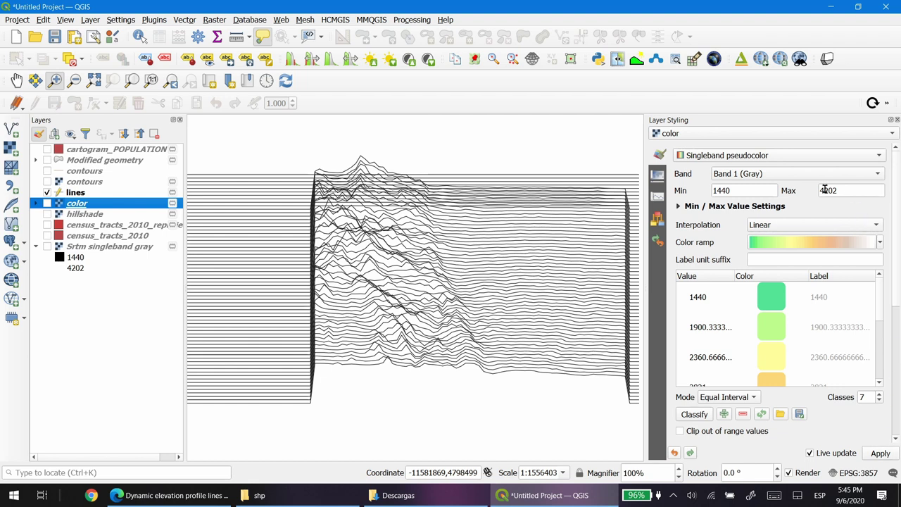
left_click(75, 193)
mouse_move(891, 386)
left_mouse_down()
mouse_move(889, 400)
mouse_move(890, 381)
mouse_move(887, 393)
left_mouse_up()
left_click(809, 216)
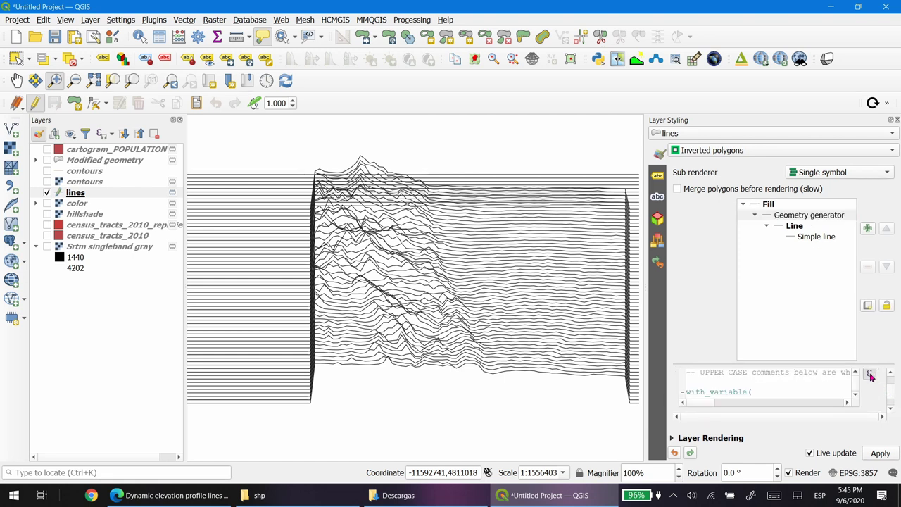
left_click(869, 373)
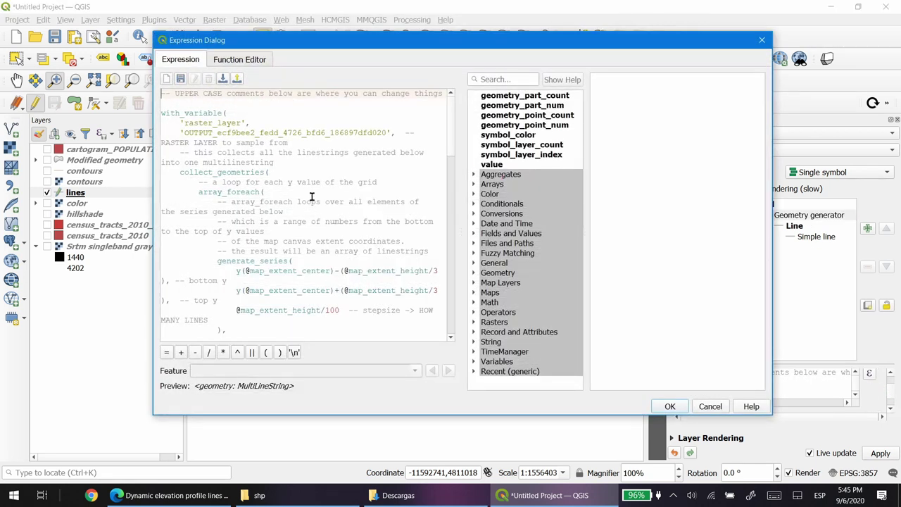
scroll(312, 196, "down", 10)
scroll(455, 274, "up", 10)
left_click(193, 103)
type("smooth(")
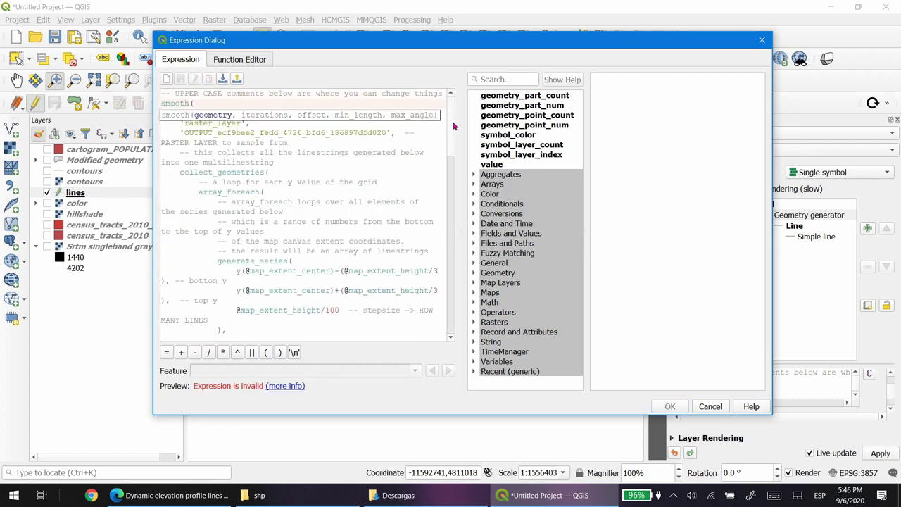
scroll(312, 211, "down", 10)
left_click(172, 330)
key("Escape")
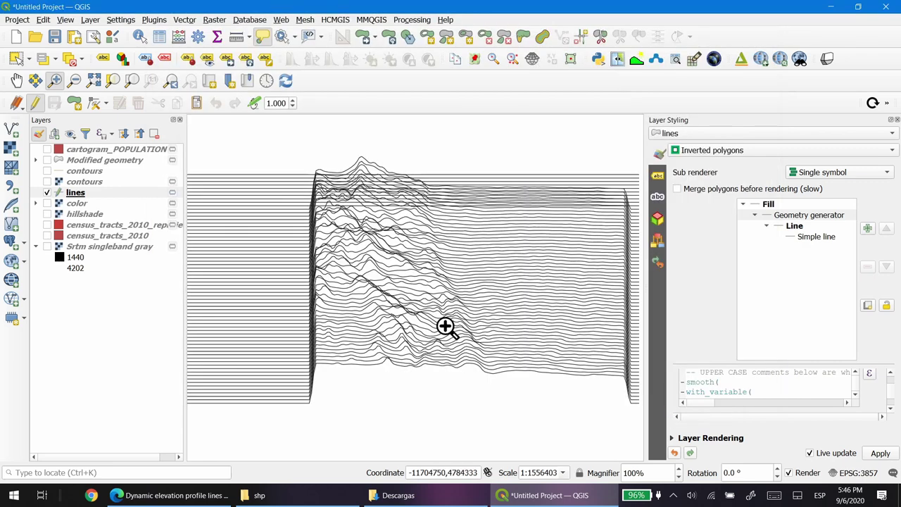
Change the generated line's symbol layer type from Simple line to Arrow and zoom in on the profile lines
scroll(486, 348, "up", 2)
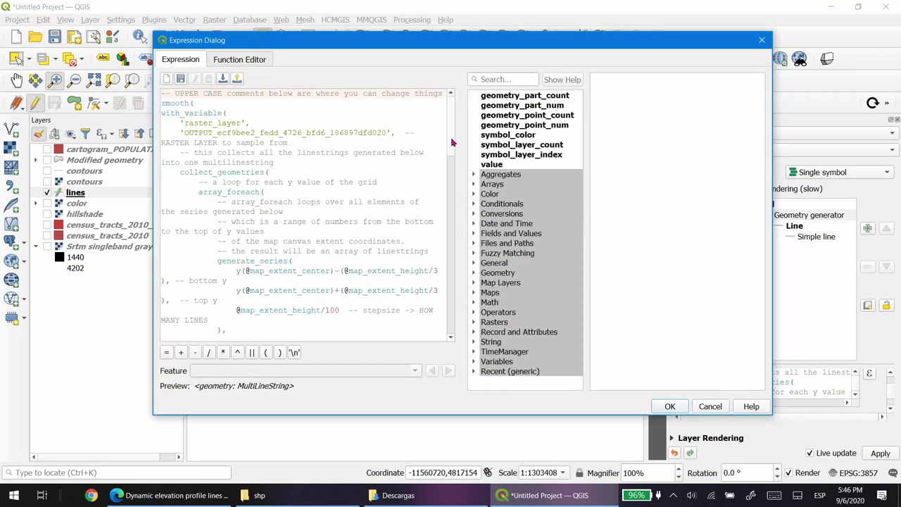
left_click(816, 237)
scroll(787, 380, "up", 2)
left_click(787, 373)
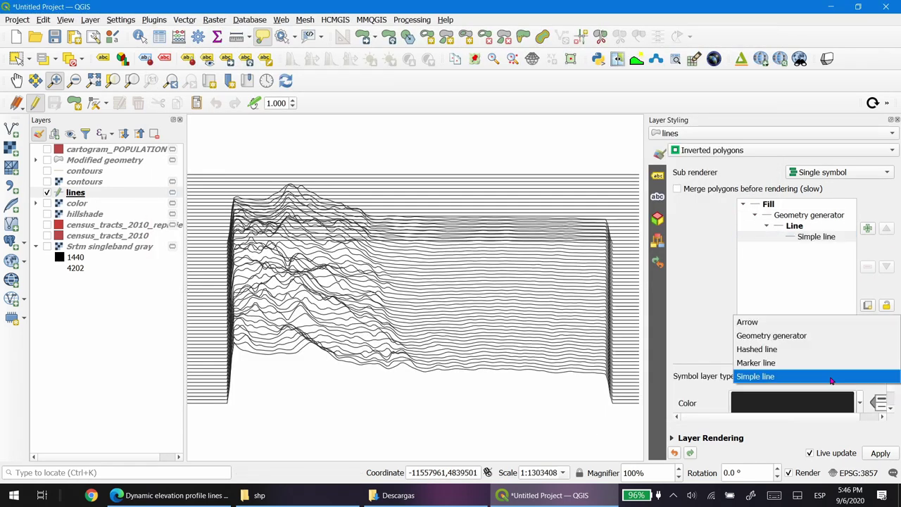
left_click(766, 324)
left_click(518, 386)
Reduce the arrow symbol's width and head dimensions so that it draws as thin plain lines
scroll(775, 316, "down", 5)
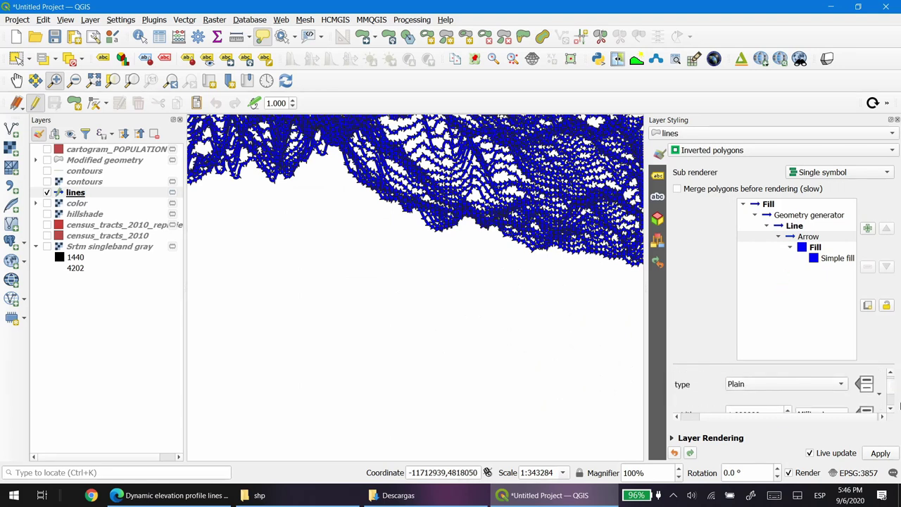
scroll(787, 380, "down", 4)
scroll(787, 412, "down", 2)
scroll(787, 414, "down", 3)
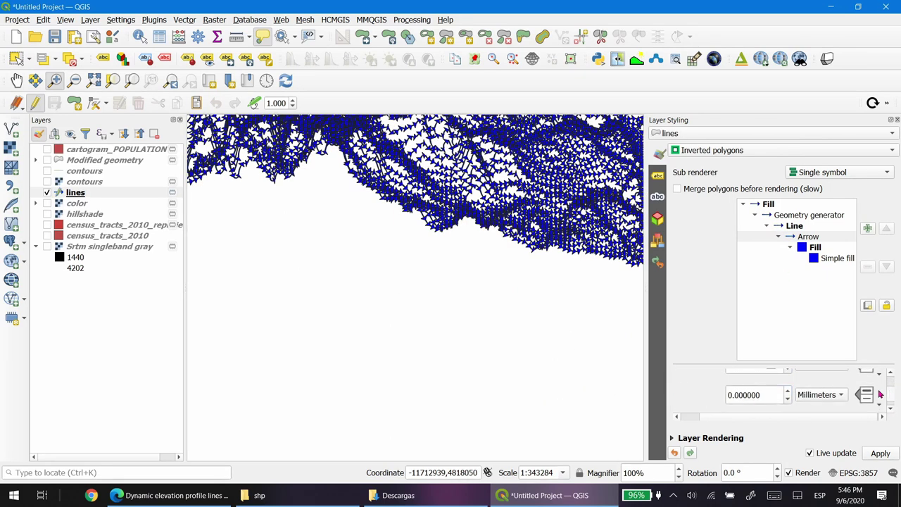
scroll(789, 374, "down", 5)
Give the arrow's simple fill a golden-yellow color and a stroke width of 0.06 mm
left_click(837, 257)
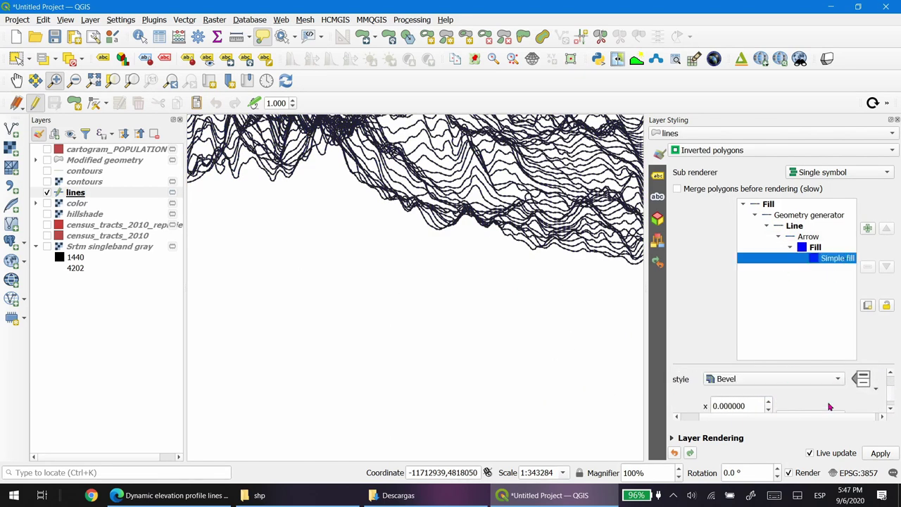
left_click(835, 374)
left_click(718, 255)
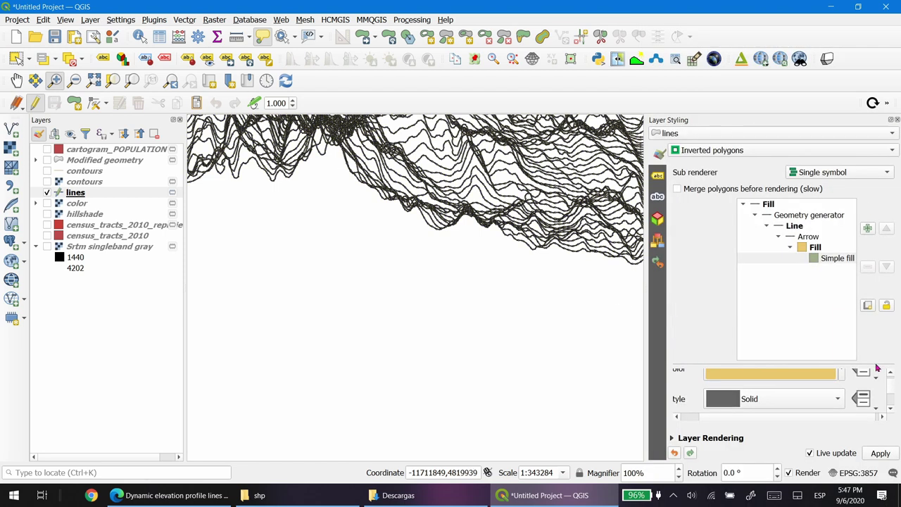
scroll(884, 380, "down", 3)
left_click(790, 395)
scroll(398, 243, "down", 1)
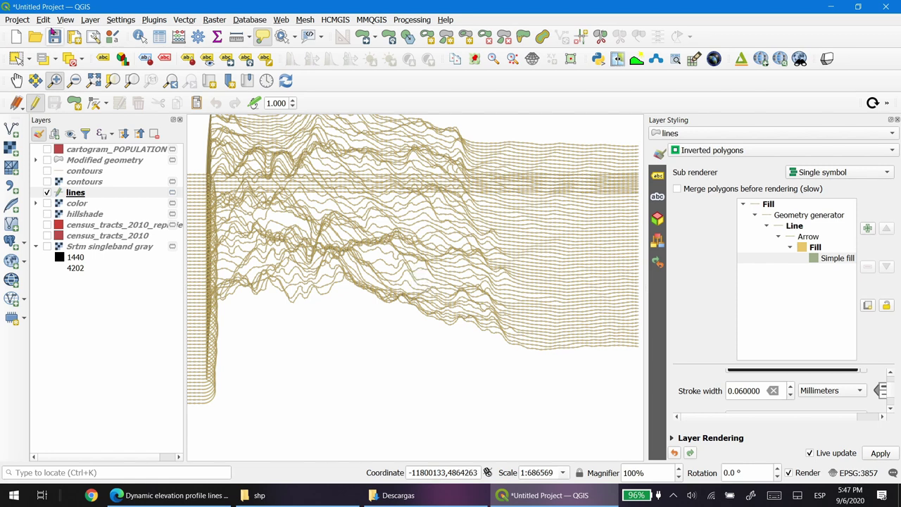
Show the color layer beneath the golden profile lines across the full raster extent
scroll(475, 296, "down", 2)
scroll(345, 281, "up", 1)
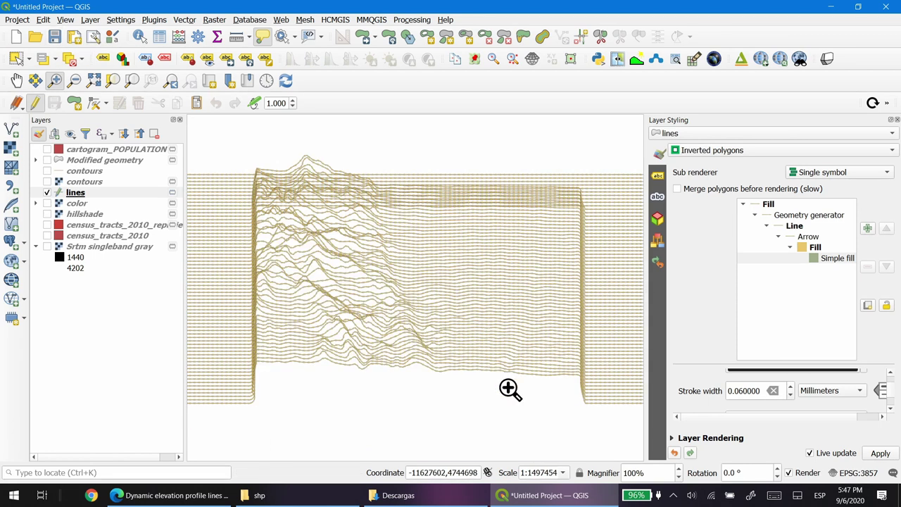
left_click(46, 204)
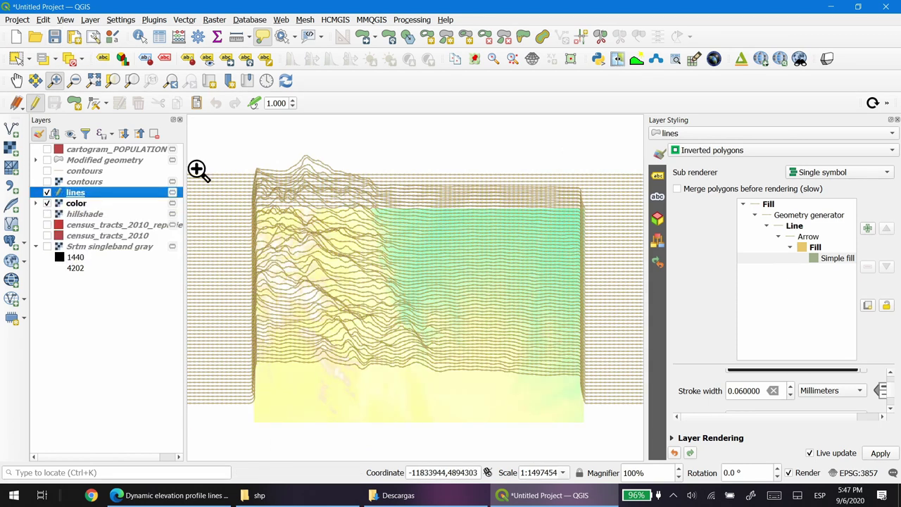
double_click(75, 193)
left_click(559, 97)
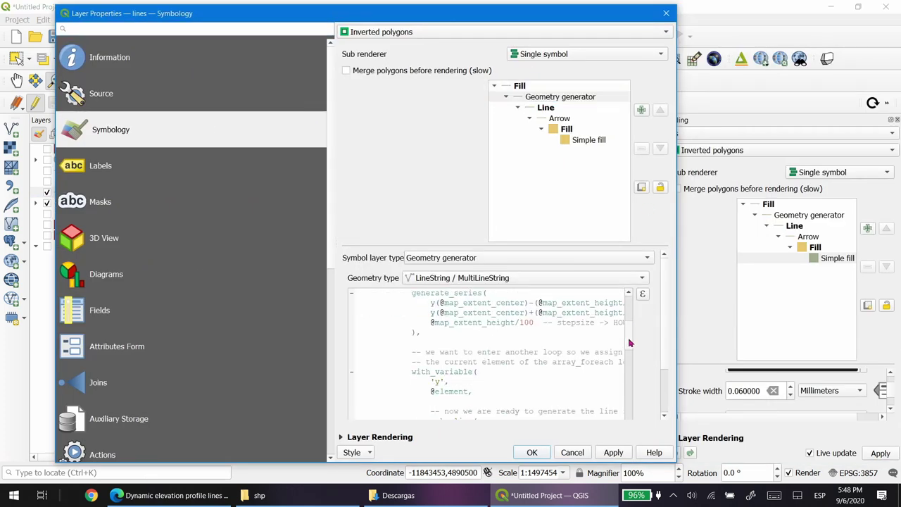
scroll(619, 338, "up", 2)
left_click_drag(677, 353, 828, 353)
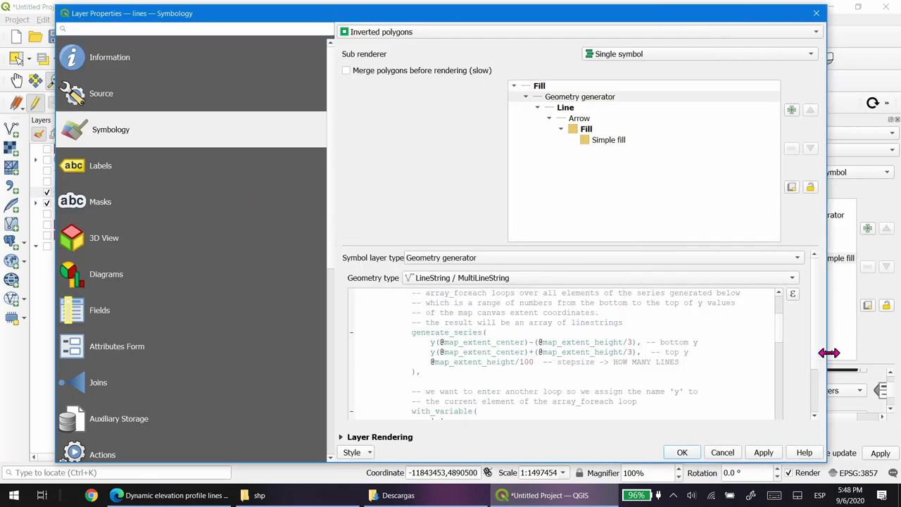
left_click(633, 343)
left_click_drag(464, 17, 496, 79)
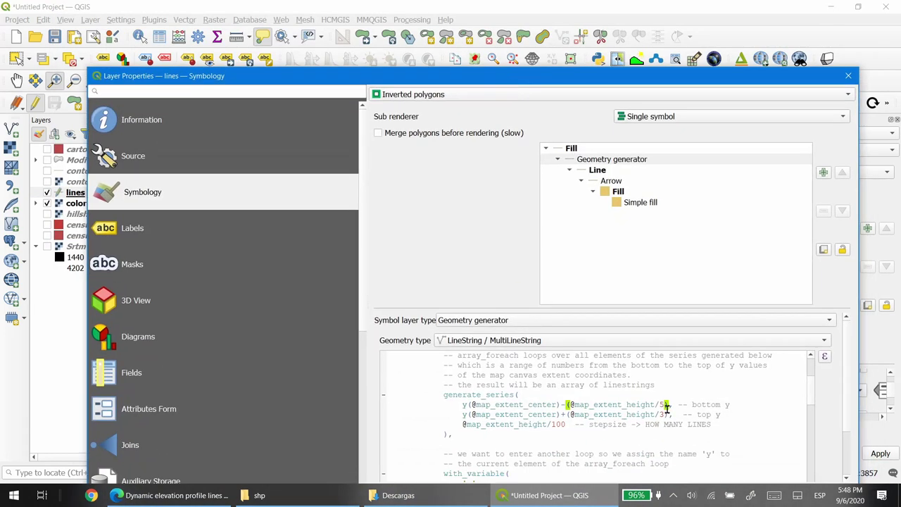
double_click(856, 70)
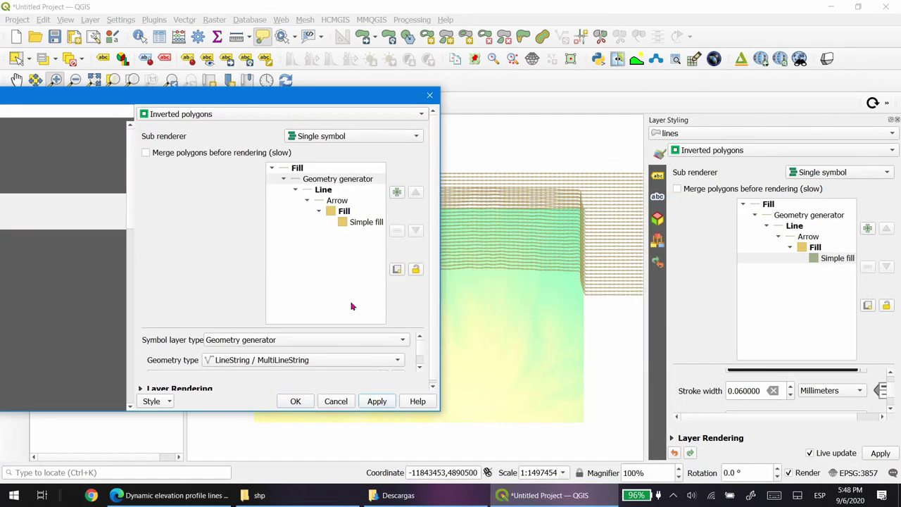
left_click_drag(439, 410, 476, 457)
Set the bottom y offset's divisor to 5 and the top y offset's divisor to 2, applying the changes
left_click_drag(408, 404, 324, 404)
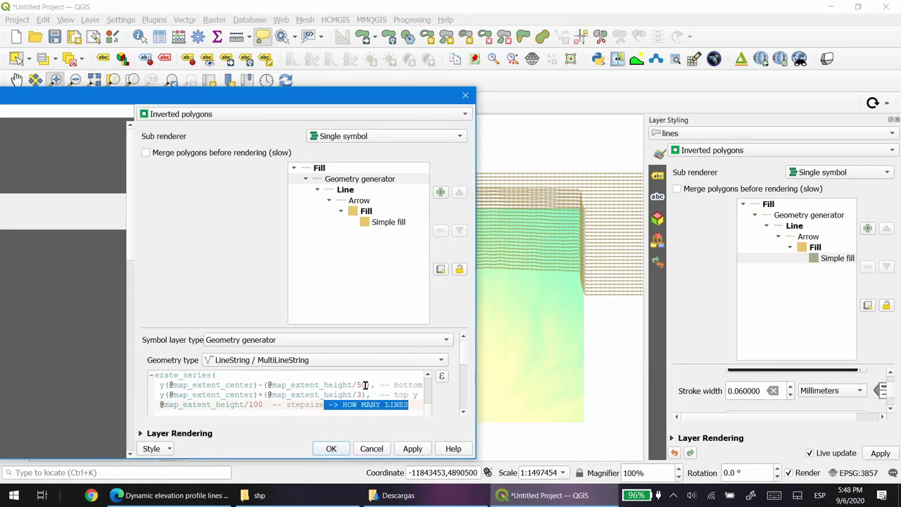
left_click(365, 385)
key("BackSpace")
left_click(413, 449)
left_click(363, 395)
key("BackSpace")
type("2")
left_click(413, 448)
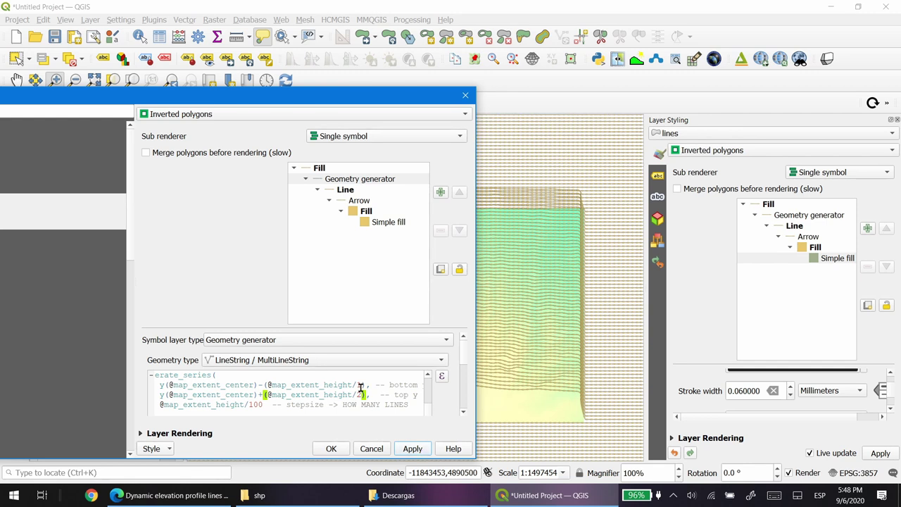
left_click(359, 385)
type("0.")
left_click(411, 448)
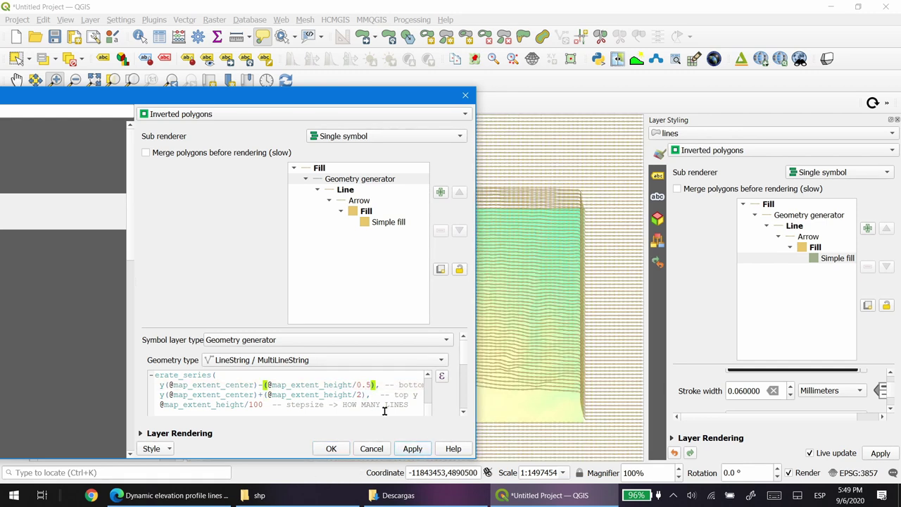
left_click(366, 394)
left_click(411, 449)
key("Return")
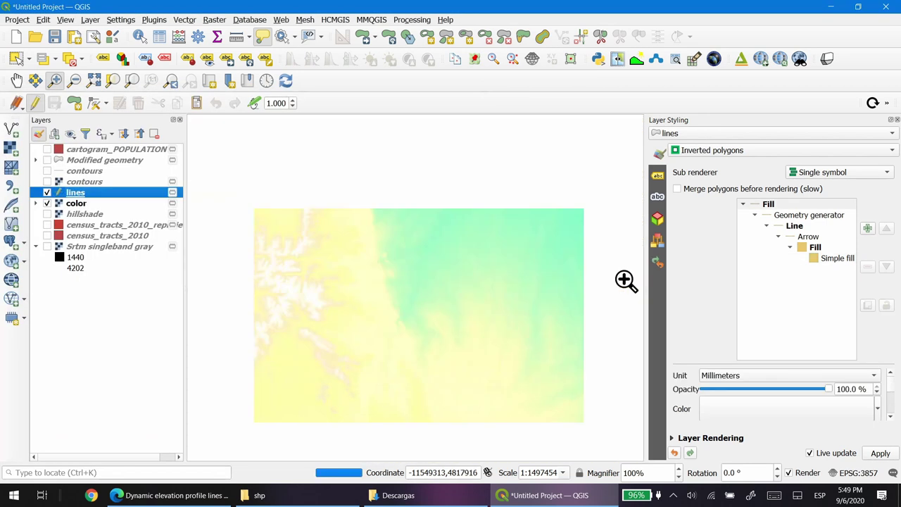
Hide the color layer and show the Modified geometry layer over the profile lines
left_click(46, 203)
left_click(46, 160)
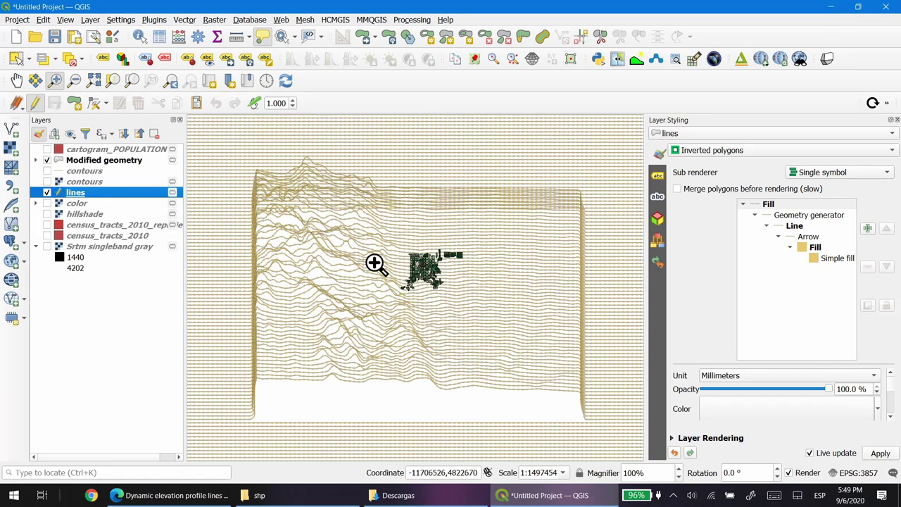